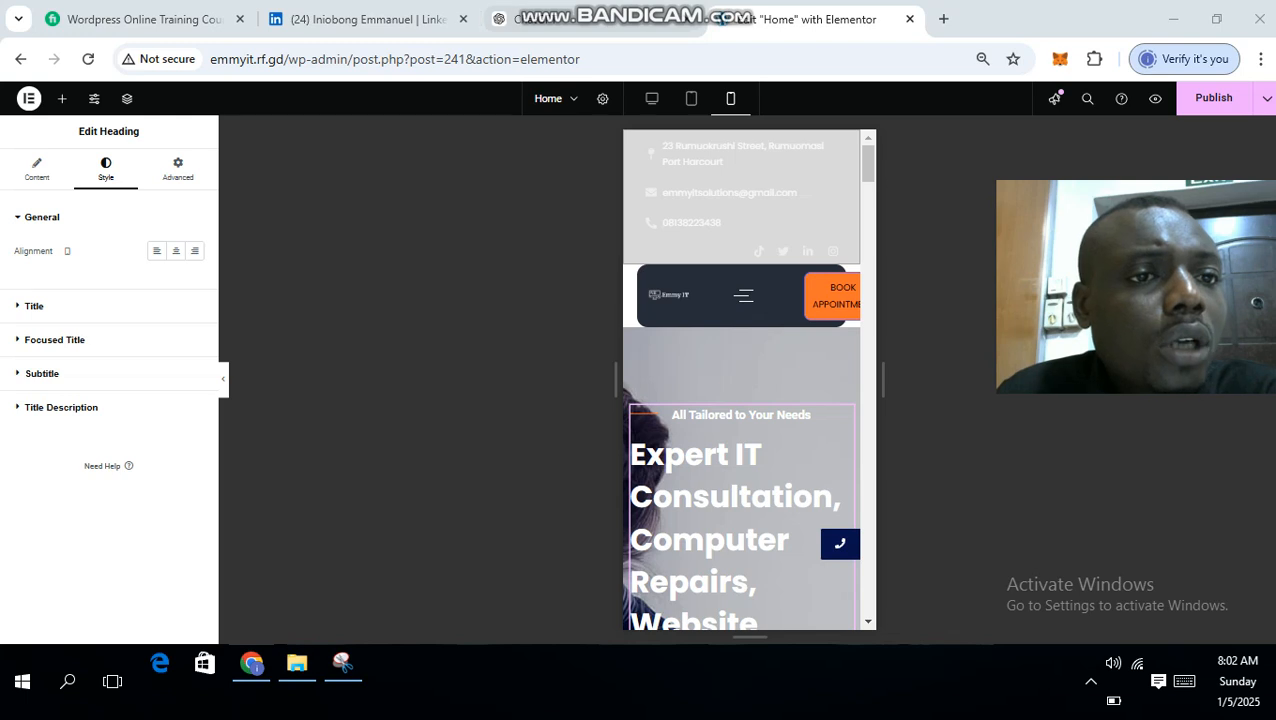
Switch to the ChatGPT browser tab, go to canva.com there and start a new 500 × 500 px Logo design
left_click(560, 19)
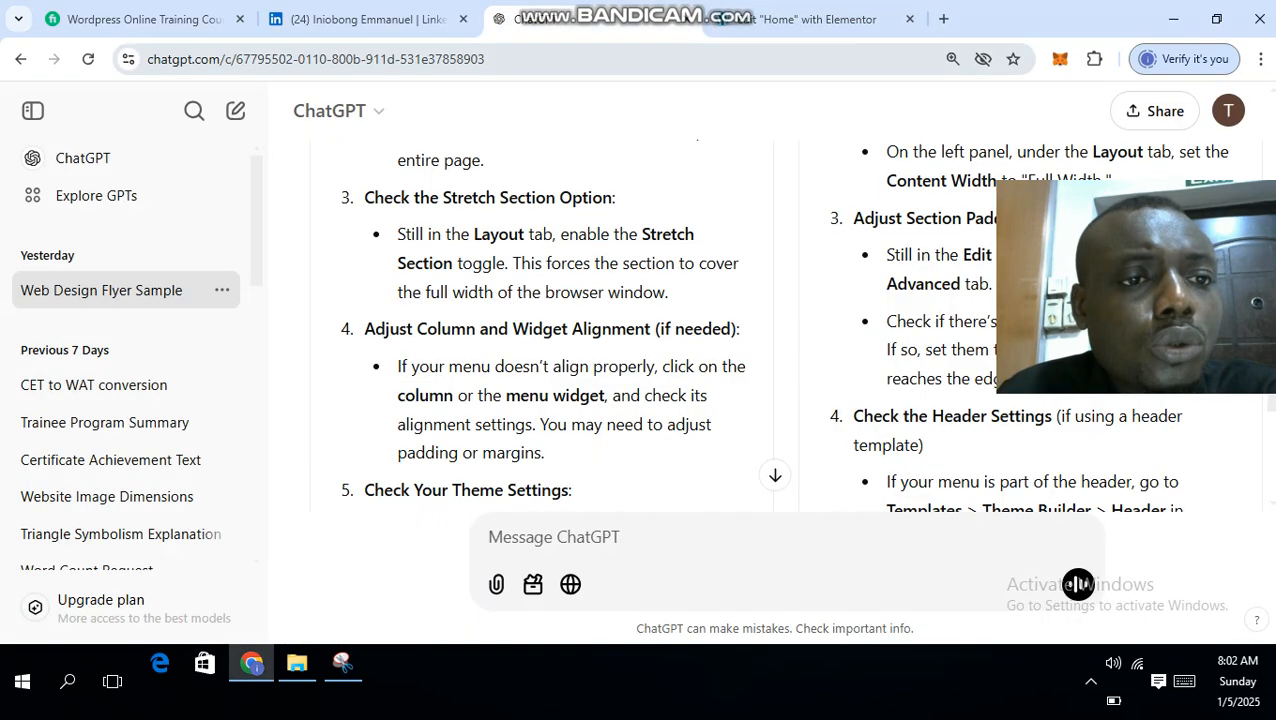
left_click(355, 58)
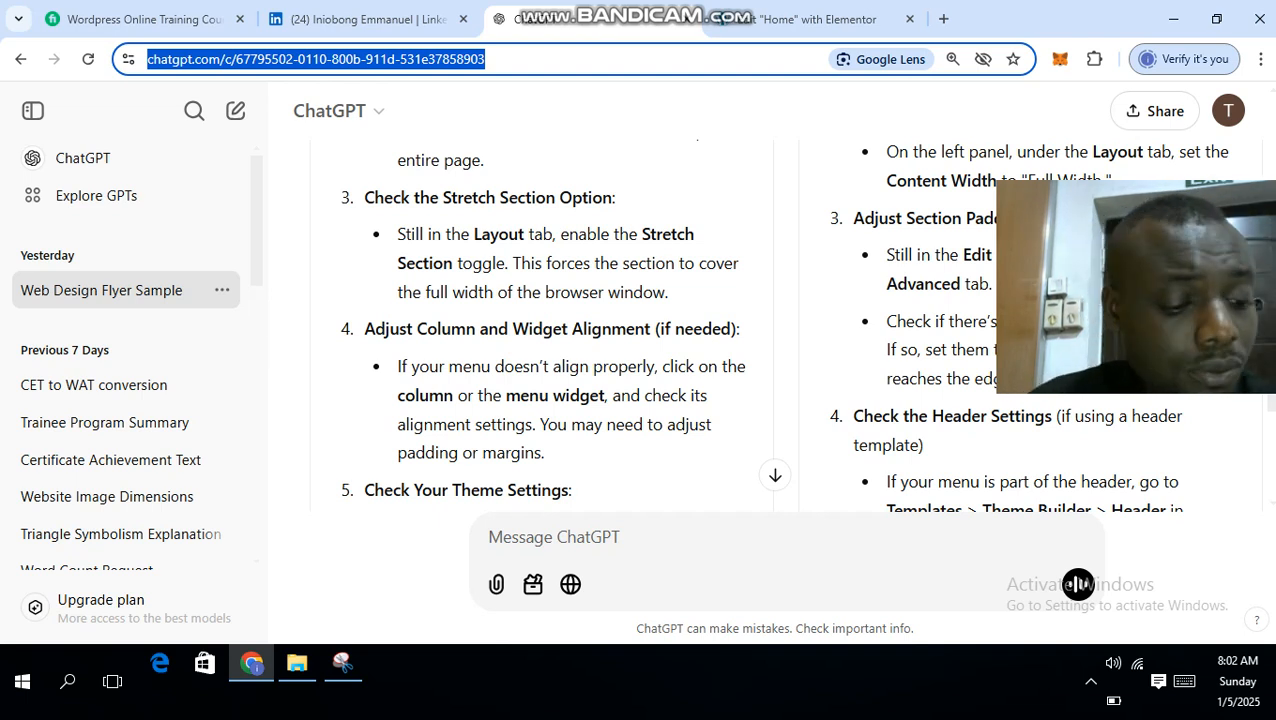
type("a")
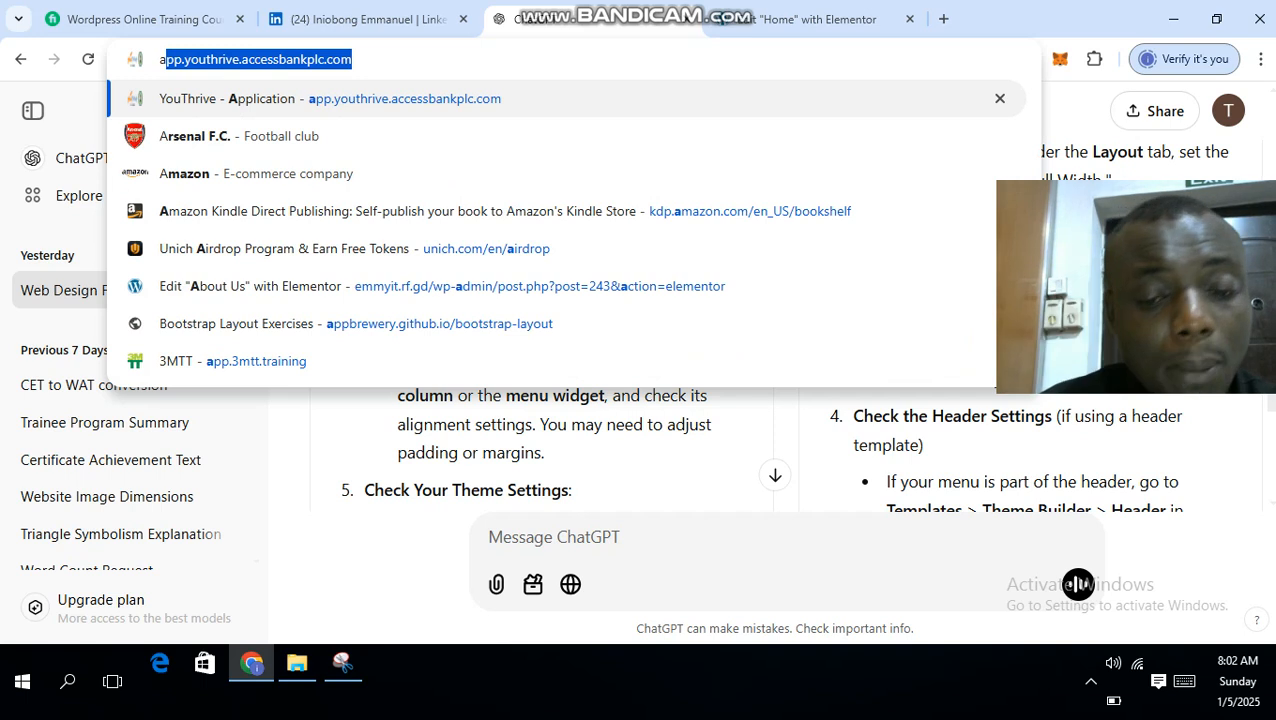
key("BackSpace")
key("BackSpace")
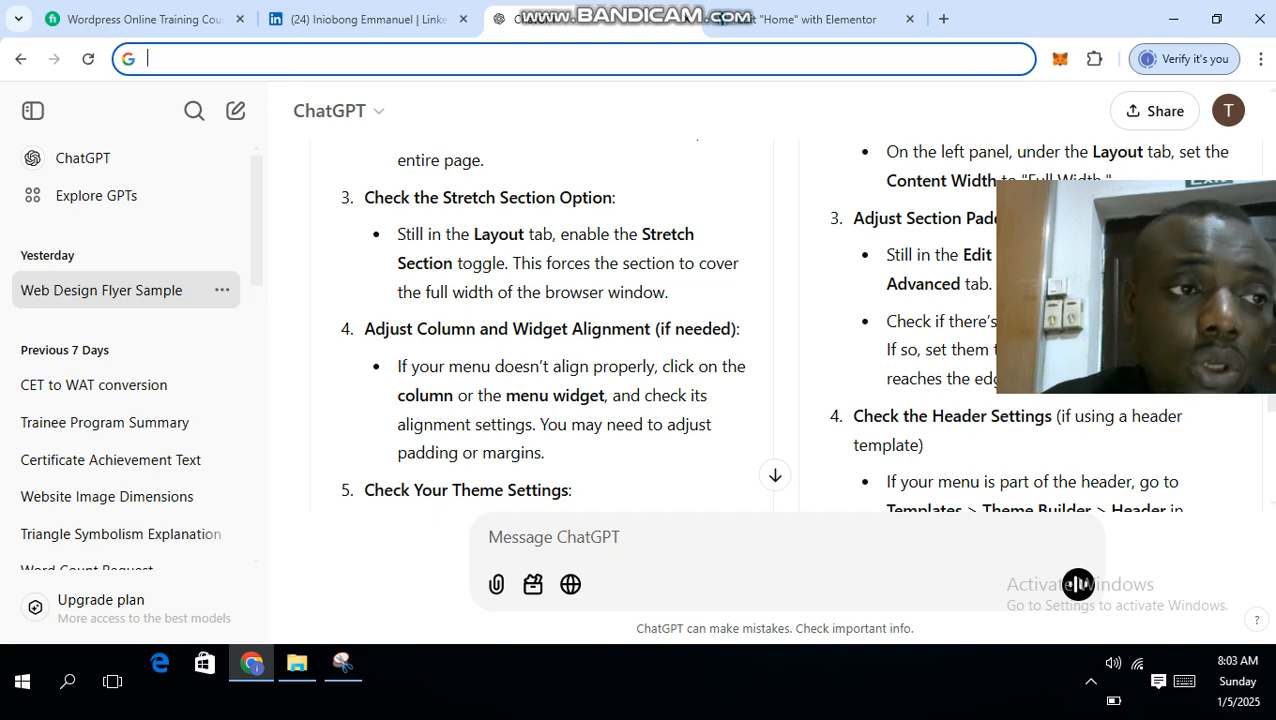
type("can")
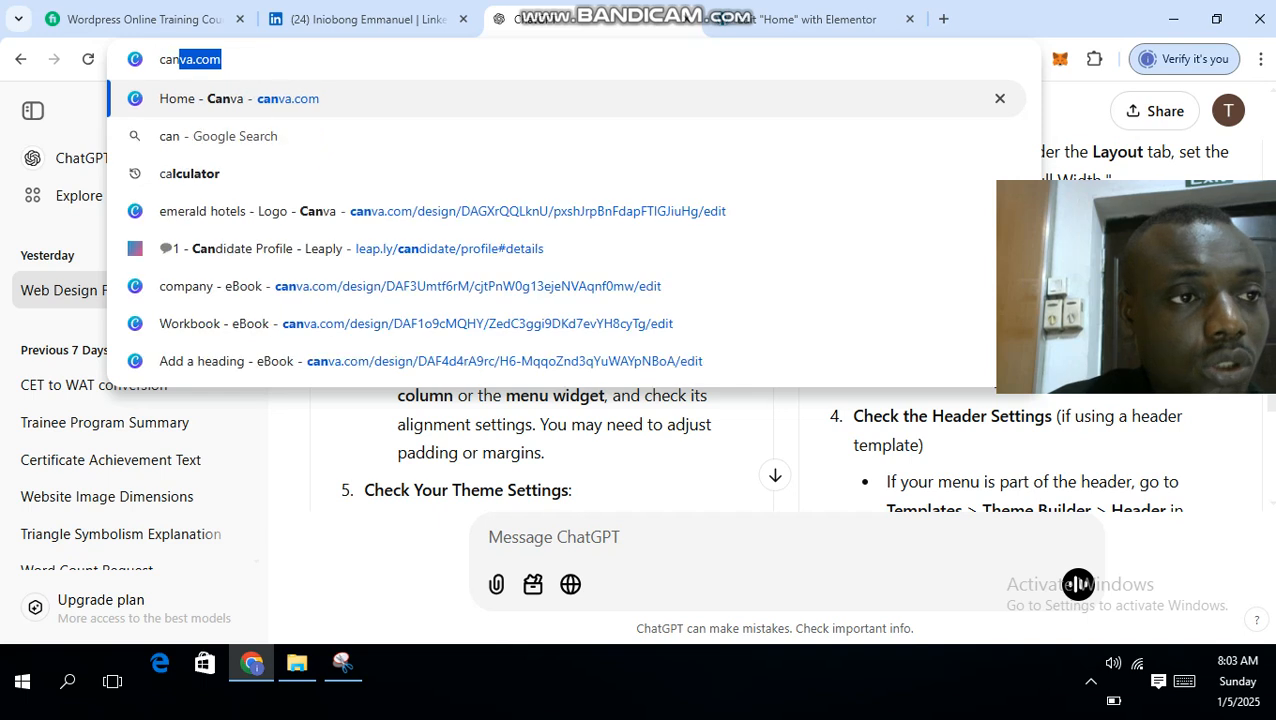
key("Return")
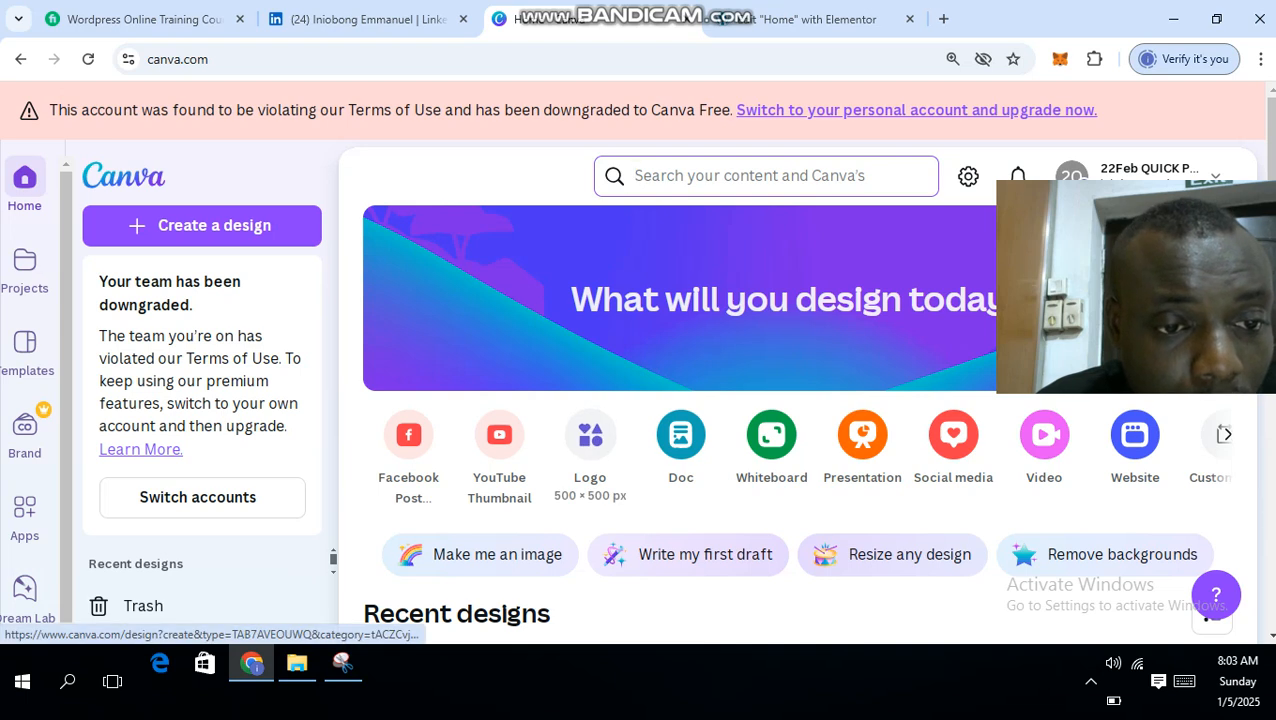
left_click(590, 434)
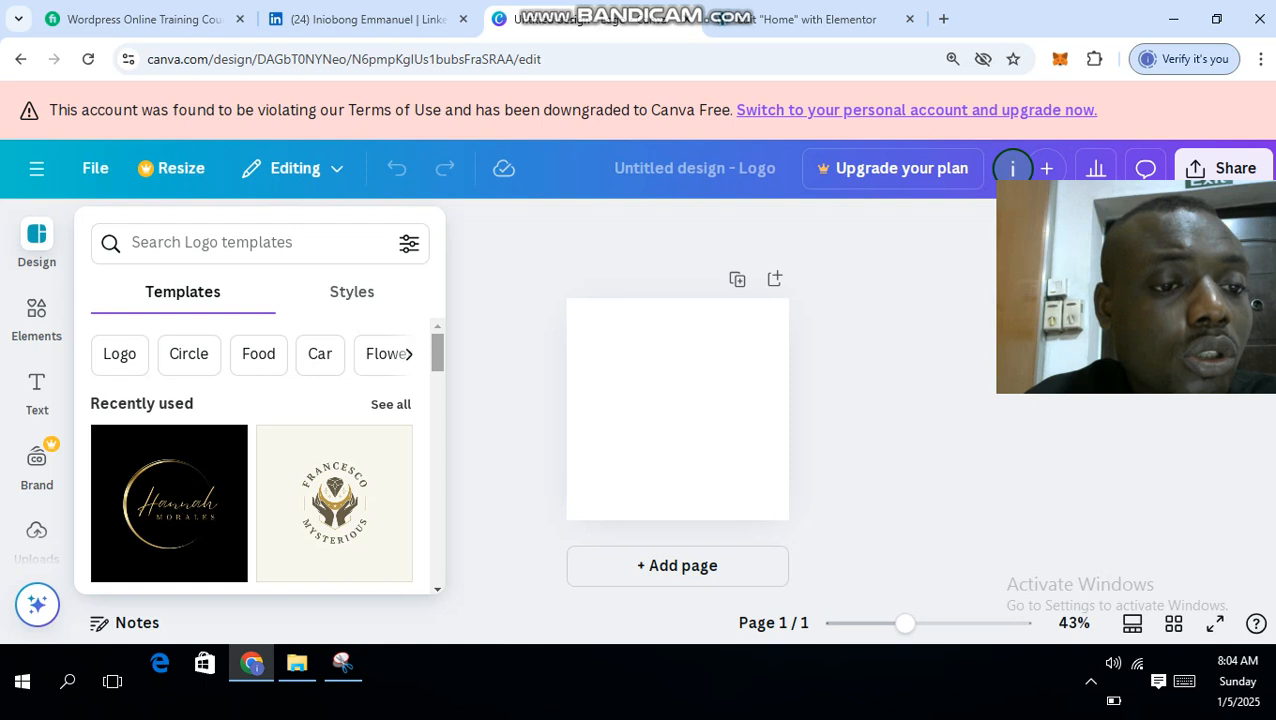
Browse the logo templates and apply the Dark Green Modern Initial Logo to the blank page
scroll(255, 455, "down", 3)
scroll(255, 455, "down", 2)
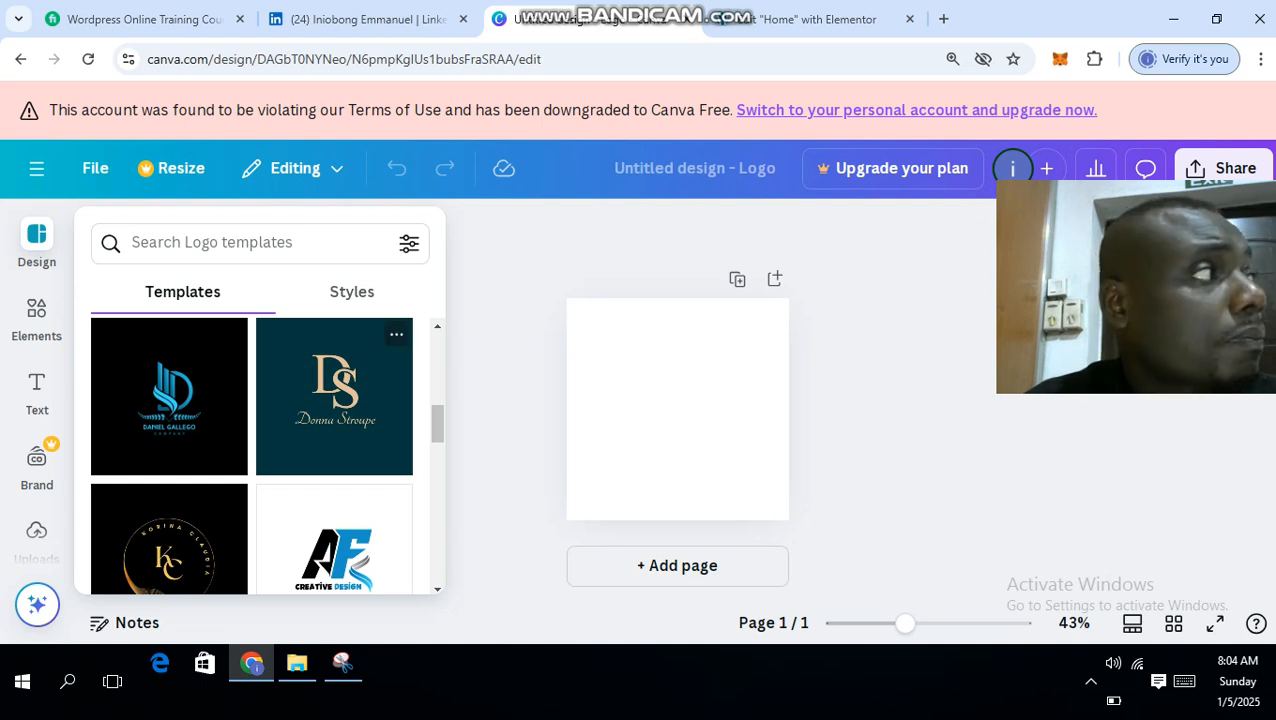
scroll(334, 400, "down", 2)
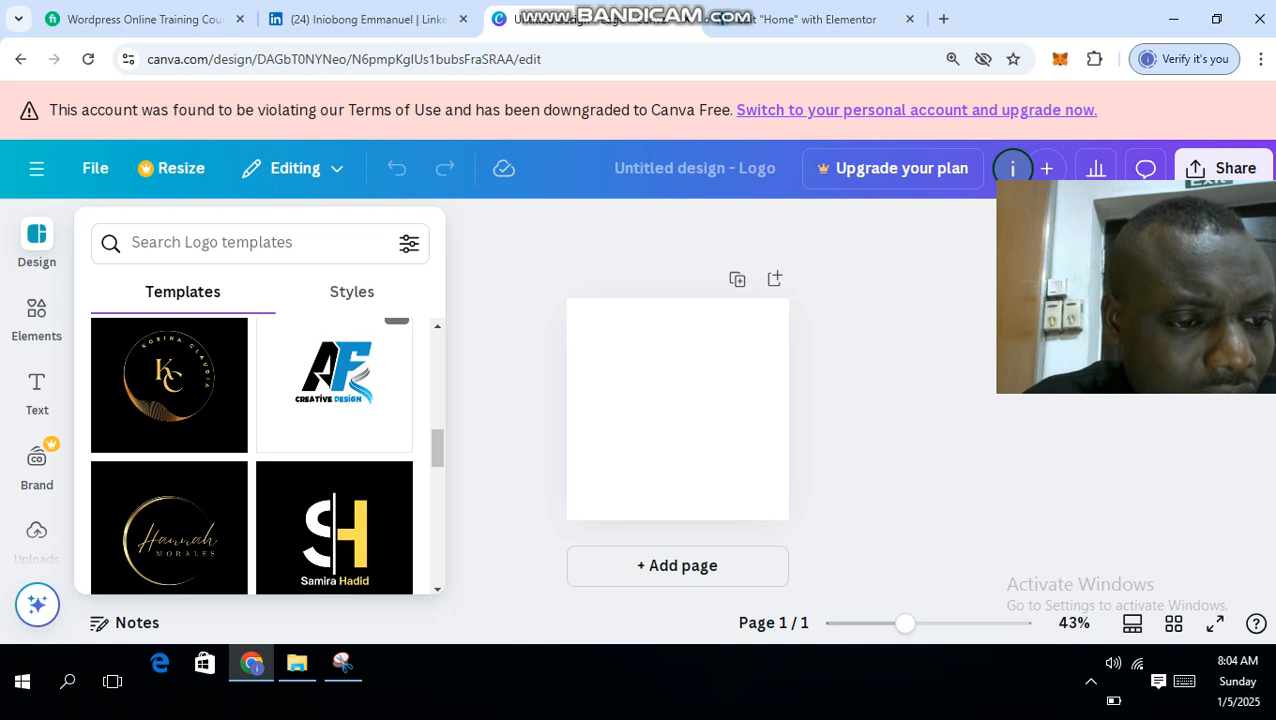
scroll(260, 455, "down", 2)
scroll(334, 440, "down", 4)
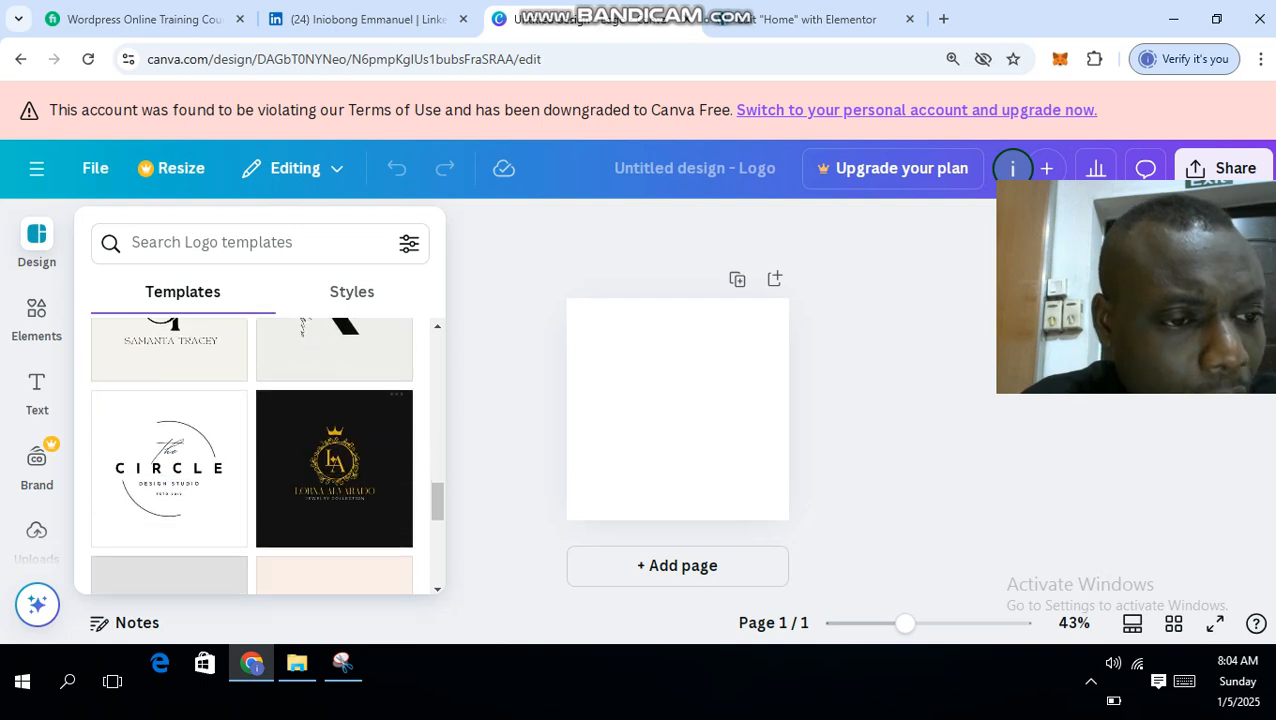
scroll(334, 440, "up", 3)
scroll(334, 420, "down", 8)
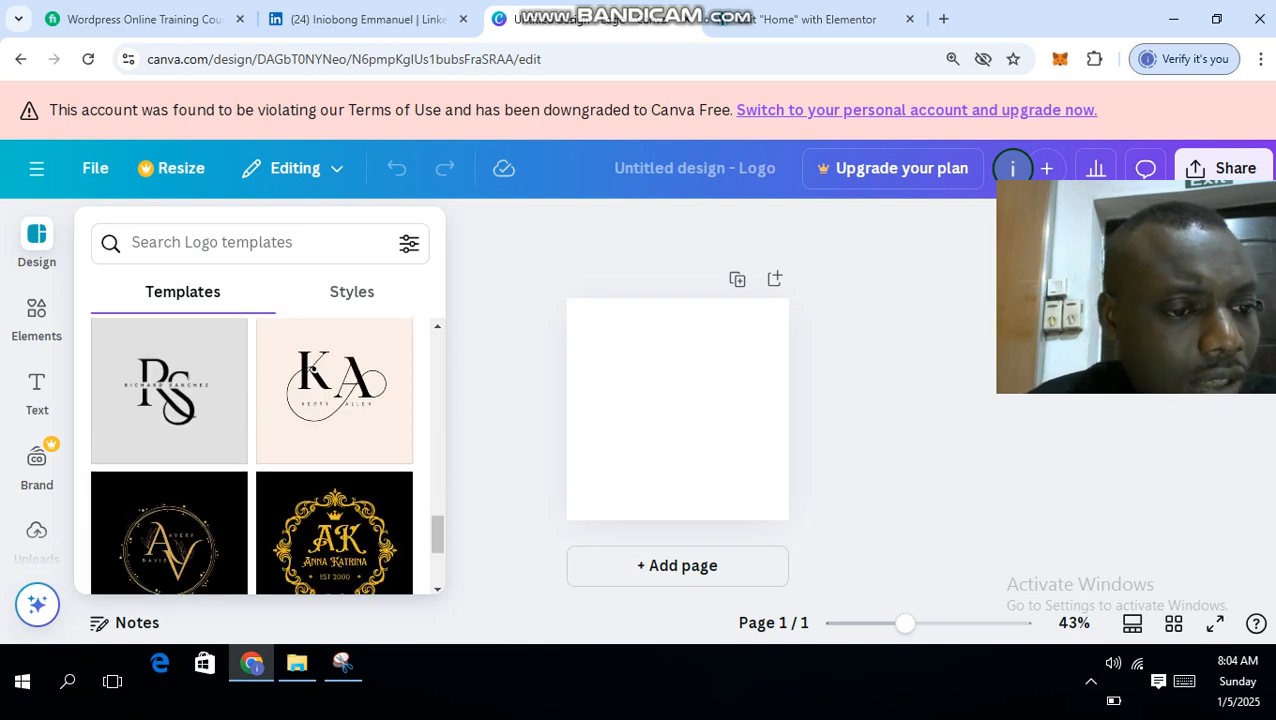
scroll(260, 455, "up", 10)
scroll(260, 455, "up", 3)
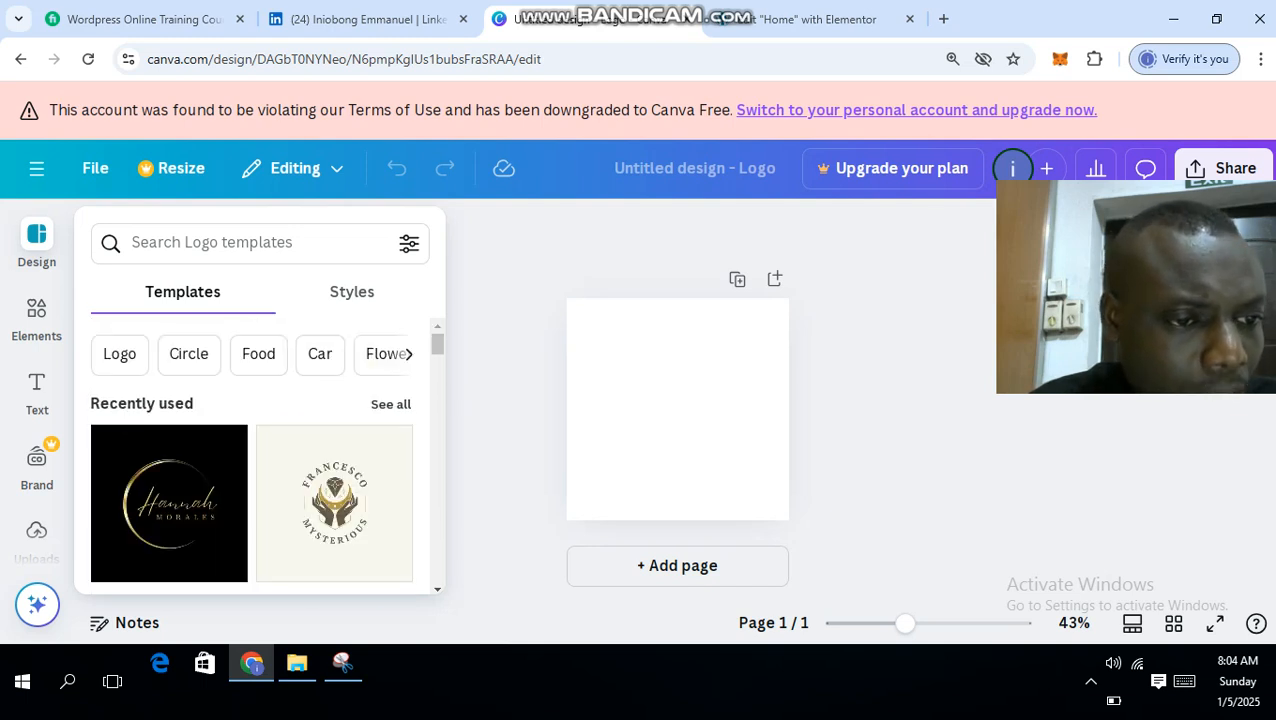
scroll(260, 455, "down", 8)
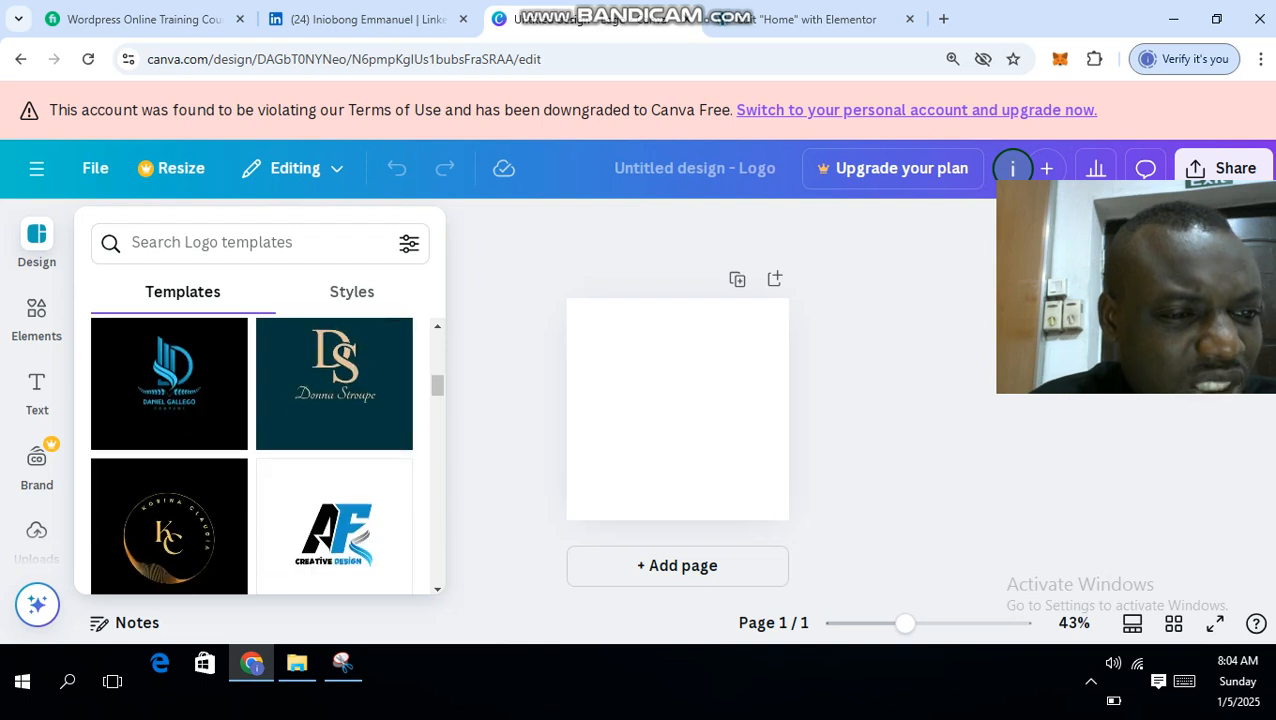
left_click(334, 384)
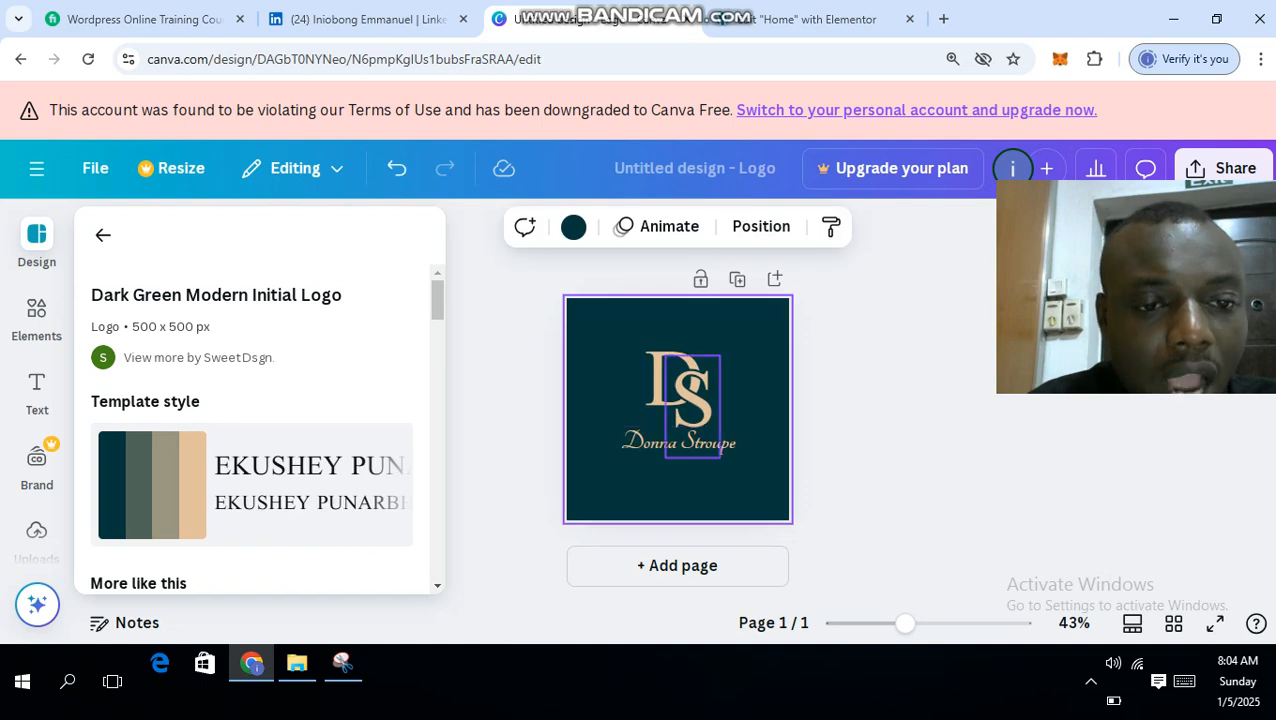
Delete the large S and D initials from the logo, keeping the script name line
left_click(692, 406)
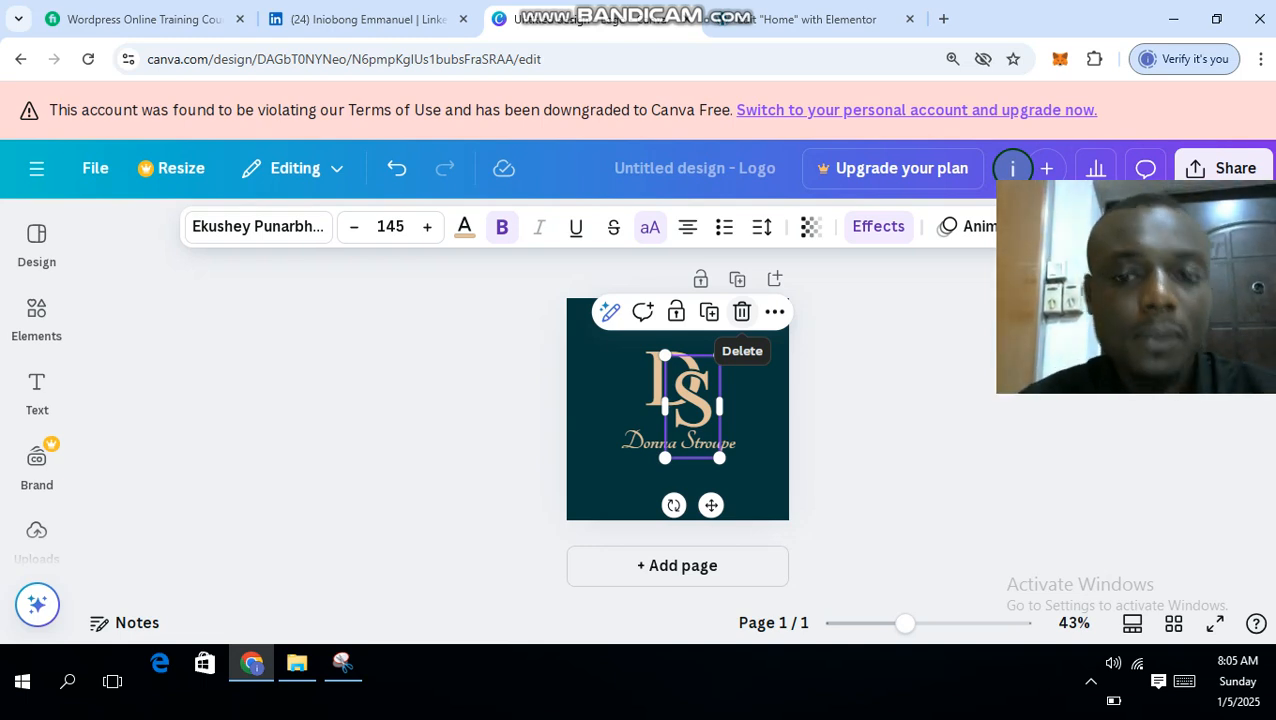
left_click(742, 312)
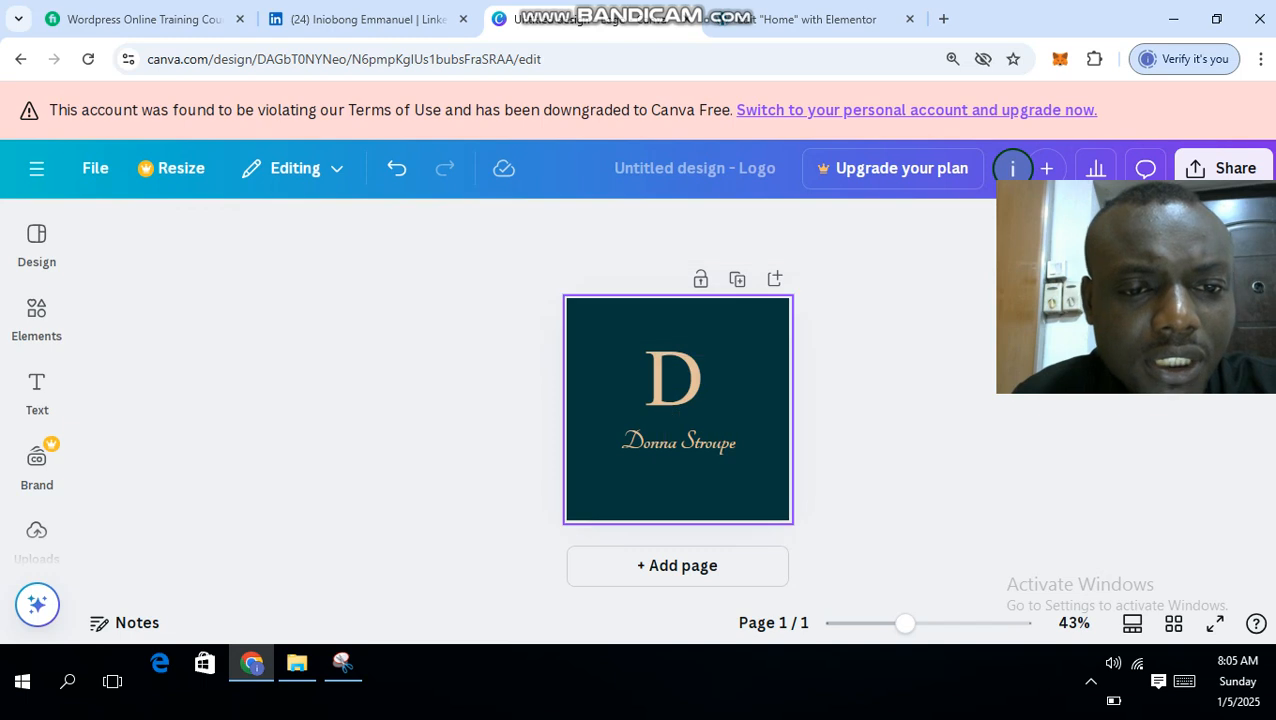
left_click(674, 381)
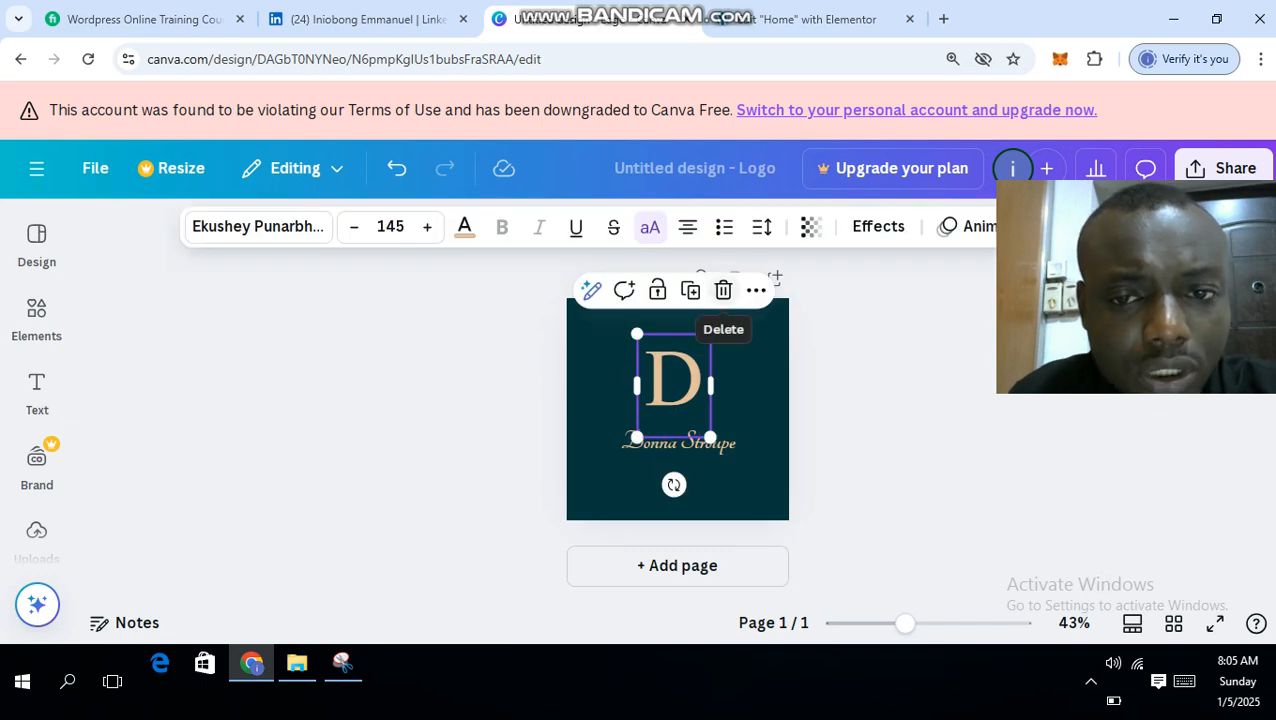
left_click(723, 290)
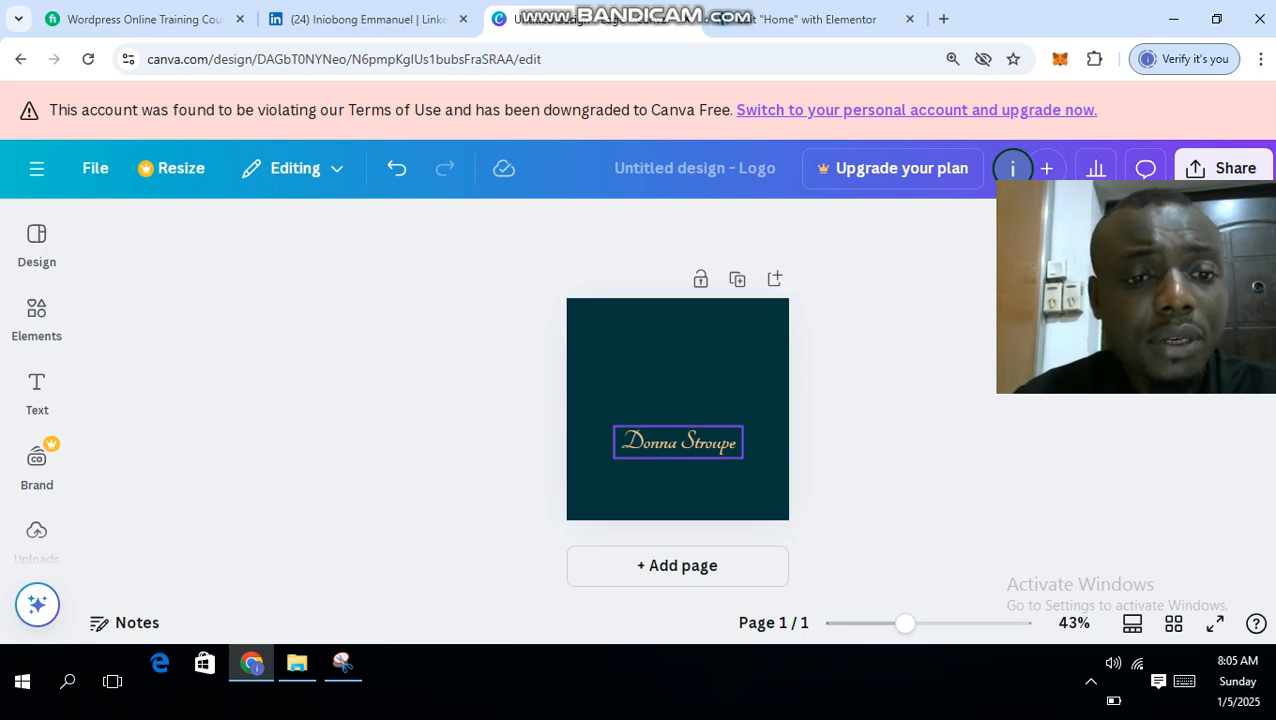
Replace the first word of the script name line with "Emmy"
double_click(678, 442)
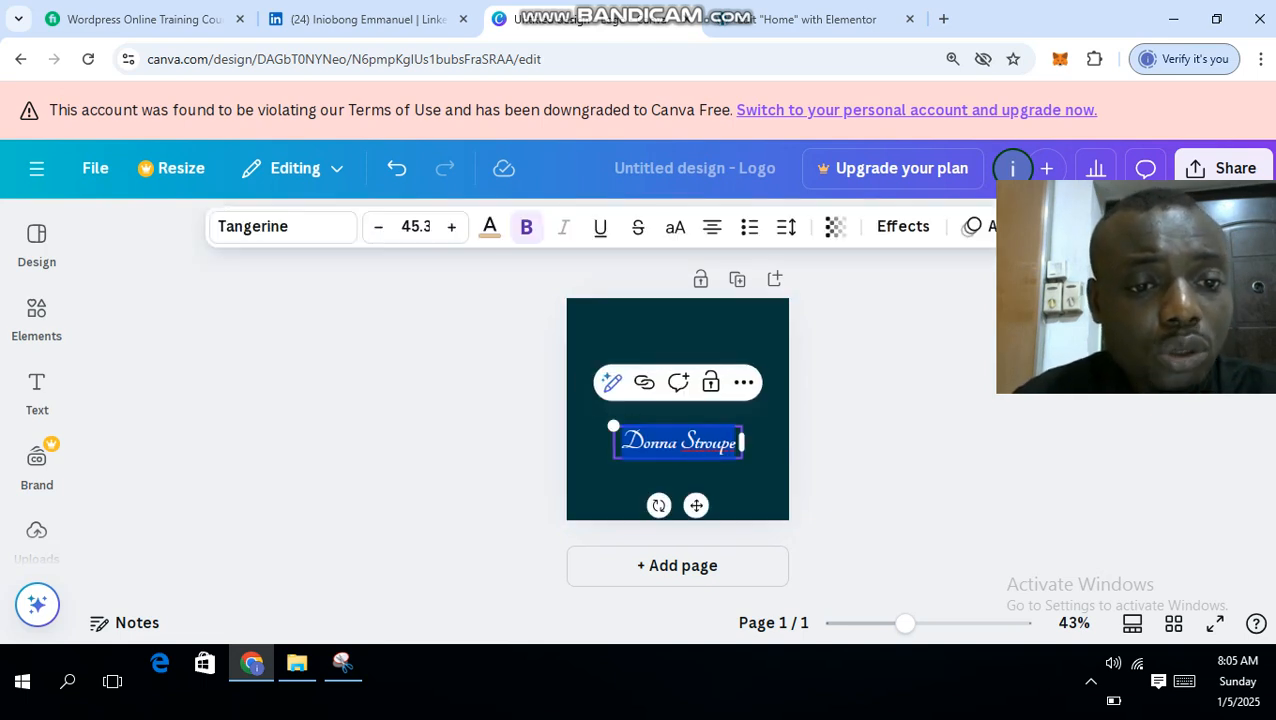
left_click(675, 442)
key("BackSpace")
key("BackSpace")
key("BackSpace")
key("BackSpace")
key("BackSpace")
type("Emm")
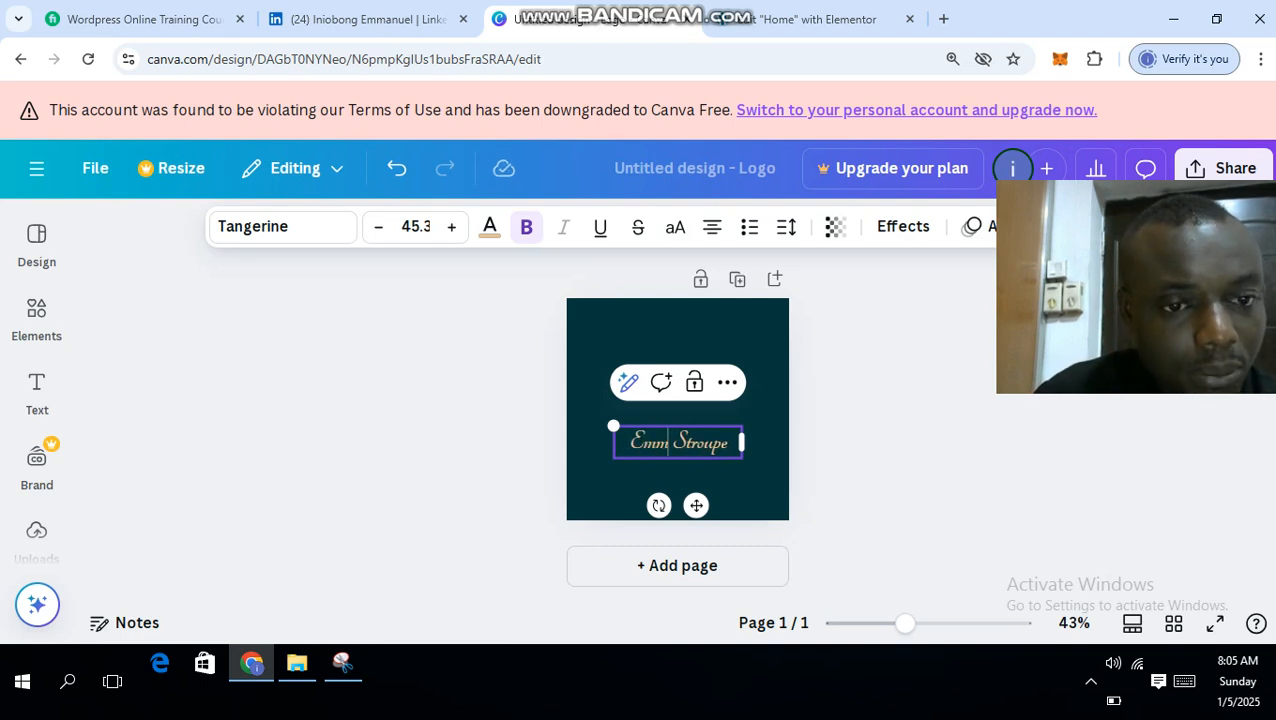
type("y")
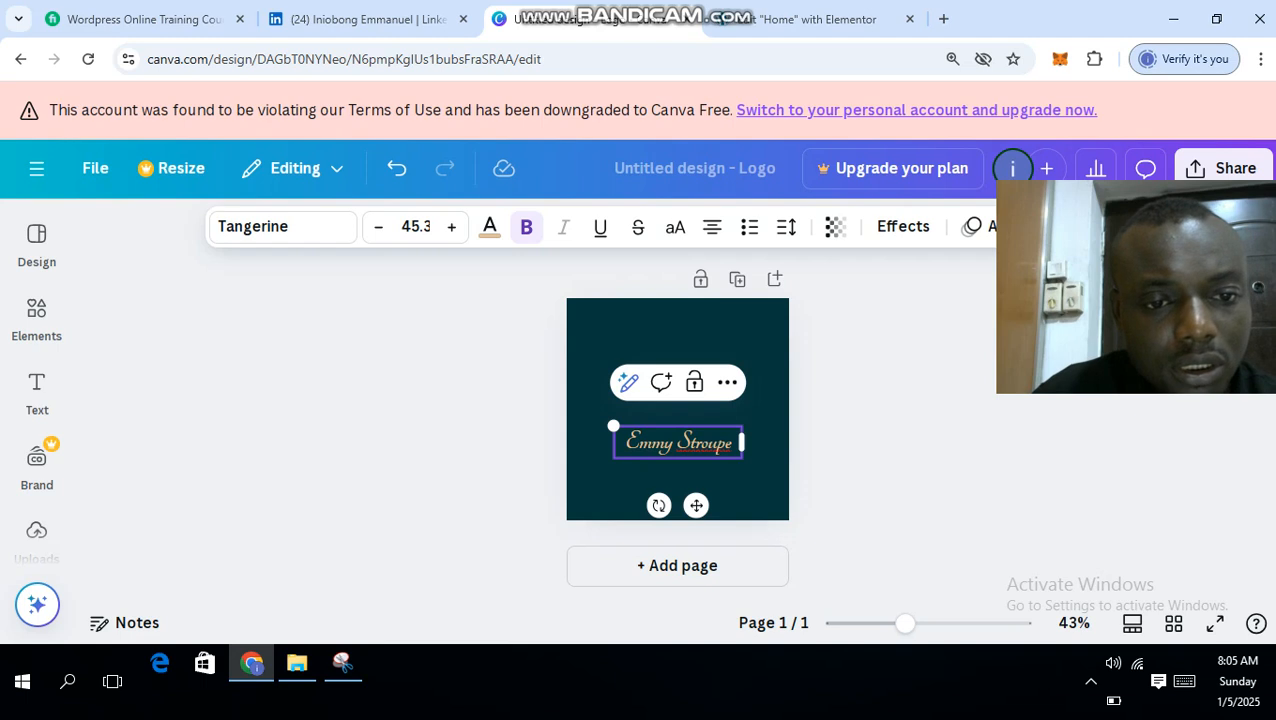
Replace the second word of the script line with "I.t" so the business name reads "Emmy I.t"
left_click(732, 442)
key("BackSpace")
key("BackSpace")
key("BackSpace")
key("BackSpace")
key("BackSpace")
key("BackSpace")
key("BackSpace")
type("I")
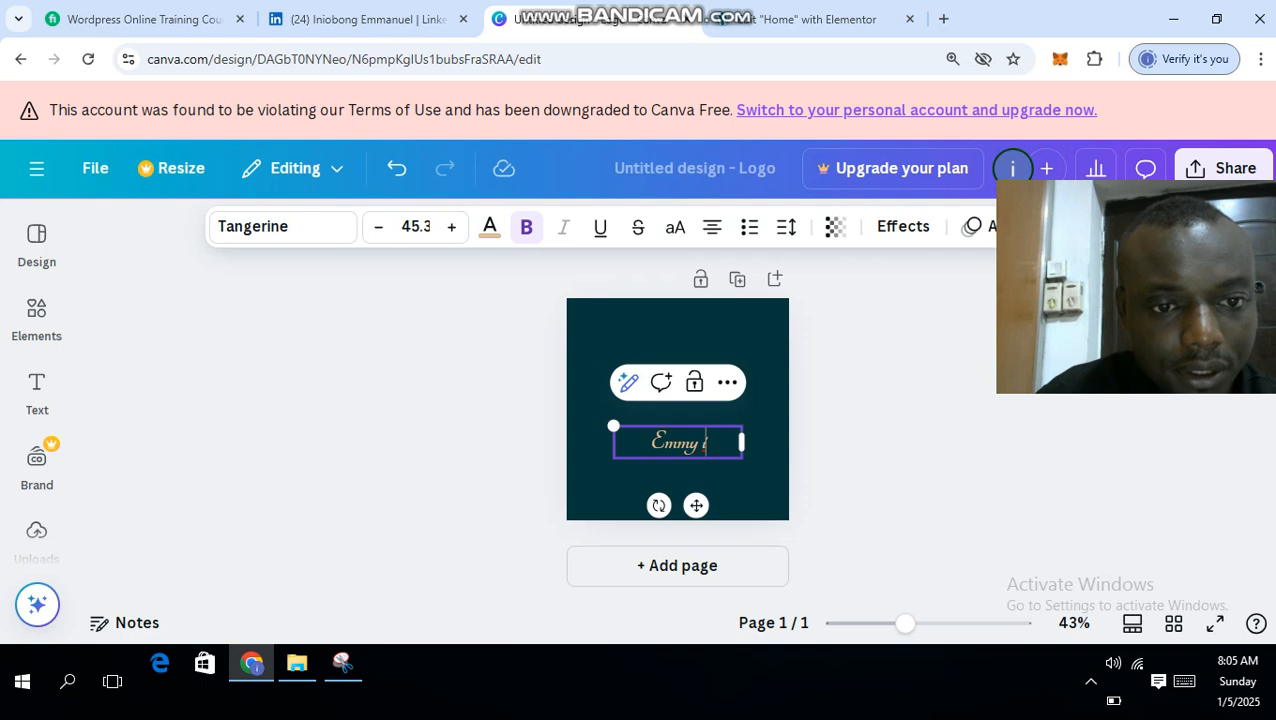
type(".T")
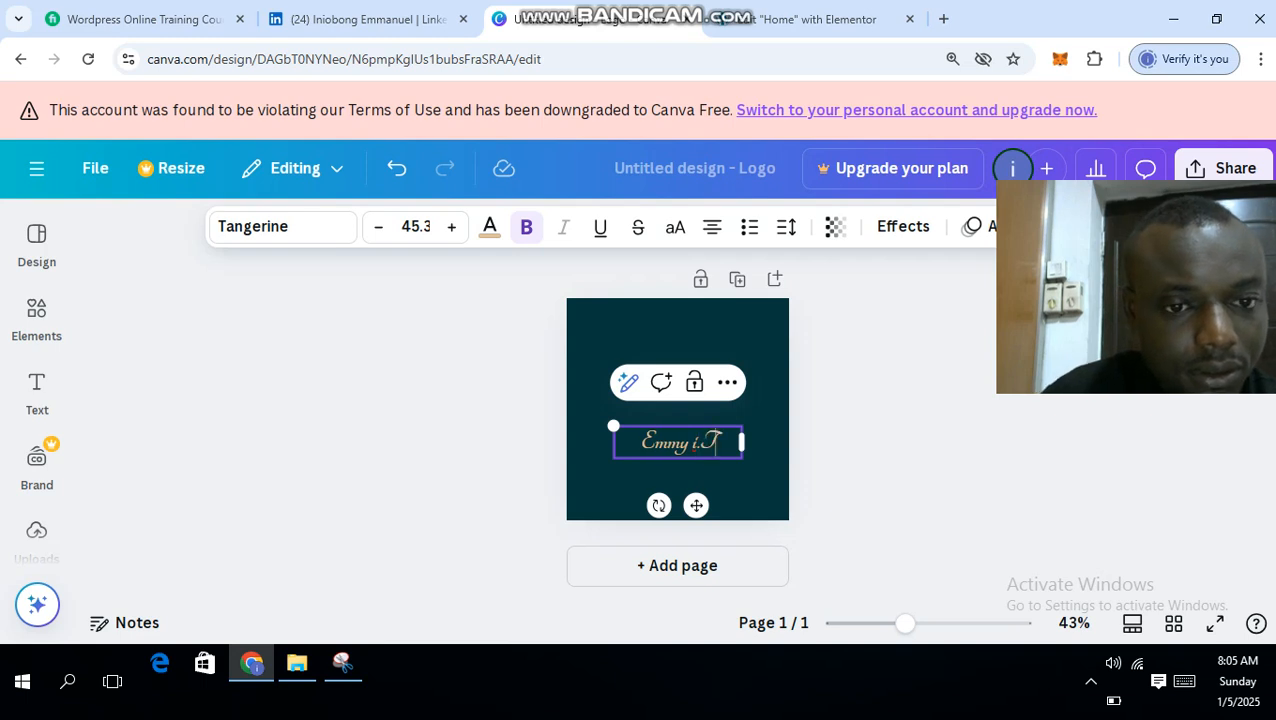
key("BackSpace")
type("t")
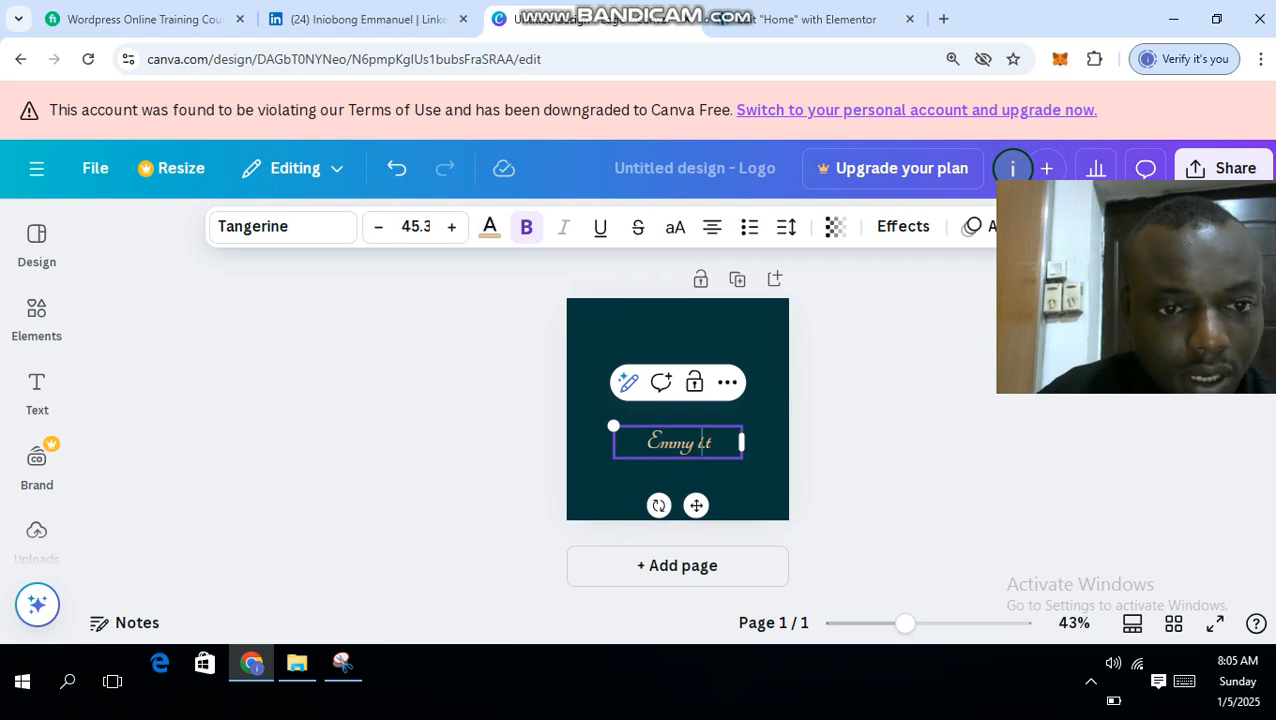
key("BackSpace")
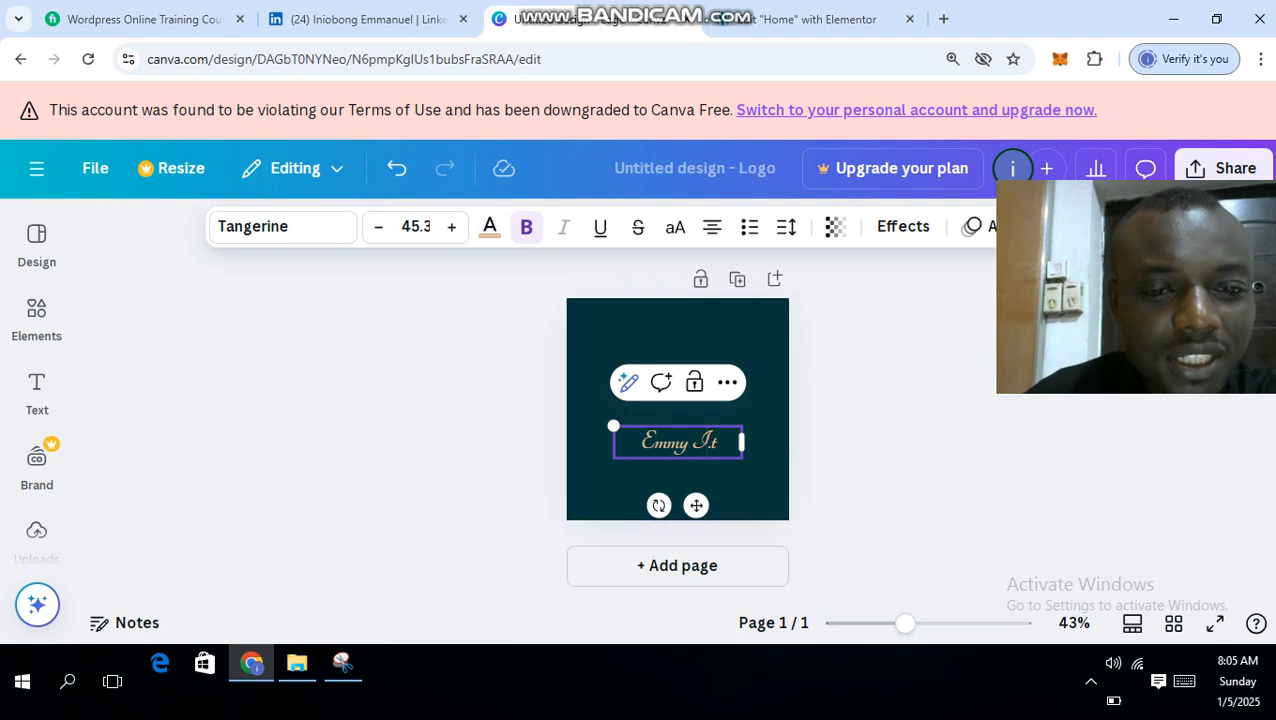
left_click(880, 420)
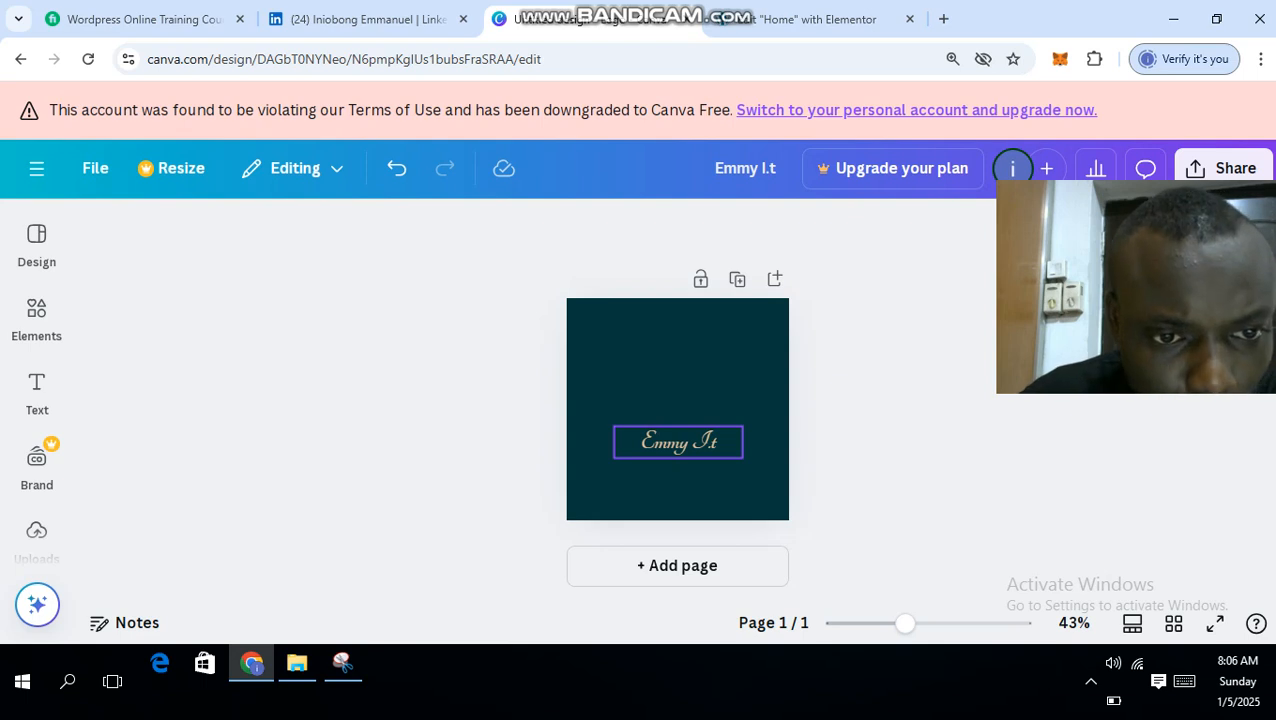
left_click(37, 390)
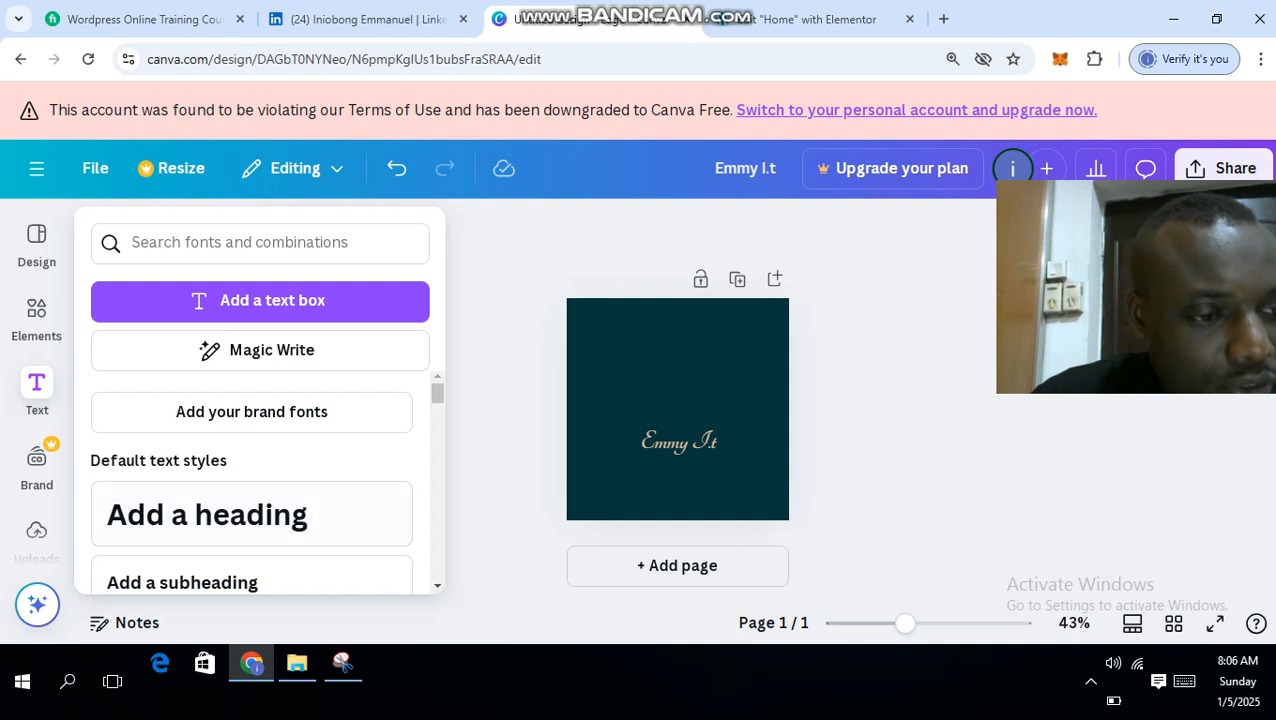
left_click(251, 578)
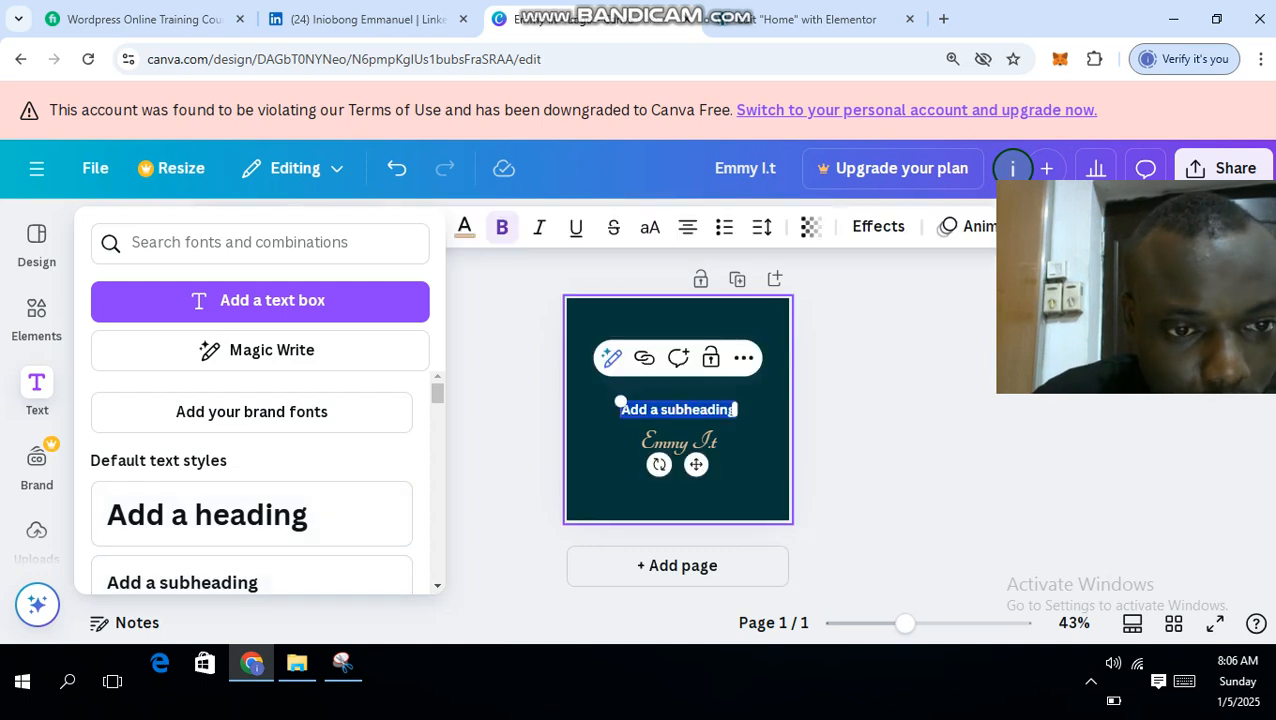
left_click_drag(620, 401, 627, 450)
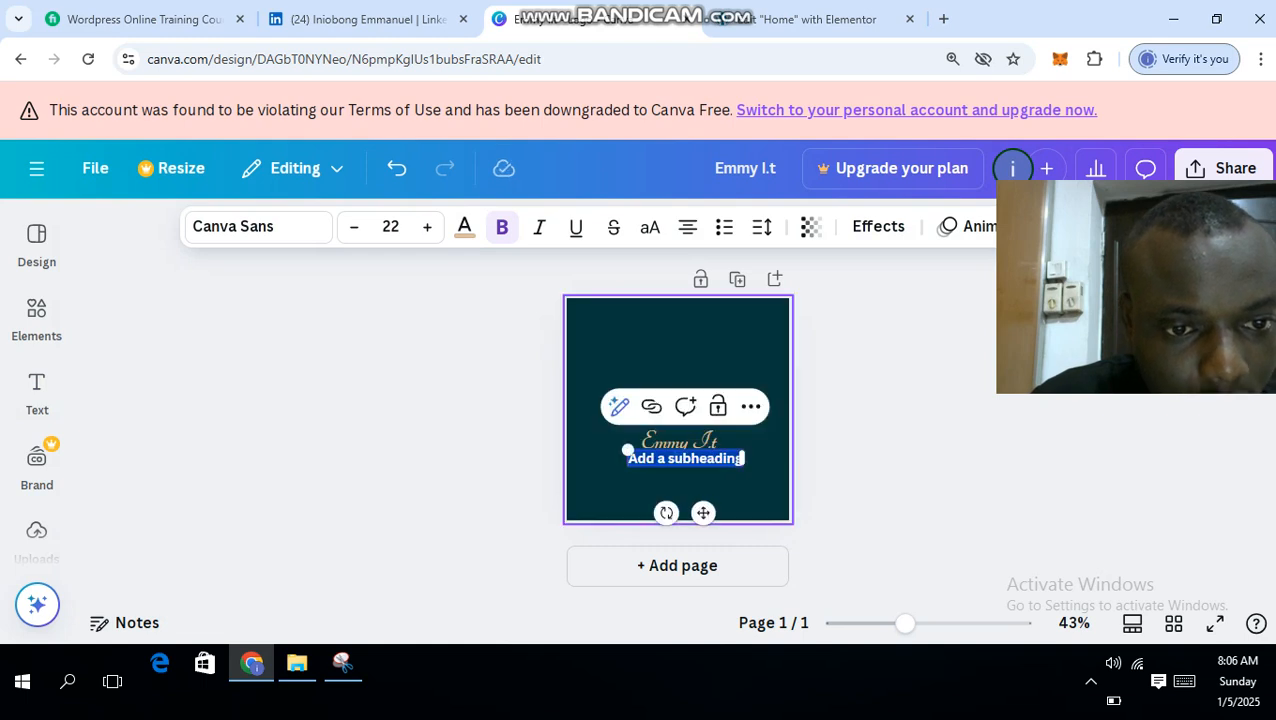
Replace the subheading's placeholder text with "SOLUTION" in capital letters
type("sd")
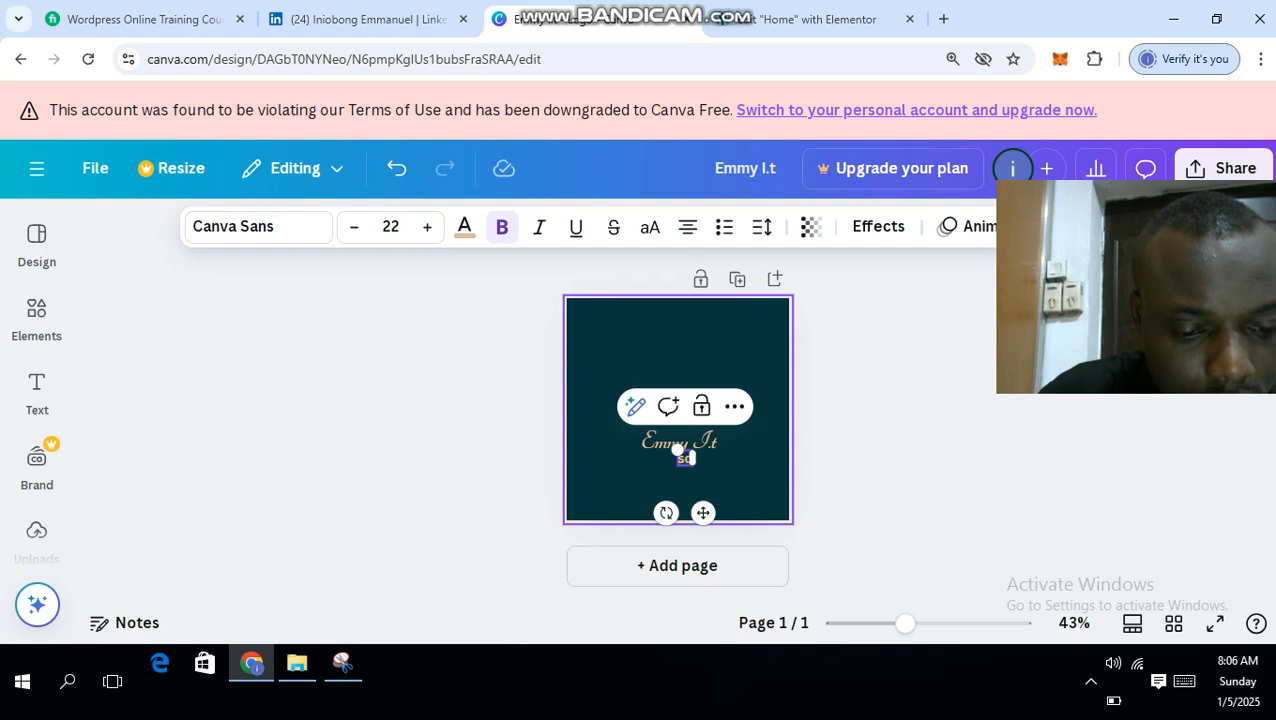
type("lution")
key("BackSpace")
key("BackSpace")
key("BackSpace")
key("BackSpace")
key("BackSpace")
key("BackSpace")
key("BackSpace")
key("BackSpace")
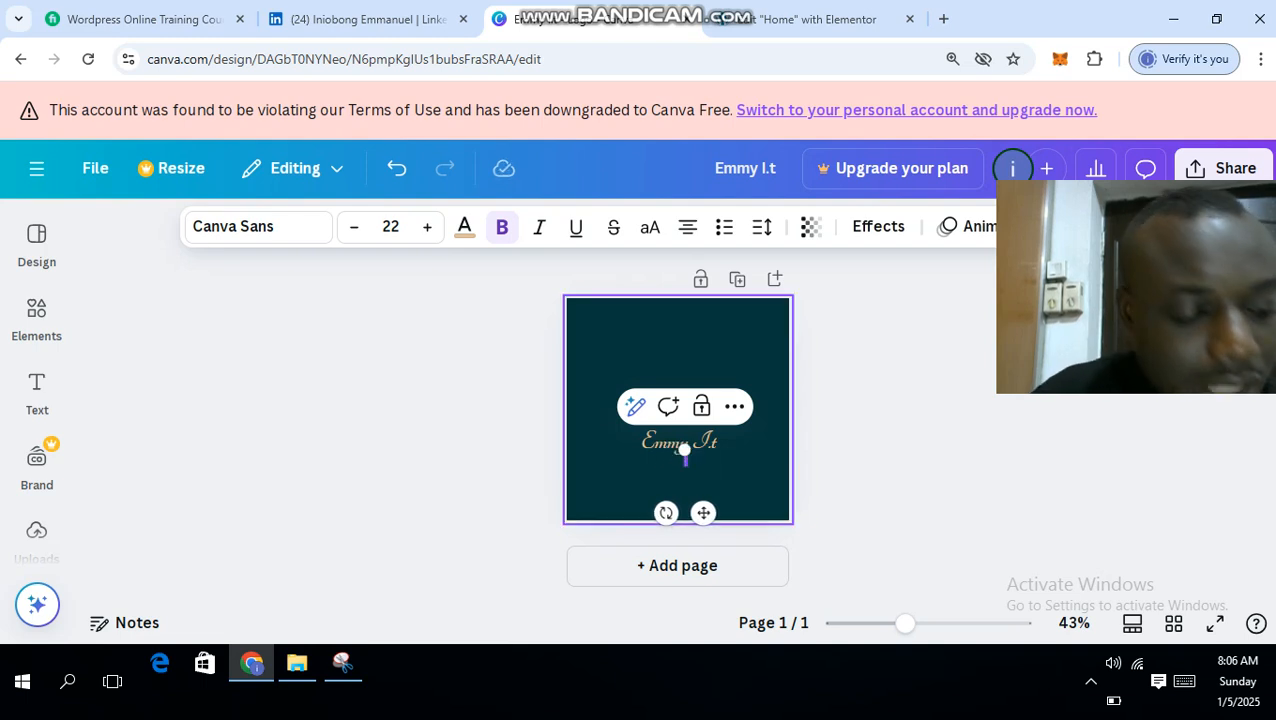
type("SOLUT")
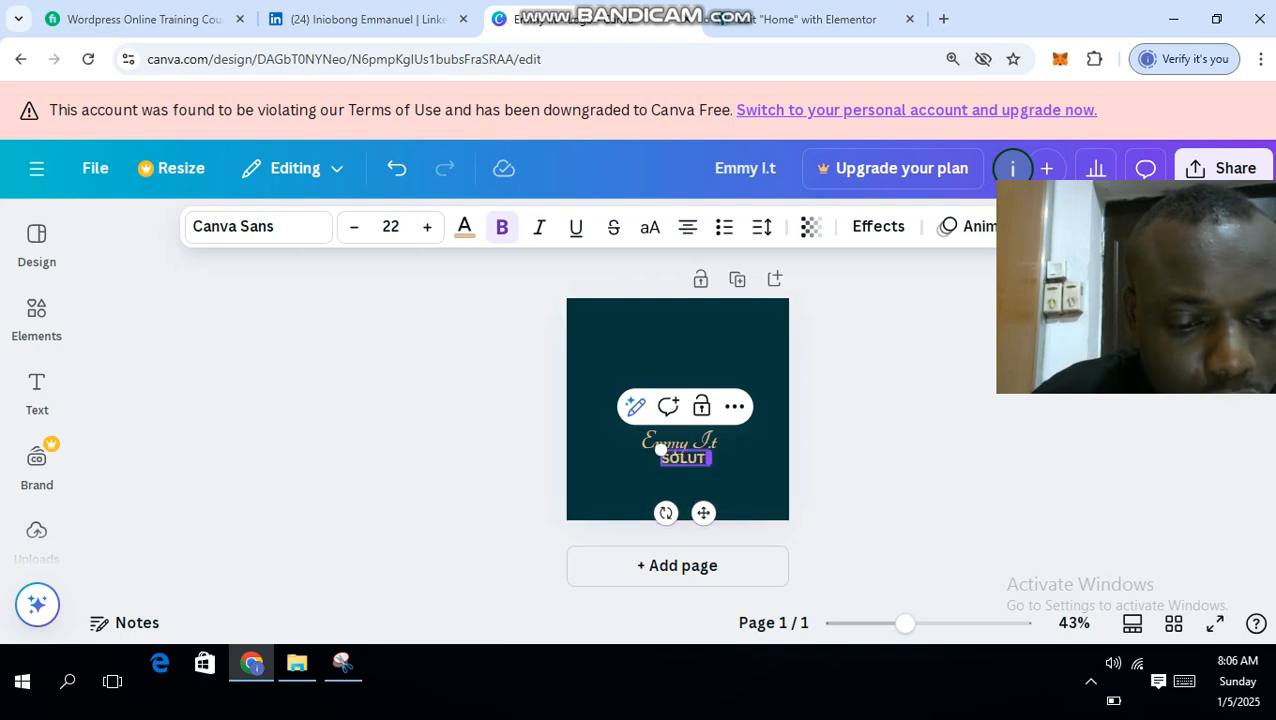
type("ION")
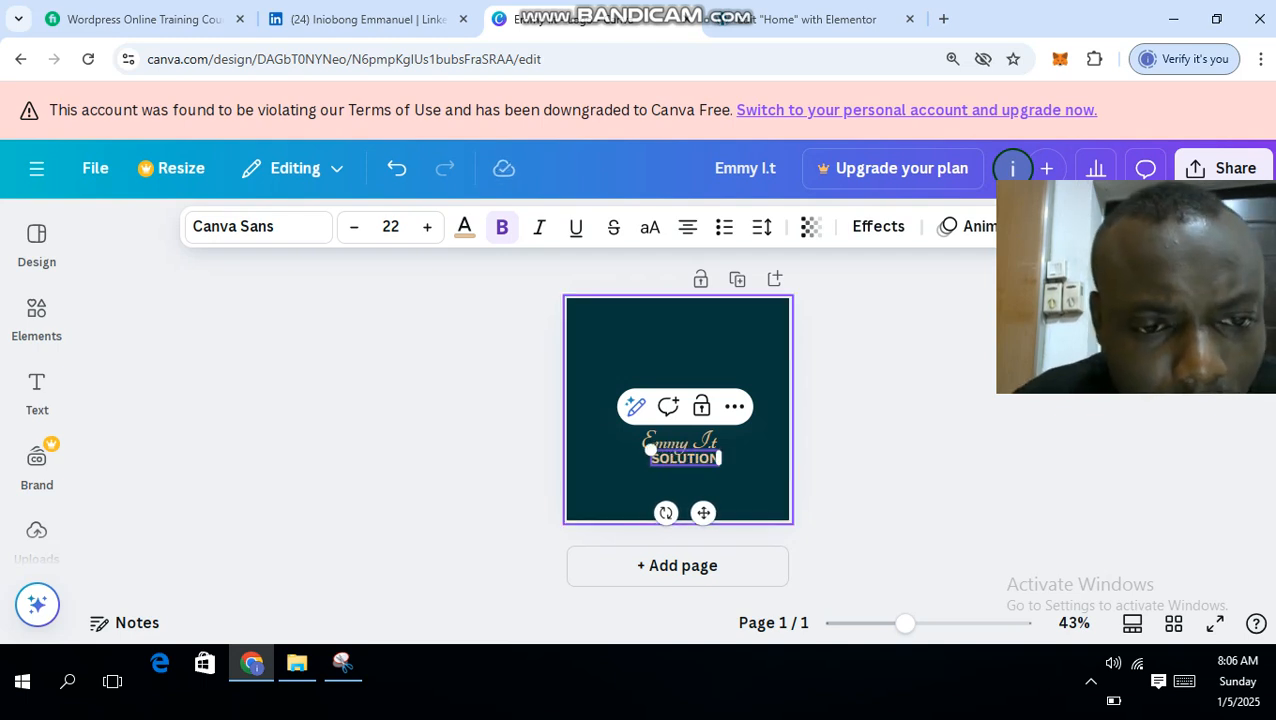
left_click(740, 478)
Set the font of the "SOLUTION" text to Merriweather
left_click(686, 458)
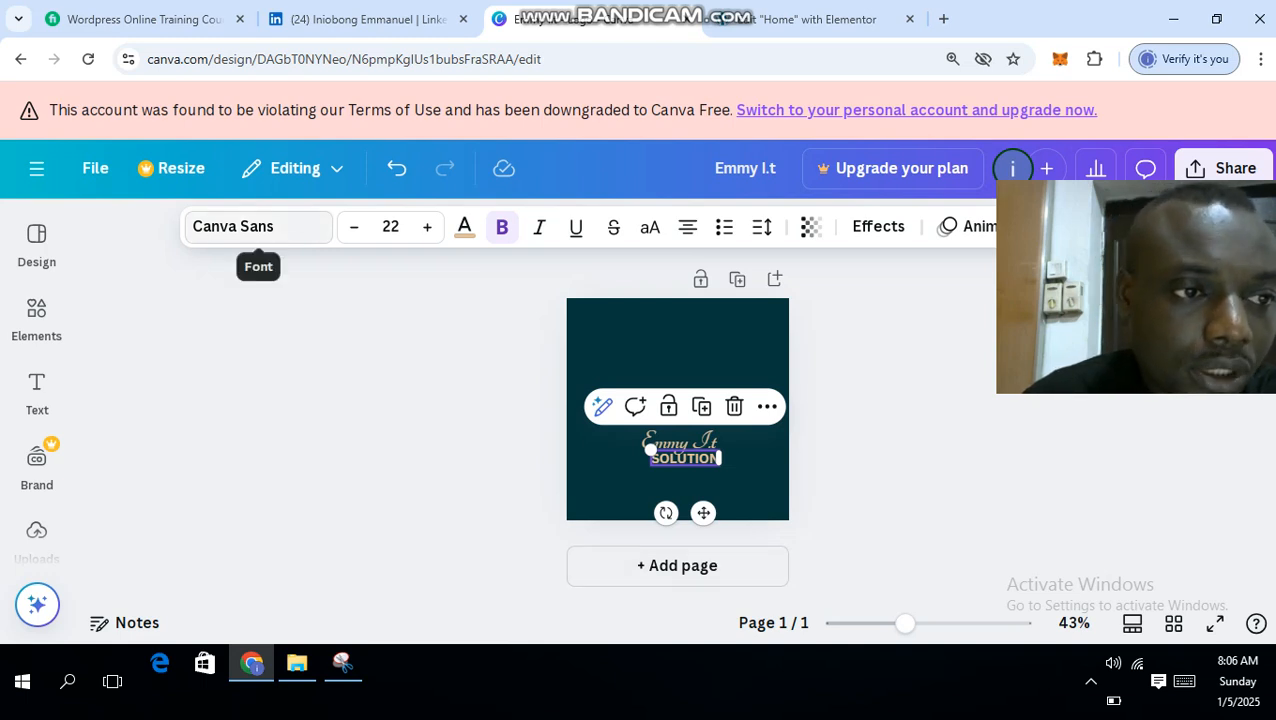
left_click(258, 226)
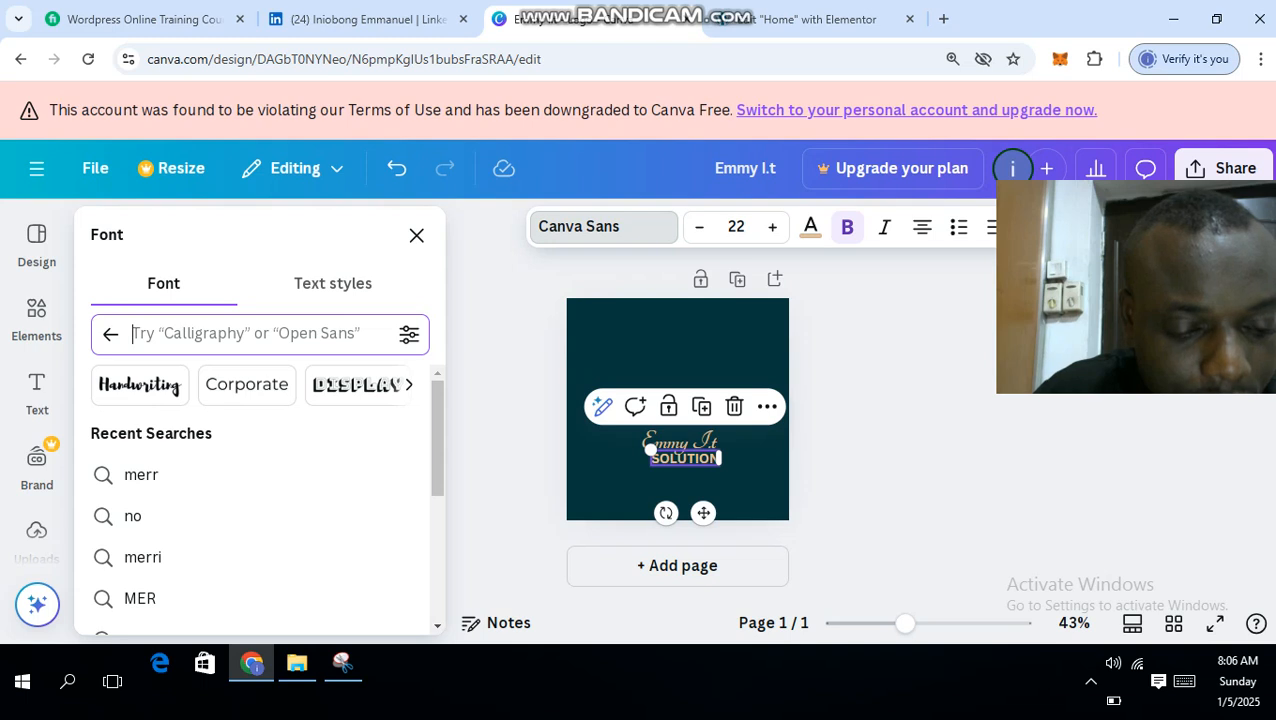
type("MERR")
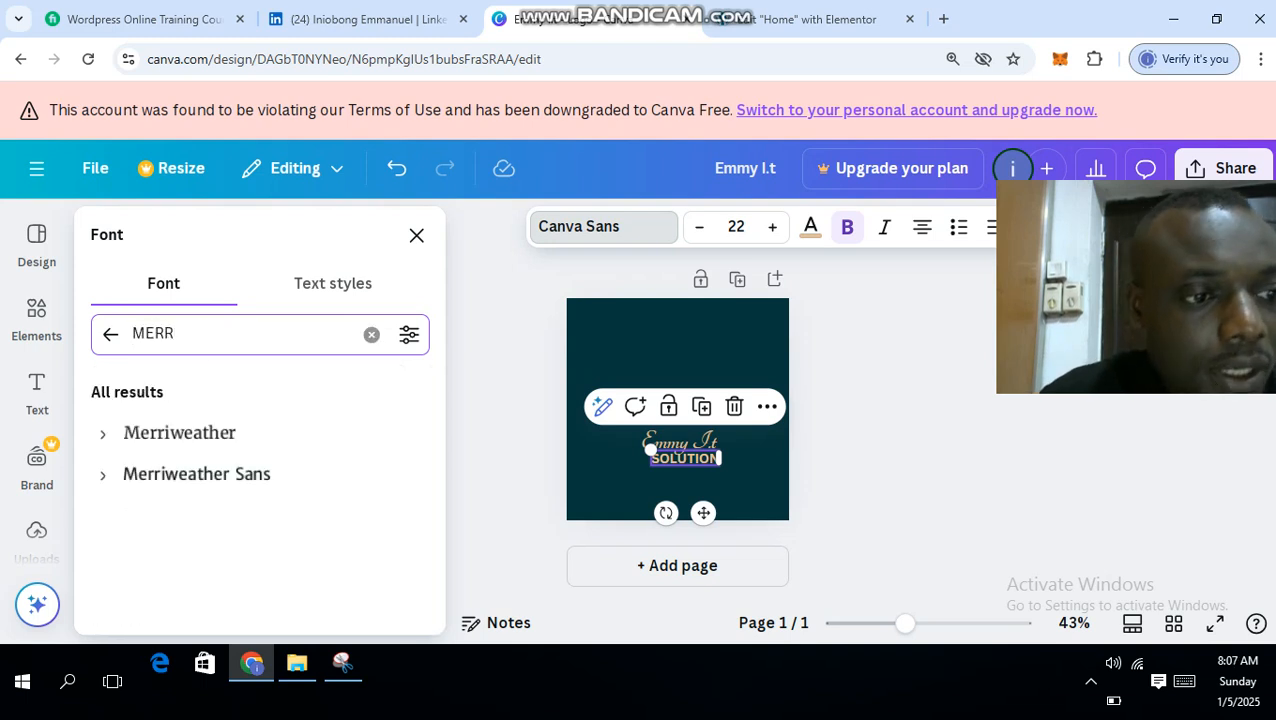
left_click(179, 432)
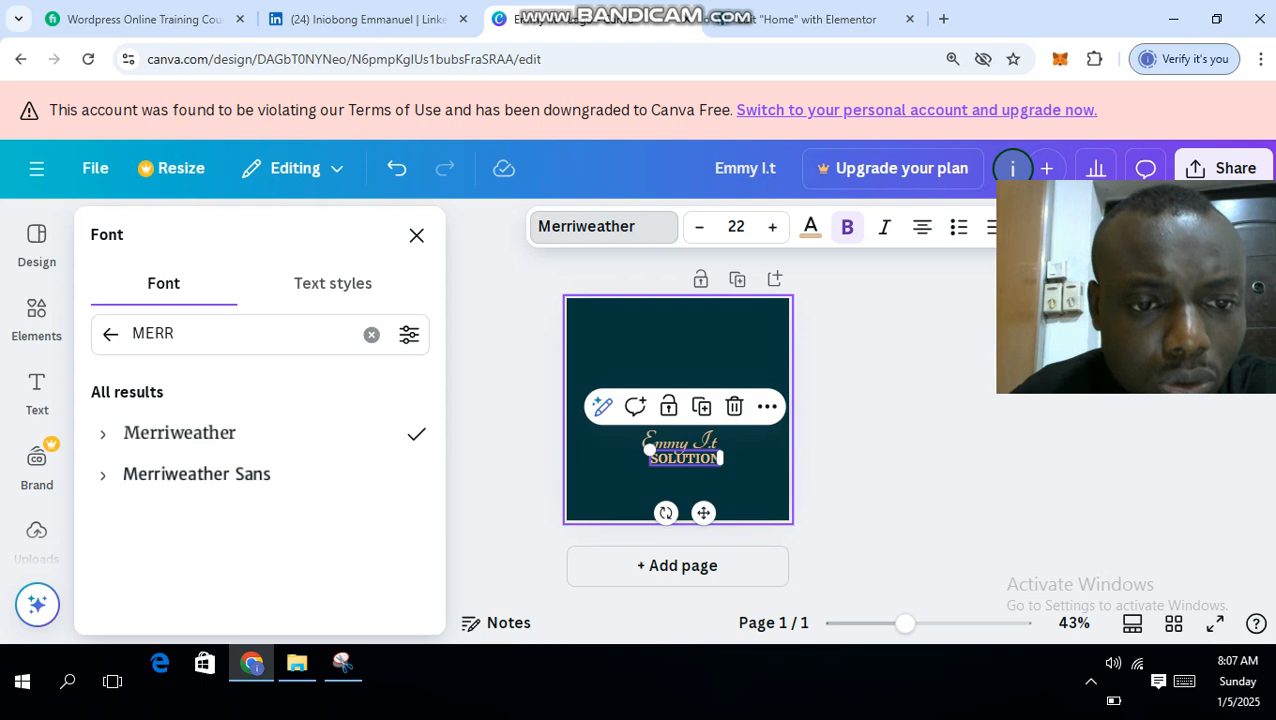
left_click(678, 350)
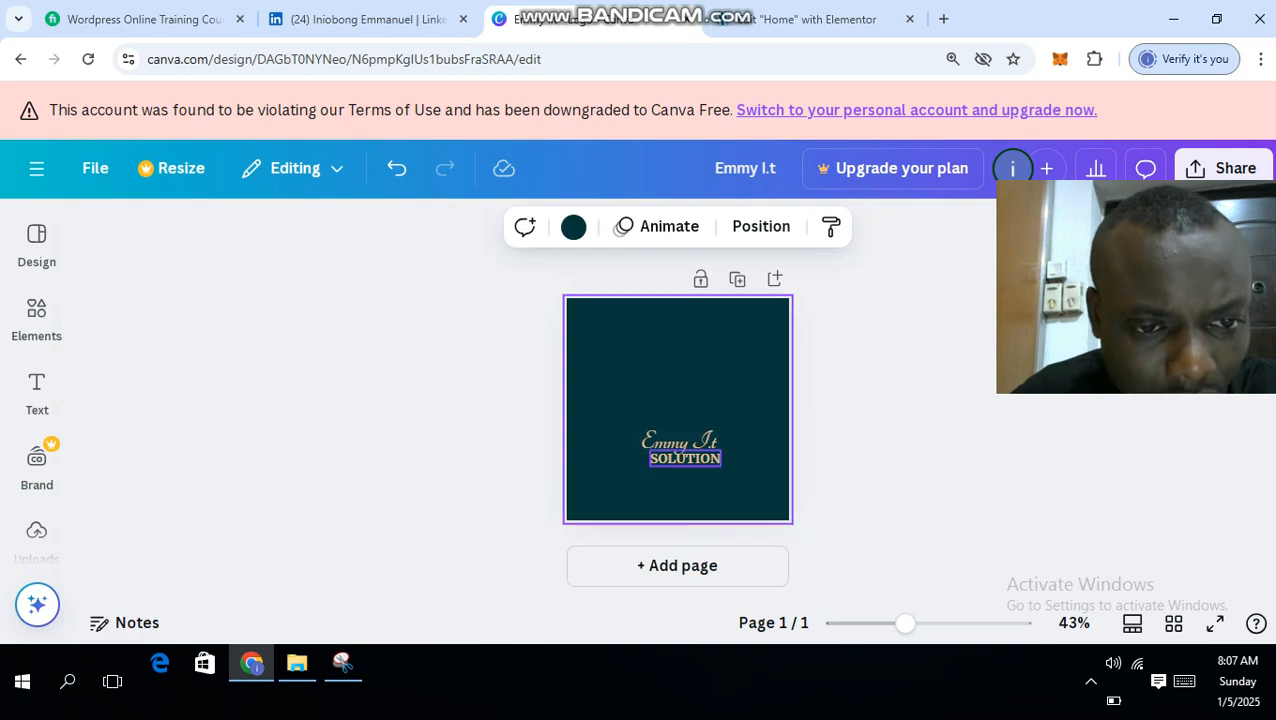
Widen the letter spacing of the "SOLUTION" text to 97
left_click(684, 455)
left_click_drag(722, 458, 650, 450)
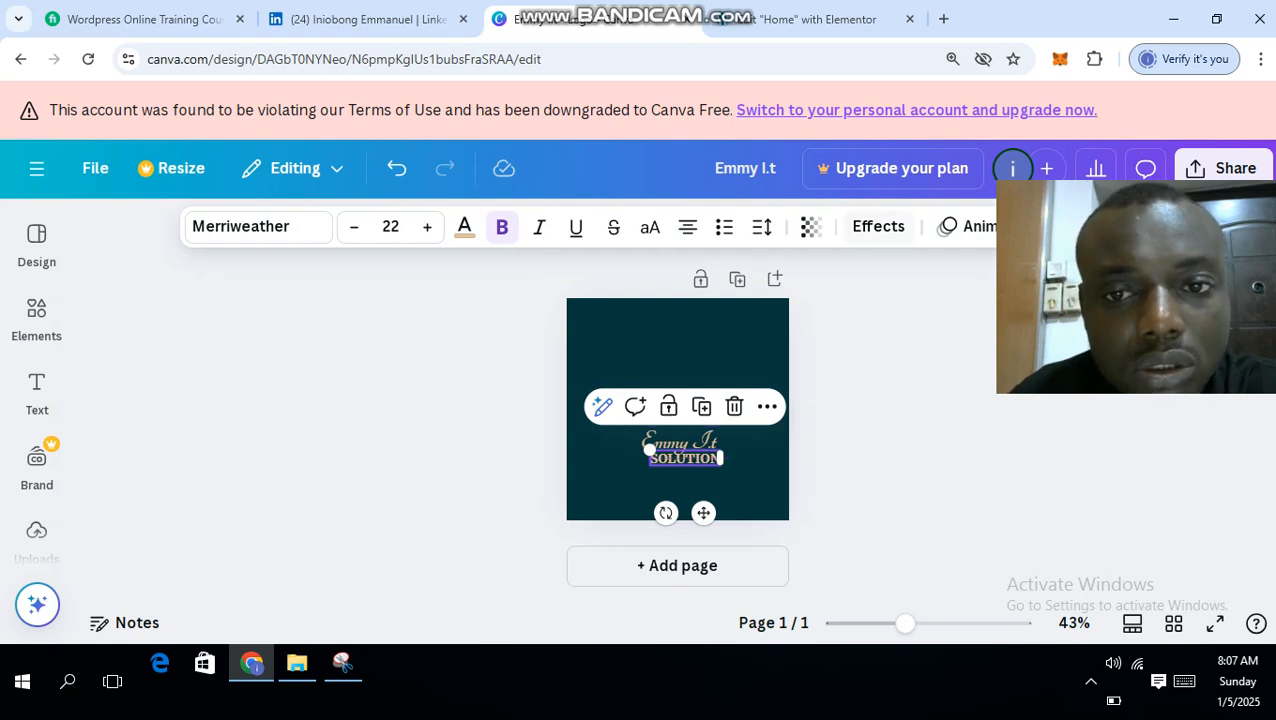
left_click_drag(1240, 194, 1216, 149)
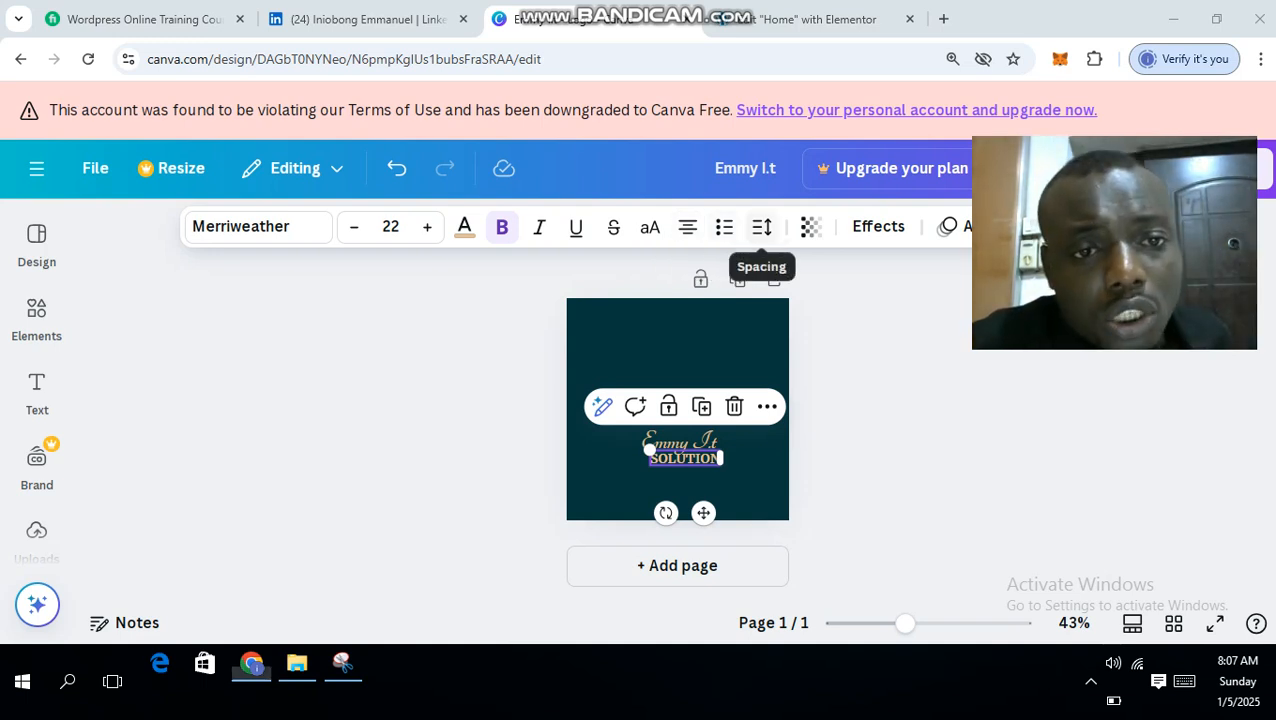
left_click(762, 227)
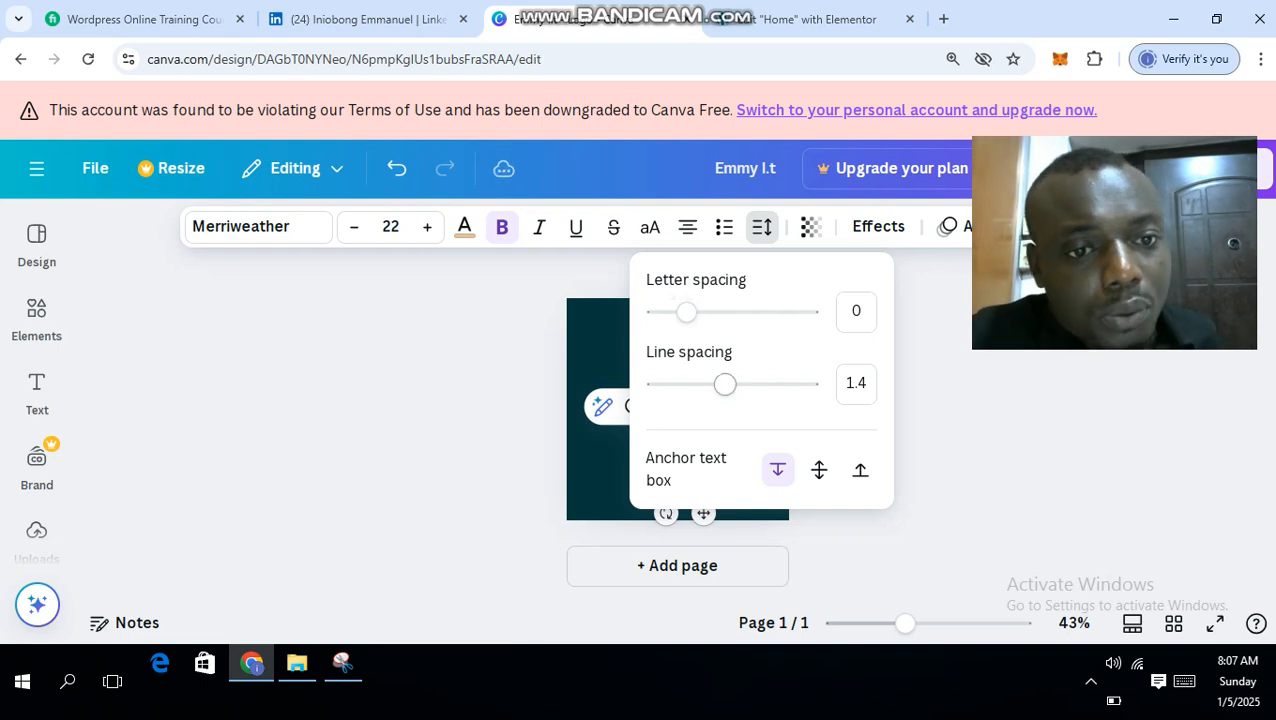
left_click_drag(686, 312, 702, 312)
key("Escape")
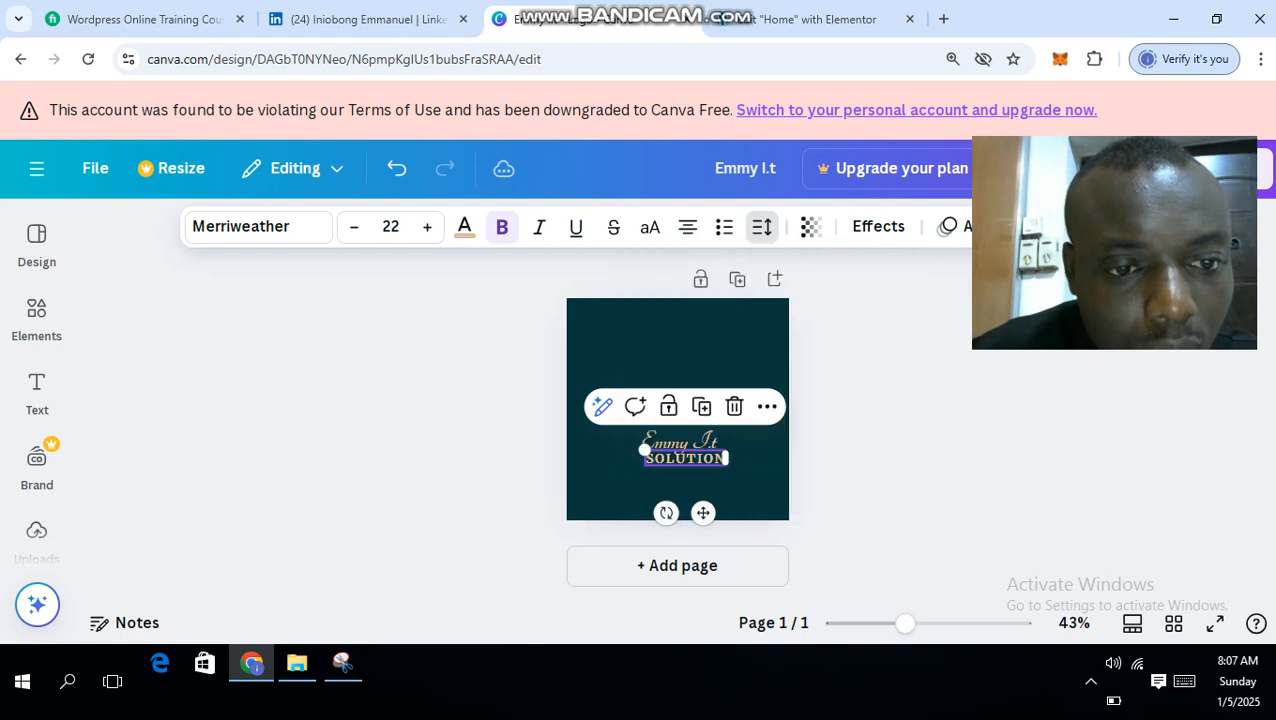
key("Escape")
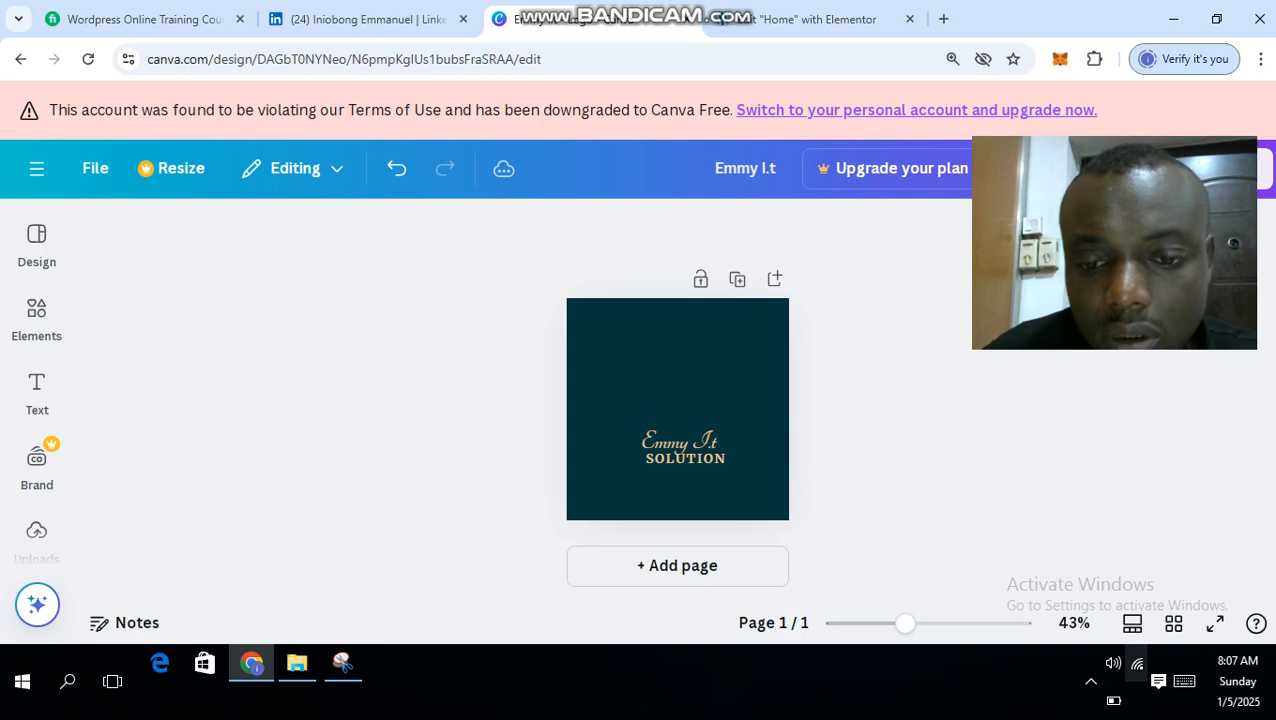
Connect the computer to the "TECNO POP 5 Pro" Wi-Fi network and return to the logo design
left_click(1137, 663)
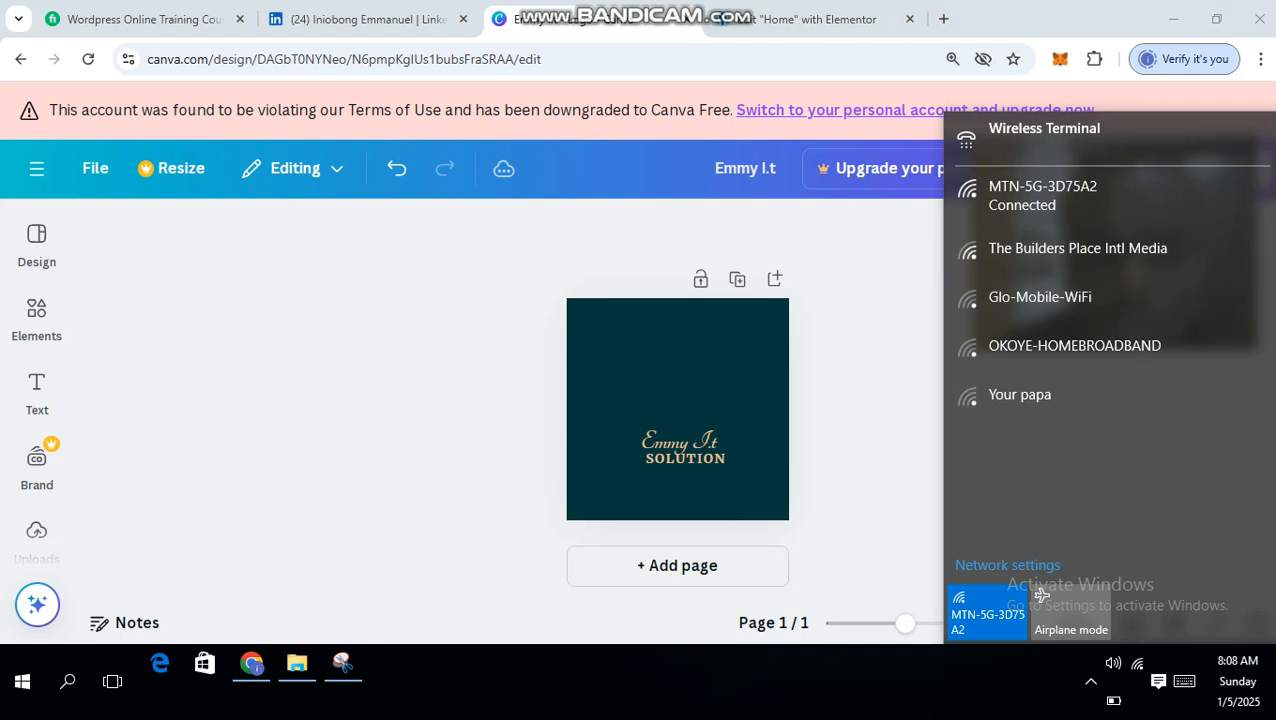
key("Escape")
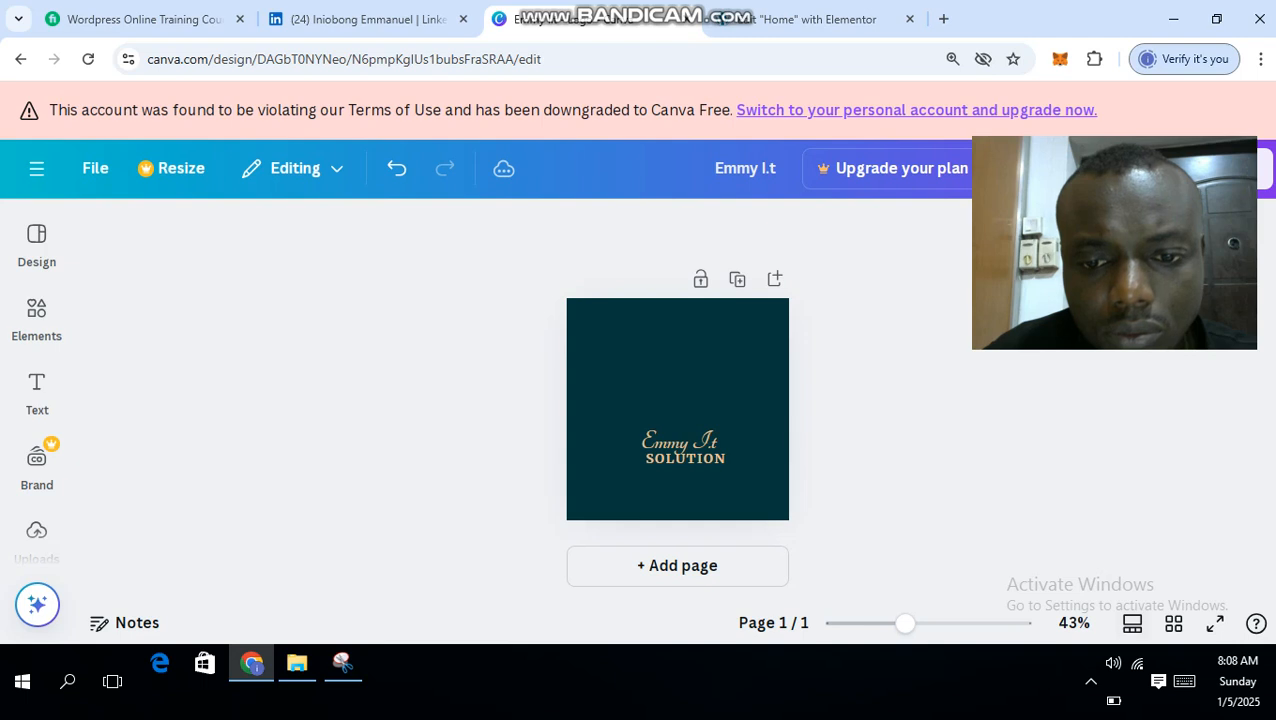
left_click(1137, 663)
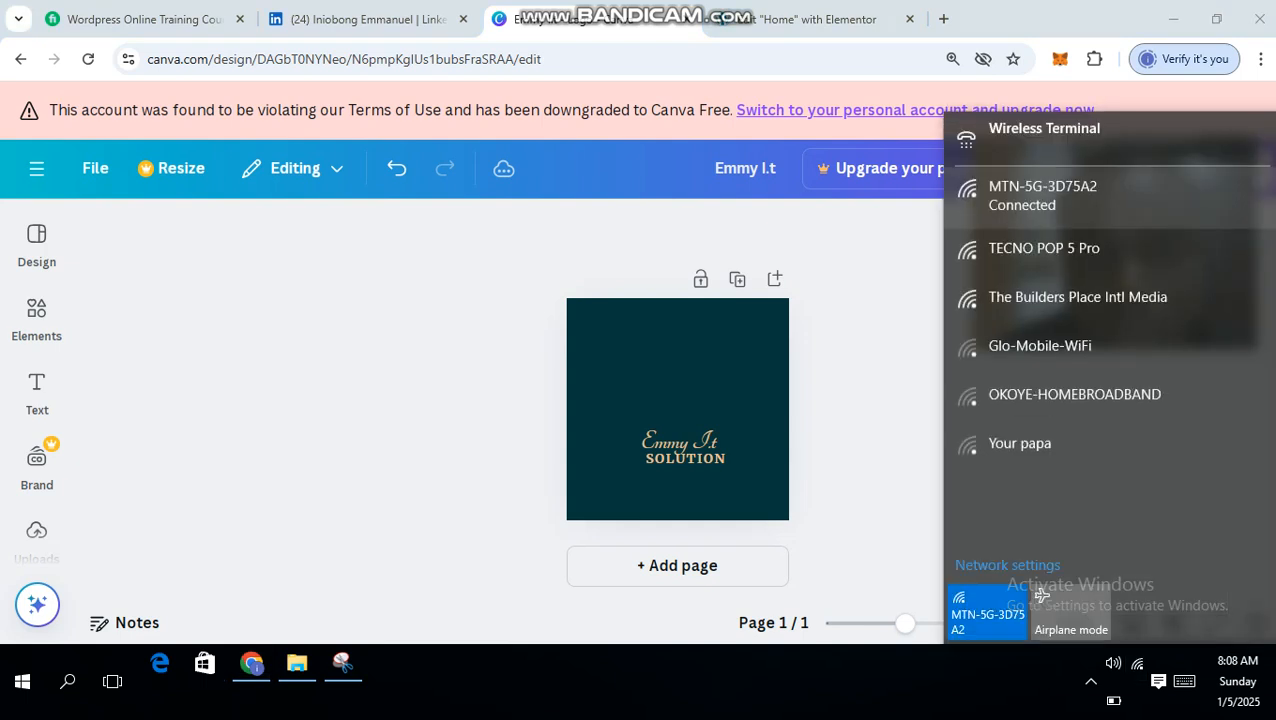
left_click(1044, 250)
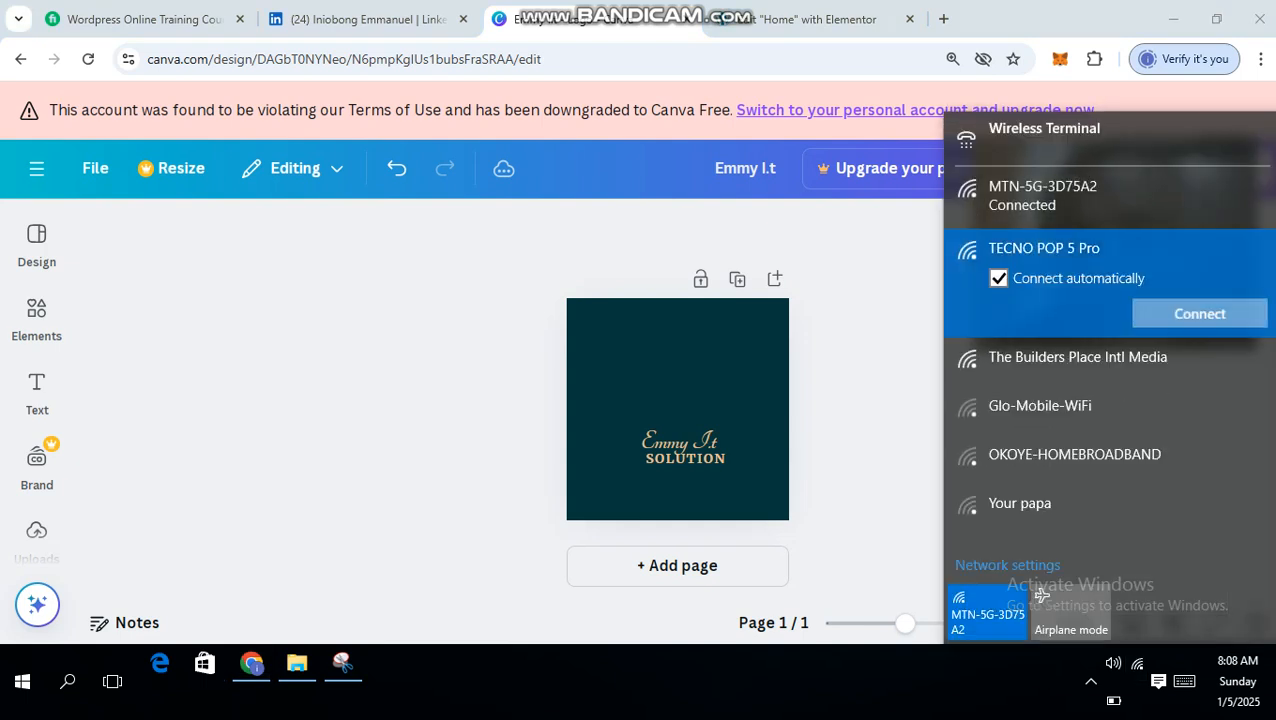
left_click(1199, 314)
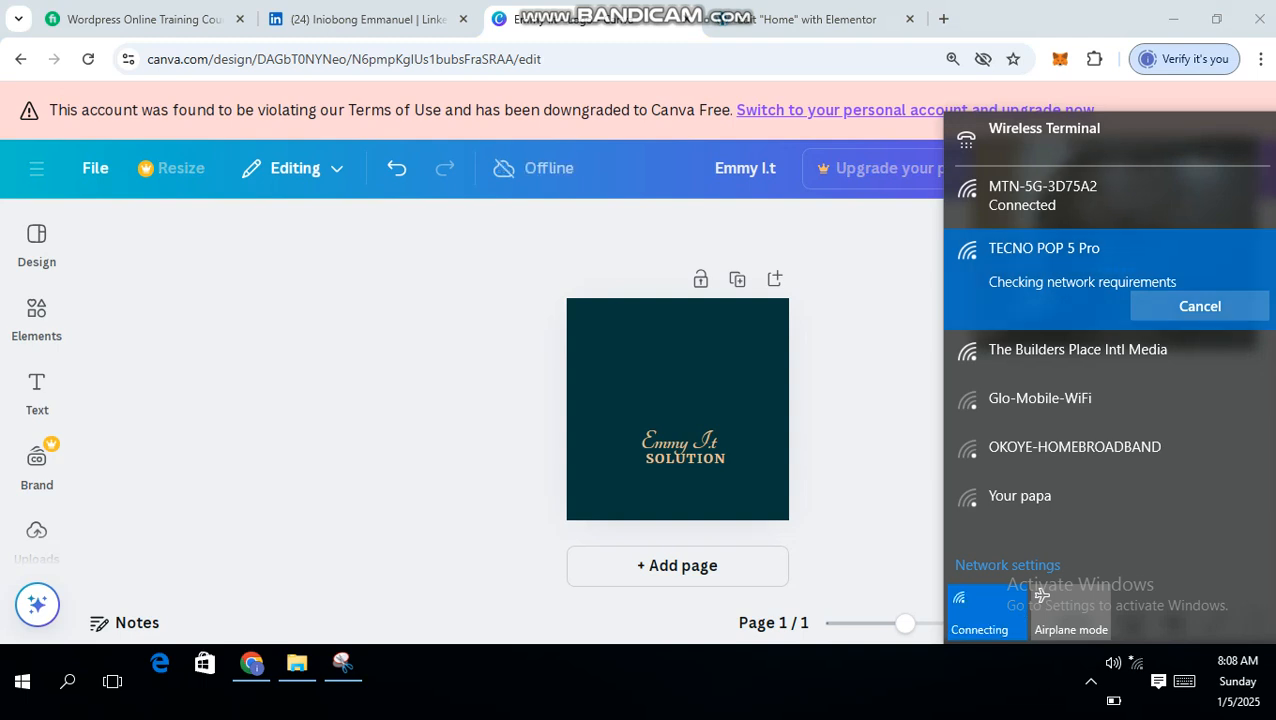
left_click(866, 350)
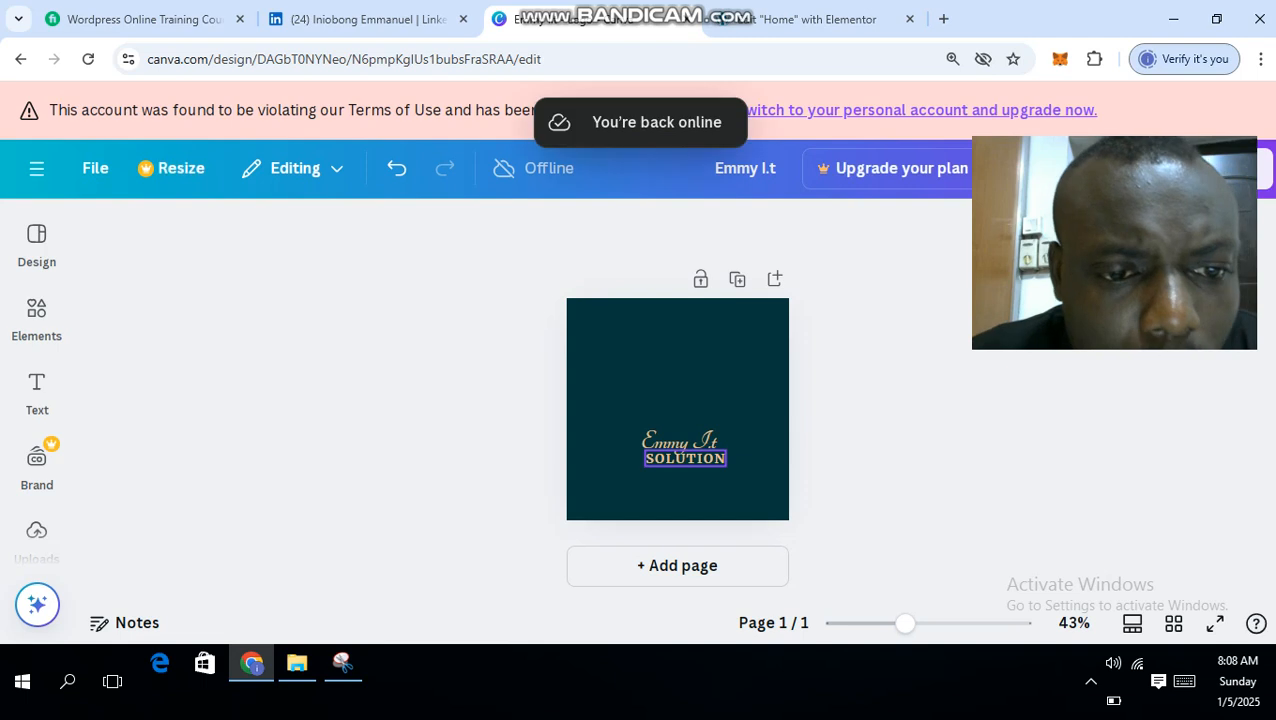
Set the letter spacing of the "SOLUTION" text to 168
left_click(685, 458)
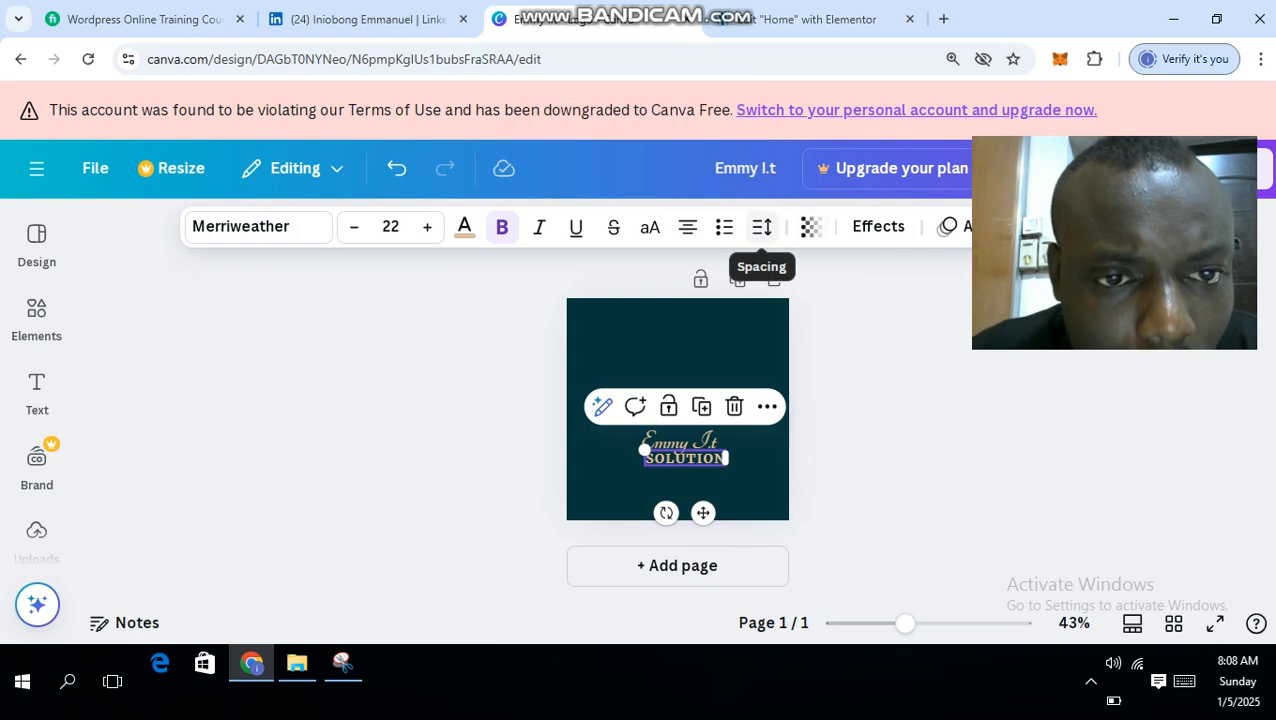
left_click(761, 227)
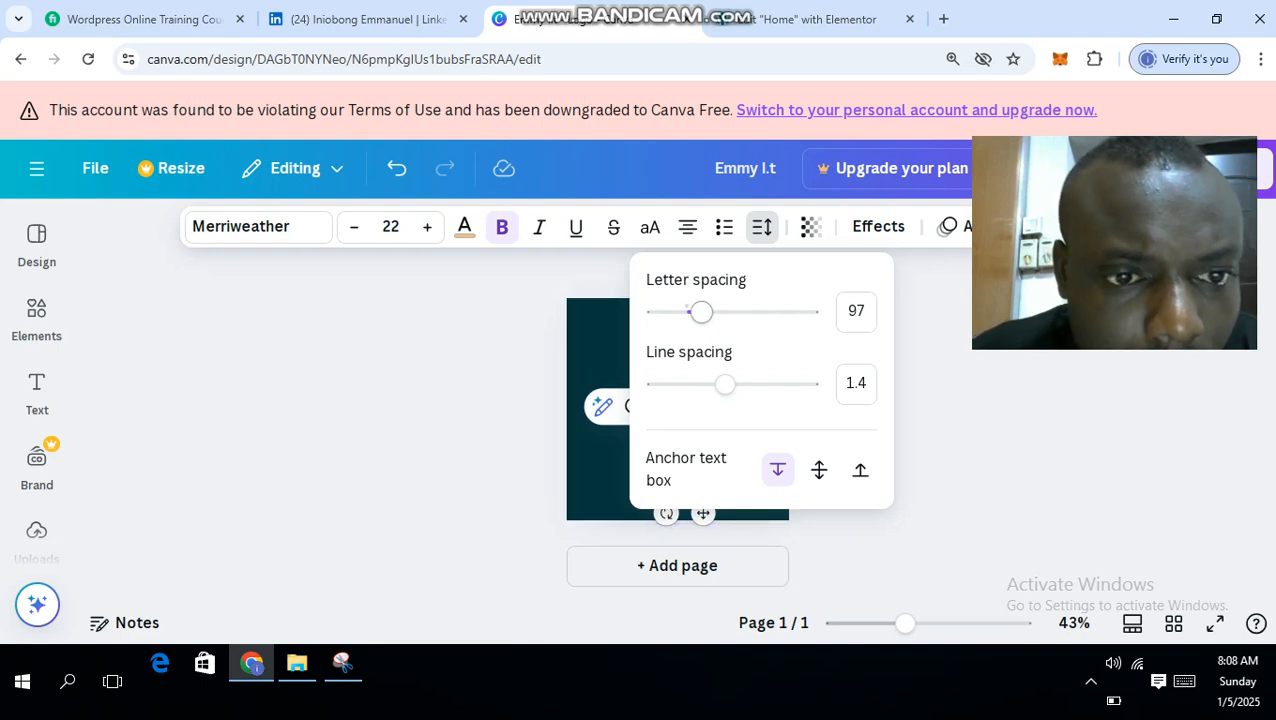
left_click_drag(701, 312, 712, 312)
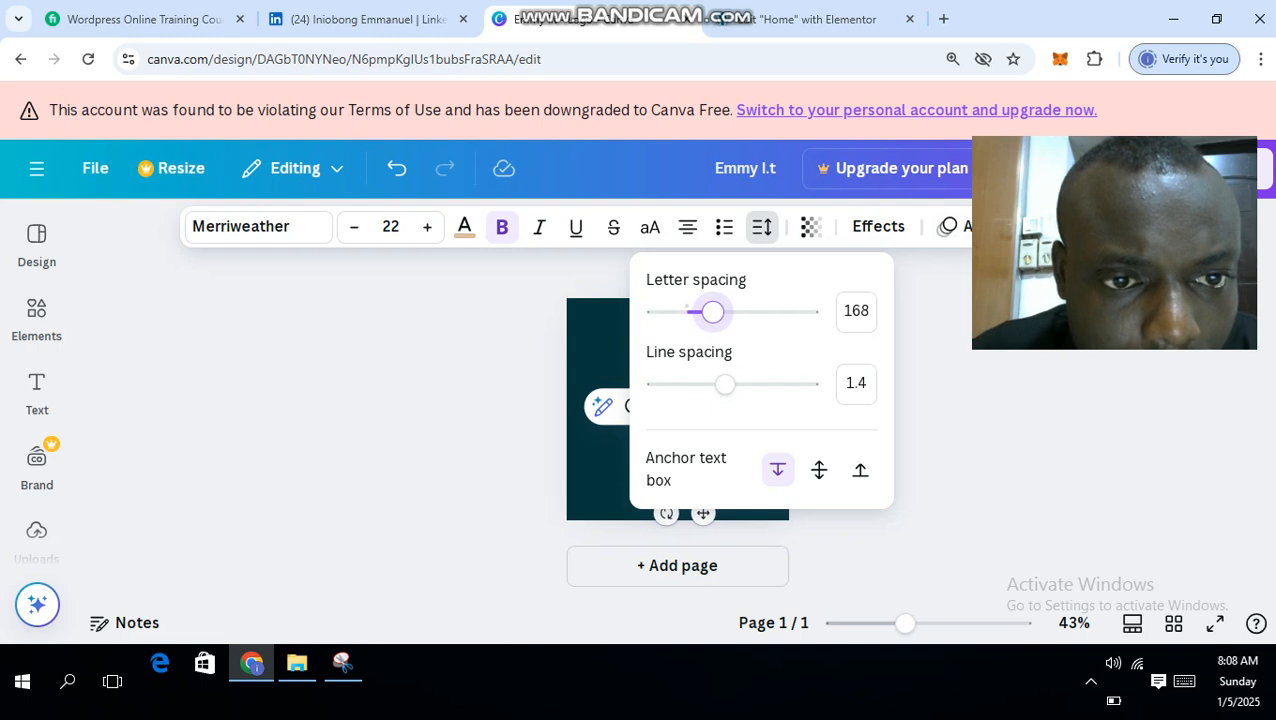
key("Escape")
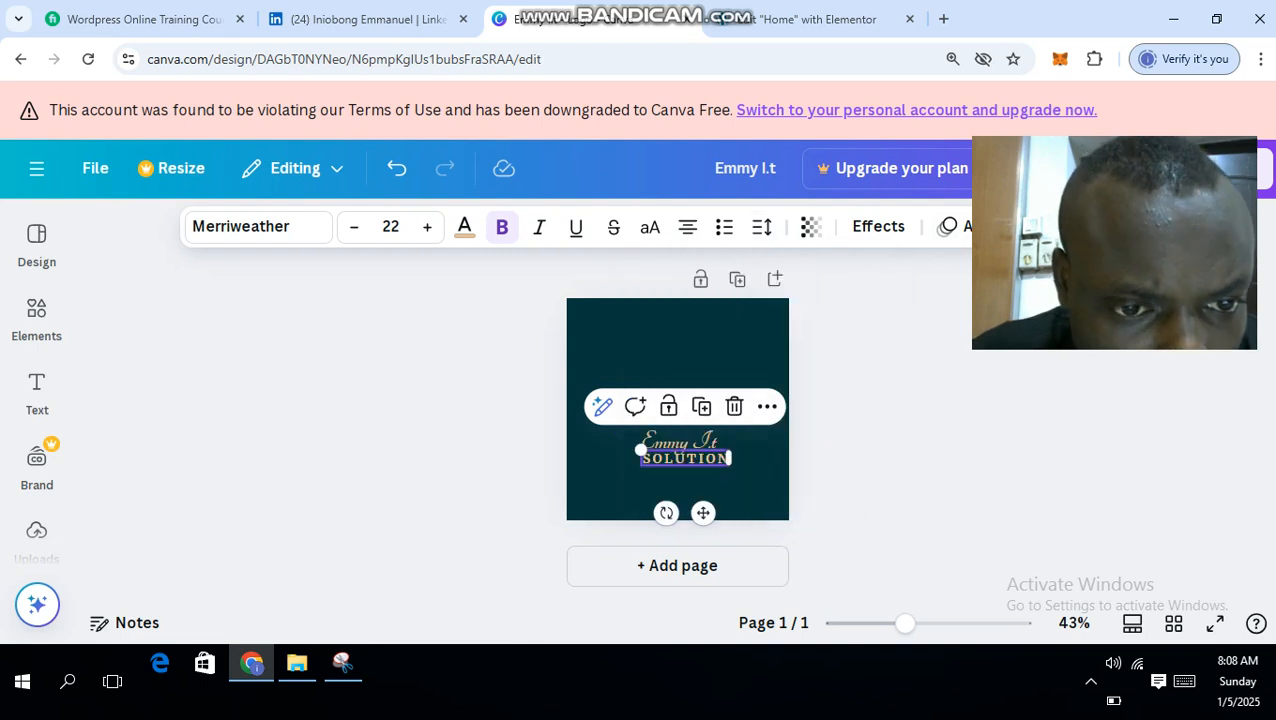
key("Escape")
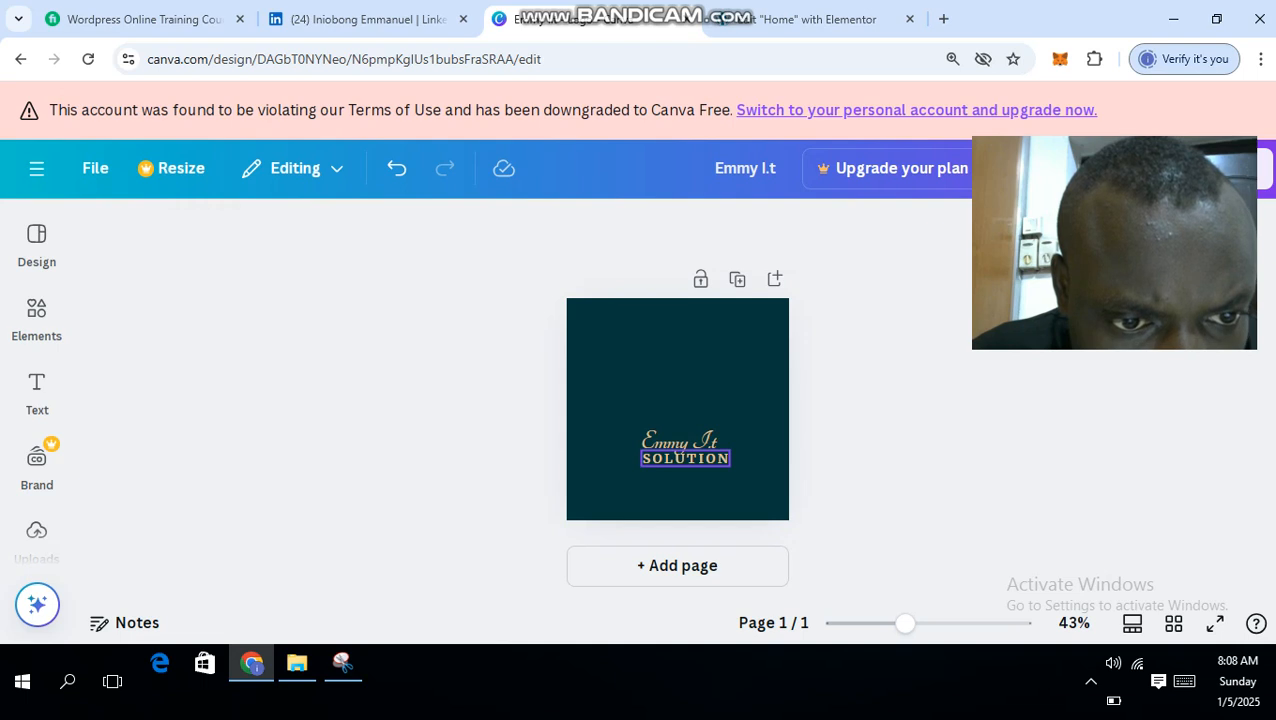
Nudge the "SOLUTION" text slightly to the left to centre it beneath "Emmy I.t"
left_click(686, 458)
key("Left")
key("Left")
key("Left")
key("Left")
key("Left")
key("Left")
key("Left")
key("Left")
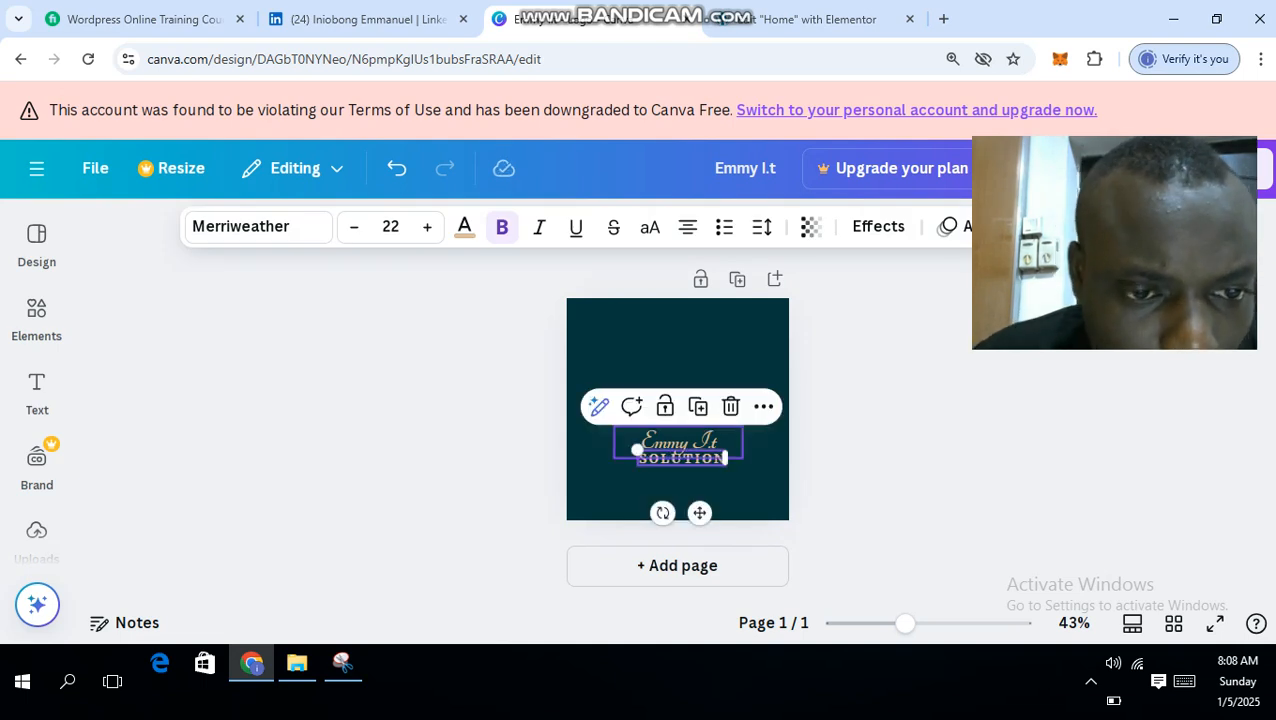
left_click(679, 441)
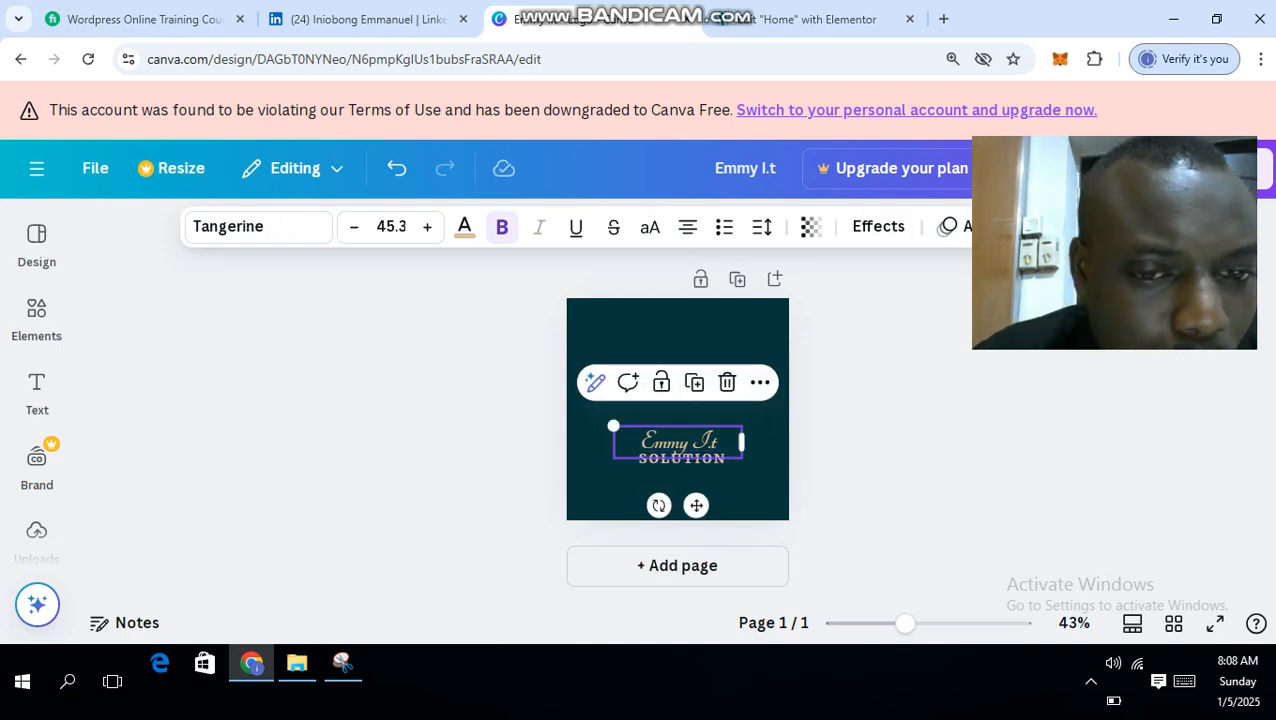
key("Escape")
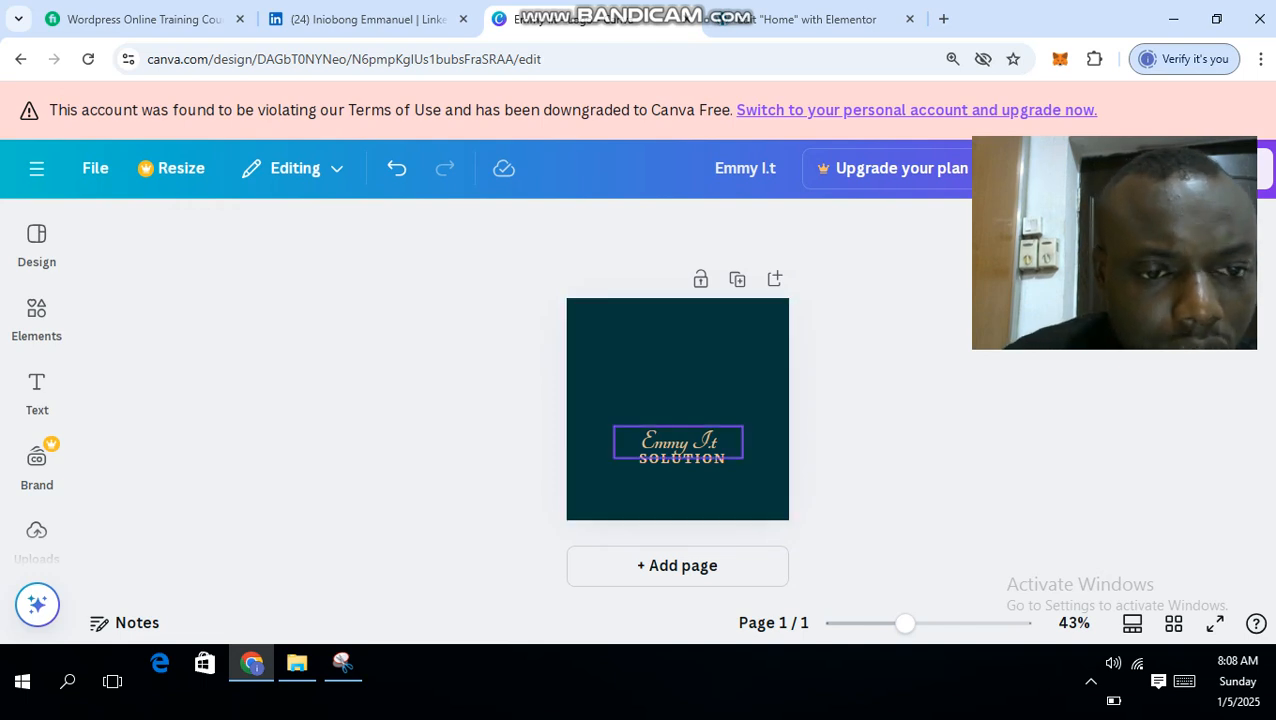
left_click(678, 445)
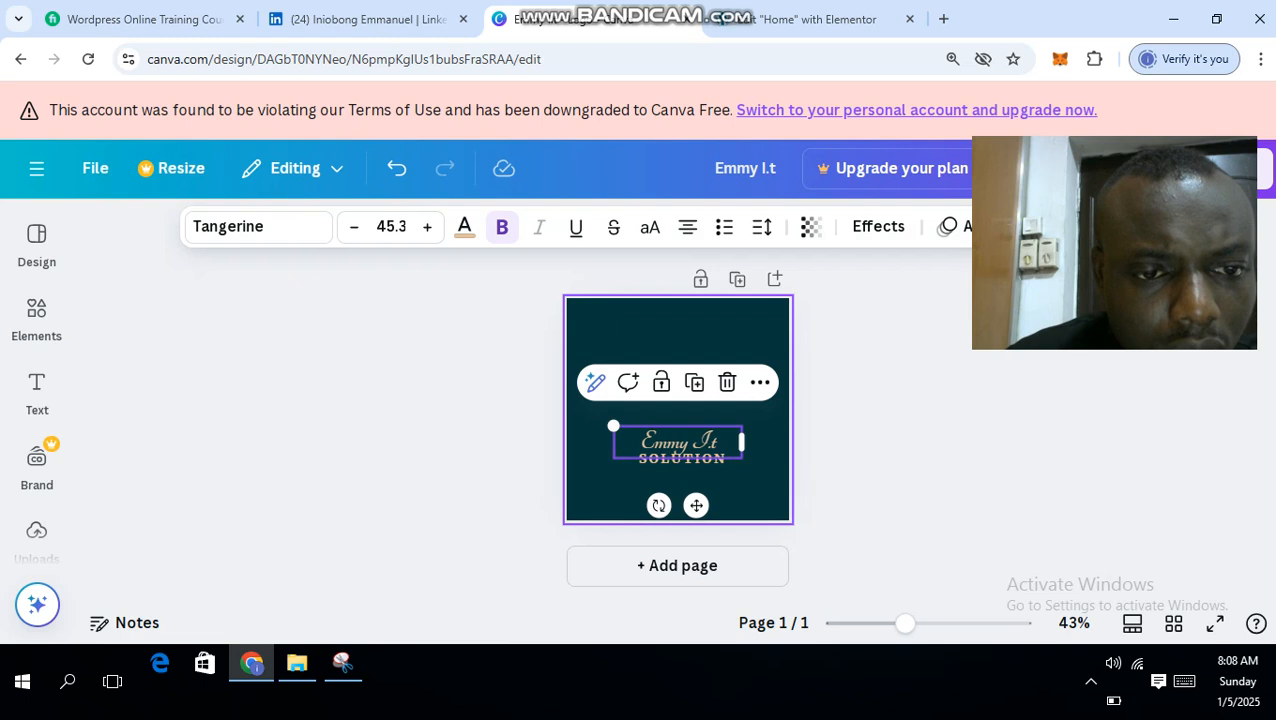
left_click(855, 460)
left_click(682, 459)
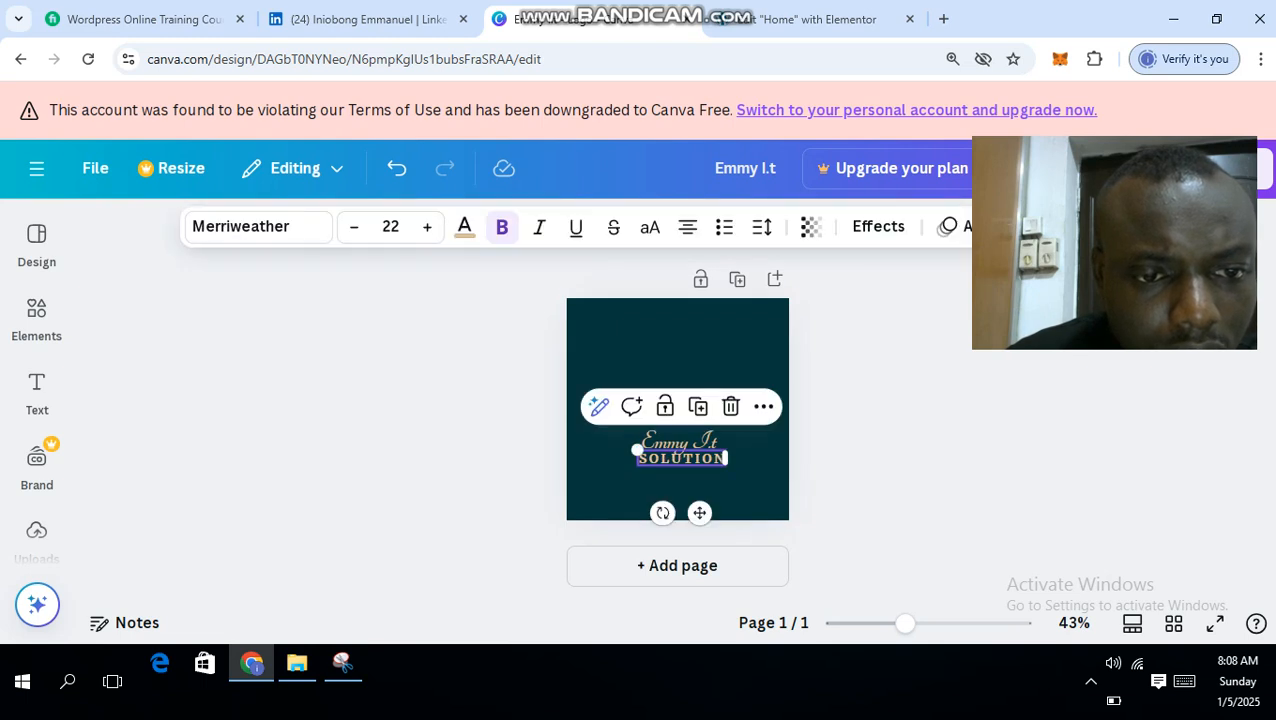
Deselect the "SOLUTION" text and open the elements library, ready to search it
left_click(36, 318)
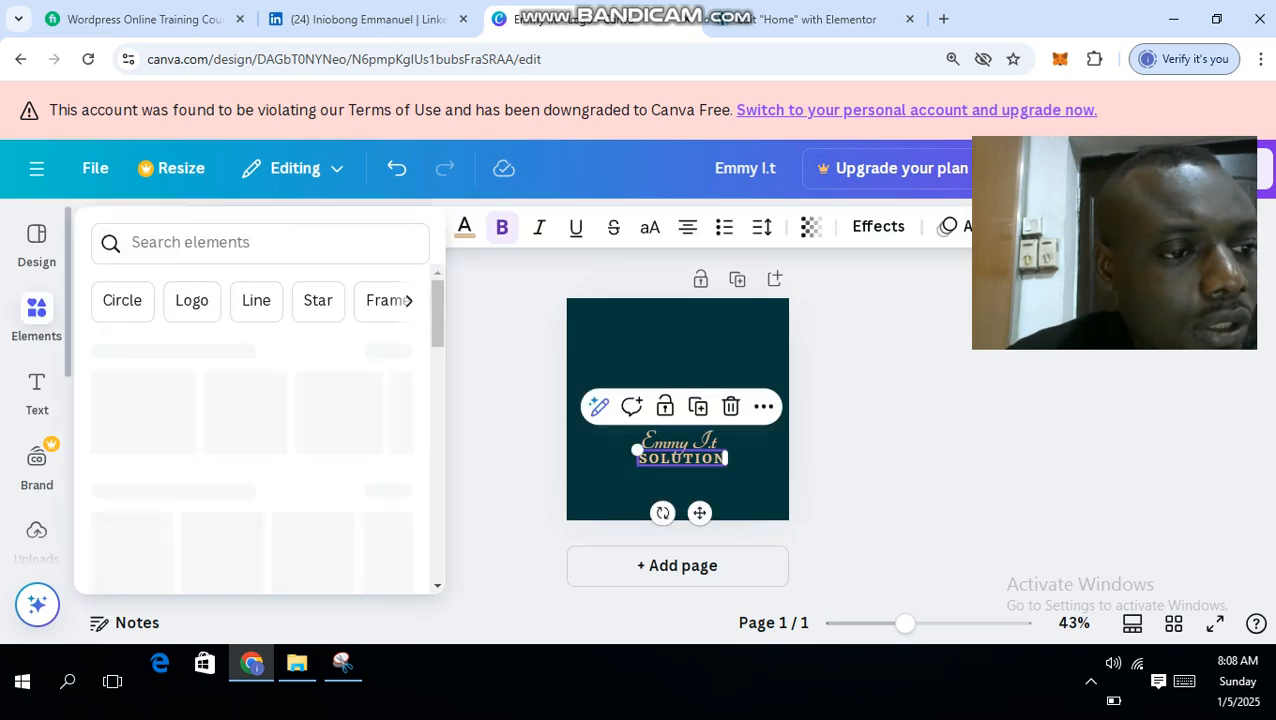
key("Escape")
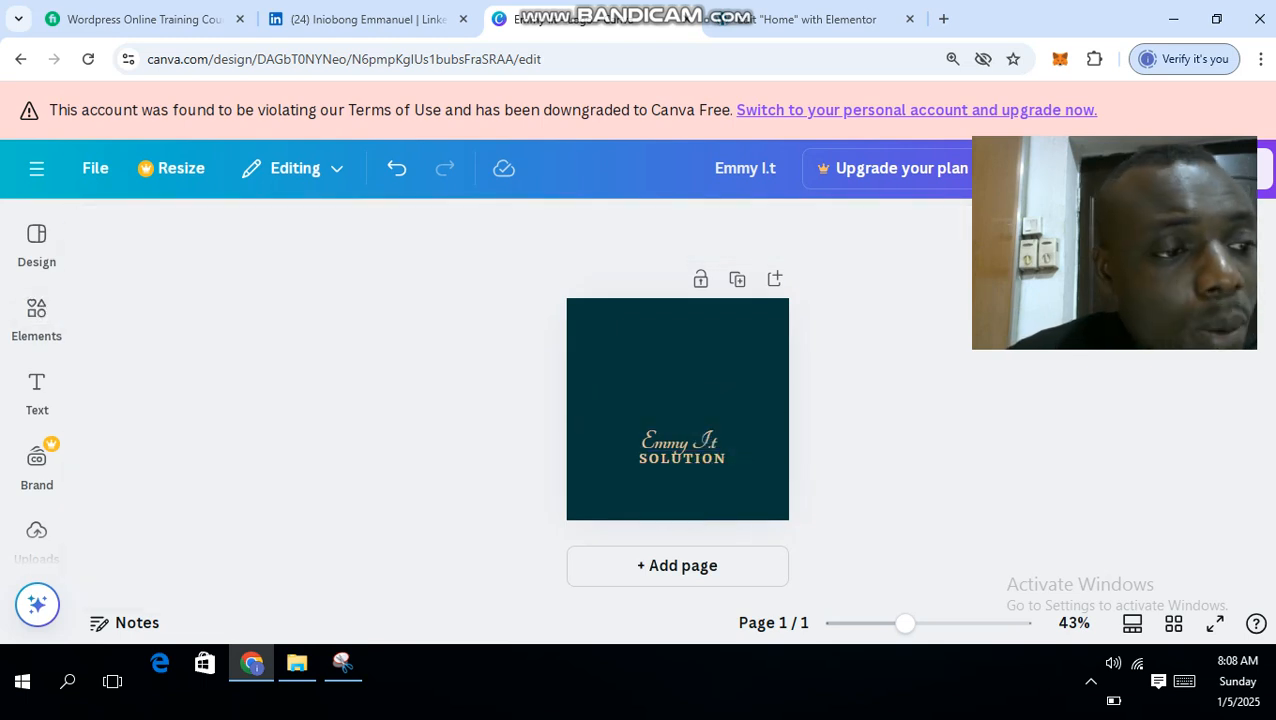
left_click(36, 312)
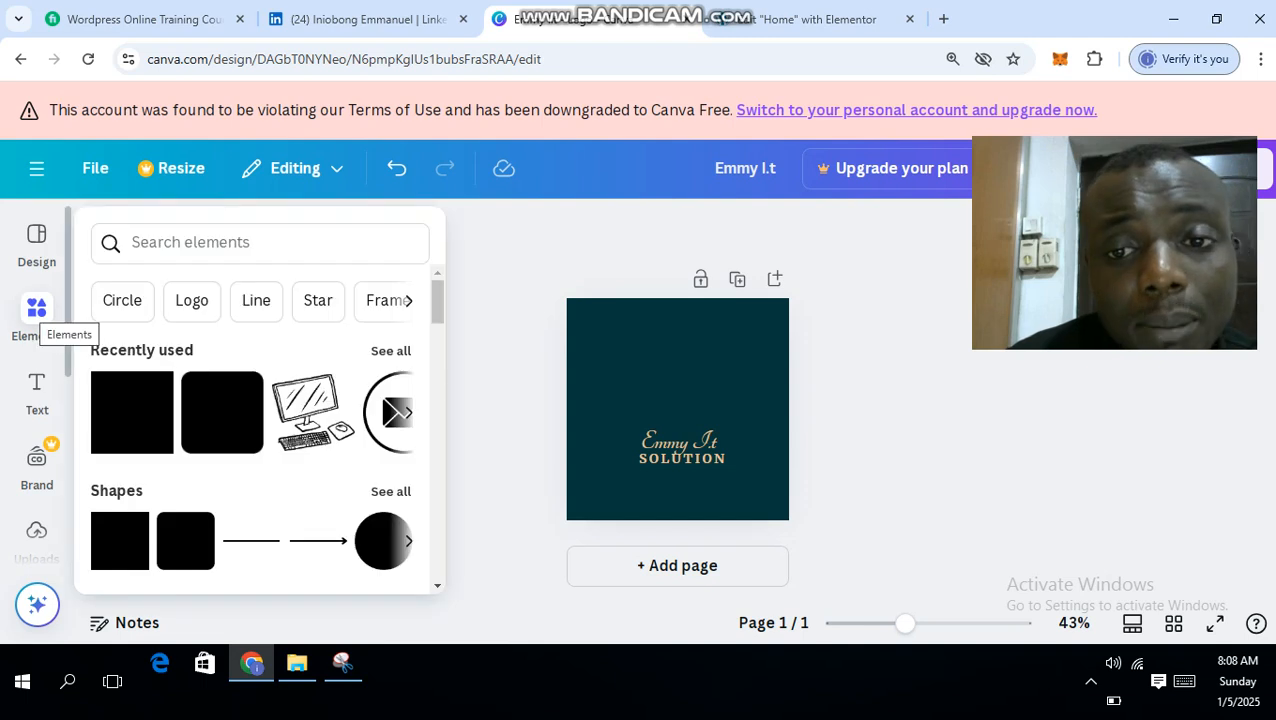
left_click(37, 309)
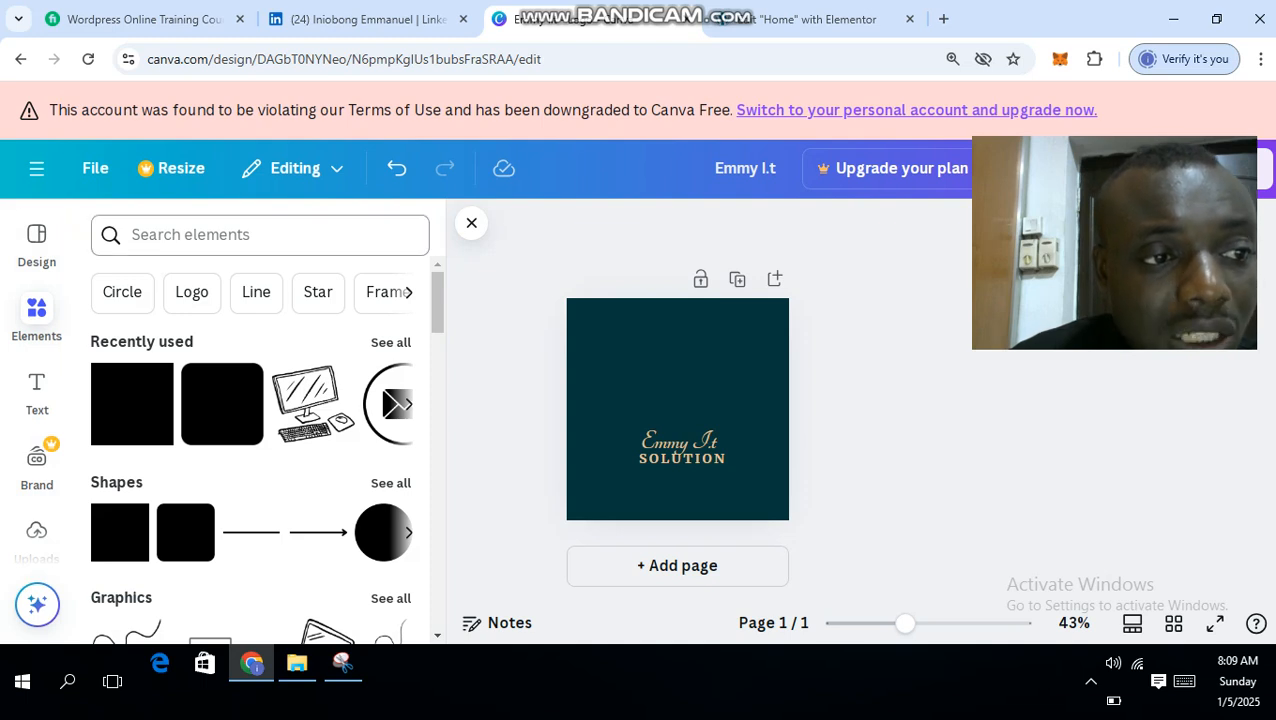
left_click(260, 234)
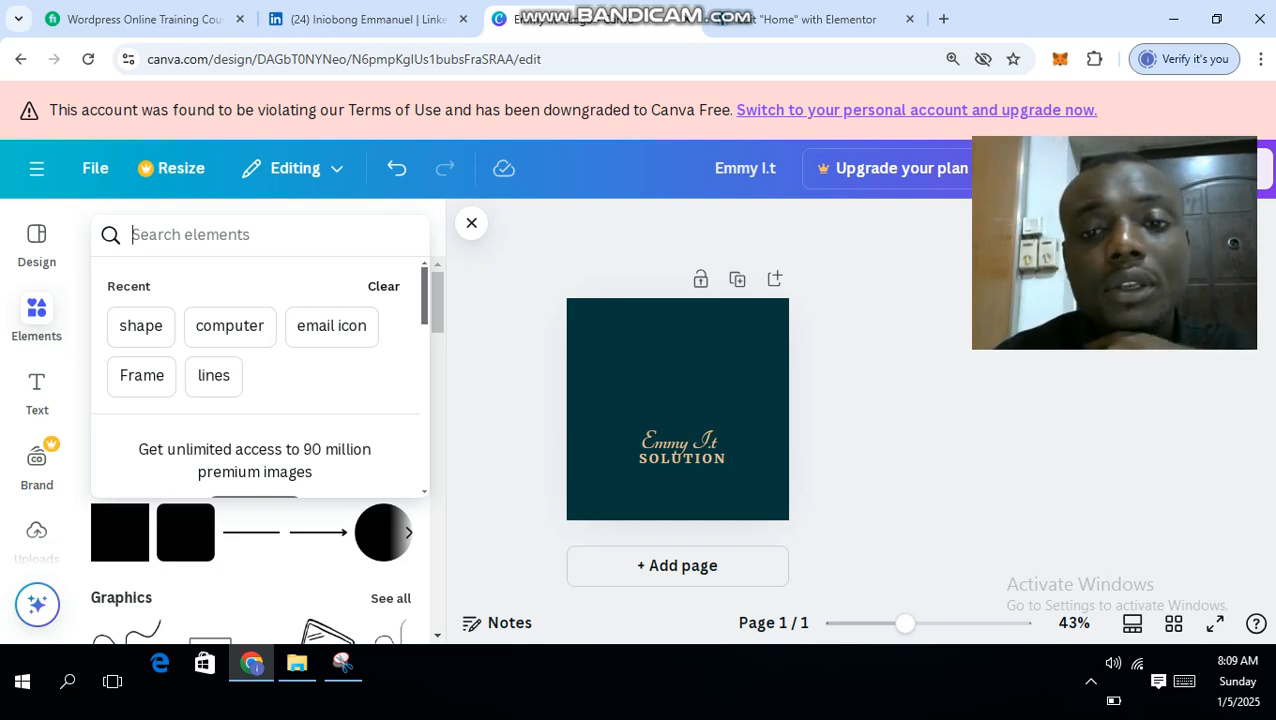
key("Escape")
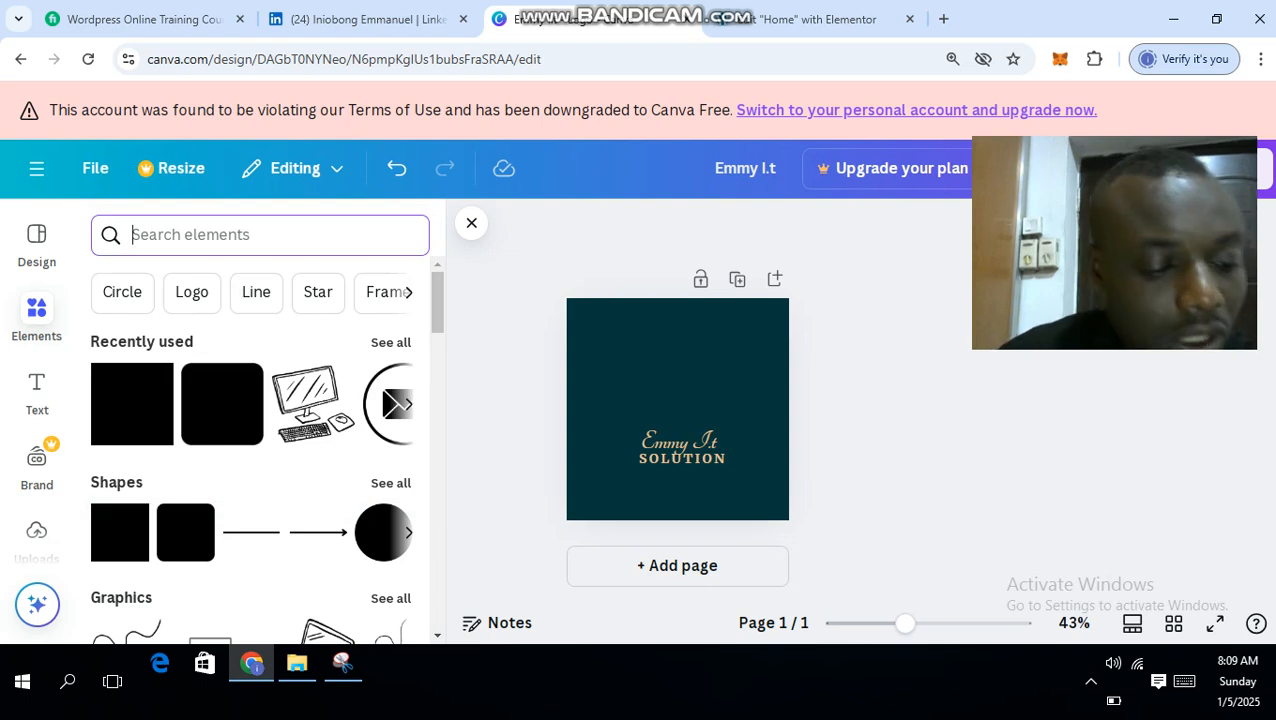
type("WIG")
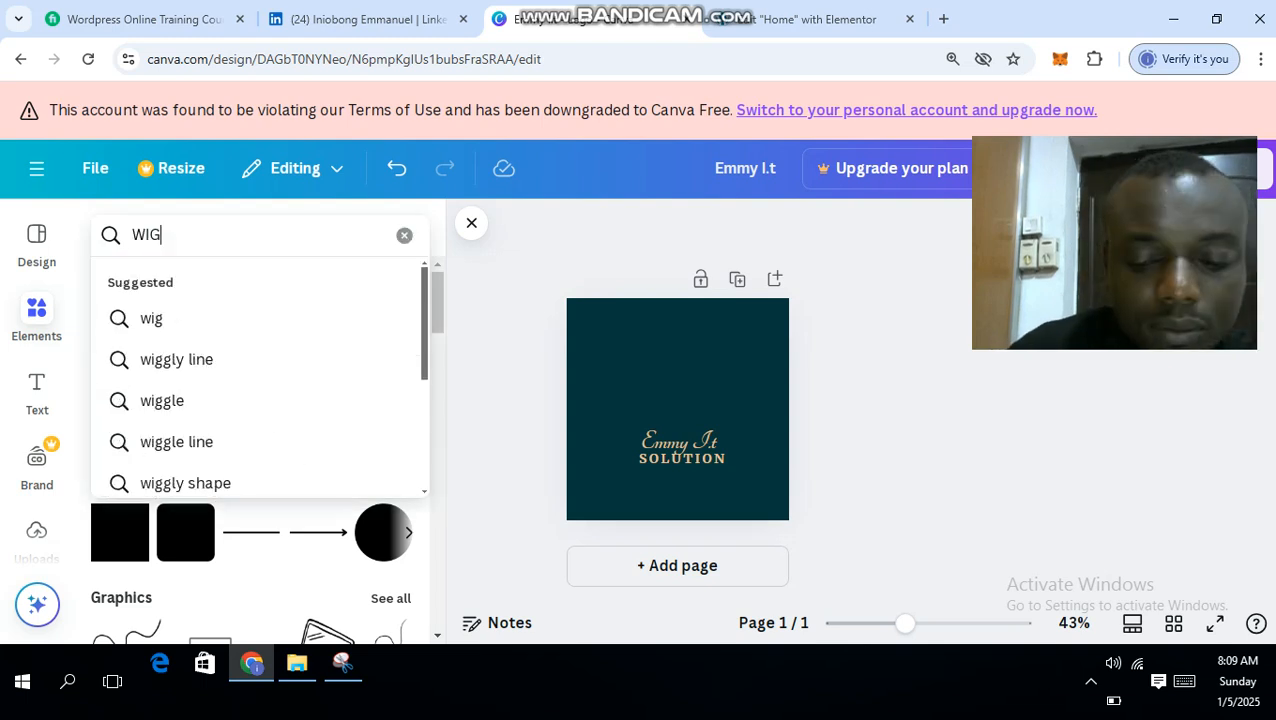
key("Down")
key("Return")
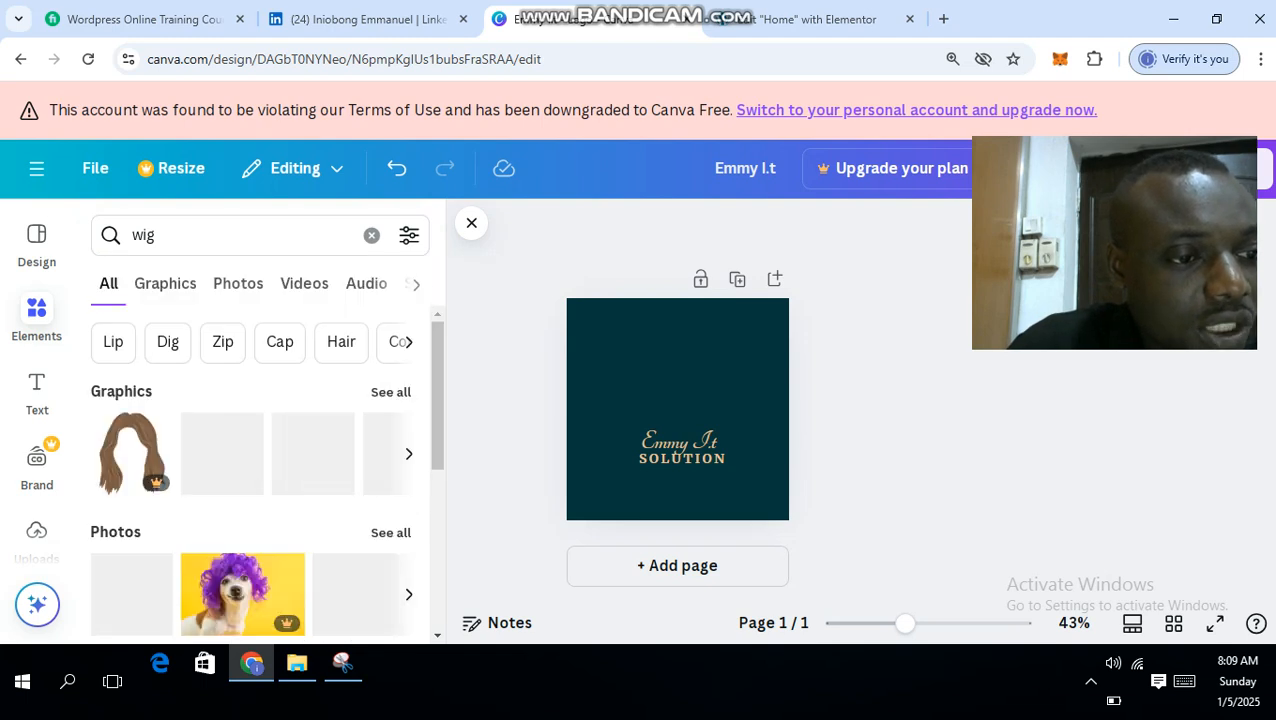
left_click(158, 235)
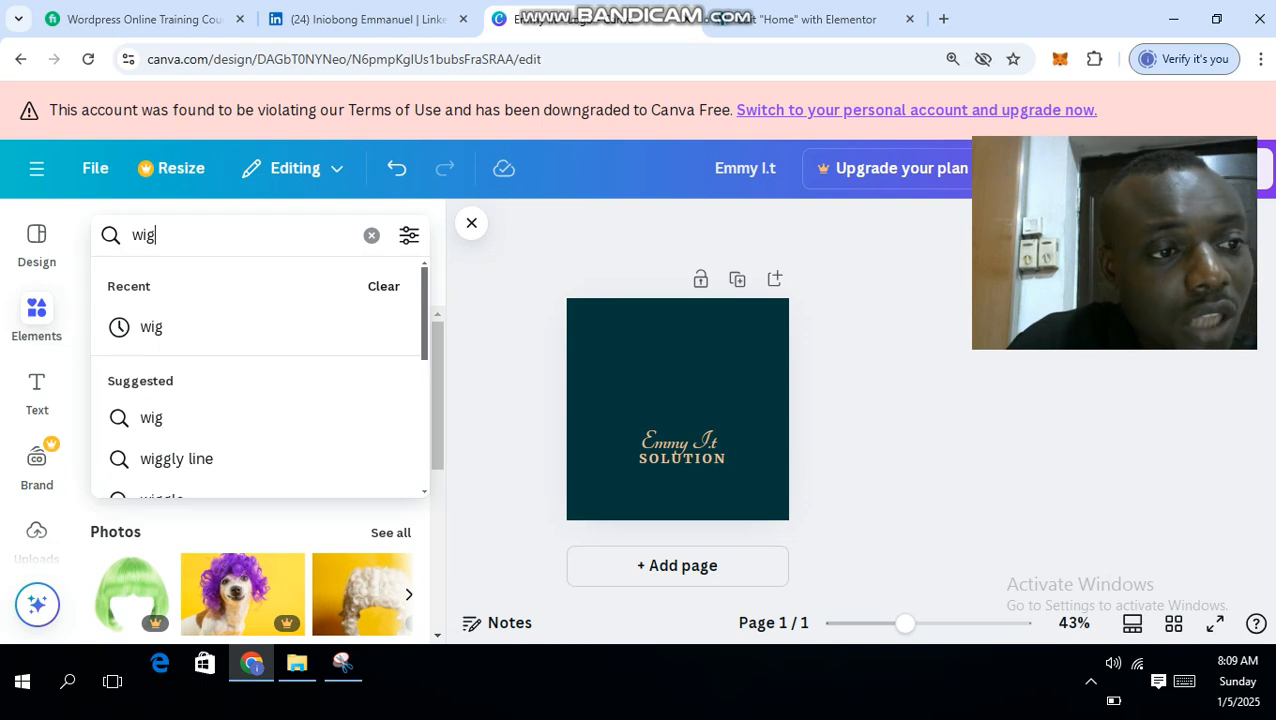
key("BackSpace")
key("BackSpace")
key("BackSpace")
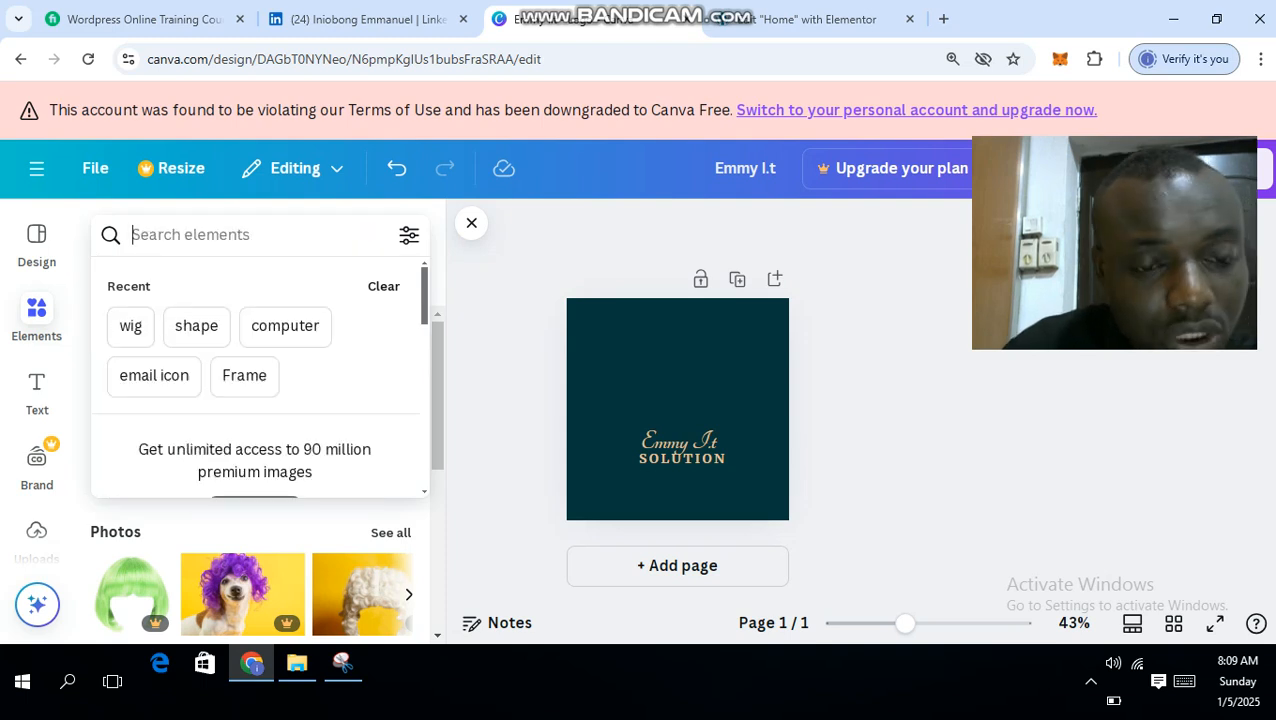
Search the elements library for "computer" and show all matching graphics
type("COMPUTER")
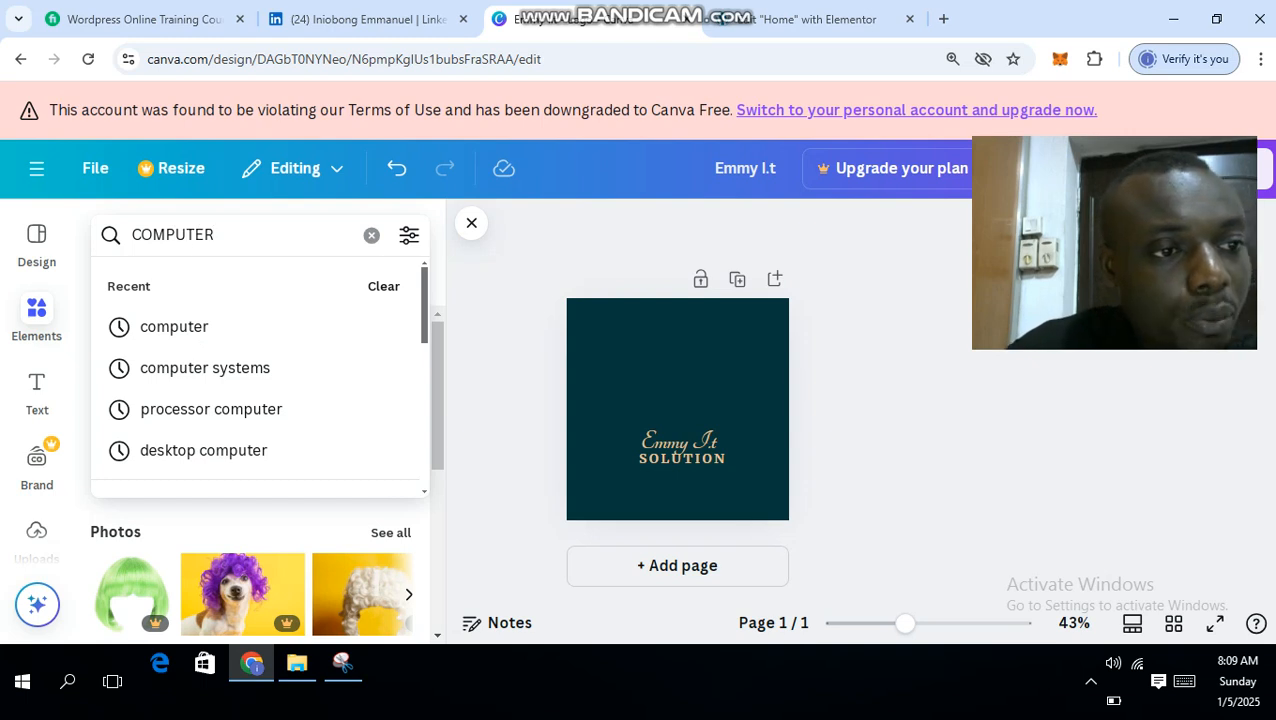
key("Down")
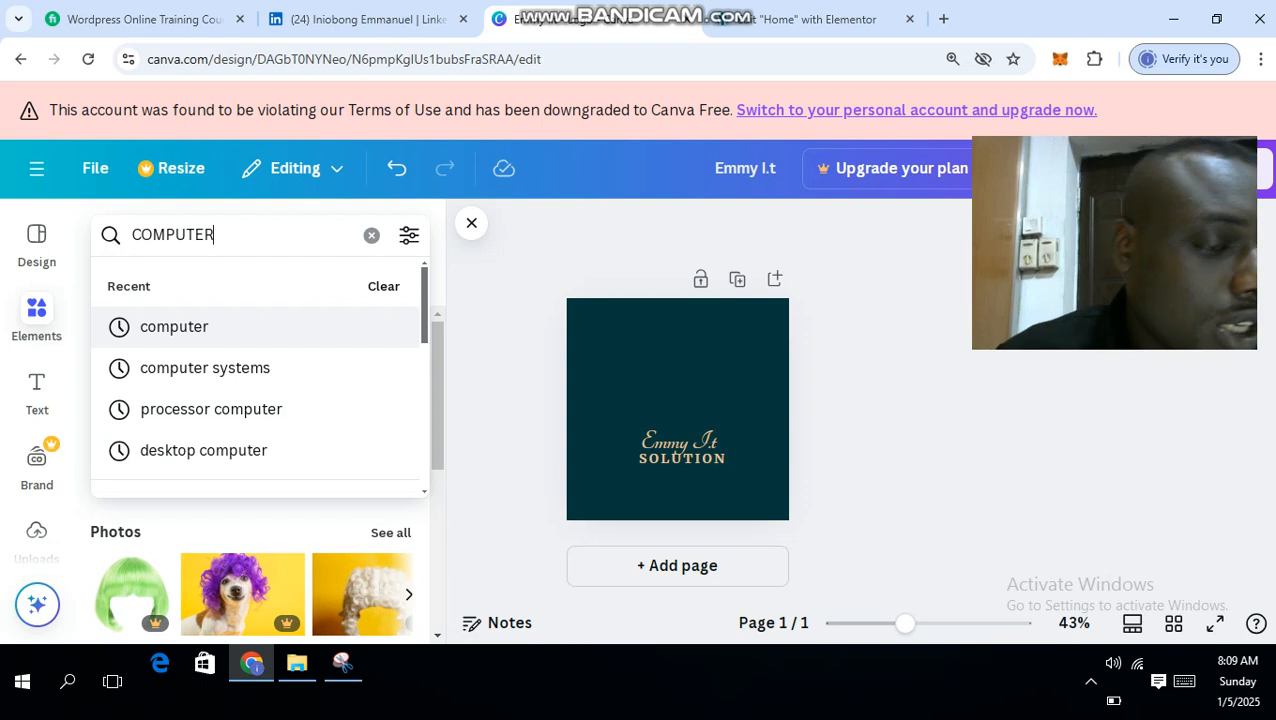
key("Return")
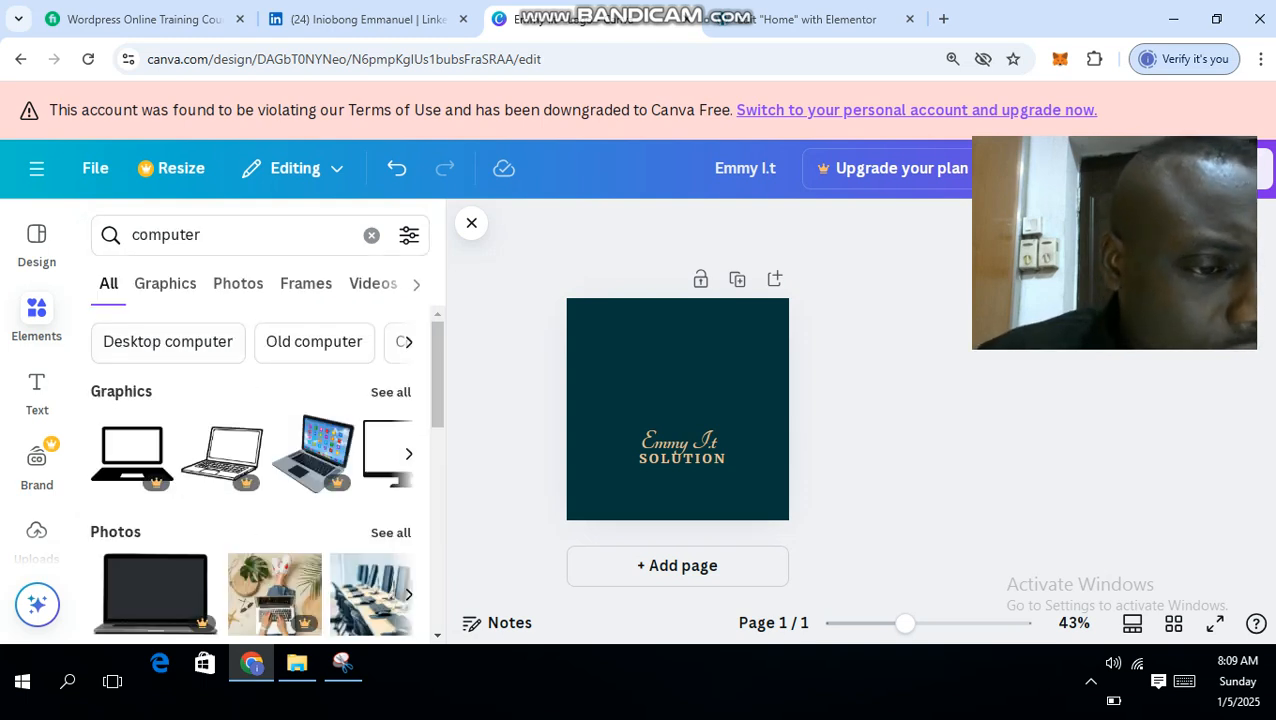
scroll(313, 358, "down", 1)
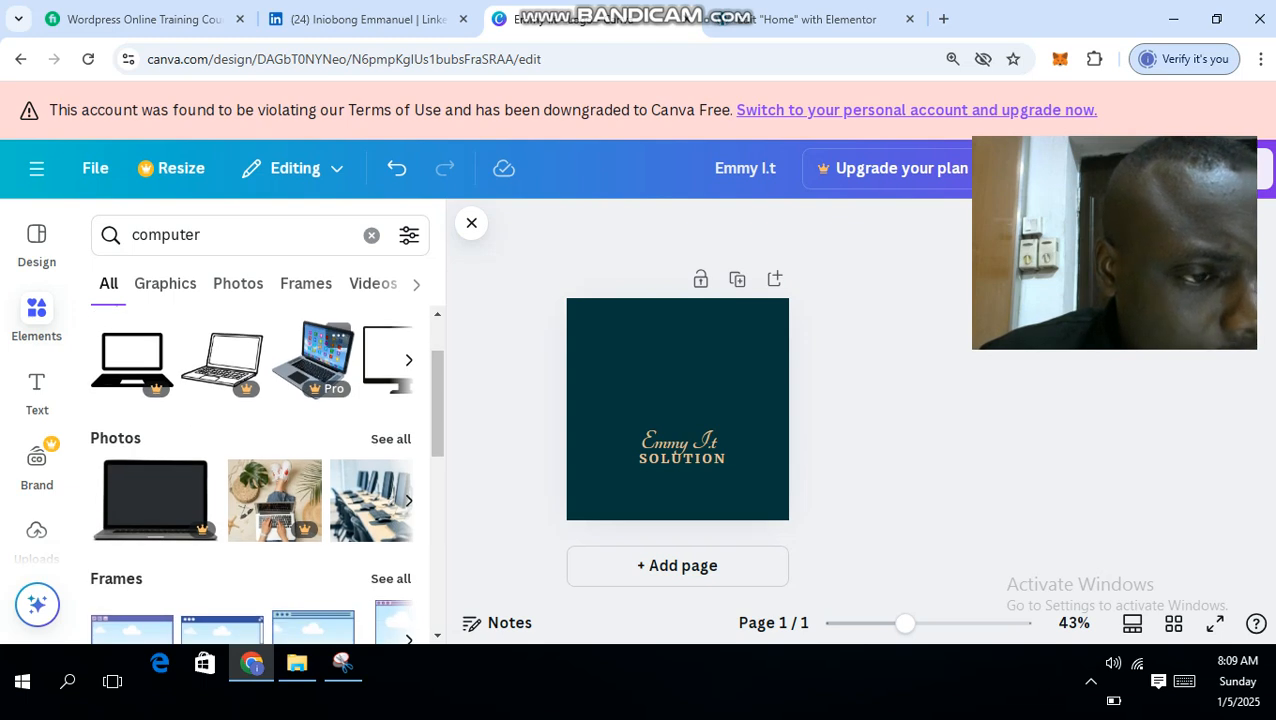
scroll(313, 358, "up", 1)
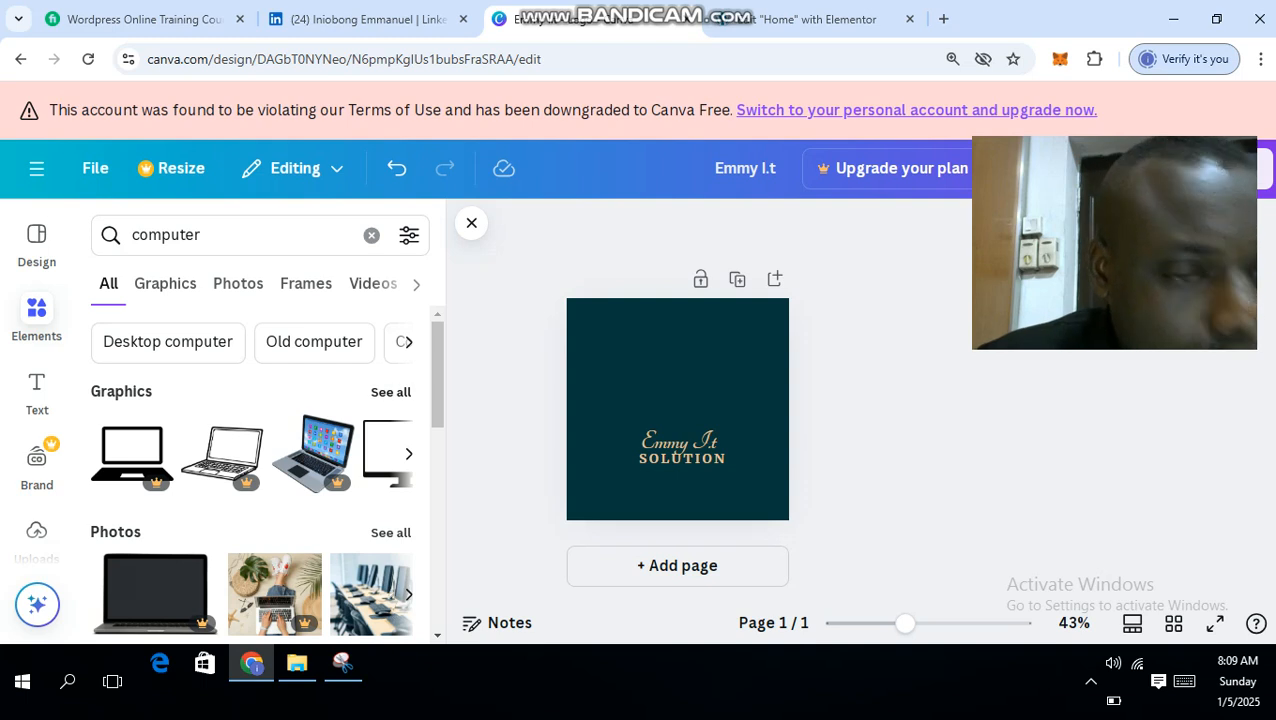
left_click(391, 393)
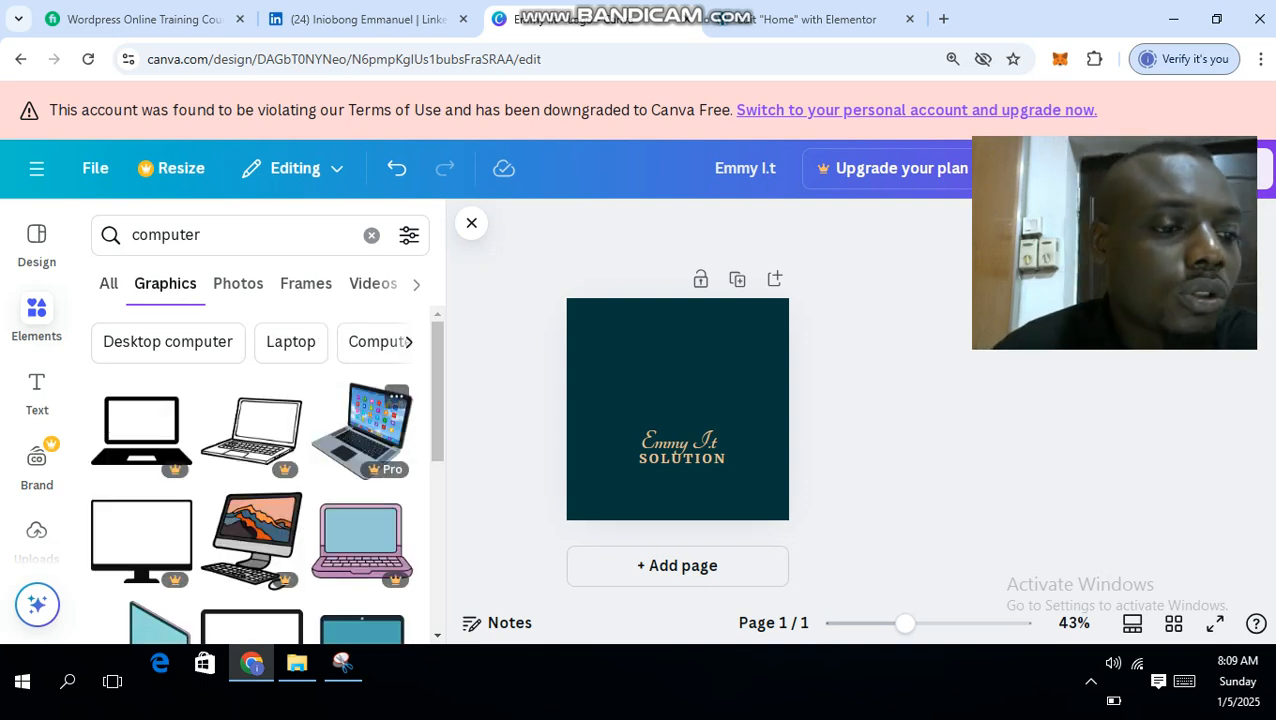
Add the hand-drawn desktop computer graphic with keyboard and mouse, and place it directly above the "Emmy I.t" text
scroll(361, 420, "down", 4)
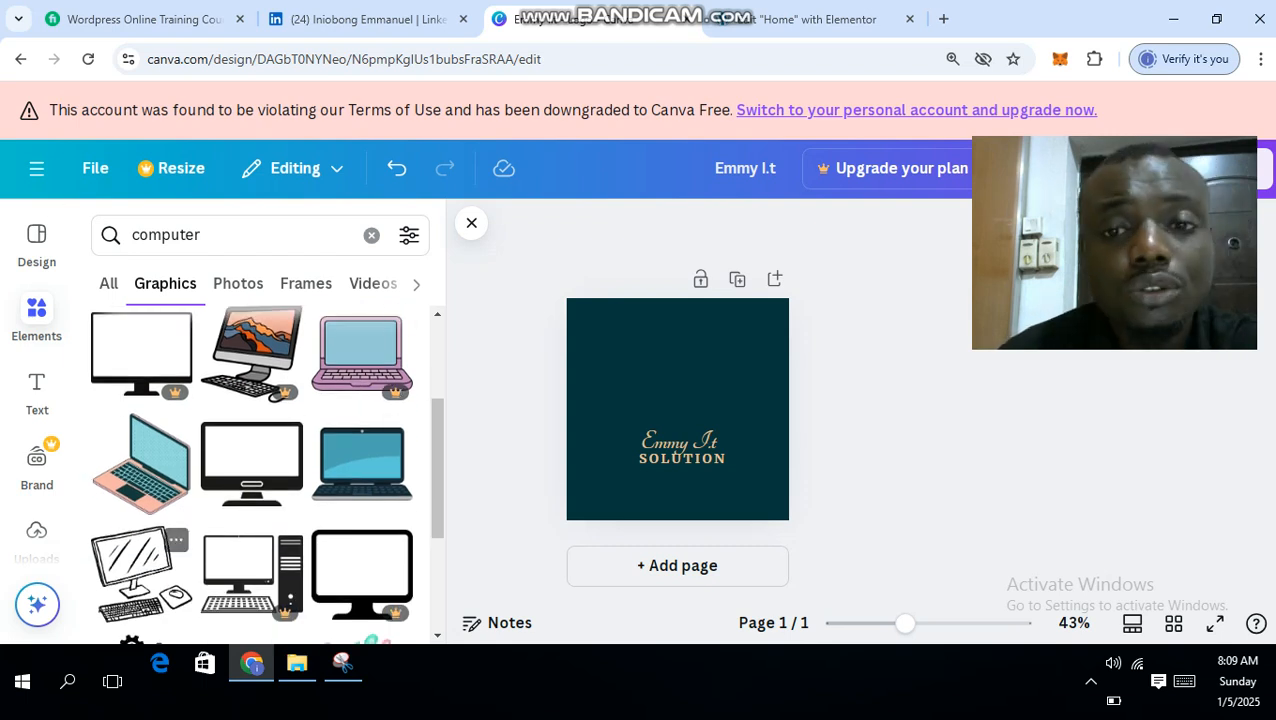
scroll(140, 570, "down", 5)
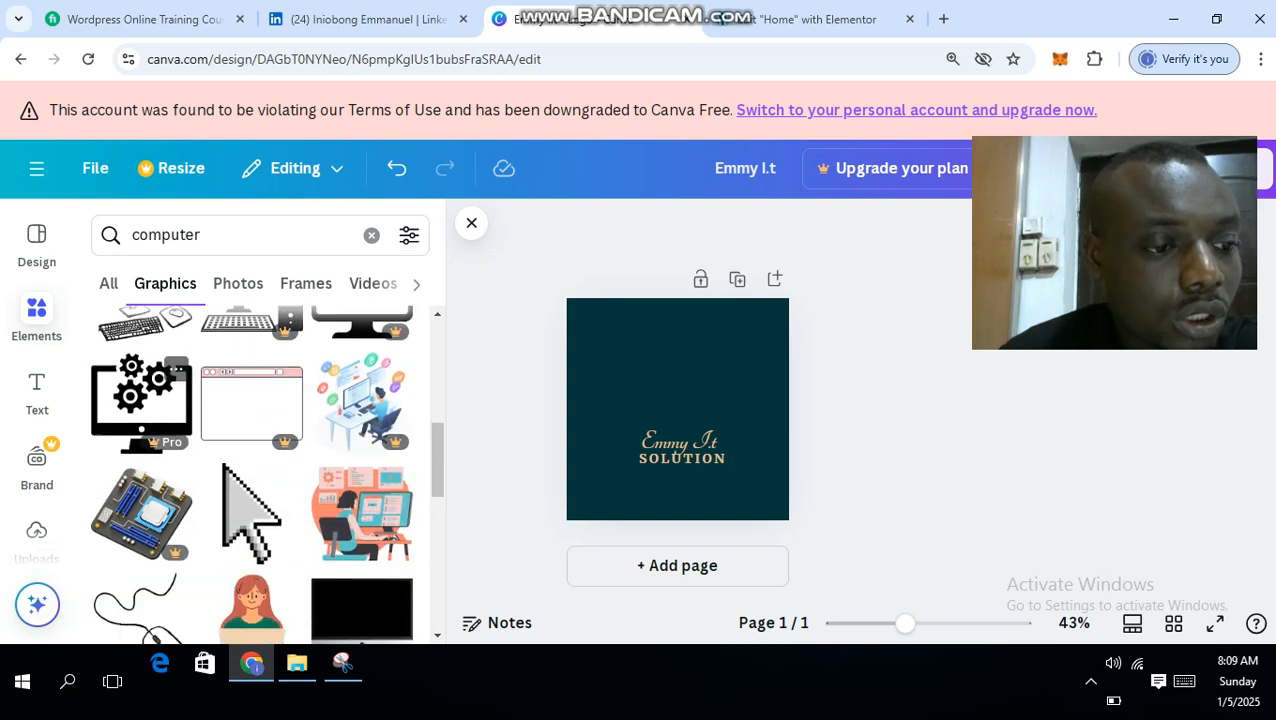
scroll(140, 400, "up", 2)
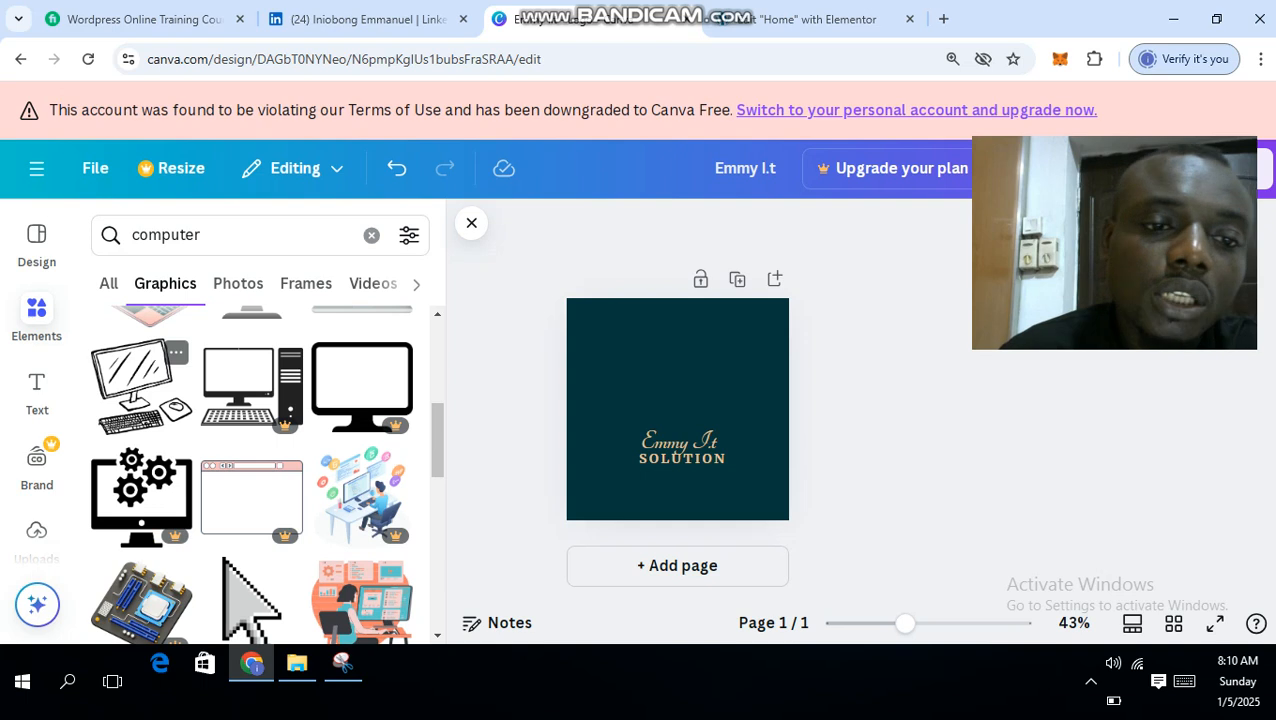
left_click(140, 385)
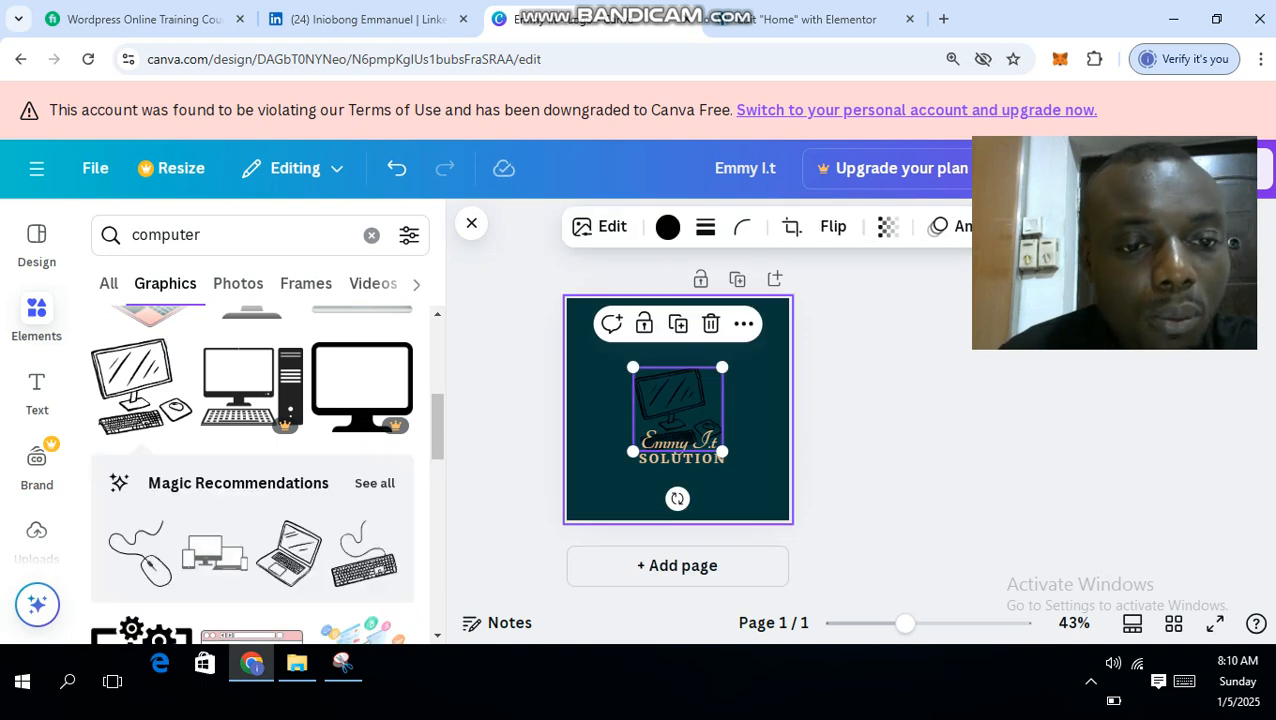
left_click_drag(678, 405, 683, 380)
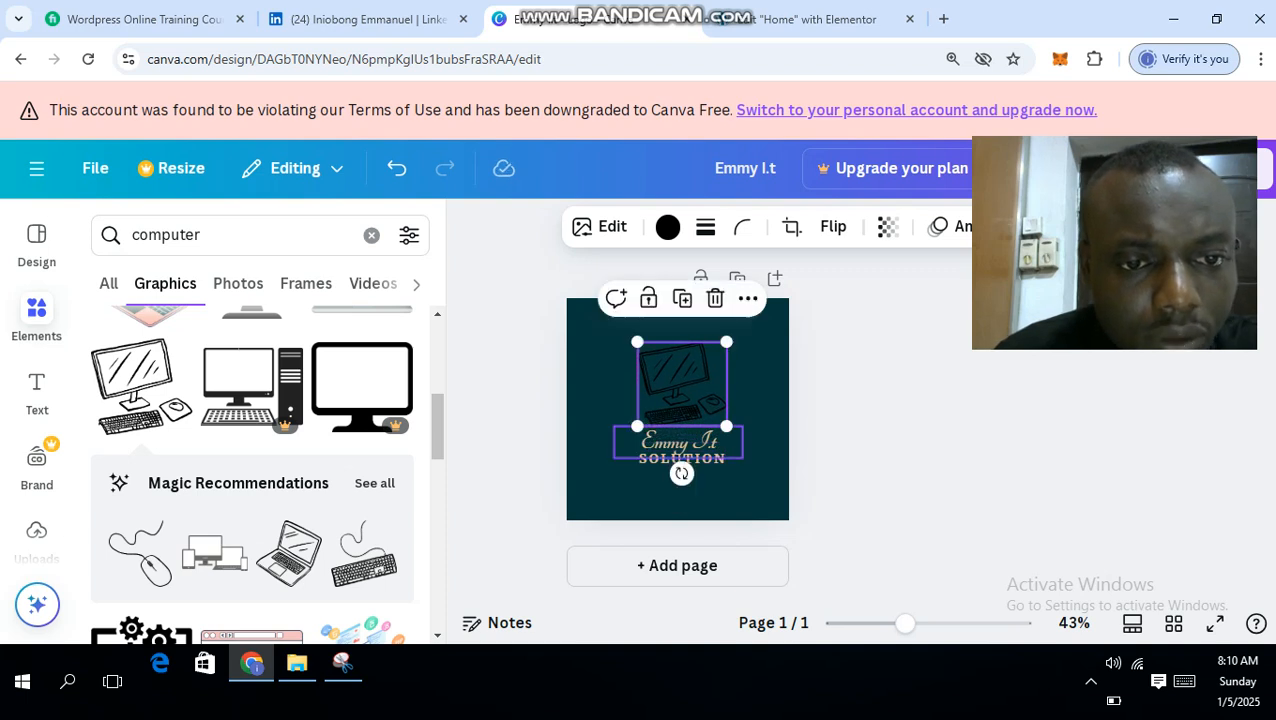
key("Escape")
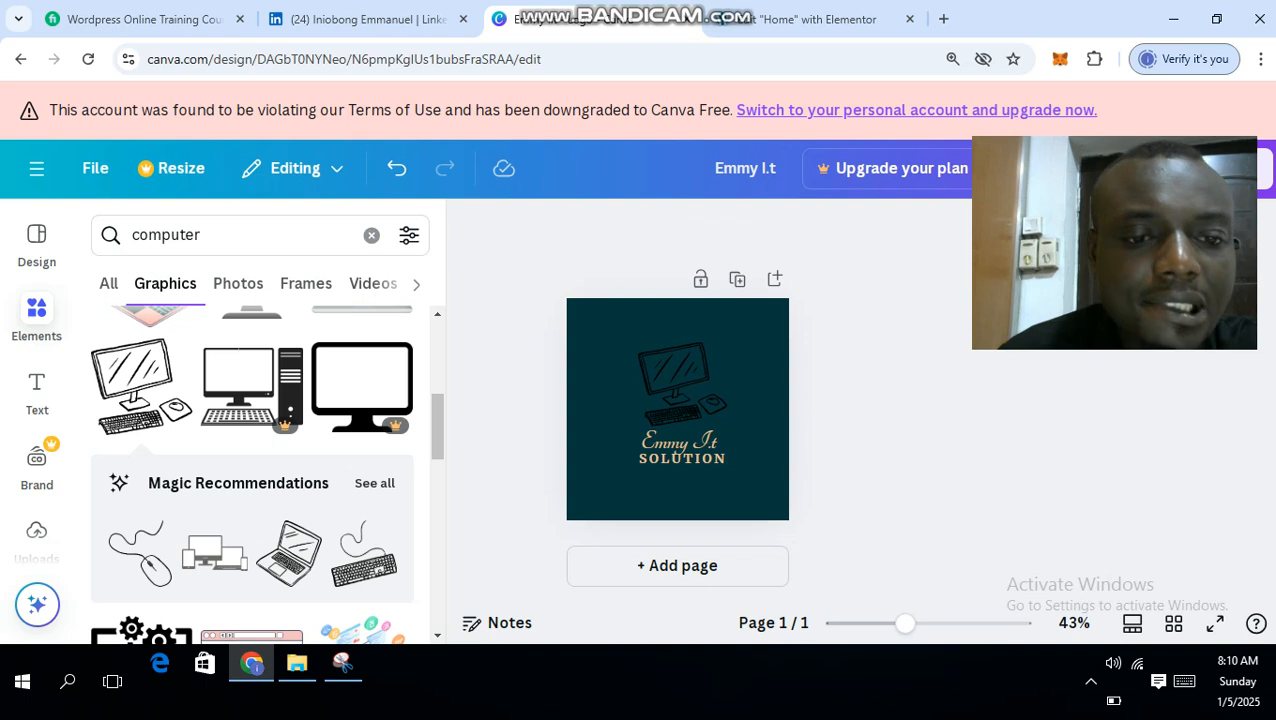
Recolour the computer graphic light grey from the default solid colours
left_click(682, 384)
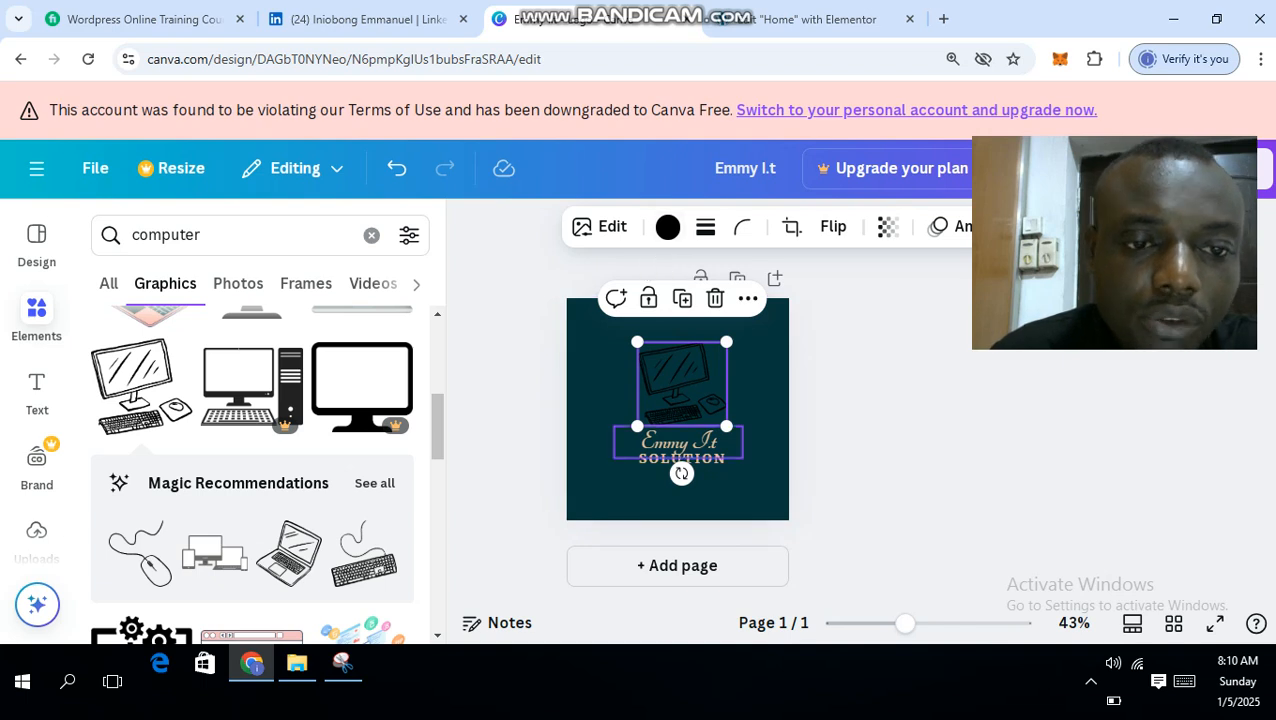
left_click(690, 494)
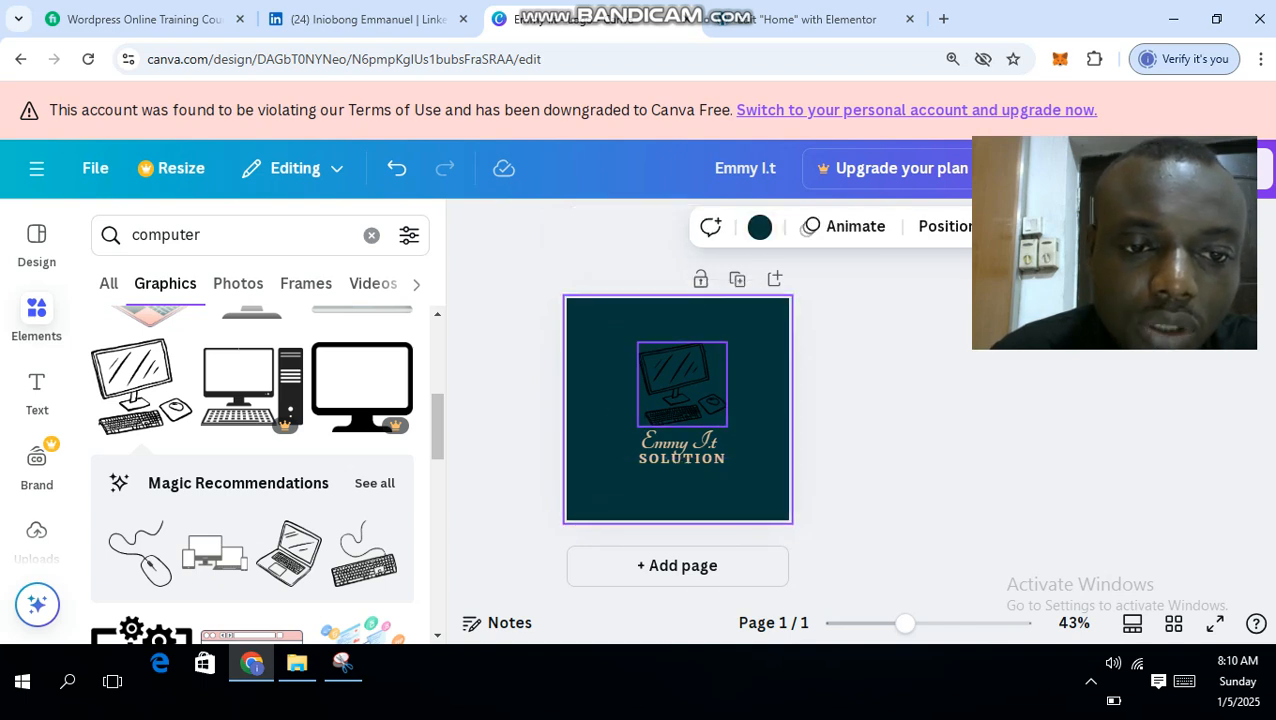
left_click(682, 388)
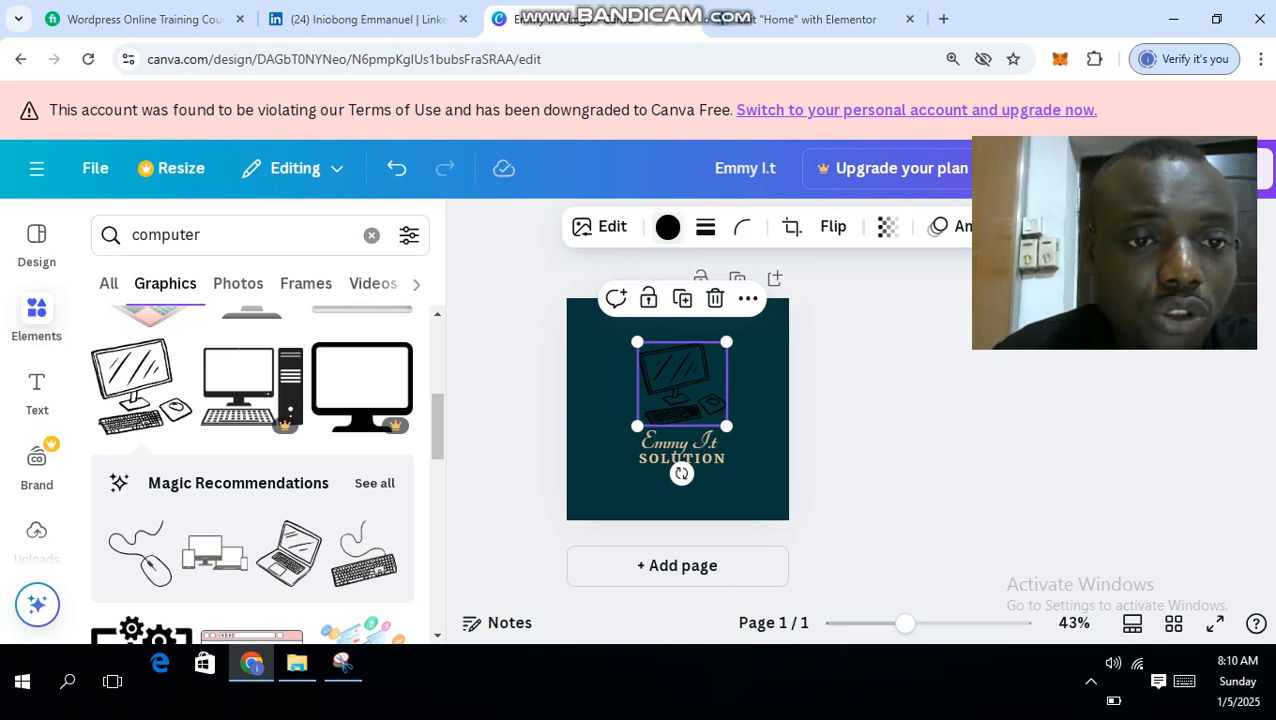
left_click(667, 227)
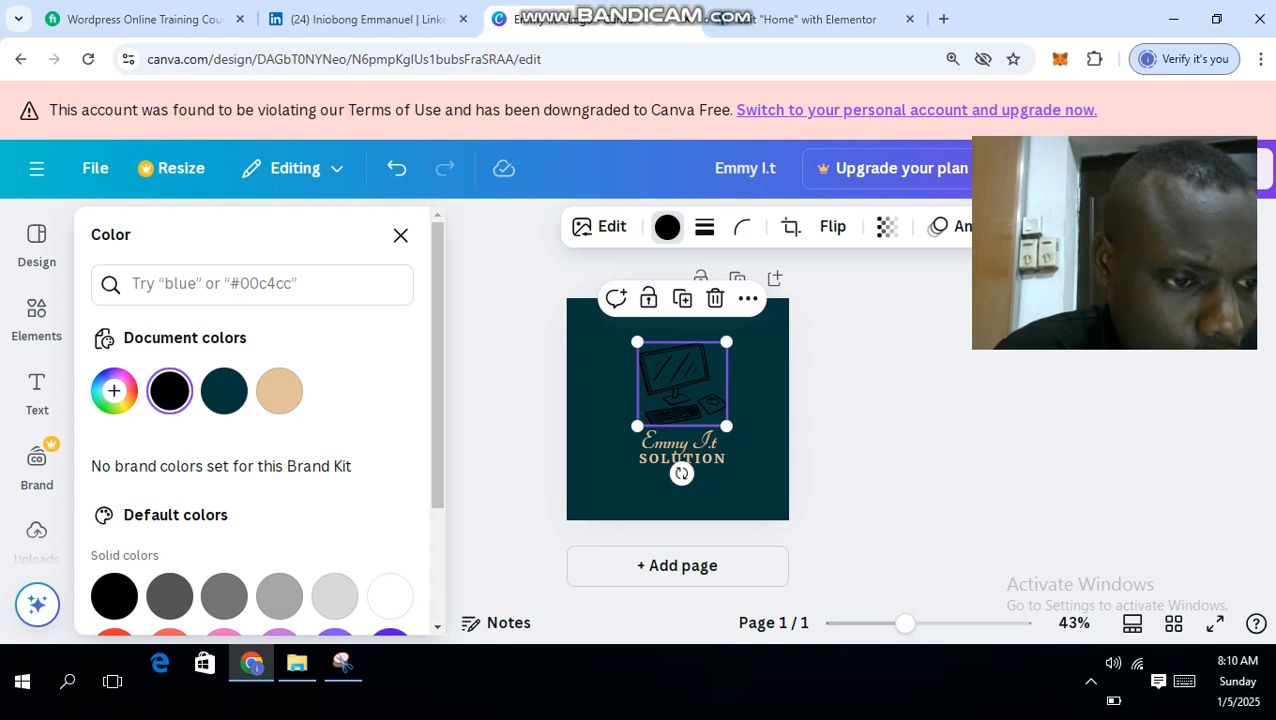
left_click(334, 595)
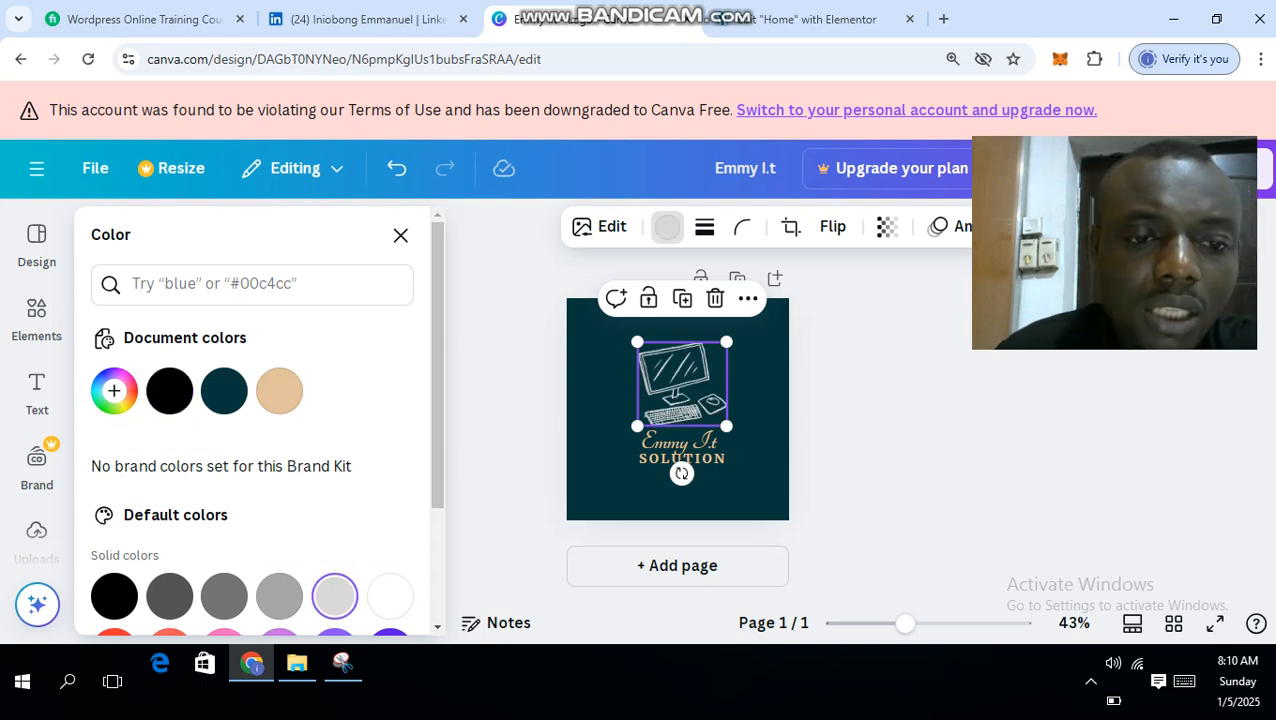
left_click(400, 235)
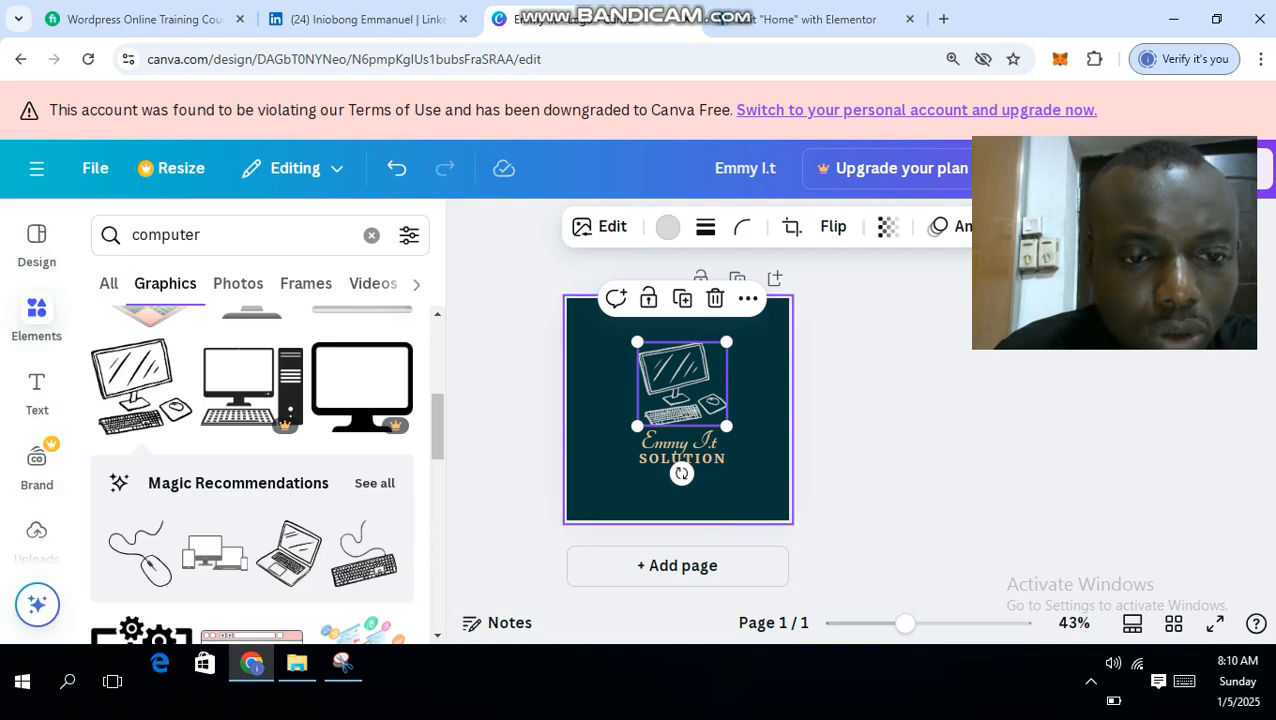
Shrink the computer graphic to about three quarters of its size and position it just above "Emmy I.t"
left_click_drag(726, 426, 701, 402)
mouse_move(688, 450)
left_mouse_down()
mouse_move(700, 448)
mouse_move(697, 487)
mouse_move(696, 473)
left_mouse_up()
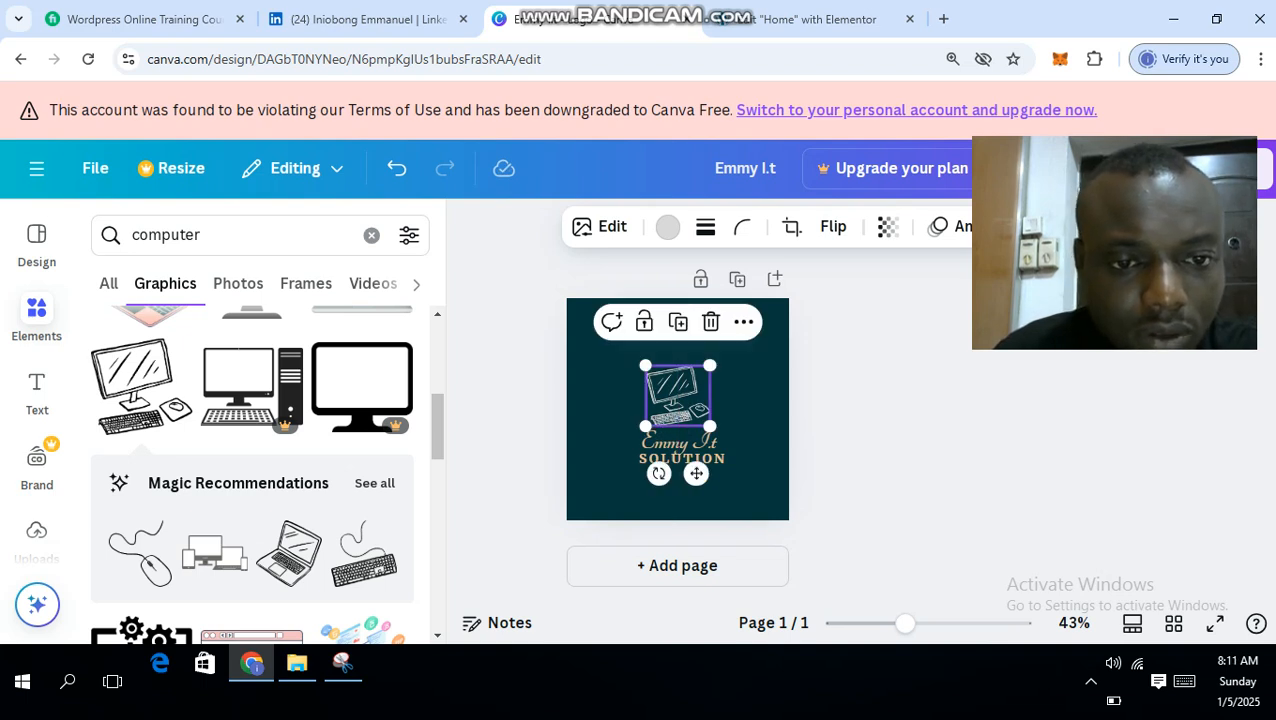
left_click(848, 450)
left_click(678, 396)
left_click(679, 443)
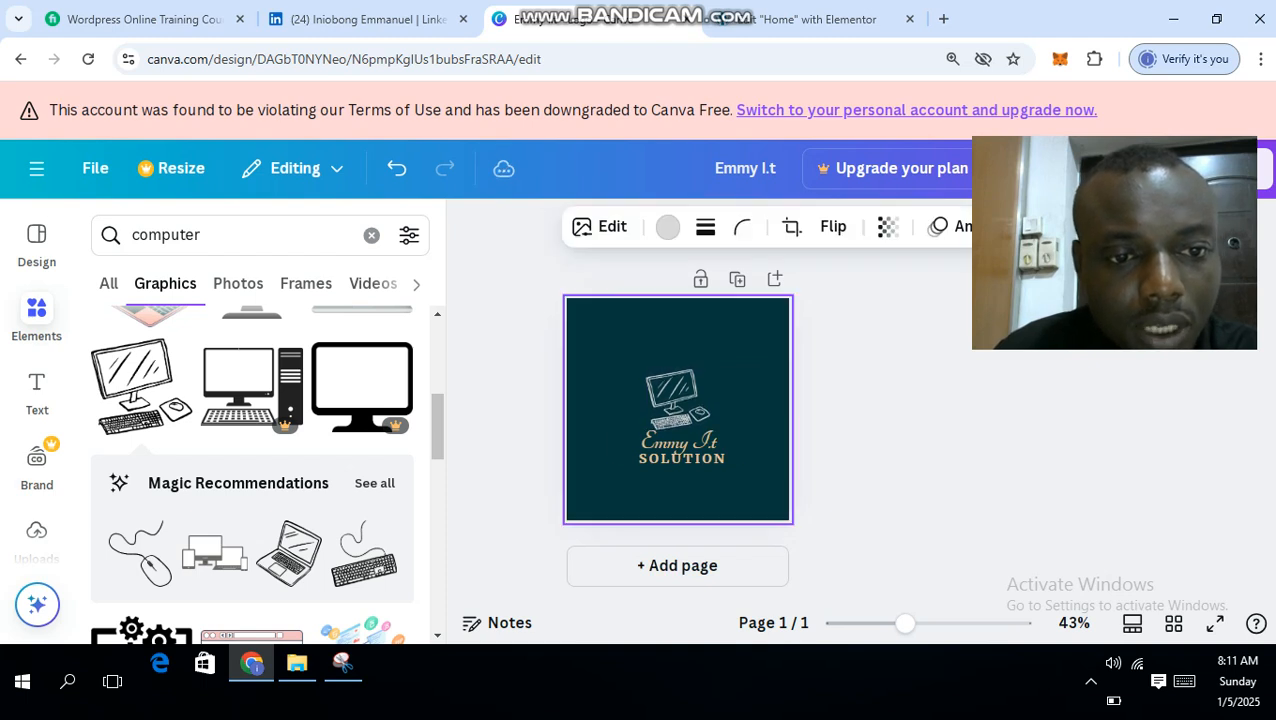
left_click(860, 440)
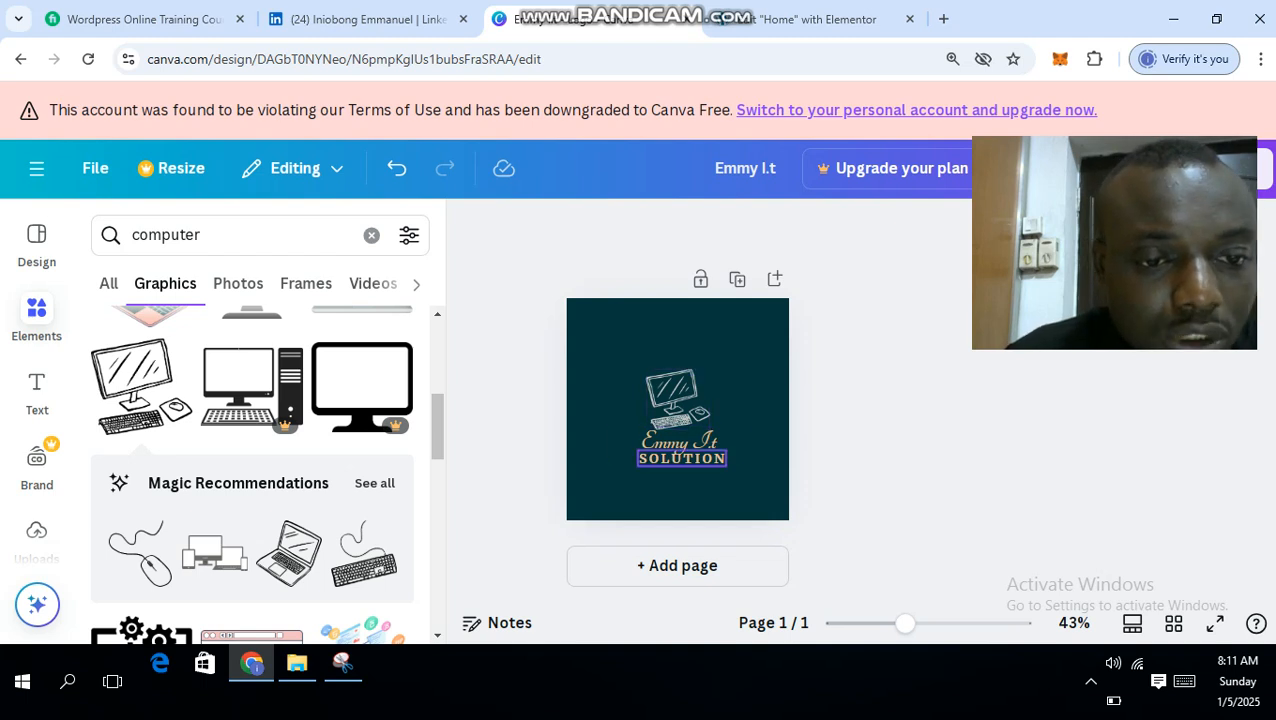
Recolour the "Emmy I.t" text dark navy with the custom colour #120458
left_click(678, 442)
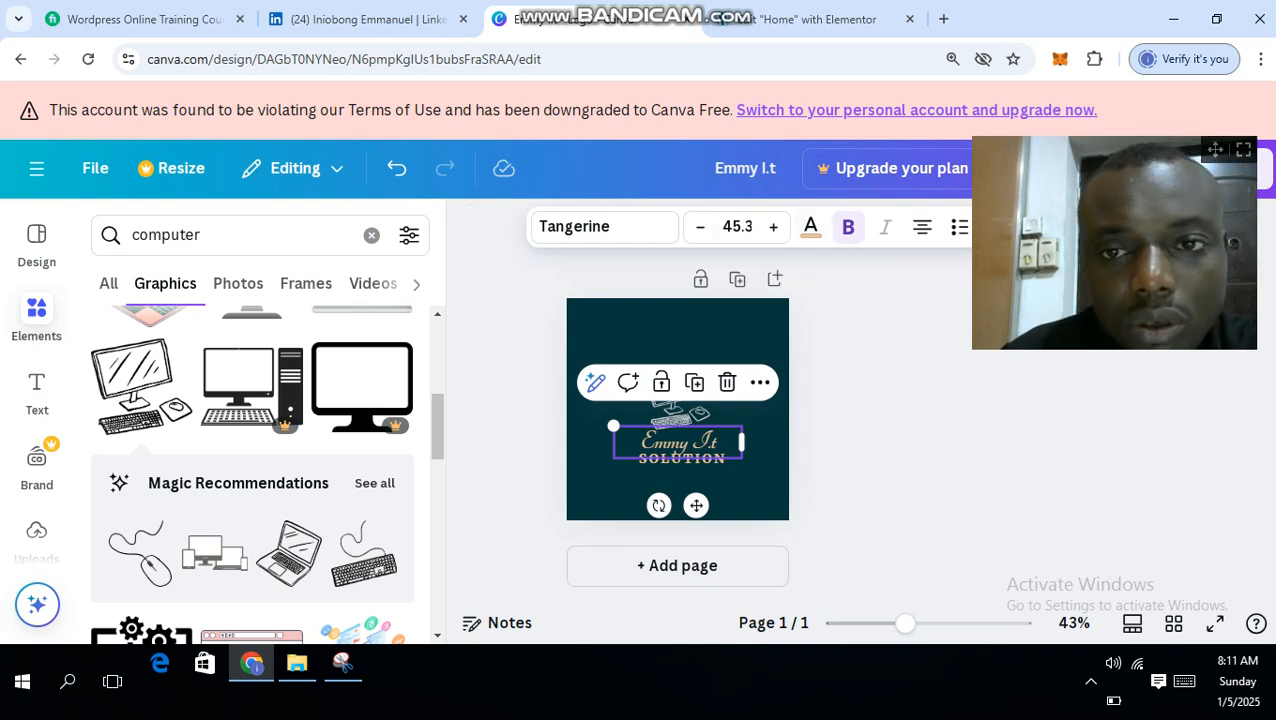
left_click_drag(1215, 150, 350, 111)
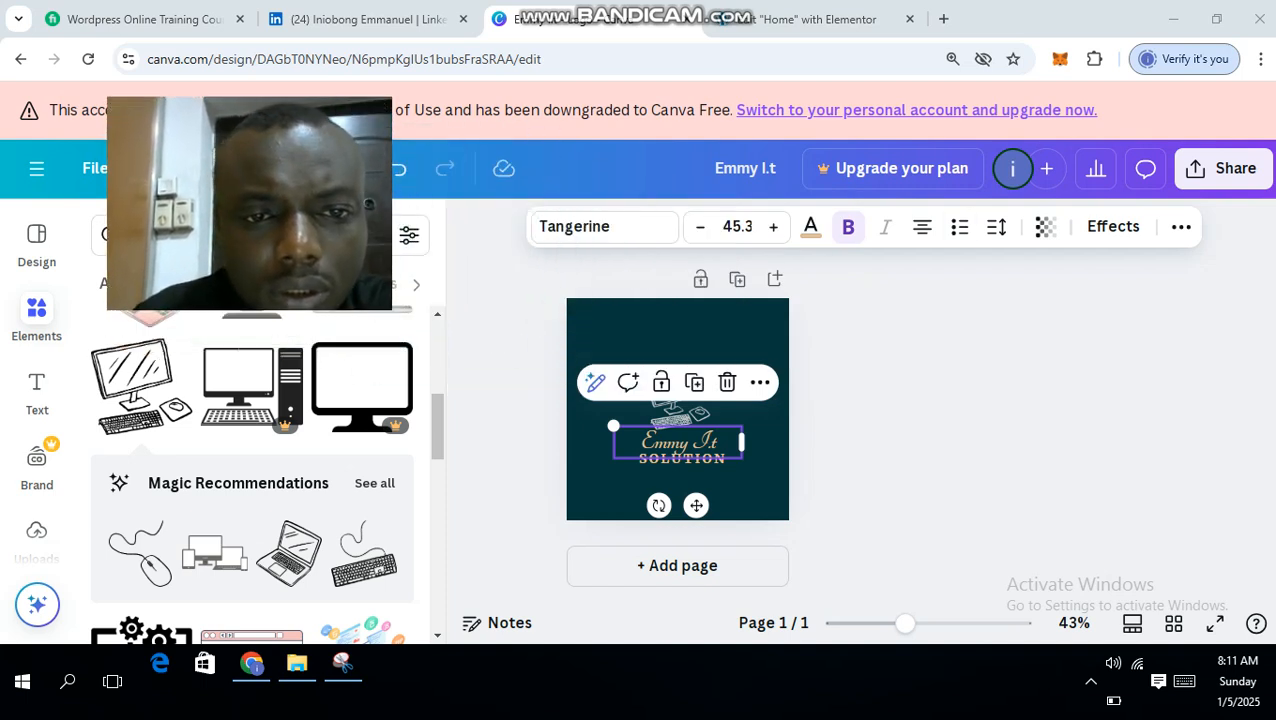
left_click(811, 227)
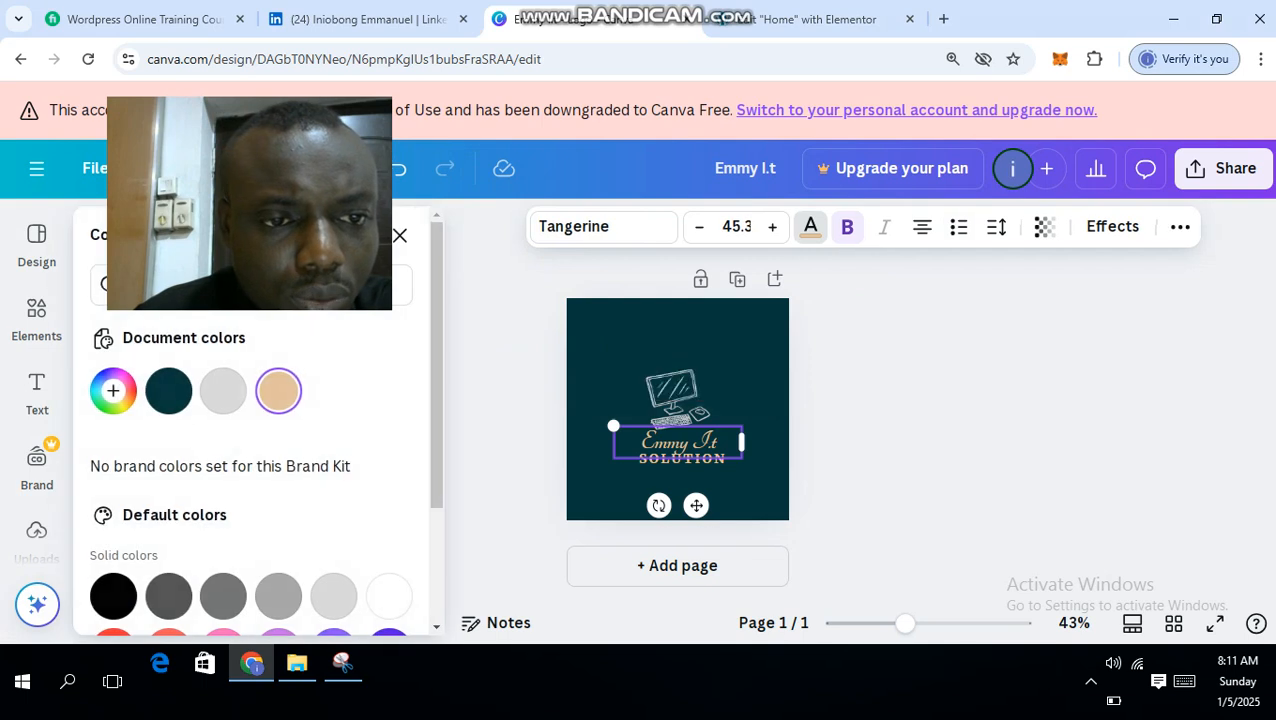
left_click(114, 390)
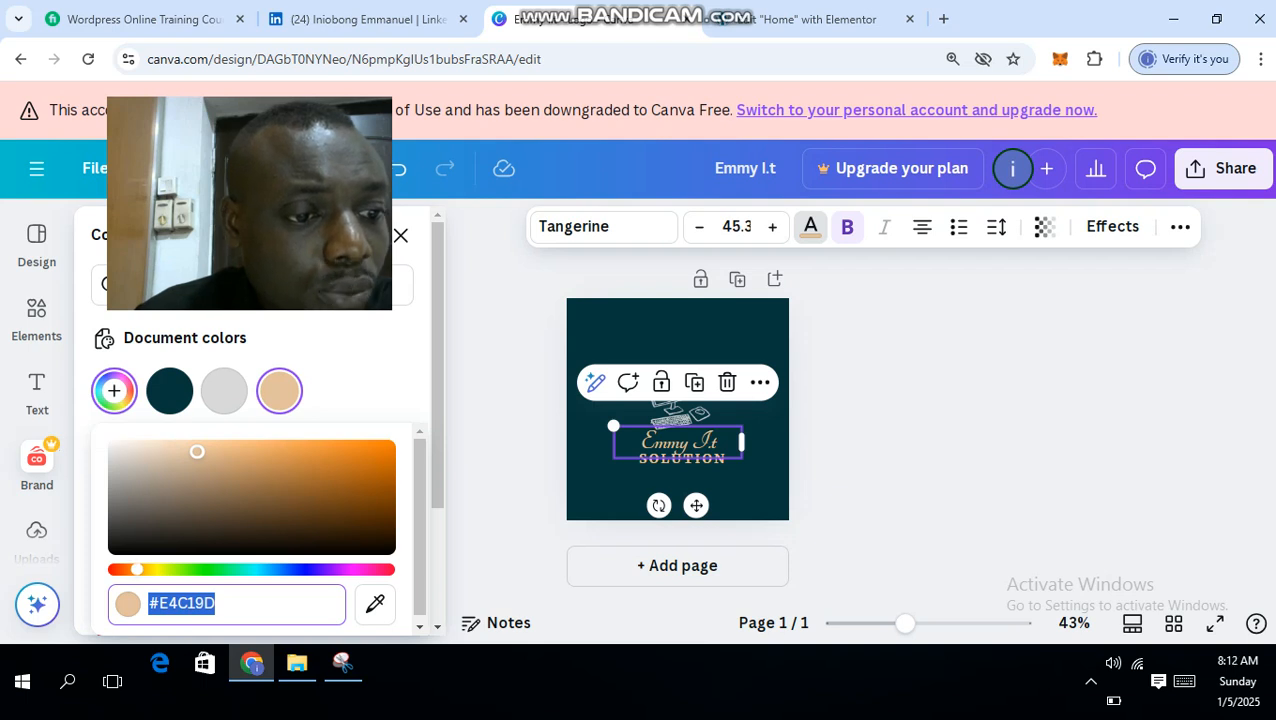
type("#A99DE4")
left_click(382, 515)
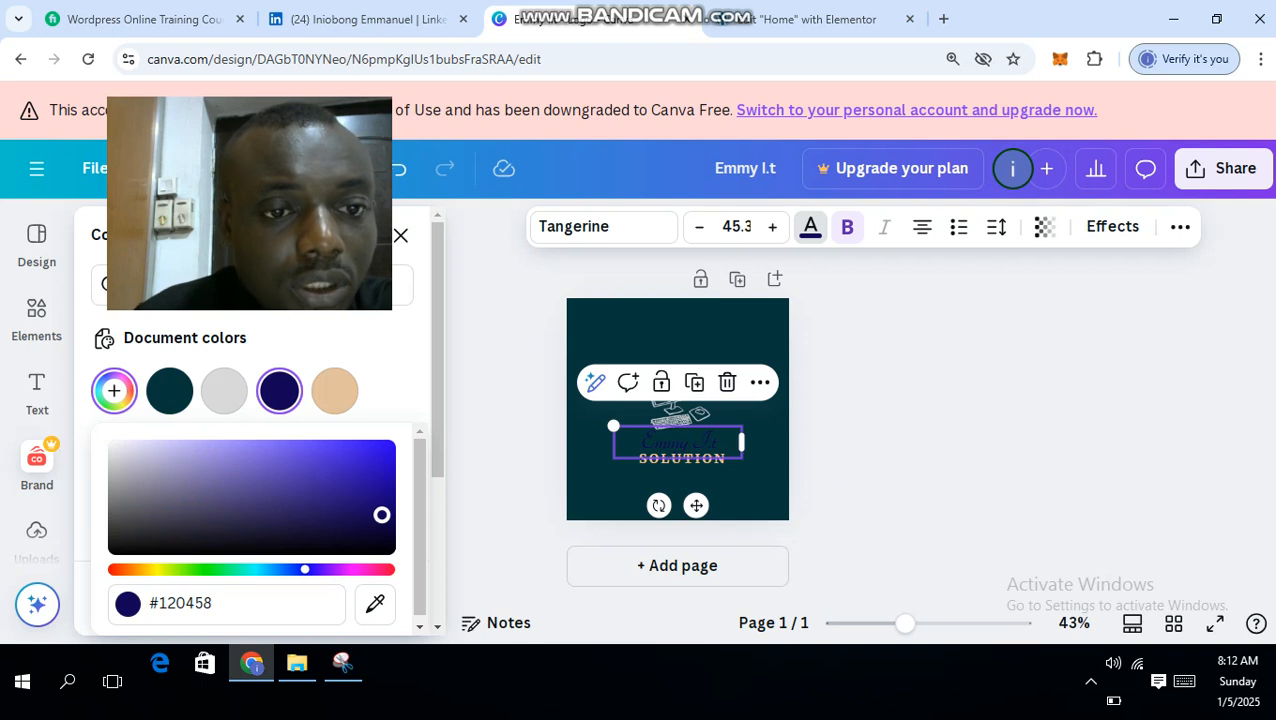
left_click(690, 335)
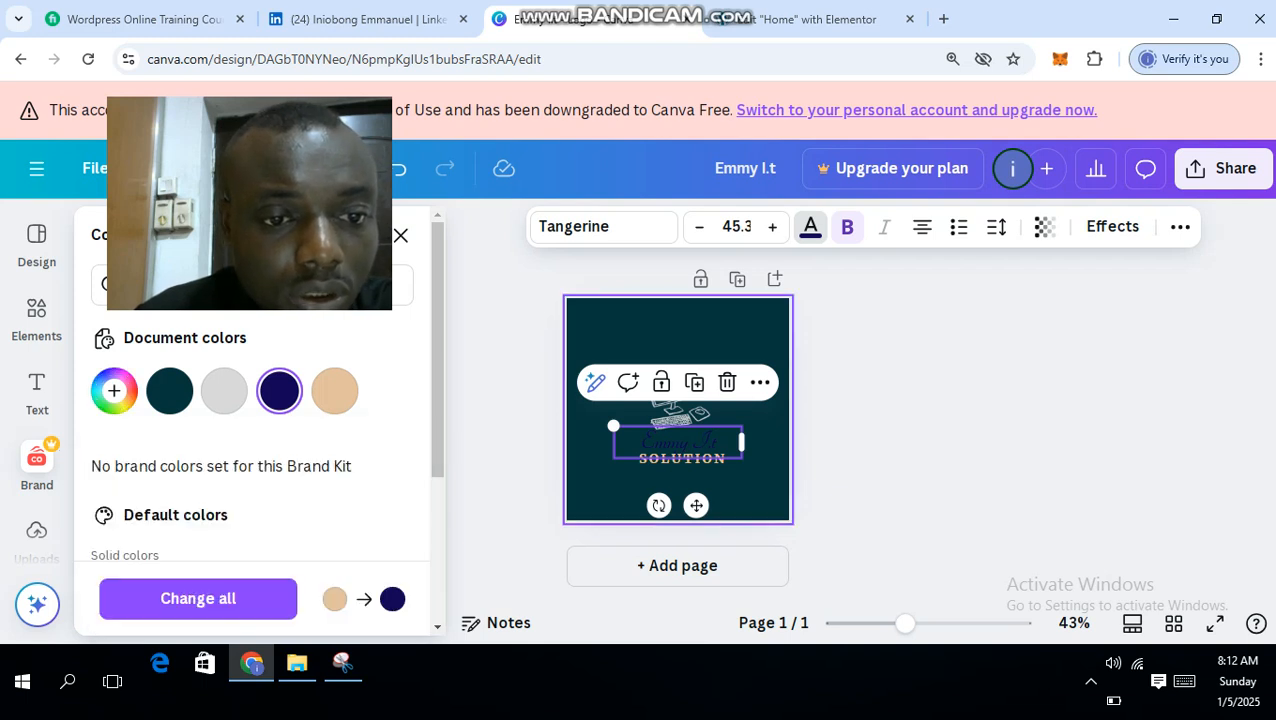
left_click(690, 335)
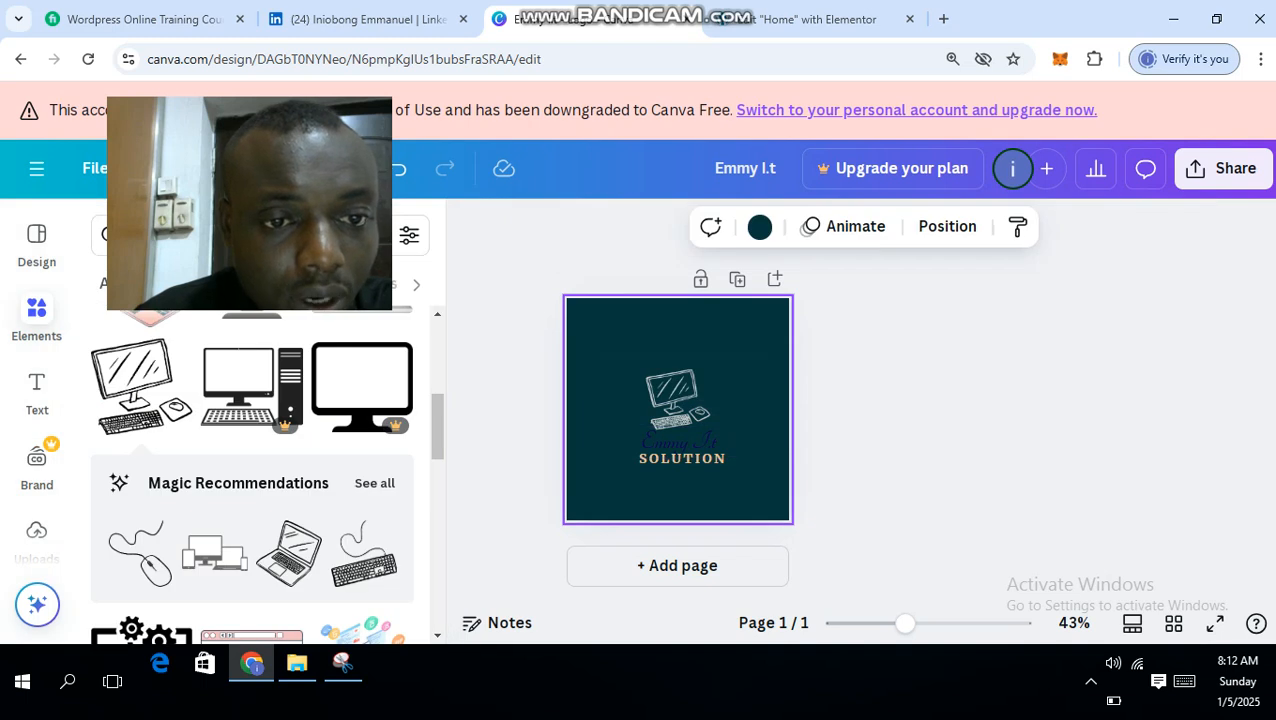
left_click(900, 400)
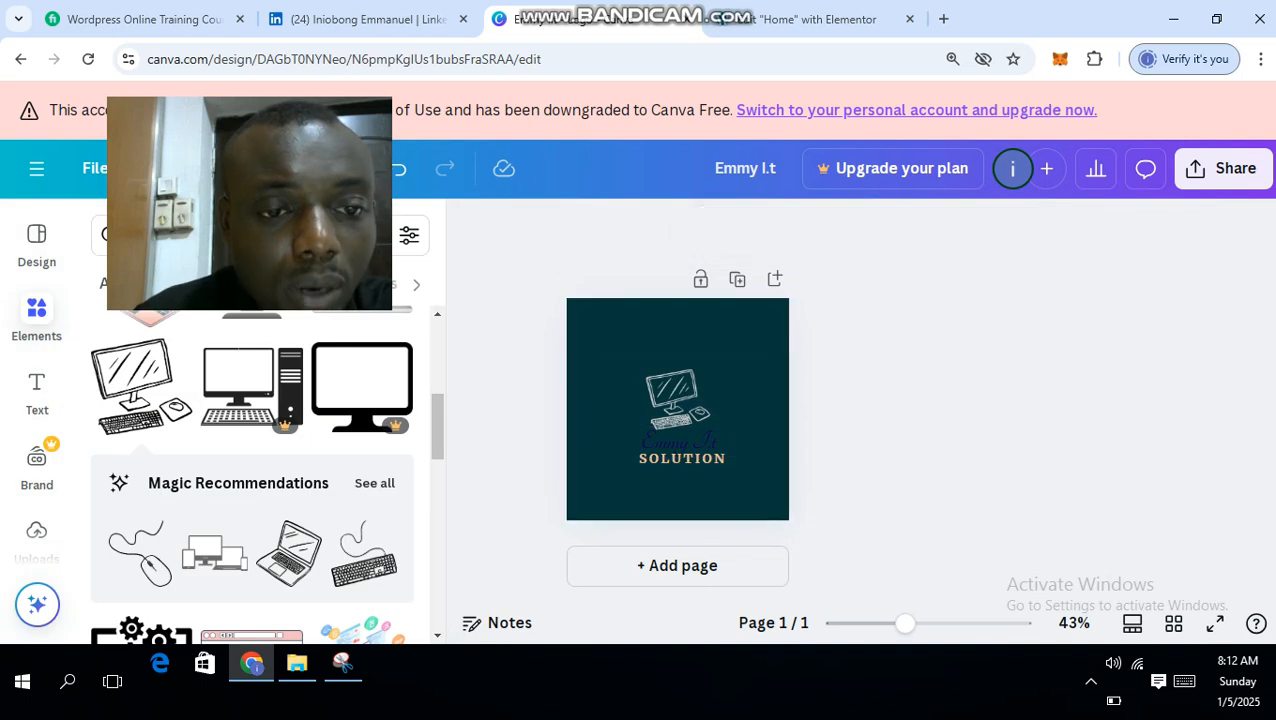
Try light grey as the page background, and settle on white from the default solid colours
left_click(690, 335)
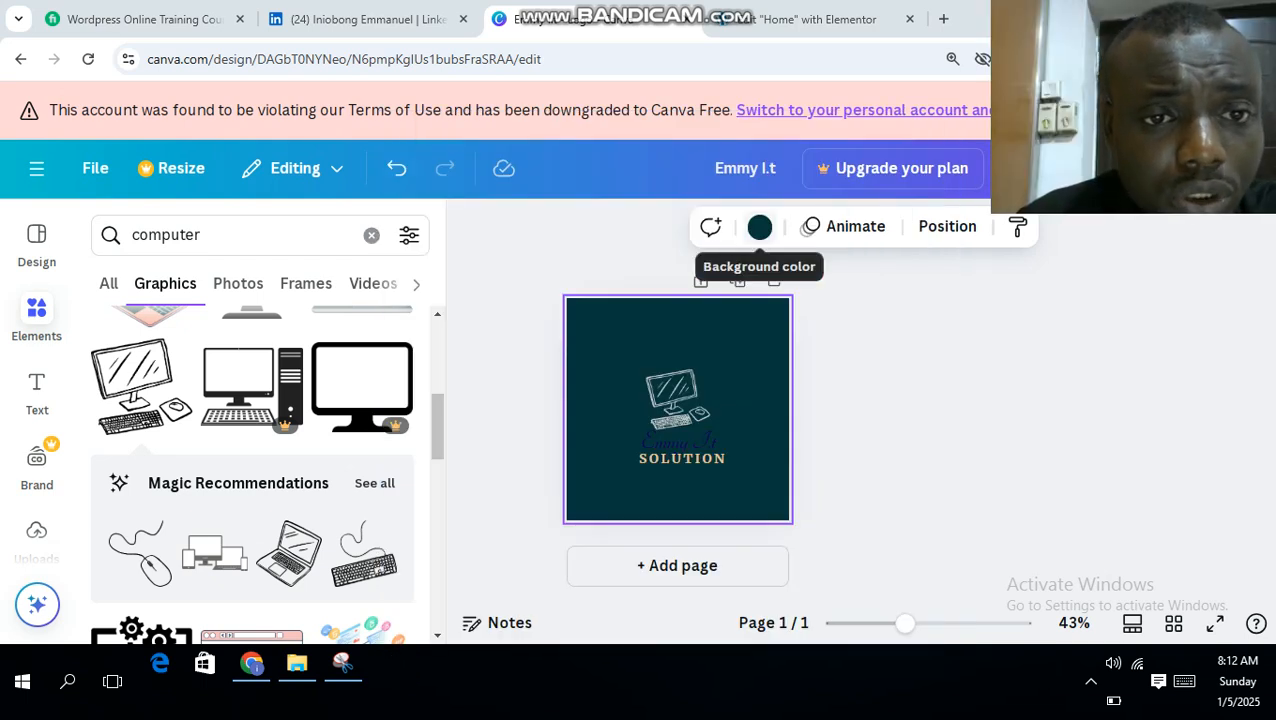
left_click(760, 227)
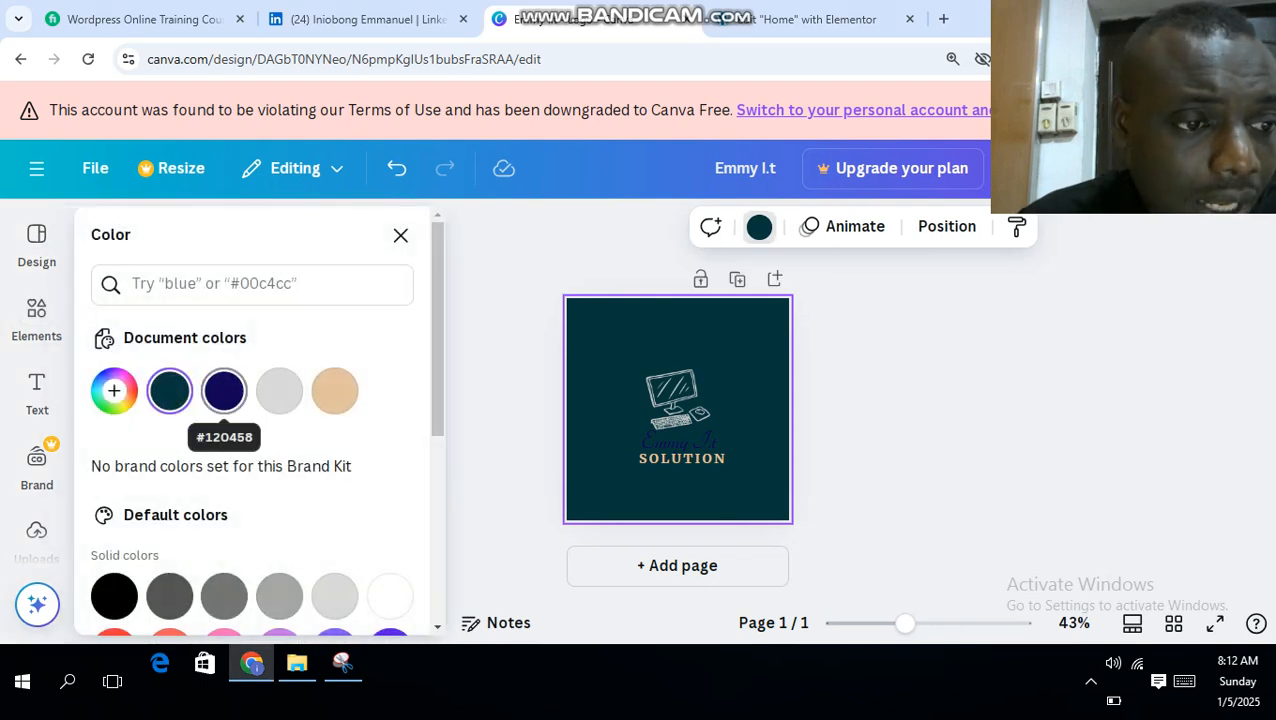
left_click(279, 391)
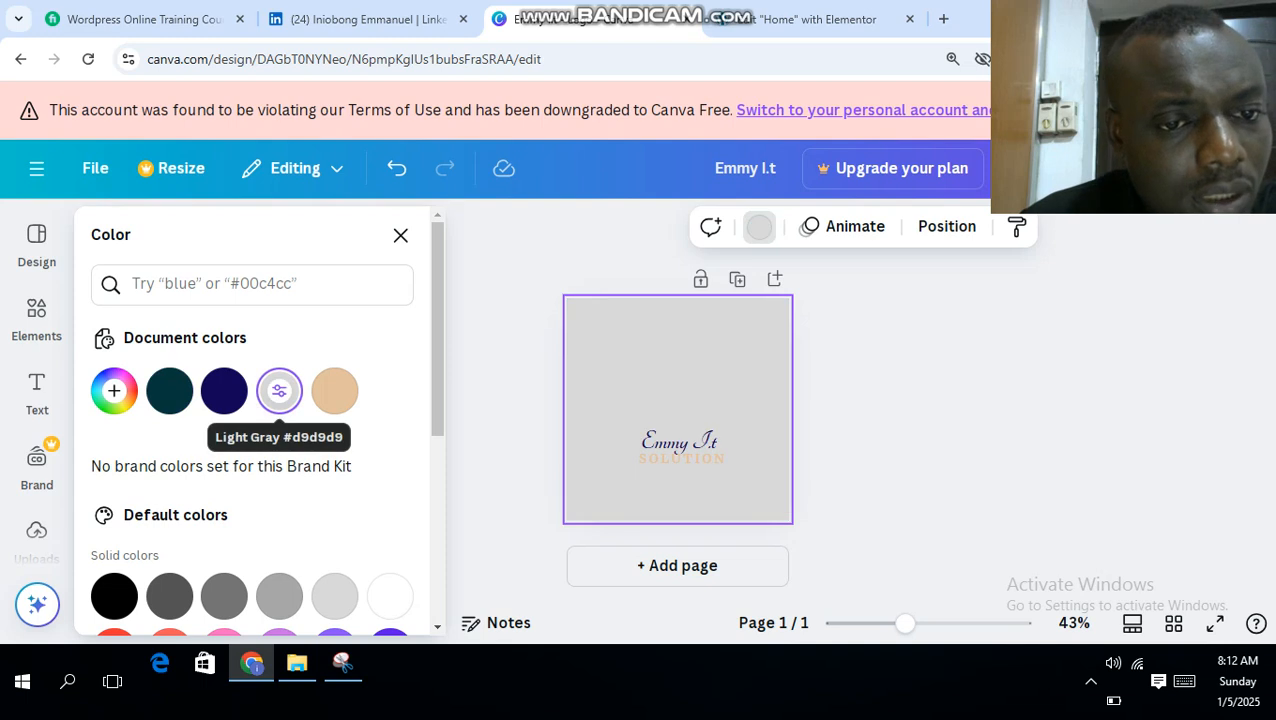
scroll(279, 420, "down", 3)
scroll(279, 420, "up", 1)
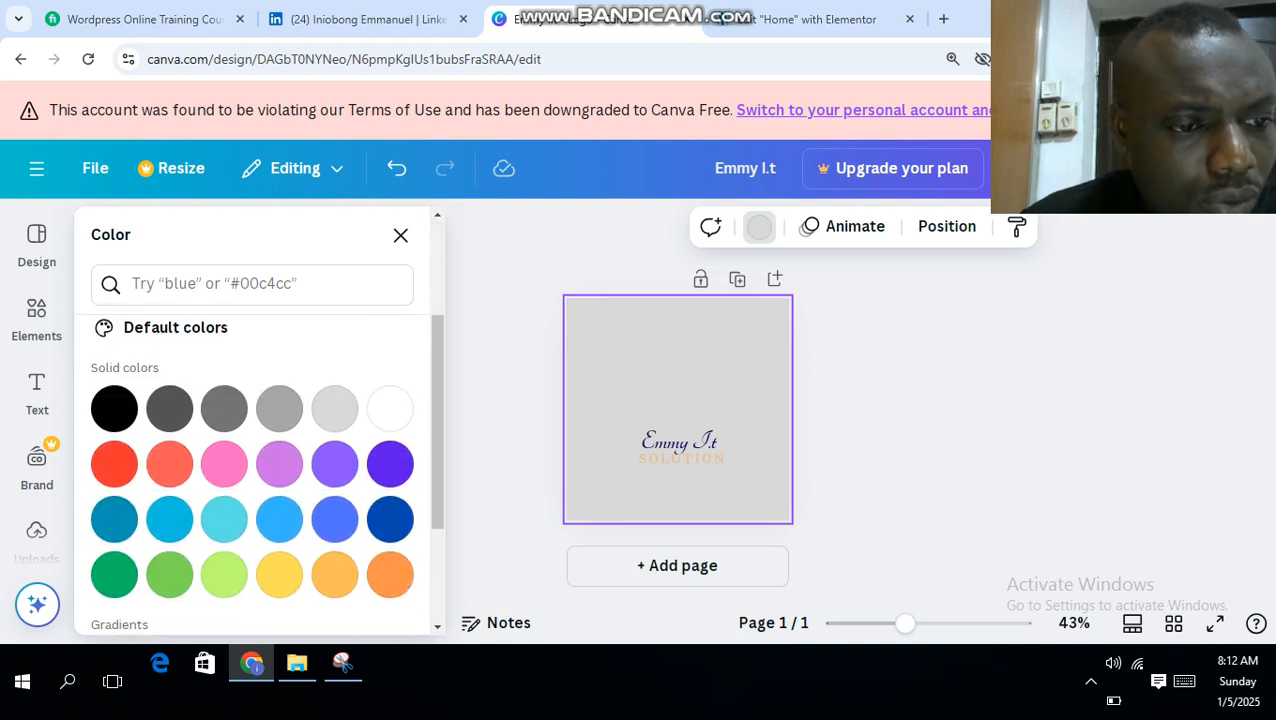
left_click(389, 408)
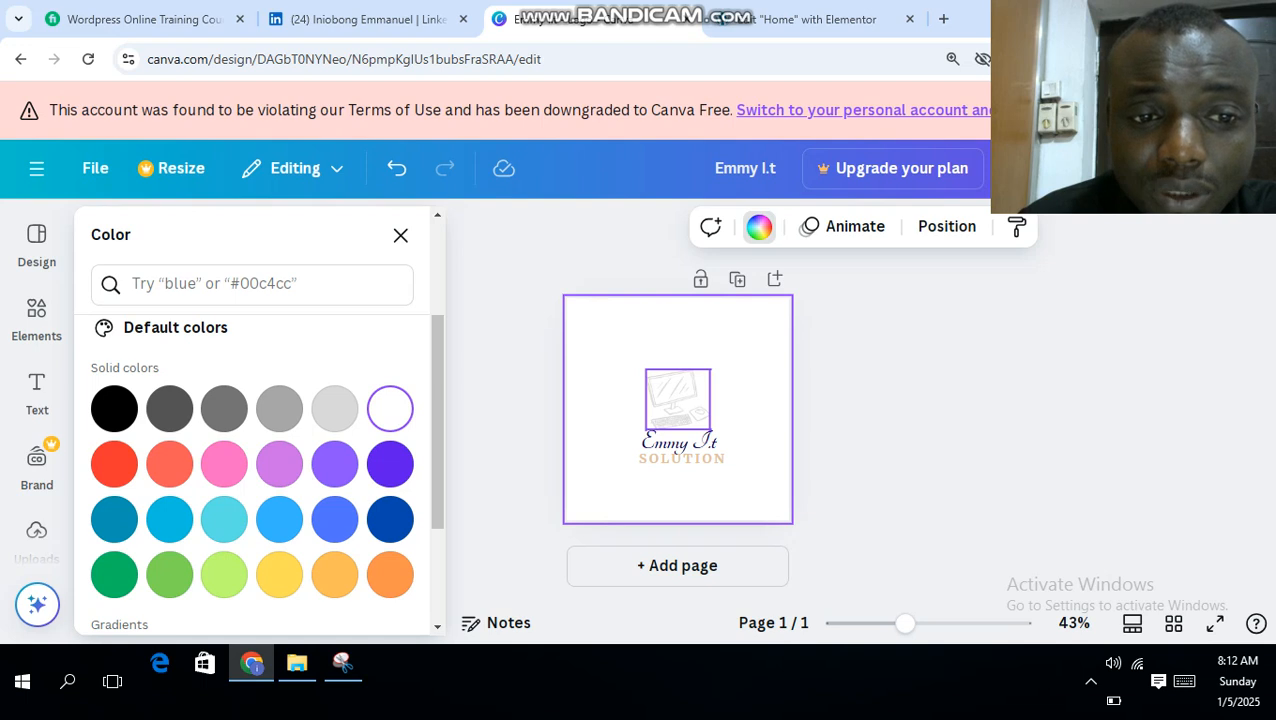
Recolour the computer graphic dark navy using the document colour #120458
left_click(678, 400)
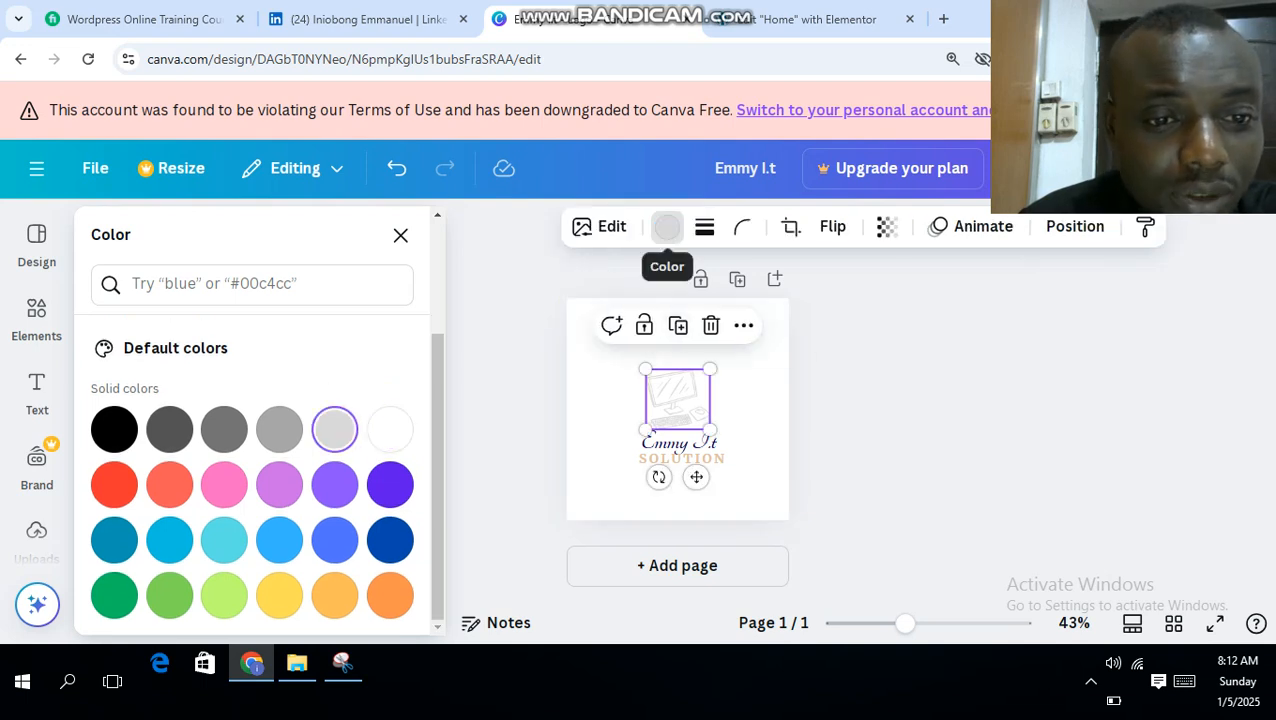
left_click(745, 405)
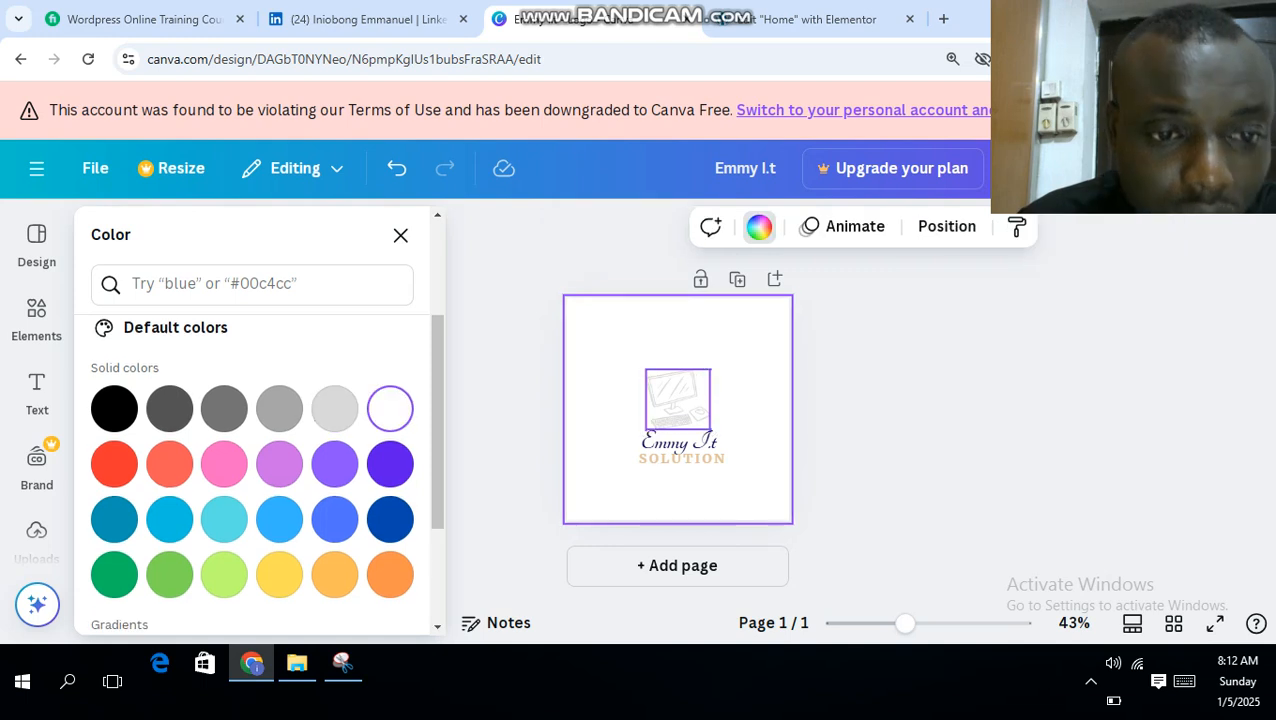
left_click(678, 400)
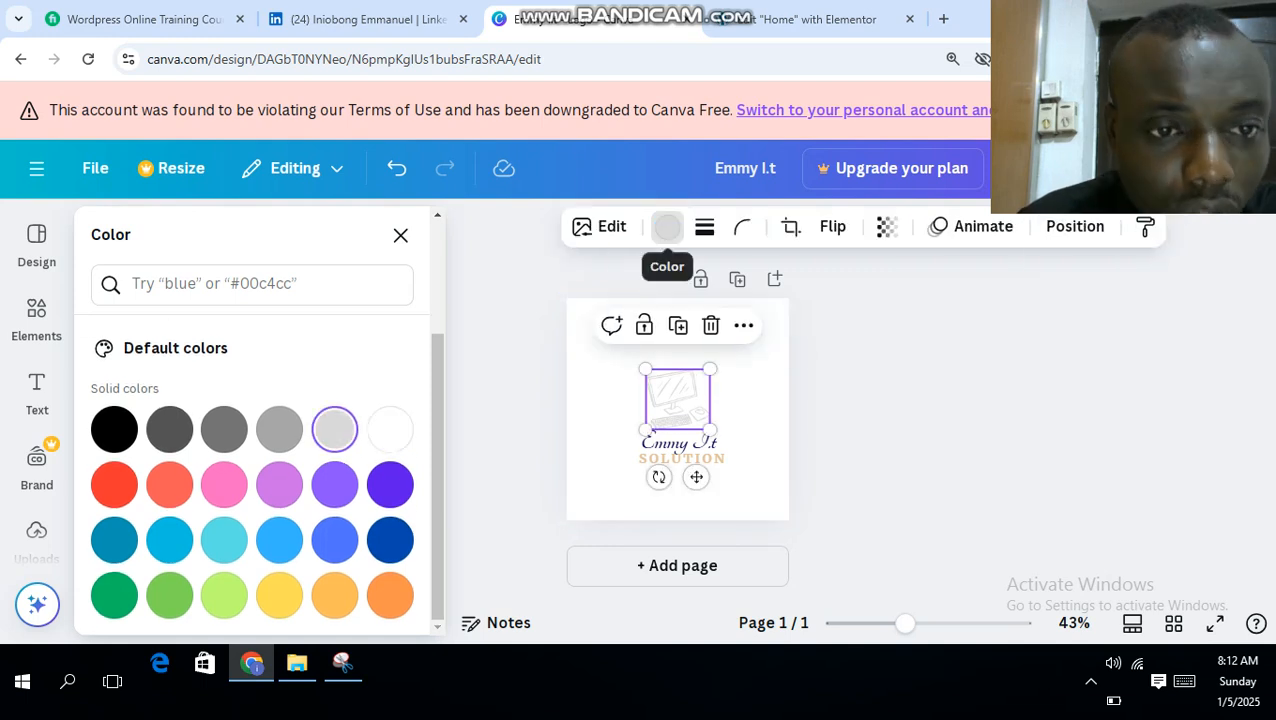
left_click(667, 226)
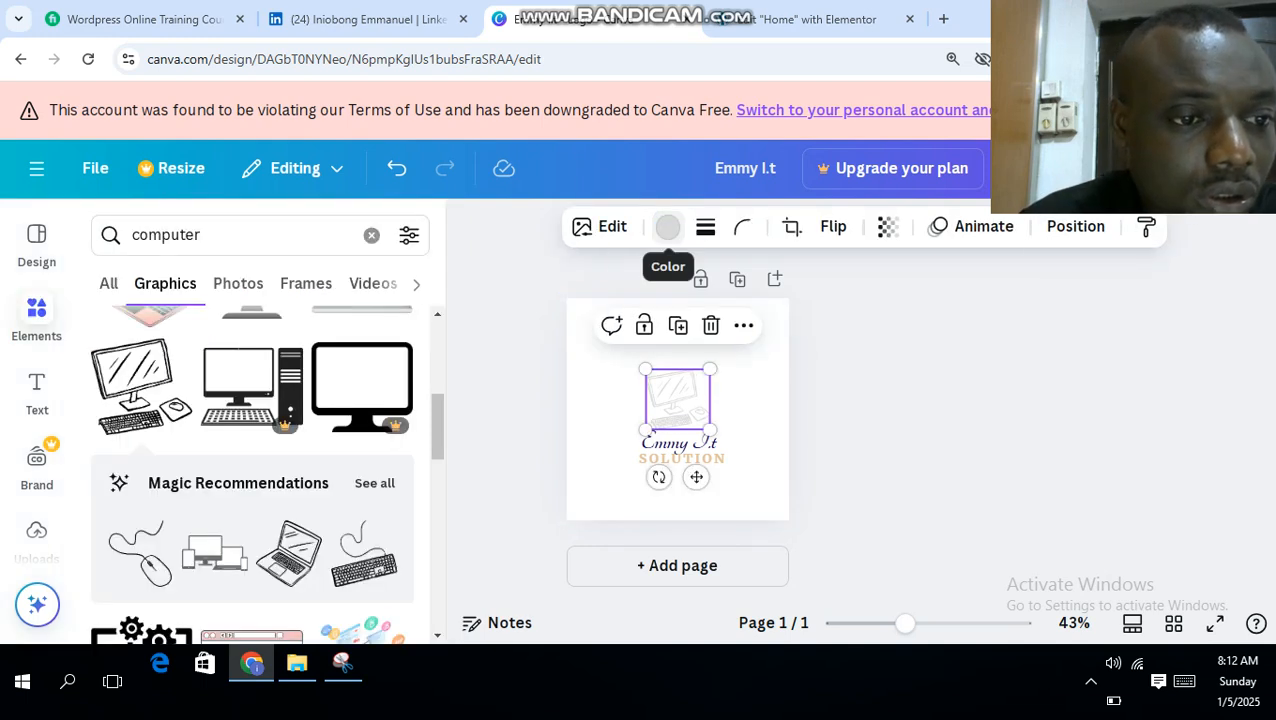
left_click(667, 226)
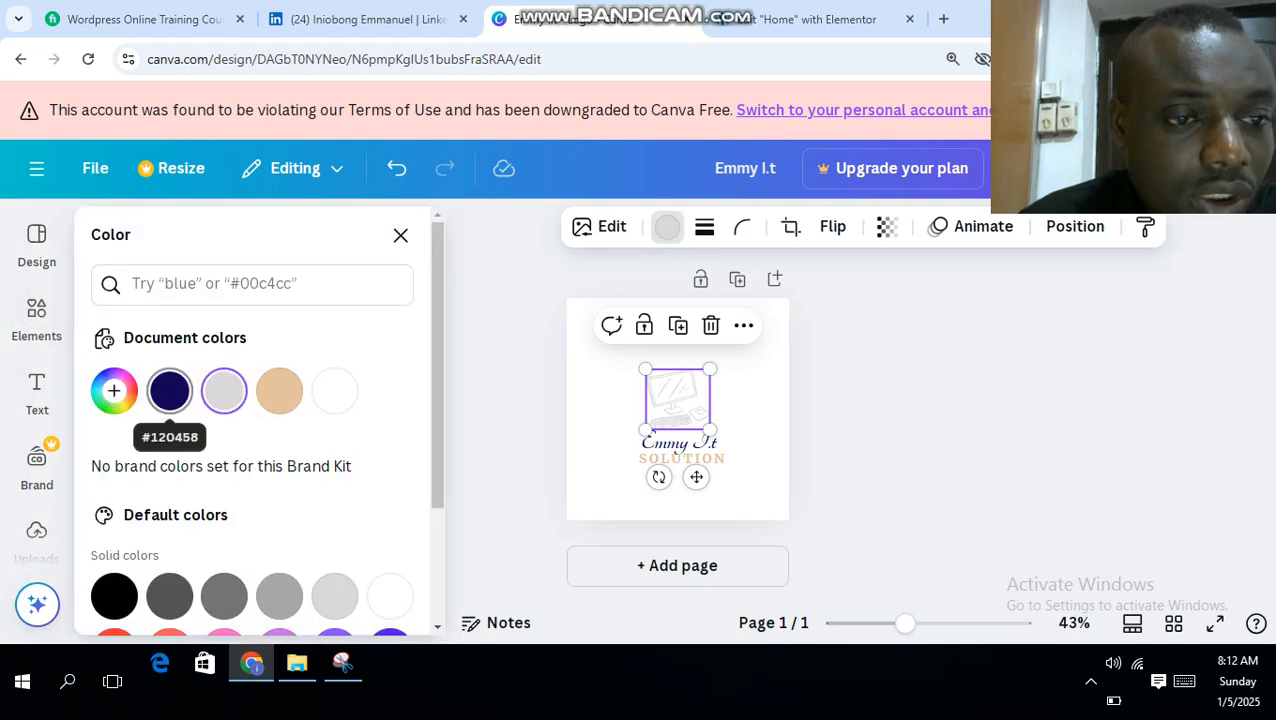
left_click(169, 390)
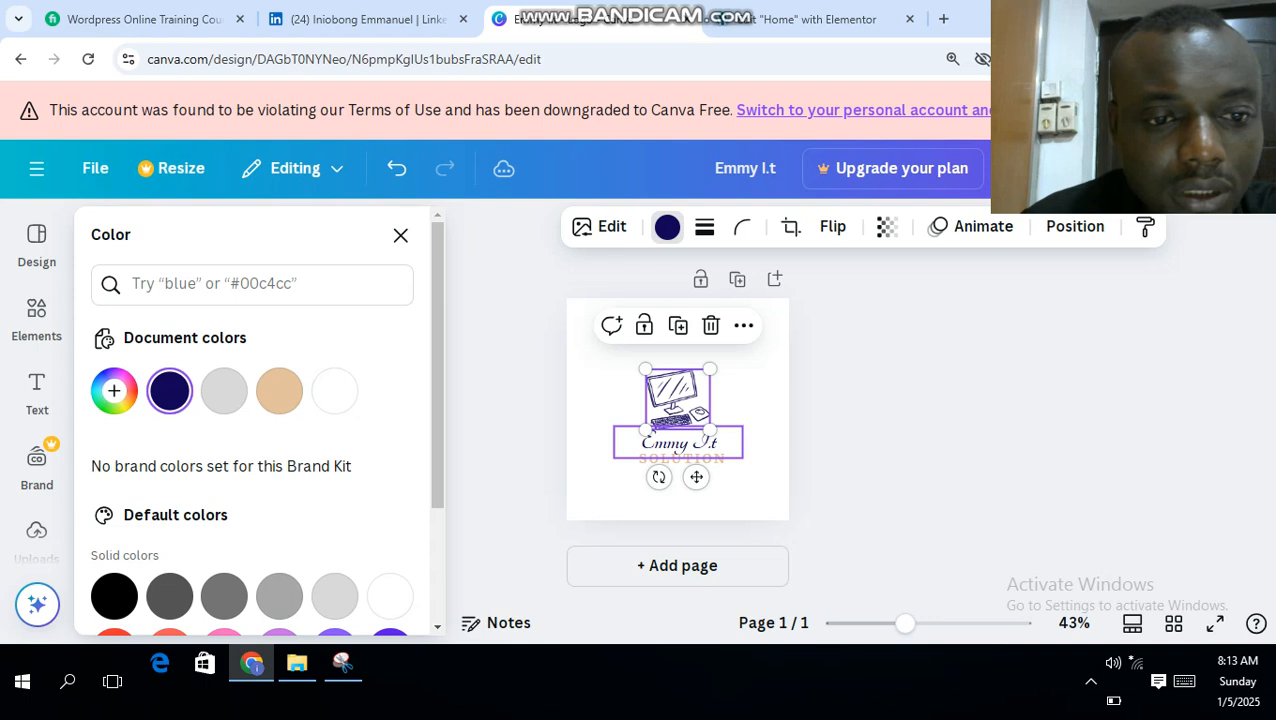
Recolour the "Emmy I.t" text magenta with the custom colour #9E0882
left_click(679, 443)
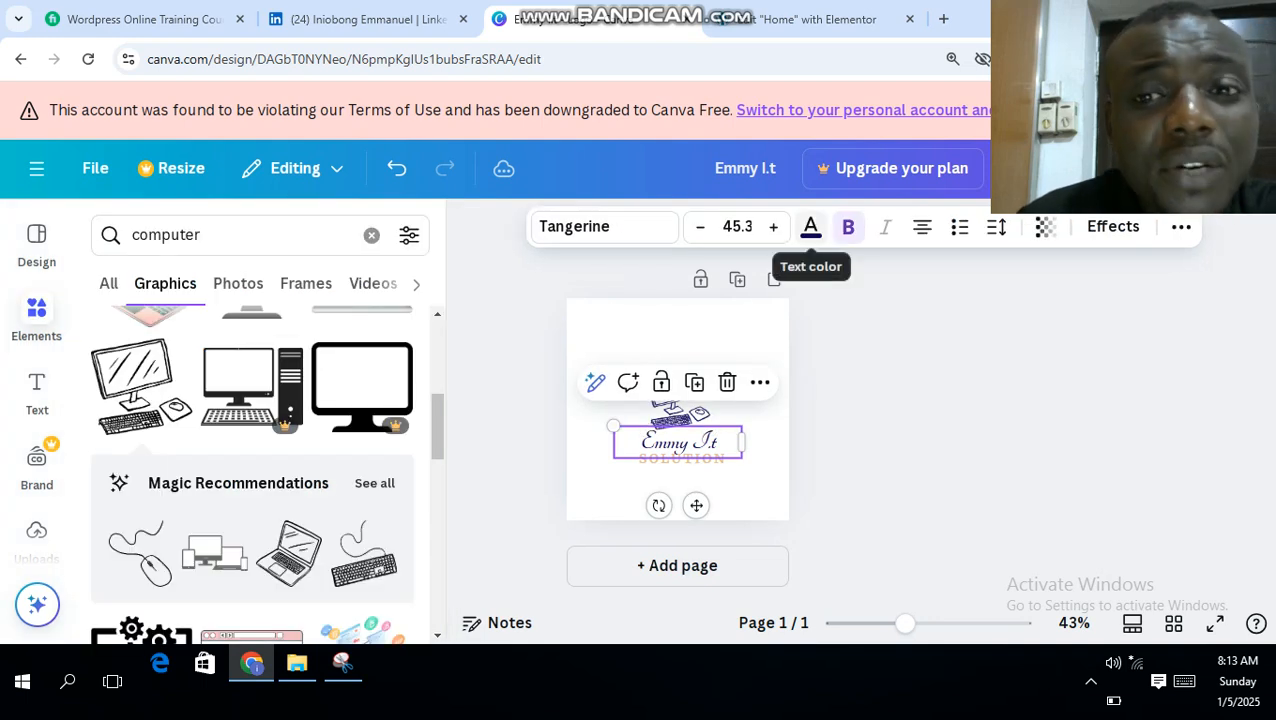
left_click(811, 228)
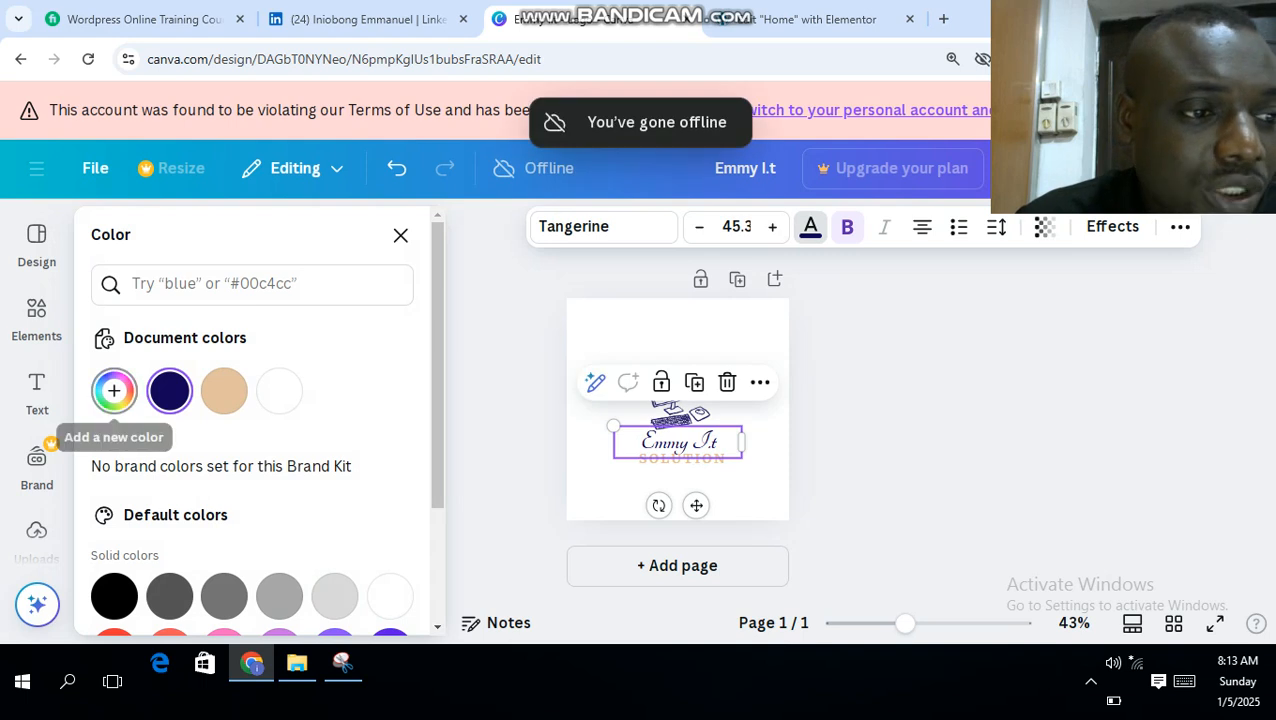
left_click(113, 390)
left_click_drag(305, 569, 356, 569)
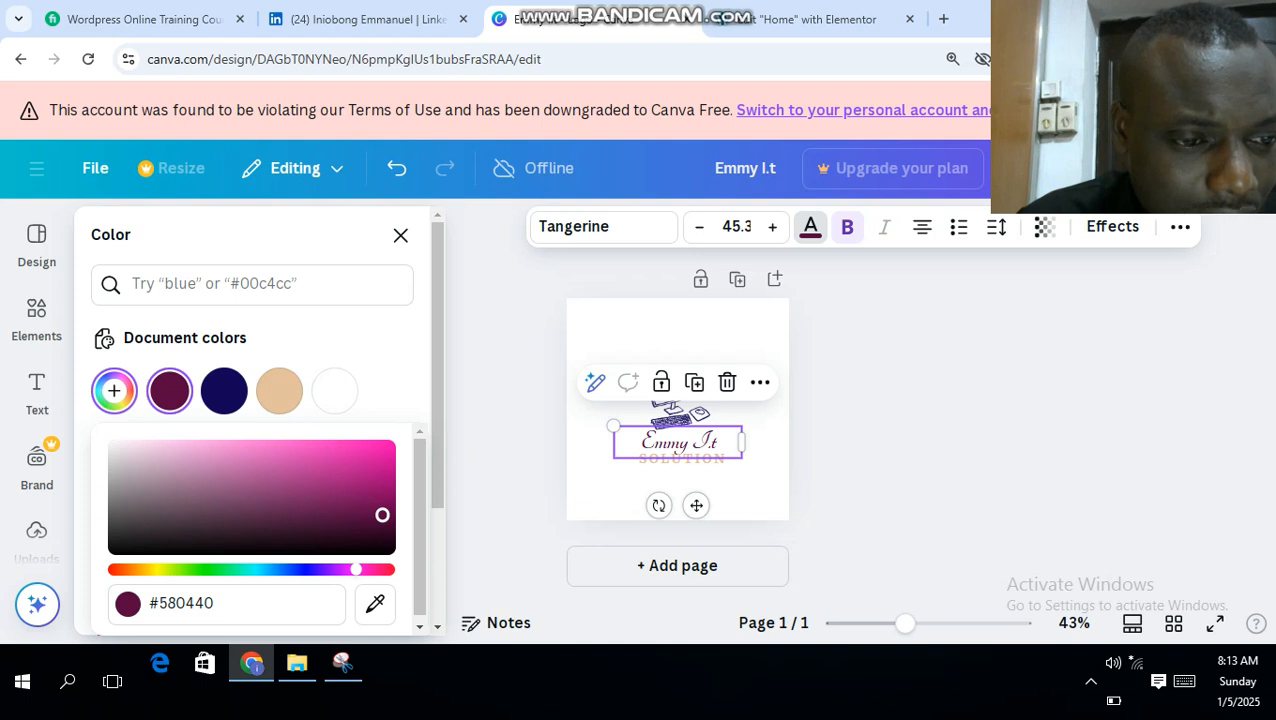
left_click_drag(356, 569, 113, 569)
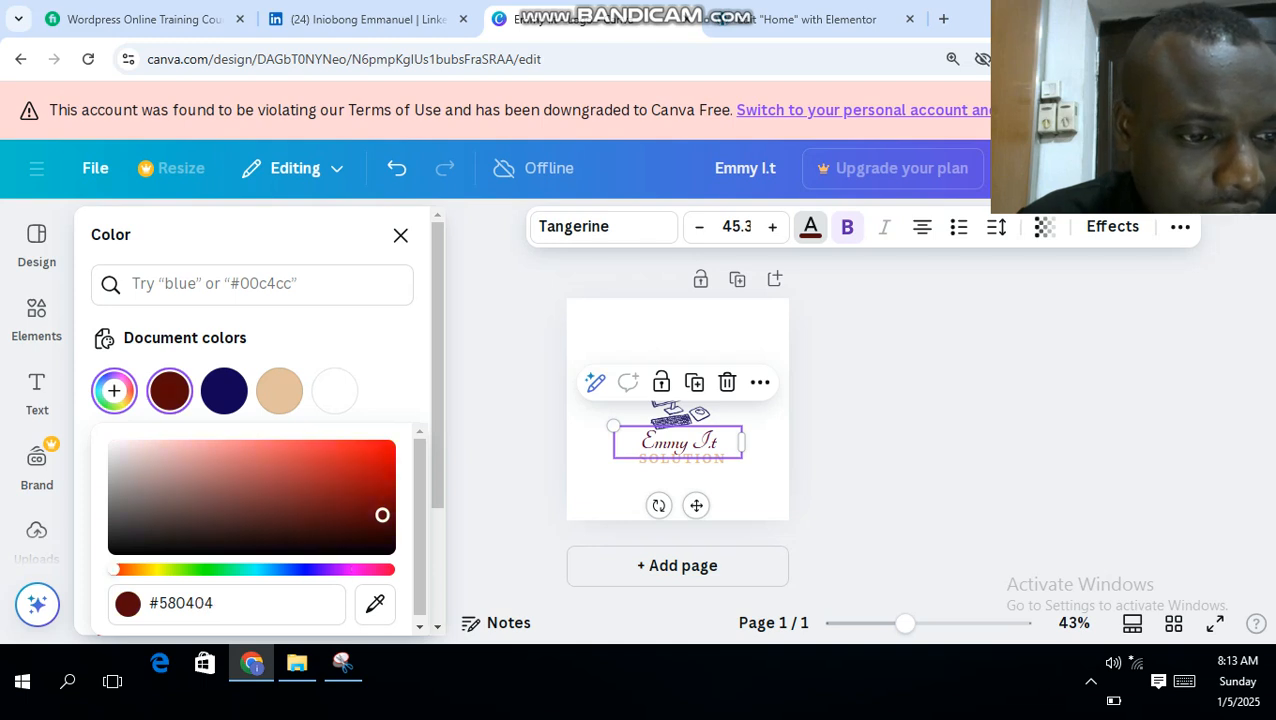
left_click_drag(382, 515, 380, 483)
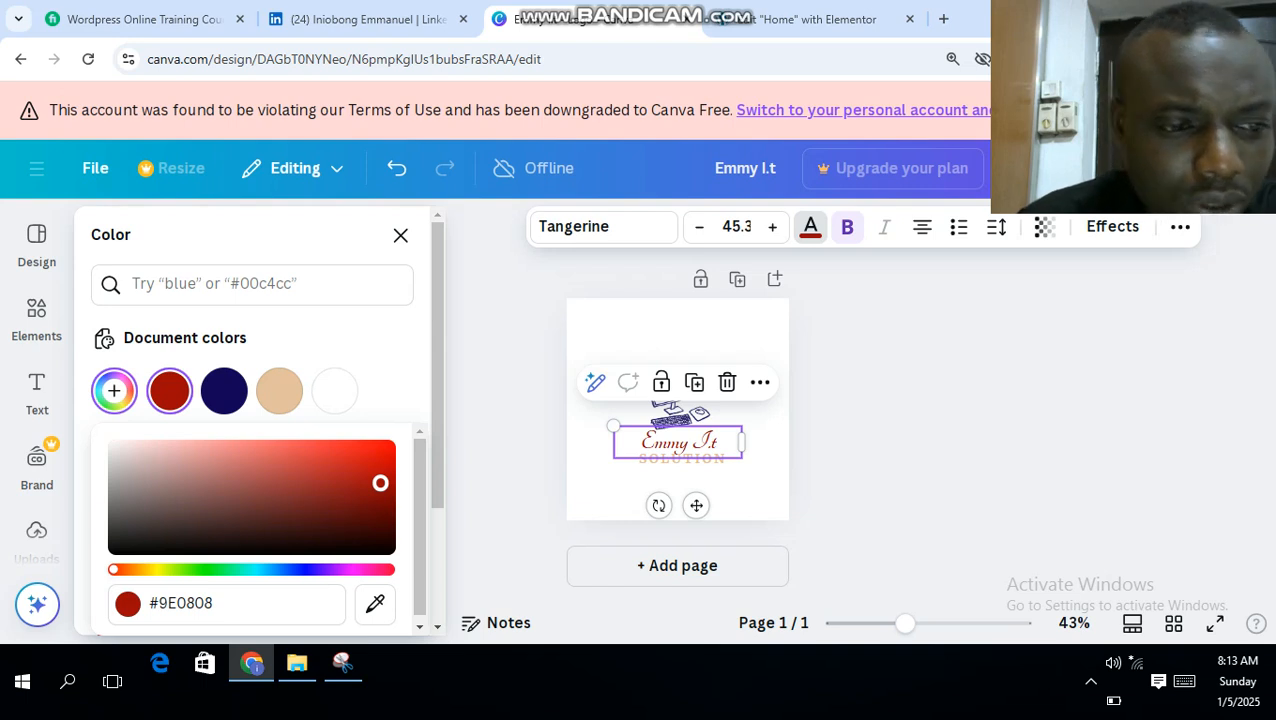
left_click_drag(113, 569, 352, 569)
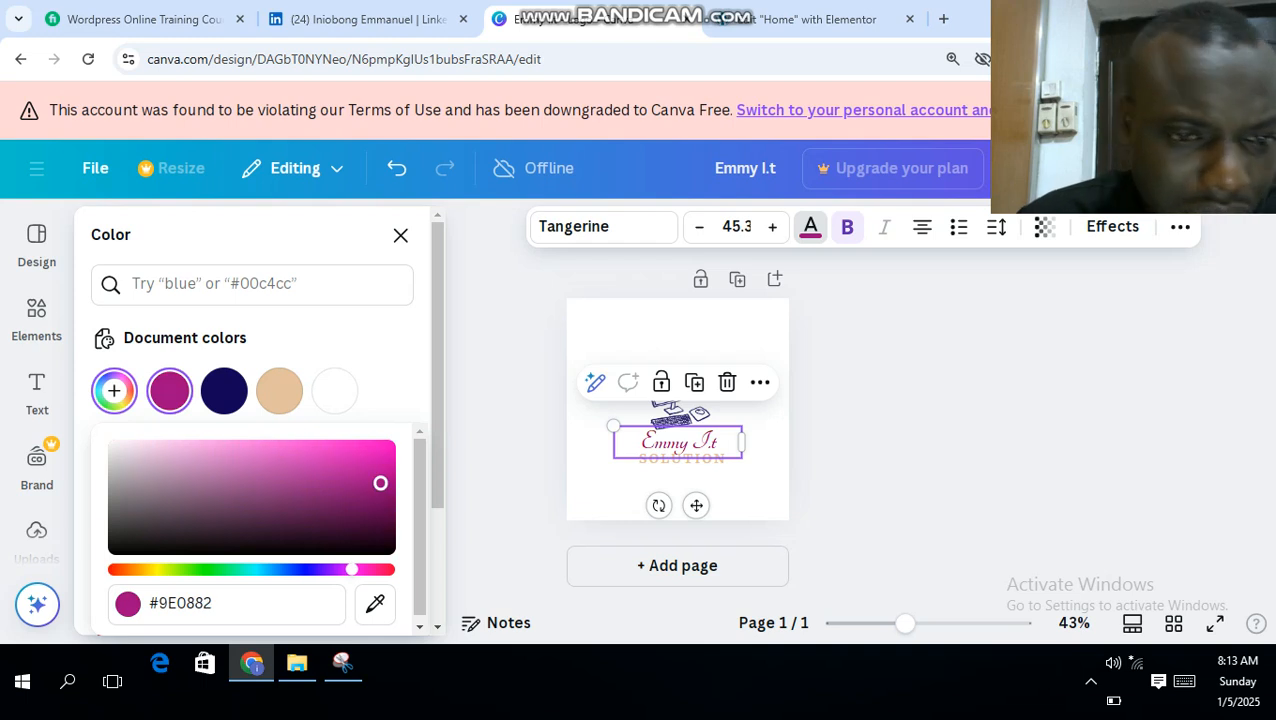
left_click(625, 490)
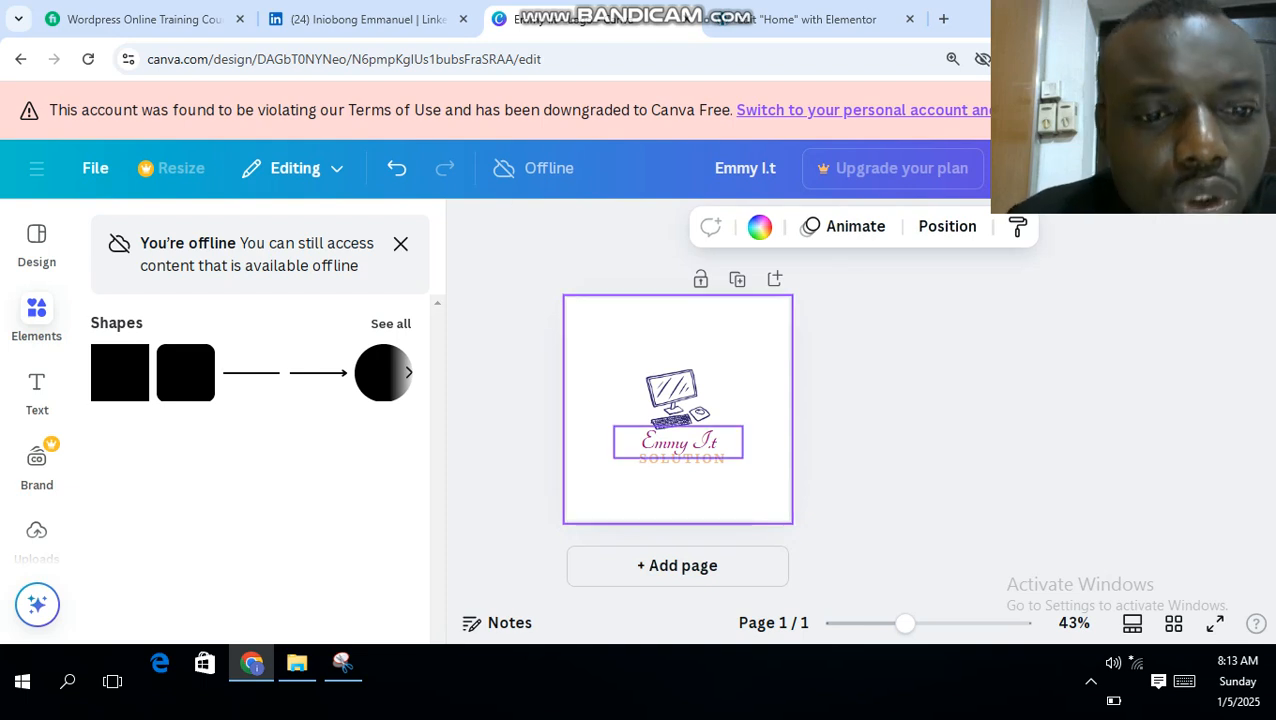
left_click(679, 442)
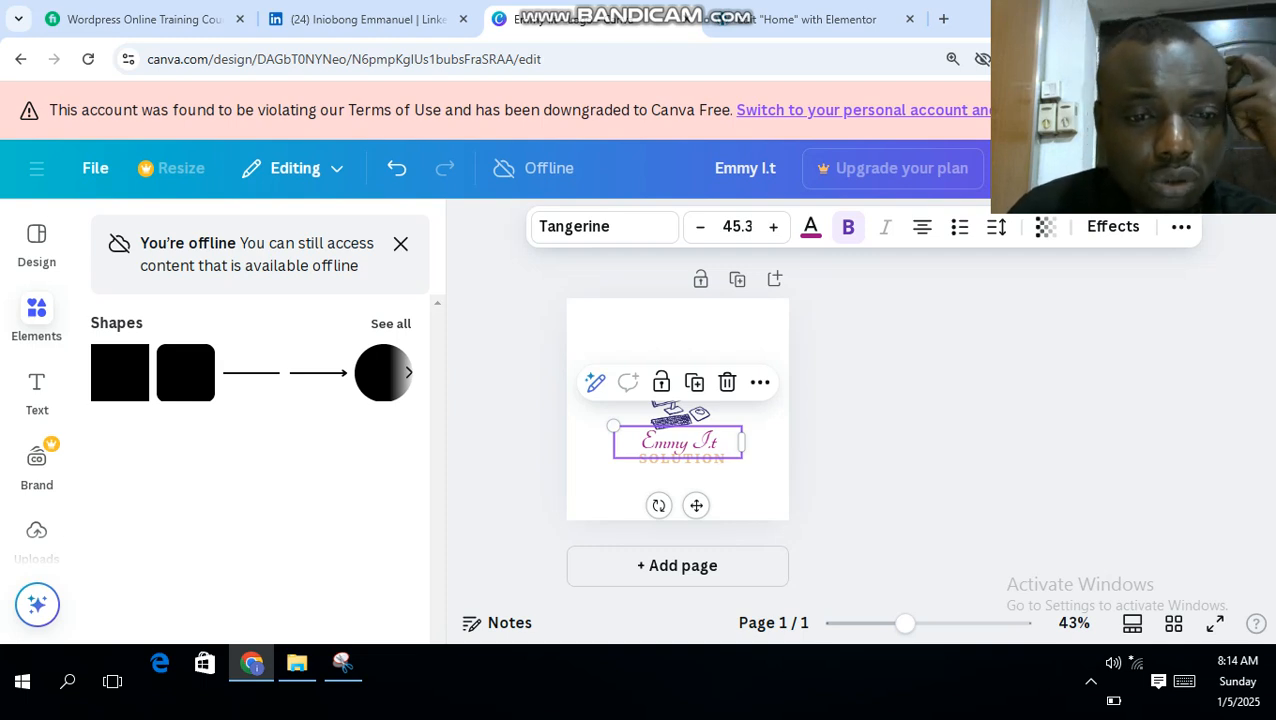
left_click(880, 412)
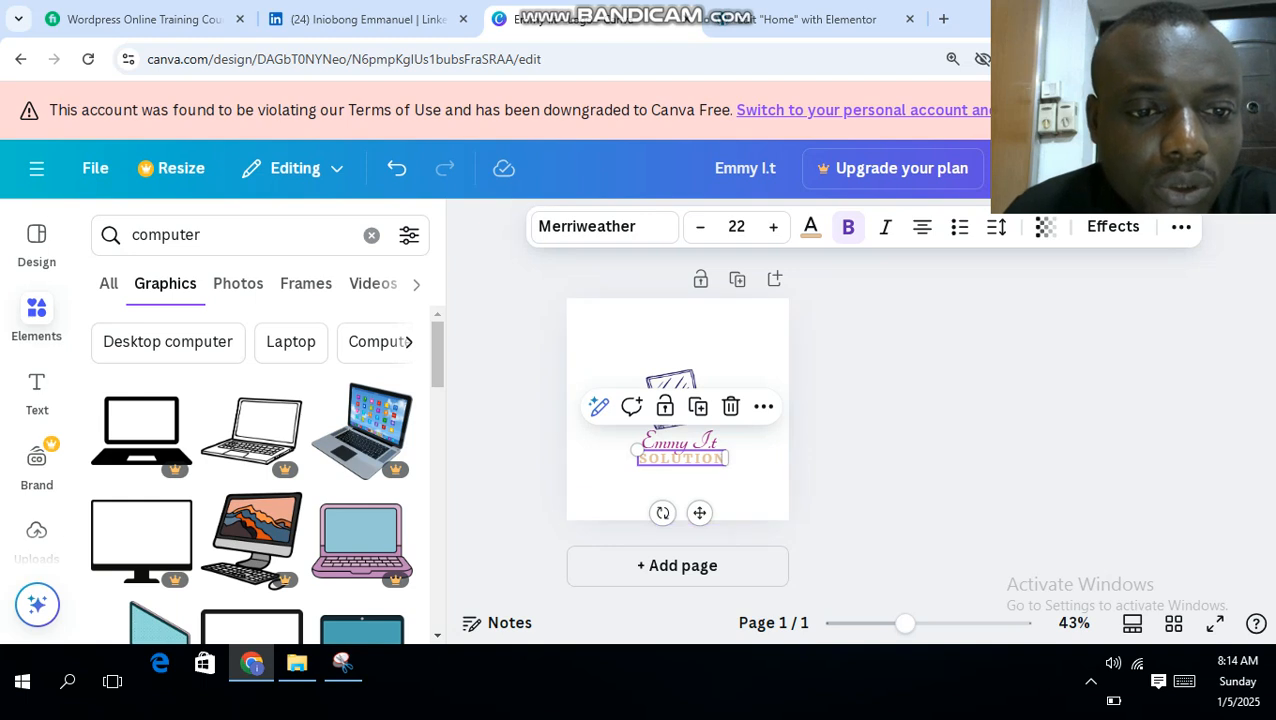
Recolour the "SOLUTION" text magenta using the document colour #9E0882, and deselect it
left_click(811, 228)
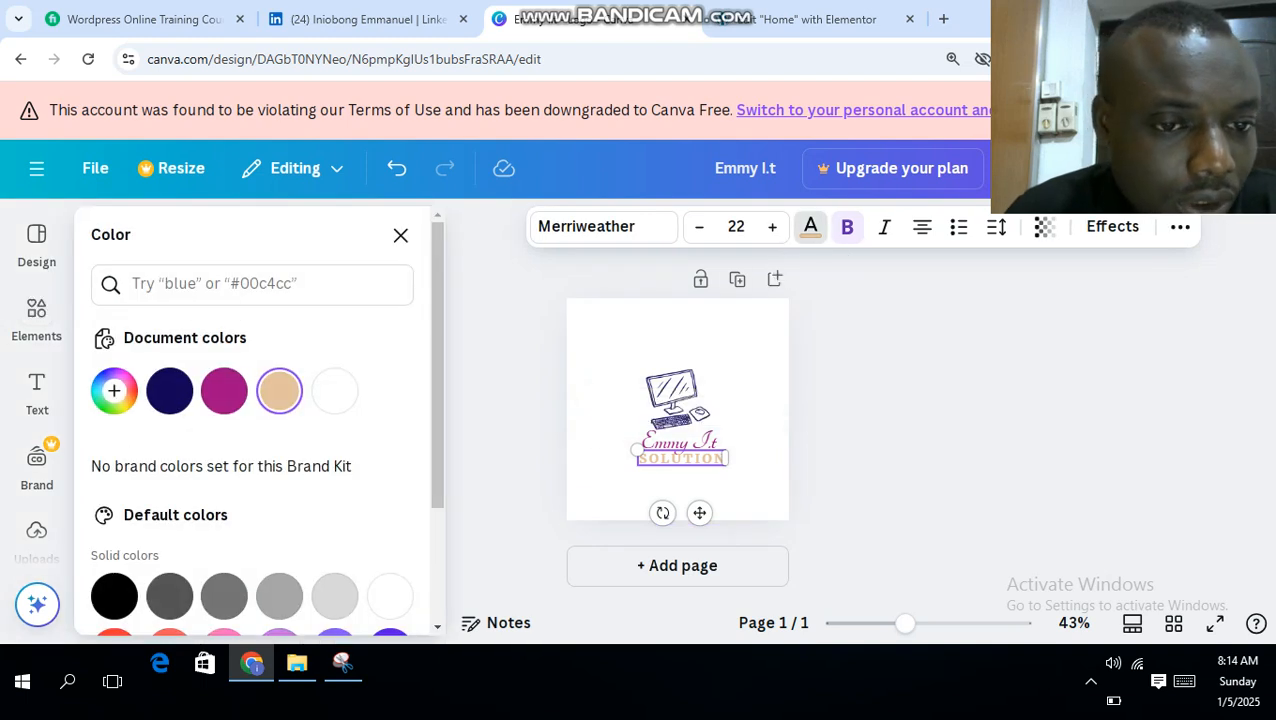
left_click(224, 390)
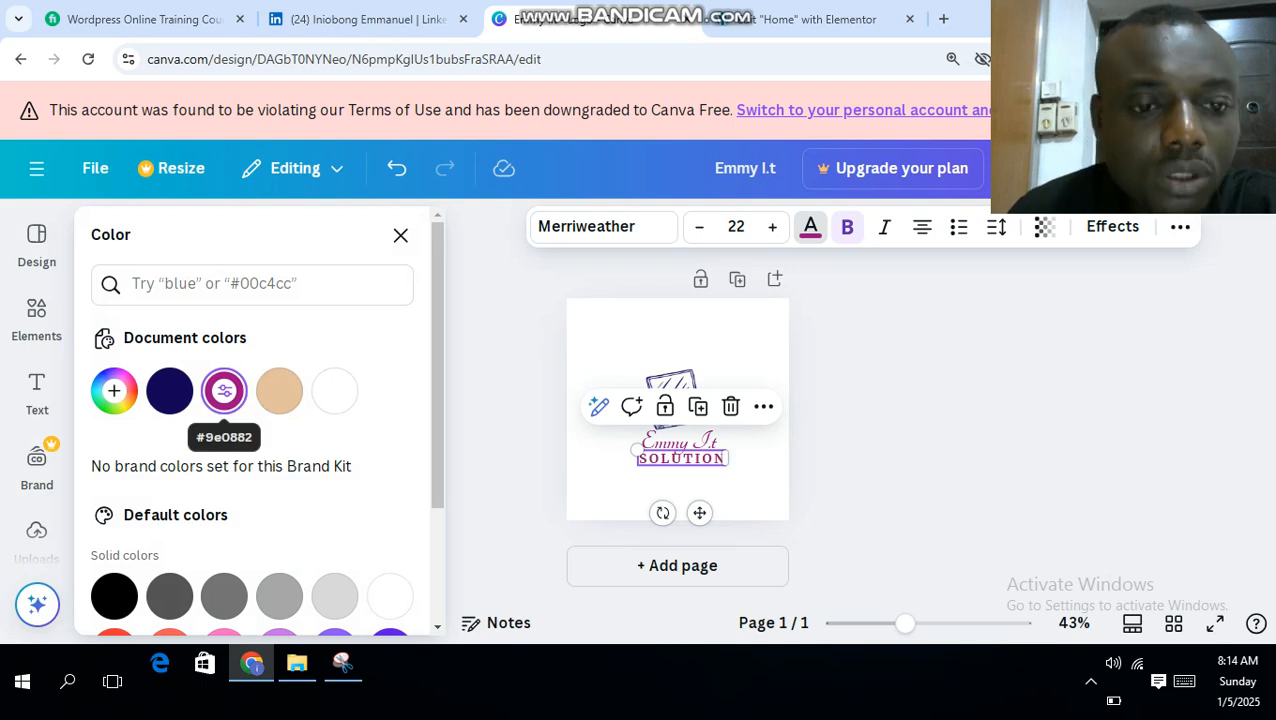
left_click(400, 235)
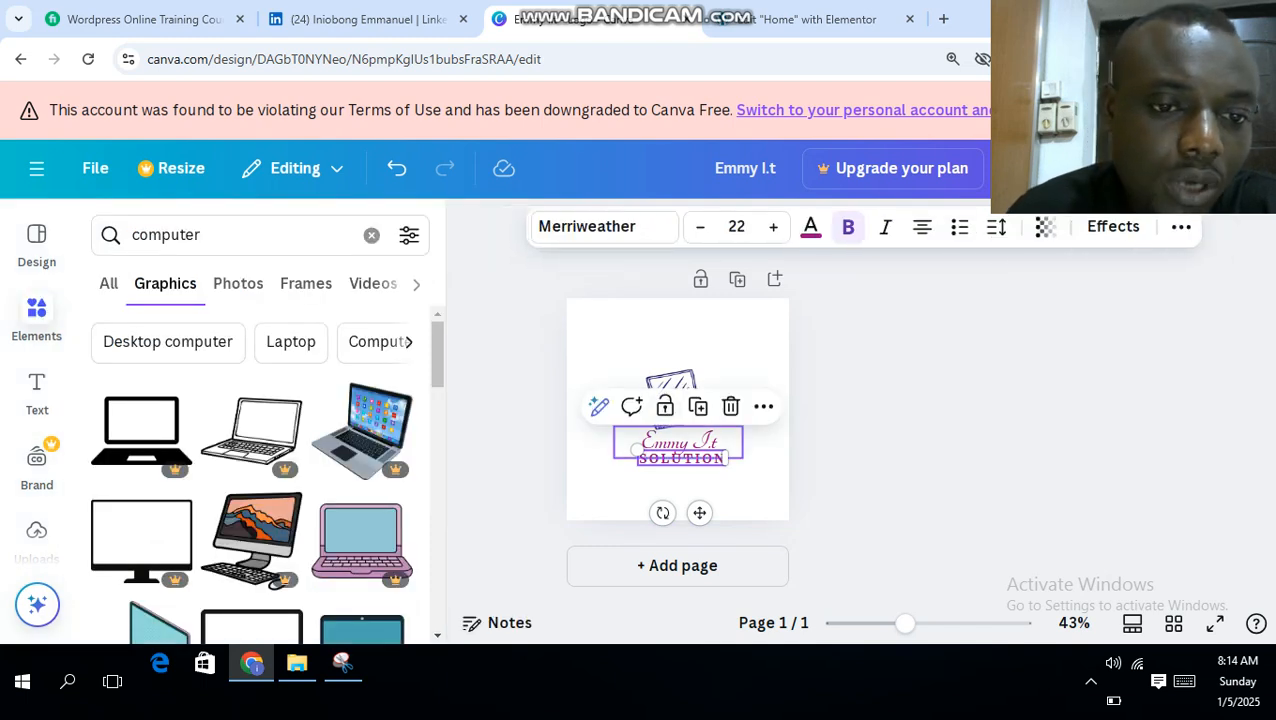
key("Escape")
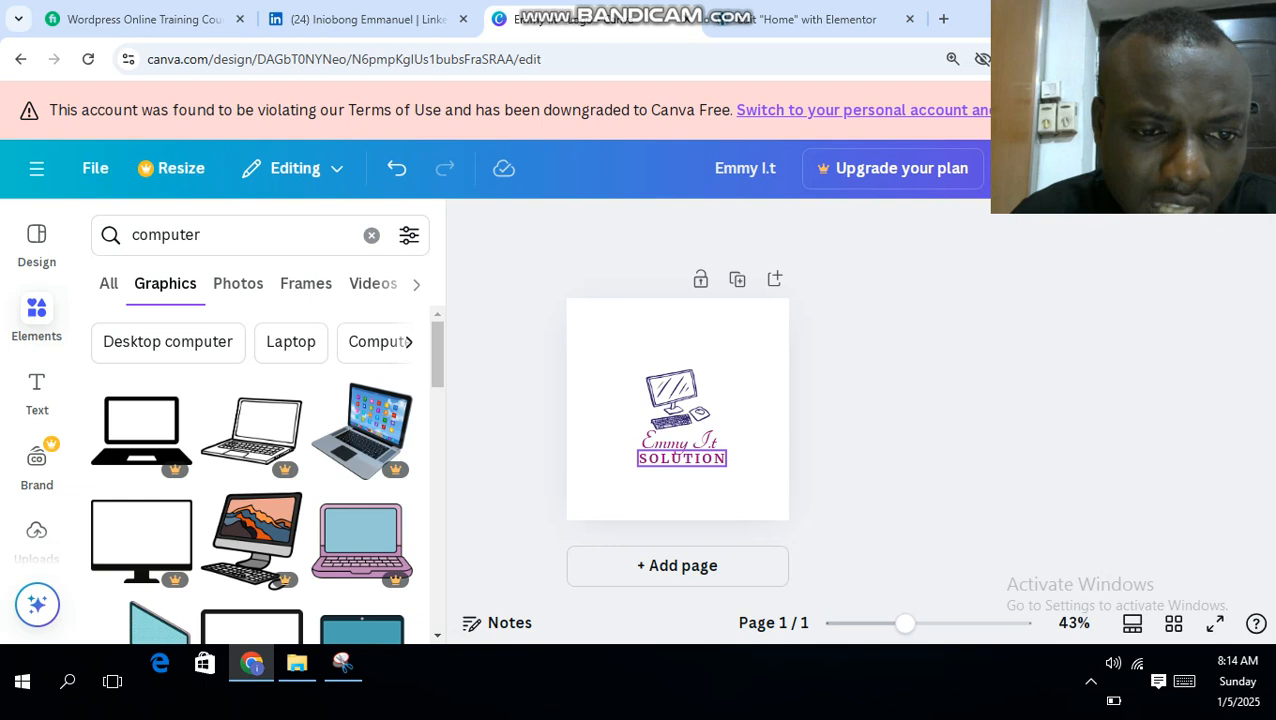
left_click(682, 458)
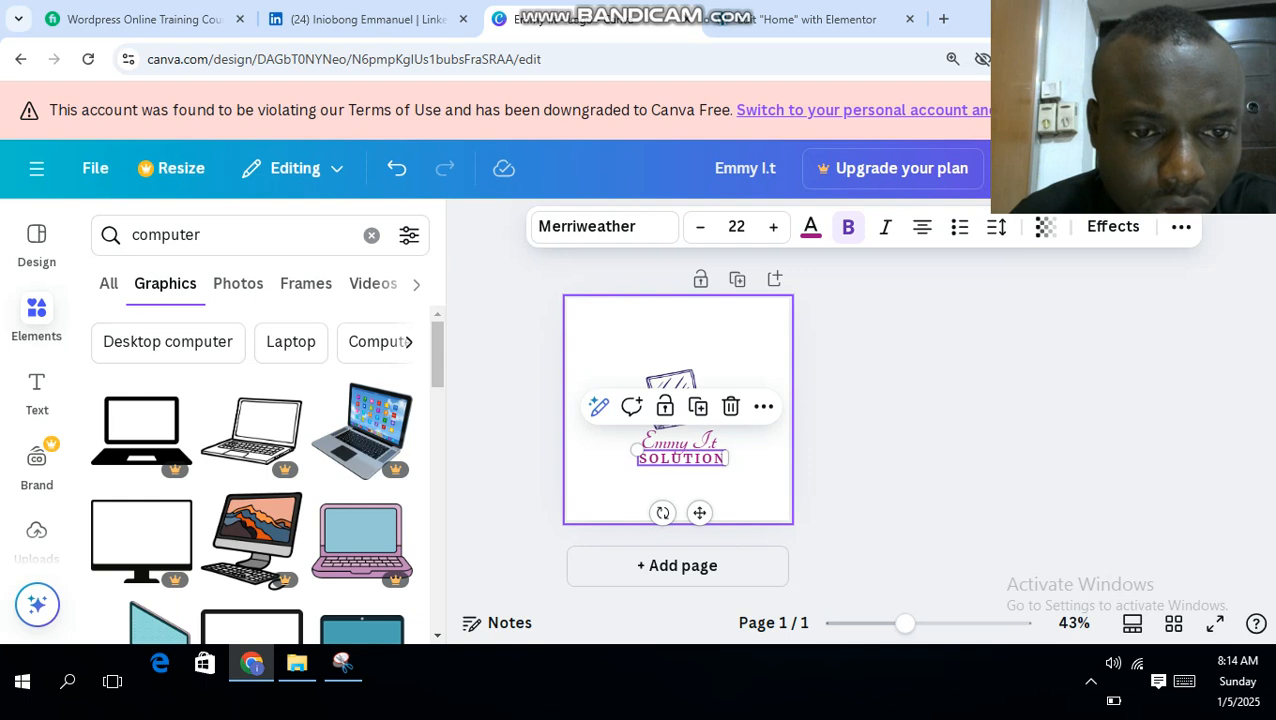
left_click(745, 485)
left_click(682, 458)
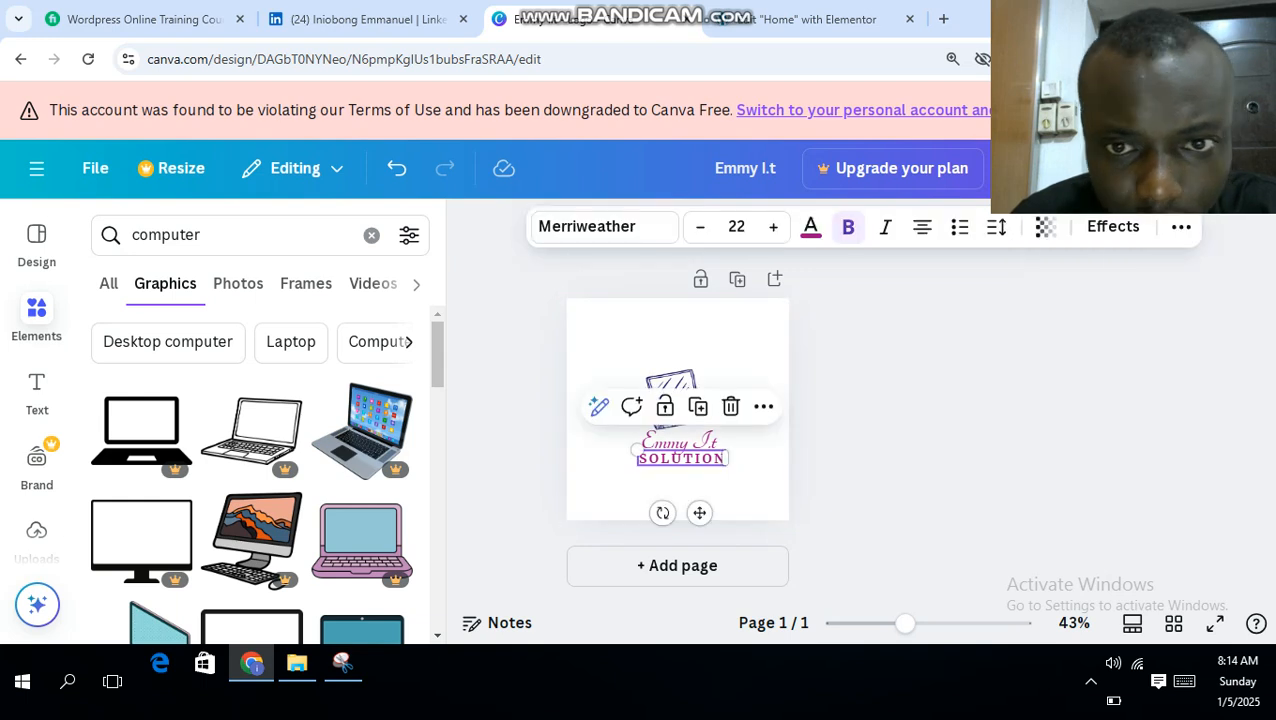
left_click_drag(1133, 107, 333, 189)
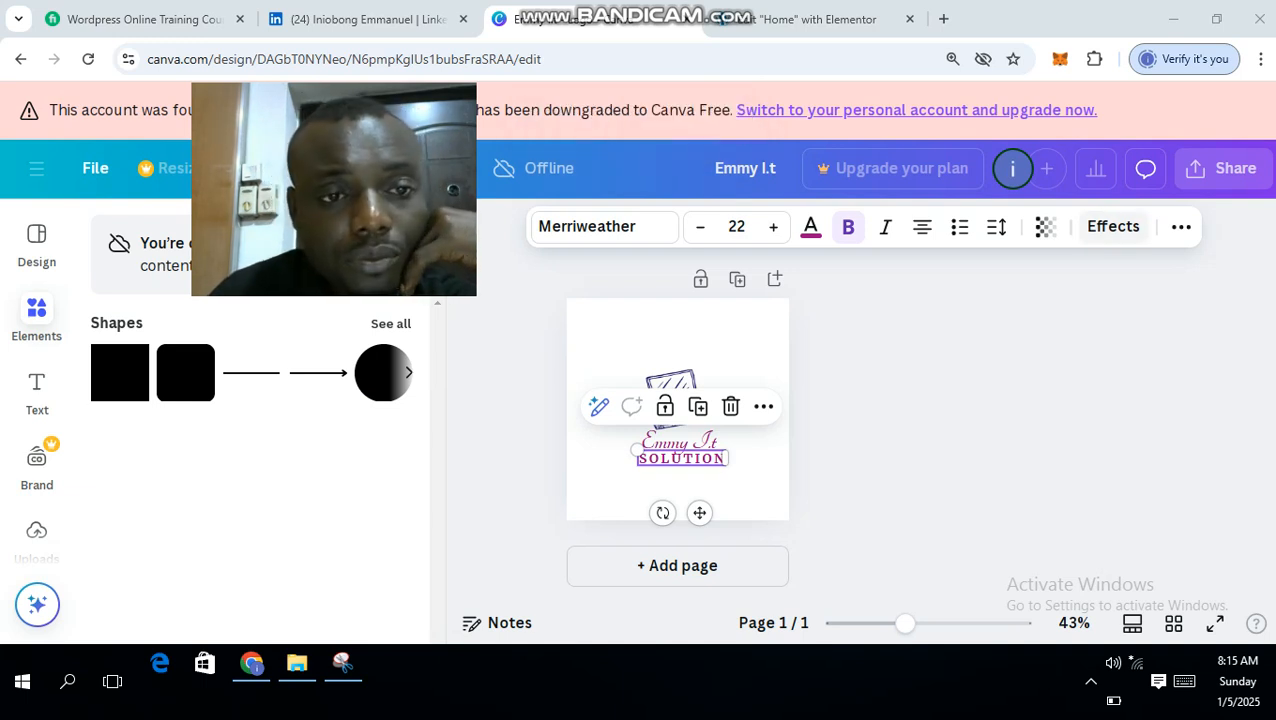
Open the text effects for "SOLUTION" and reconnect the computer to the TECNO POP 5 Pro Wi-Fi network
left_click(1113, 226)
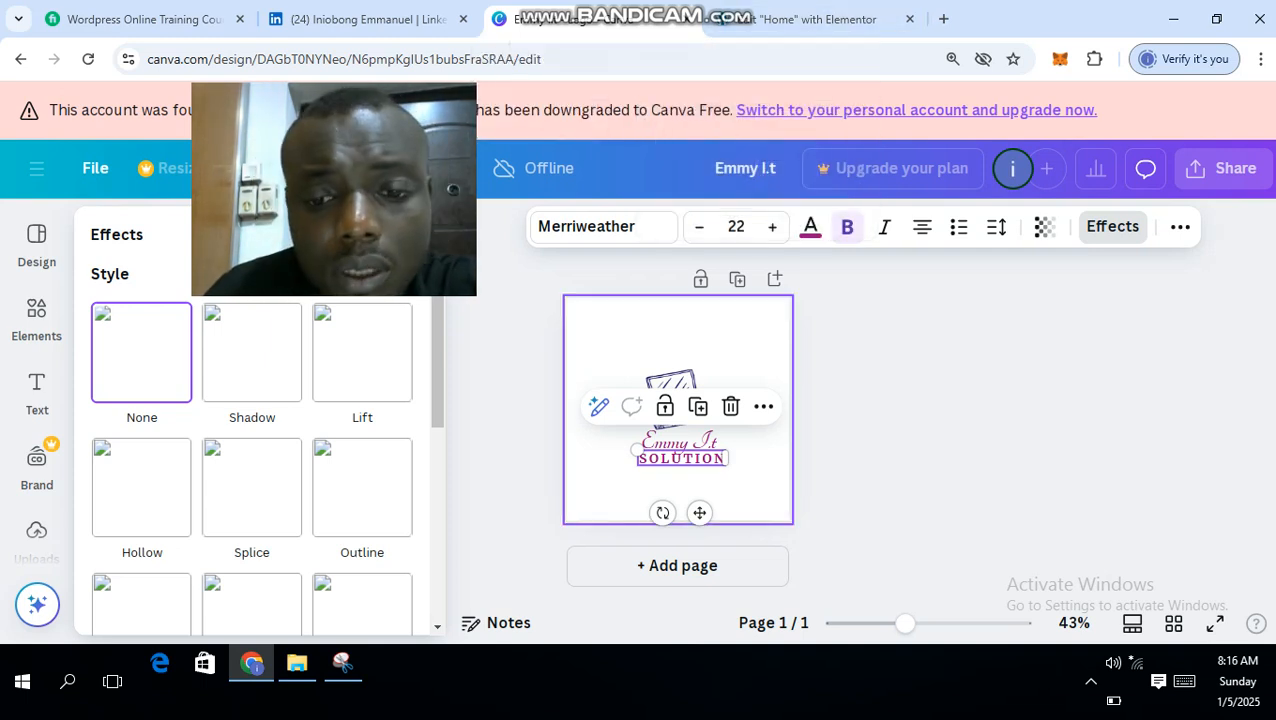
left_click(1135, 663)
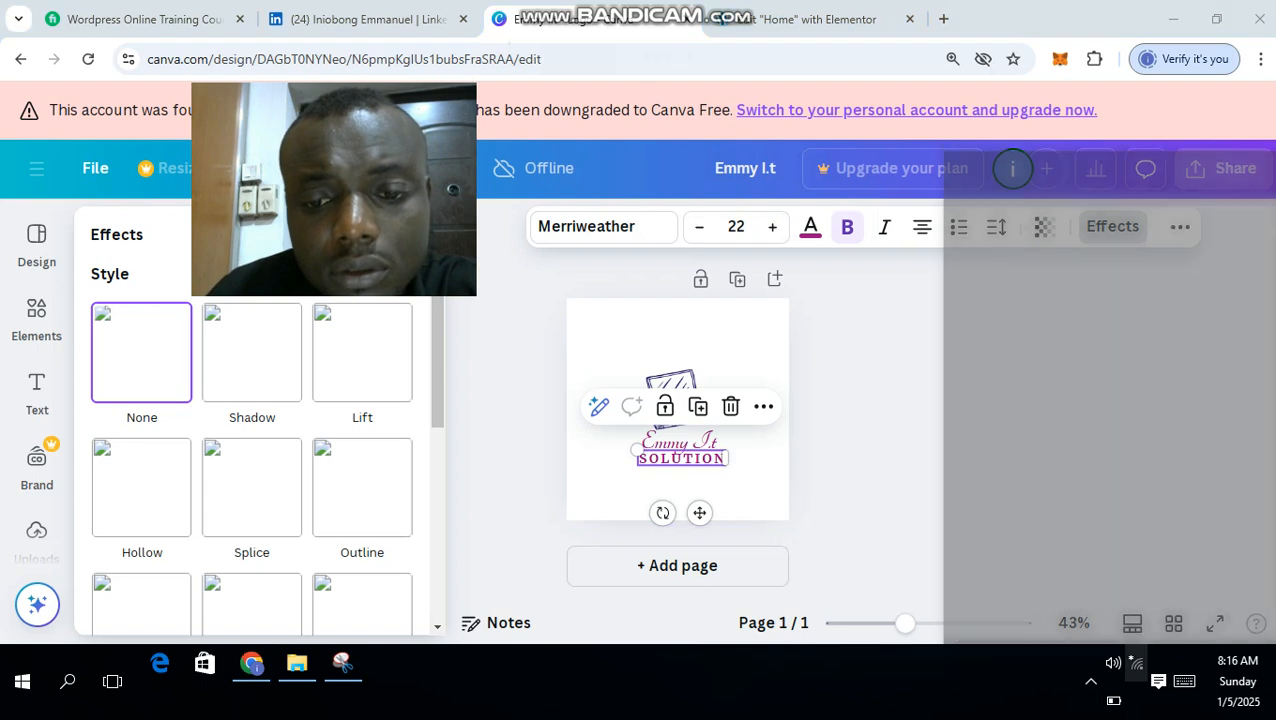
left_click(1045, 186)
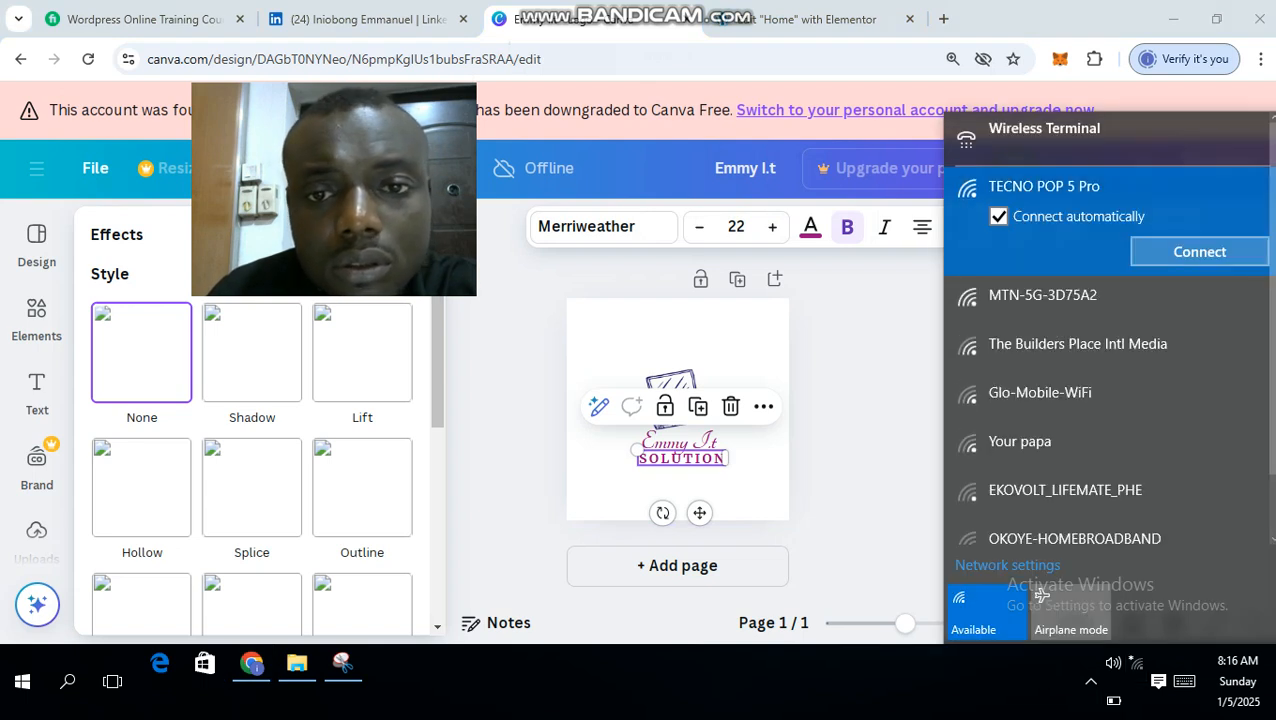
left_click(1200, 247)
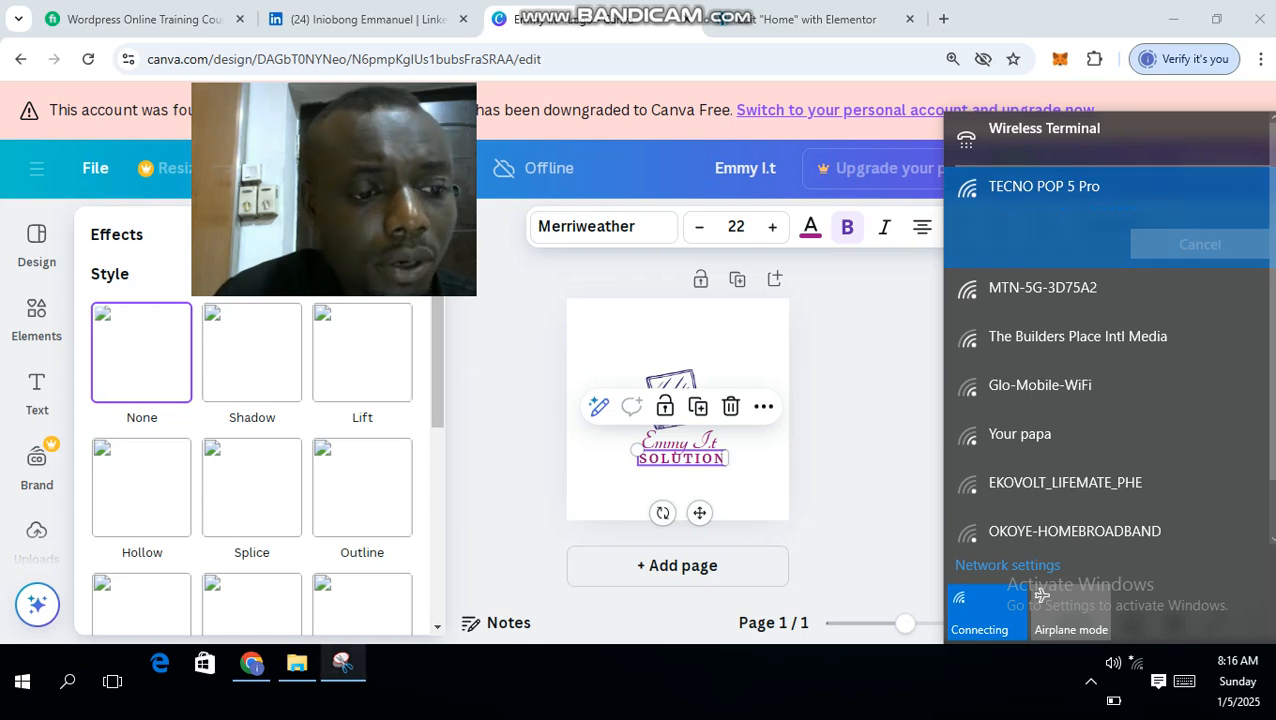
key("Escape")
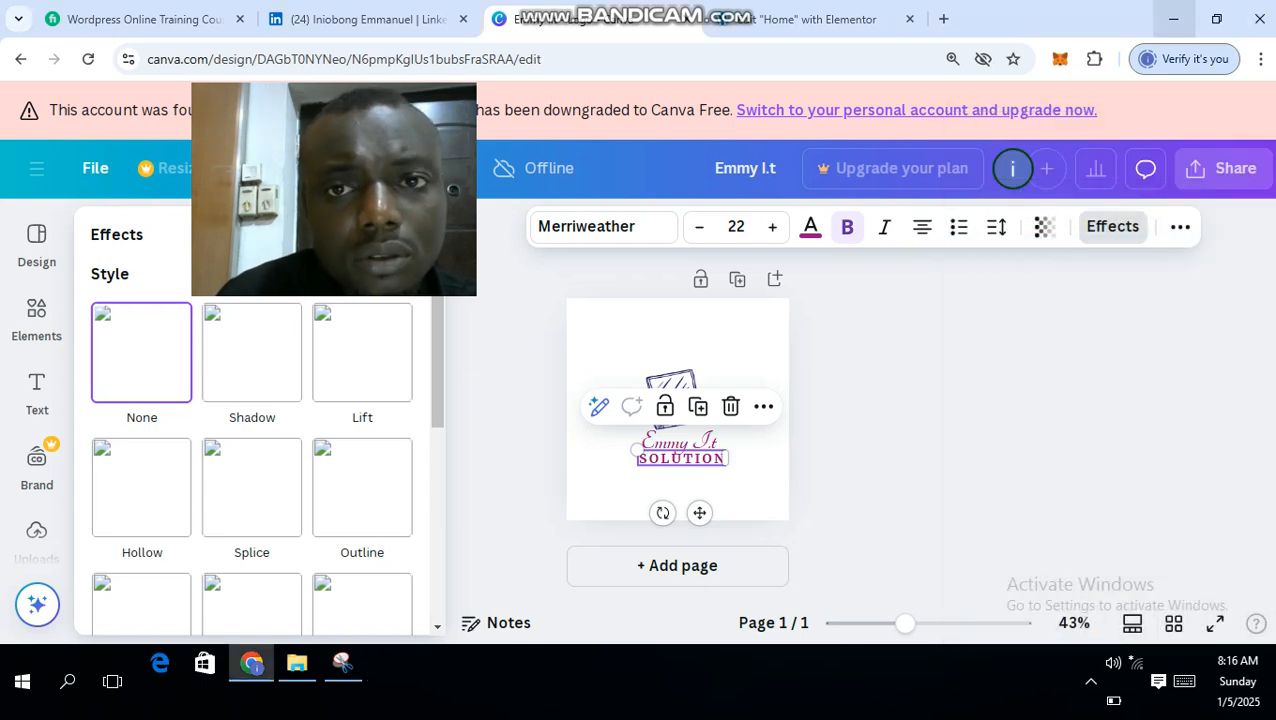
left_click(1091, 681)
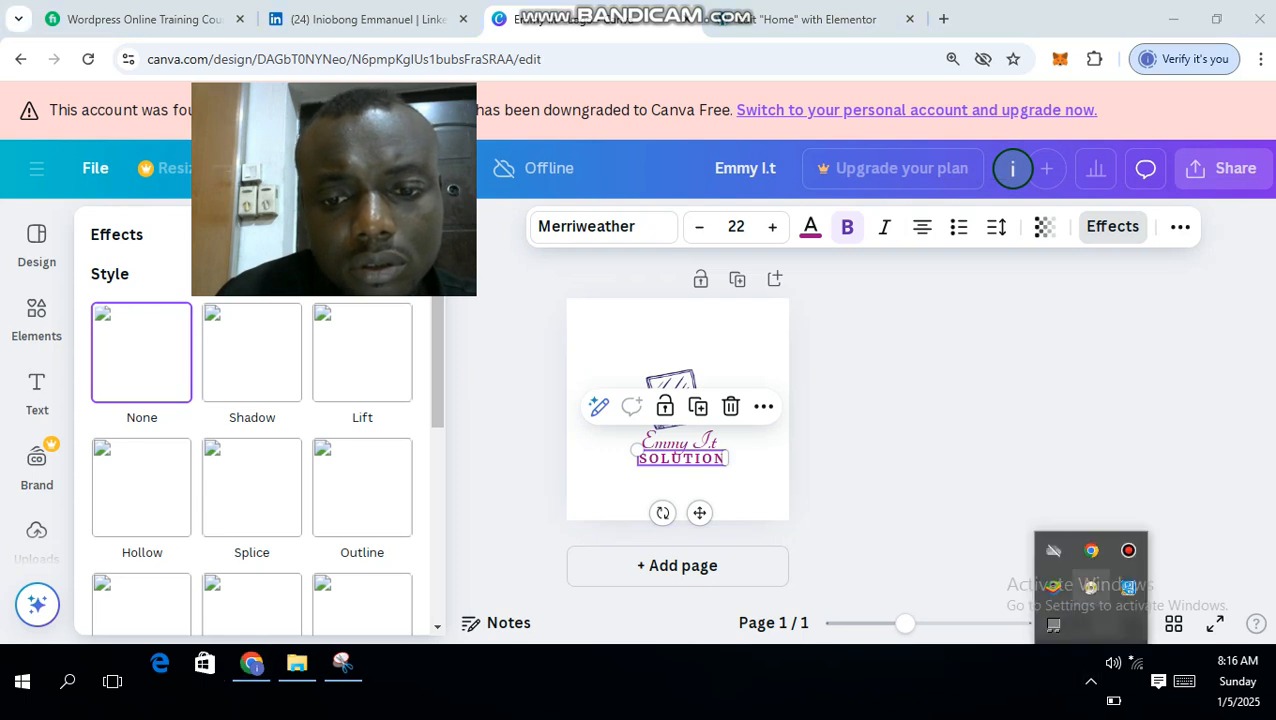
left_click(1128, 550)
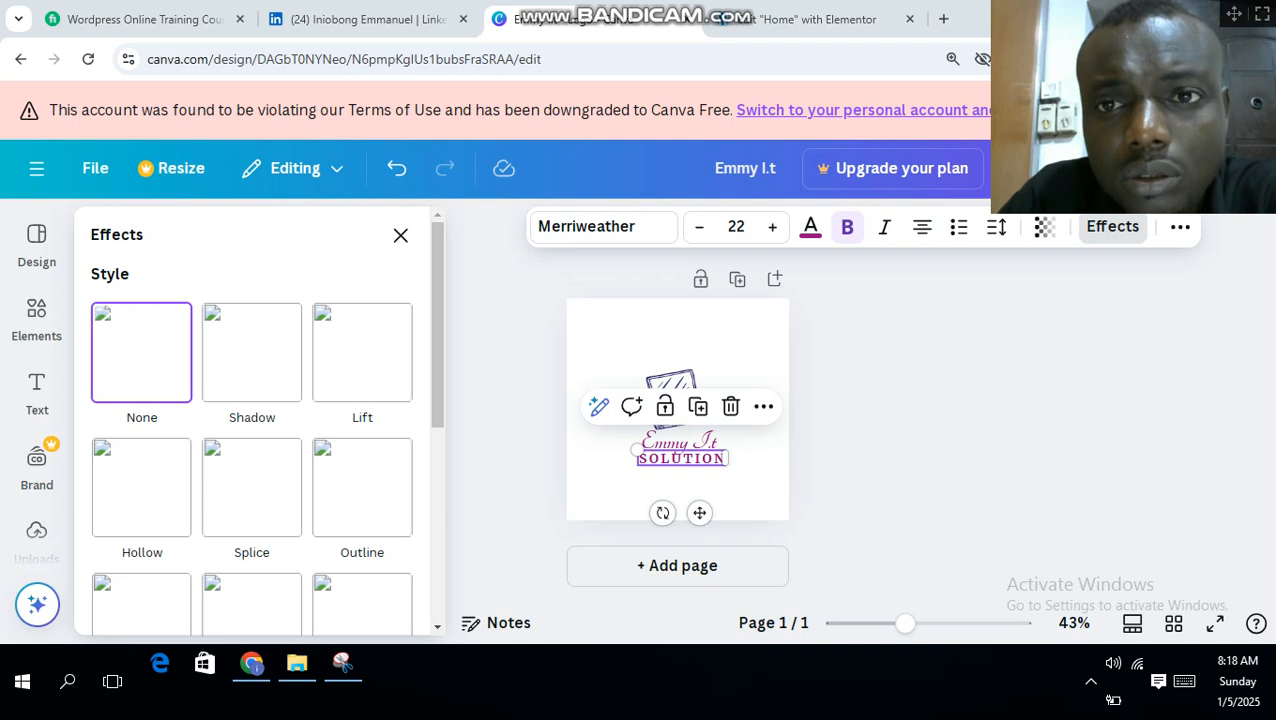
left_click_drag(1130, 110, 392, 208)
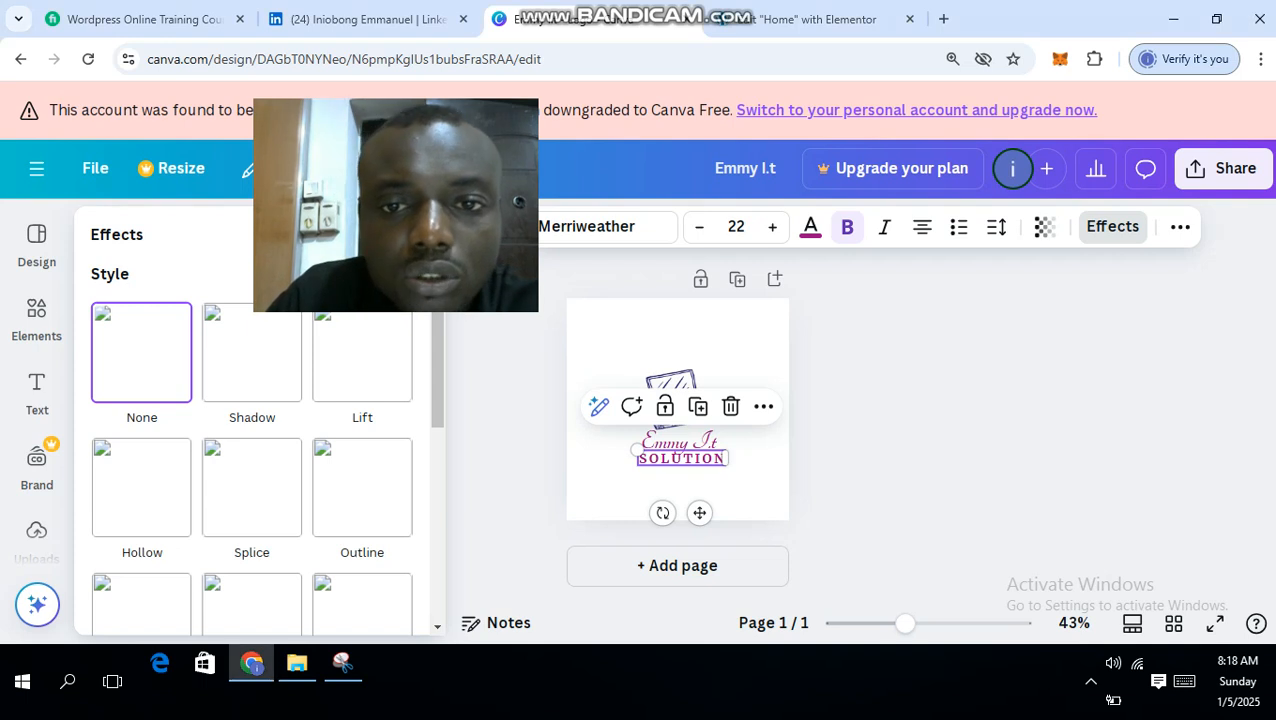
Apply the Outline effect to the "SOLUTION" text and colour the outline with the navy document colour
left_click(1113, 227)
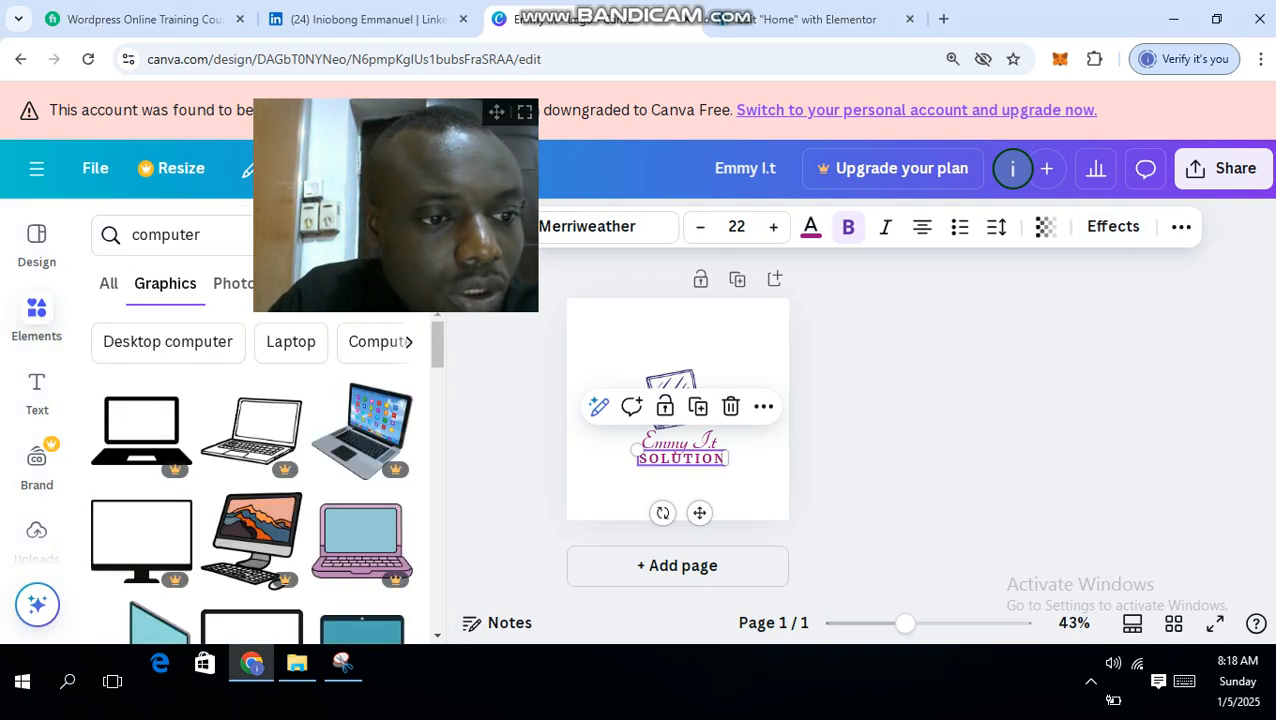
left_click_drag(519, 203, 333, 171)
left_click(1113, 227)
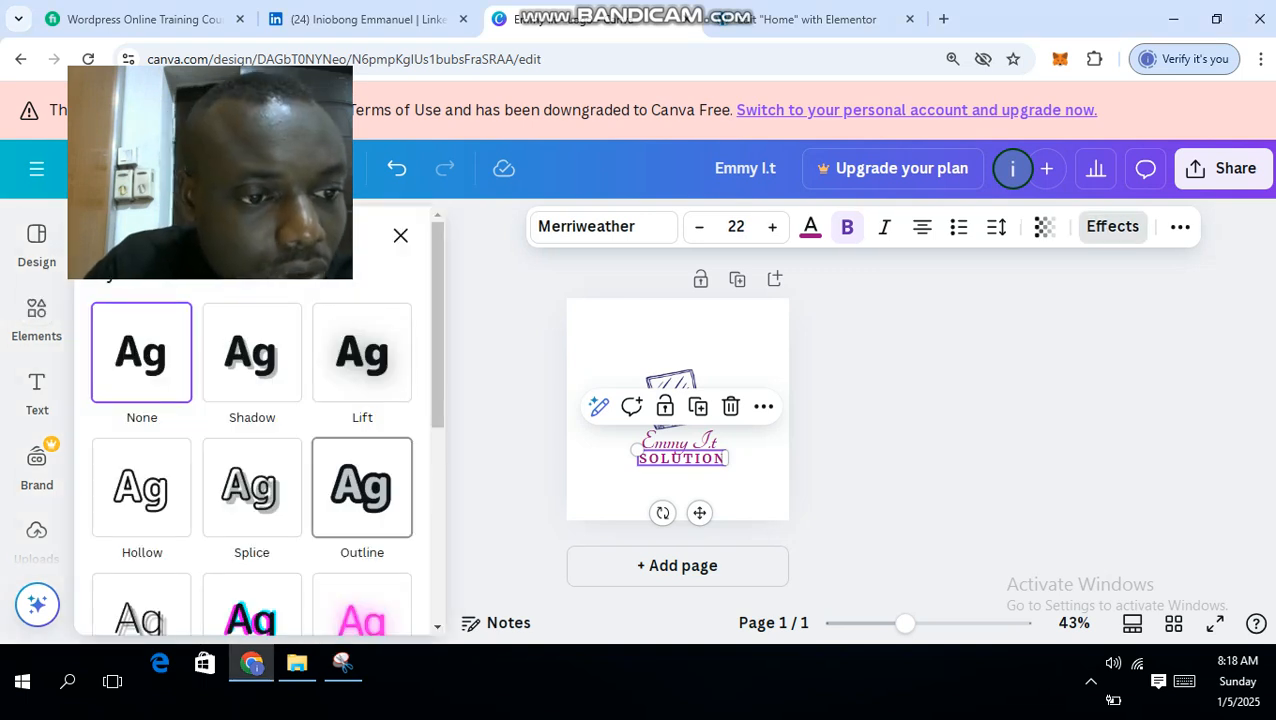
left_click(362, 487)
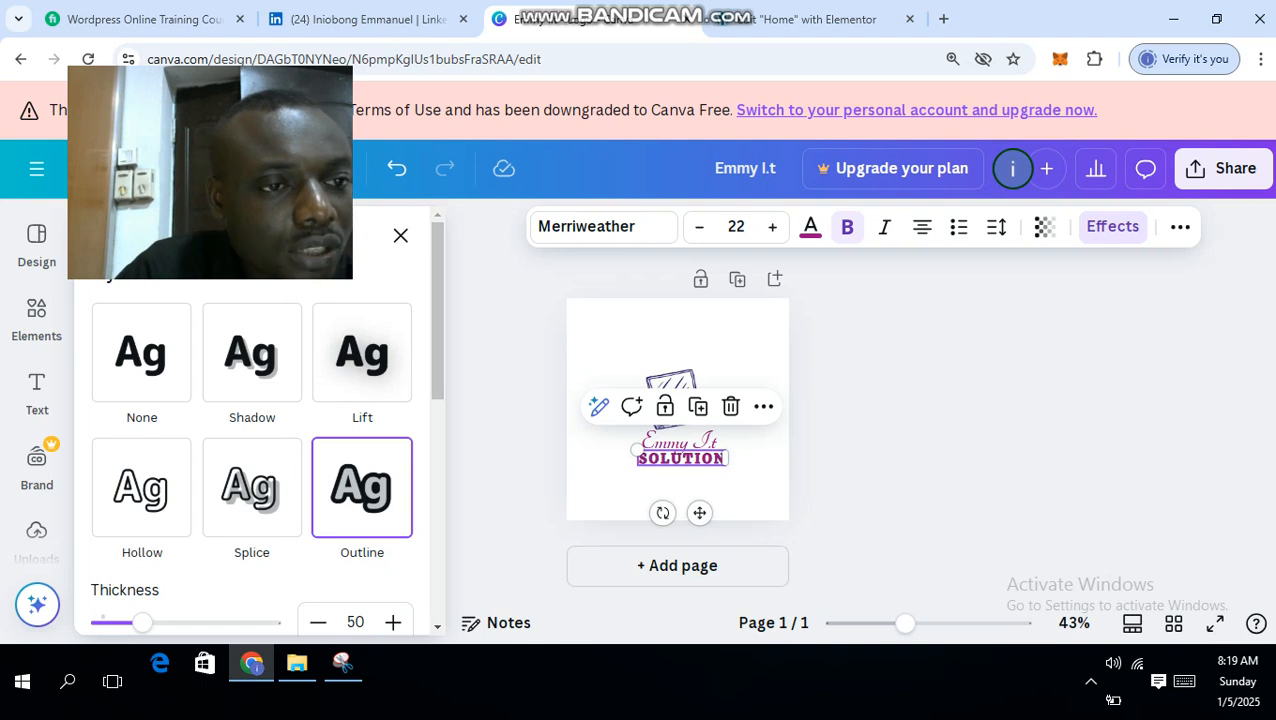
scroll(252, 420, "down", 3)
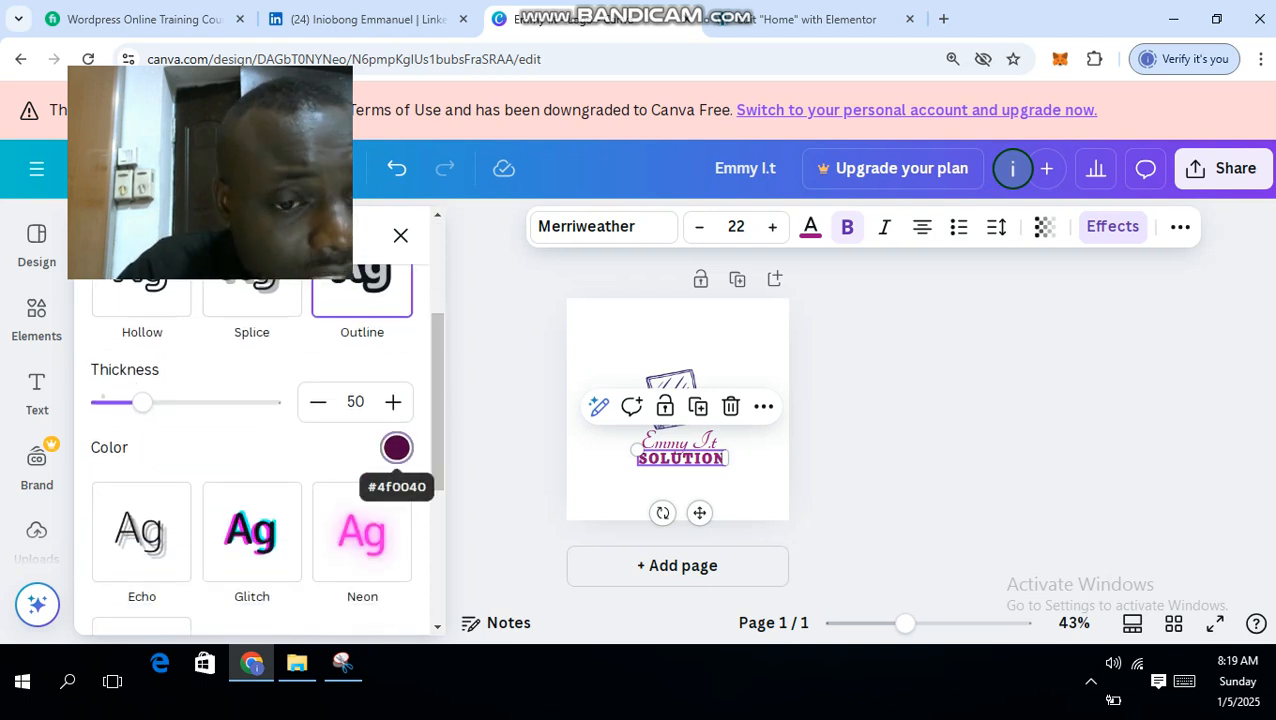
left_click(396, 447)
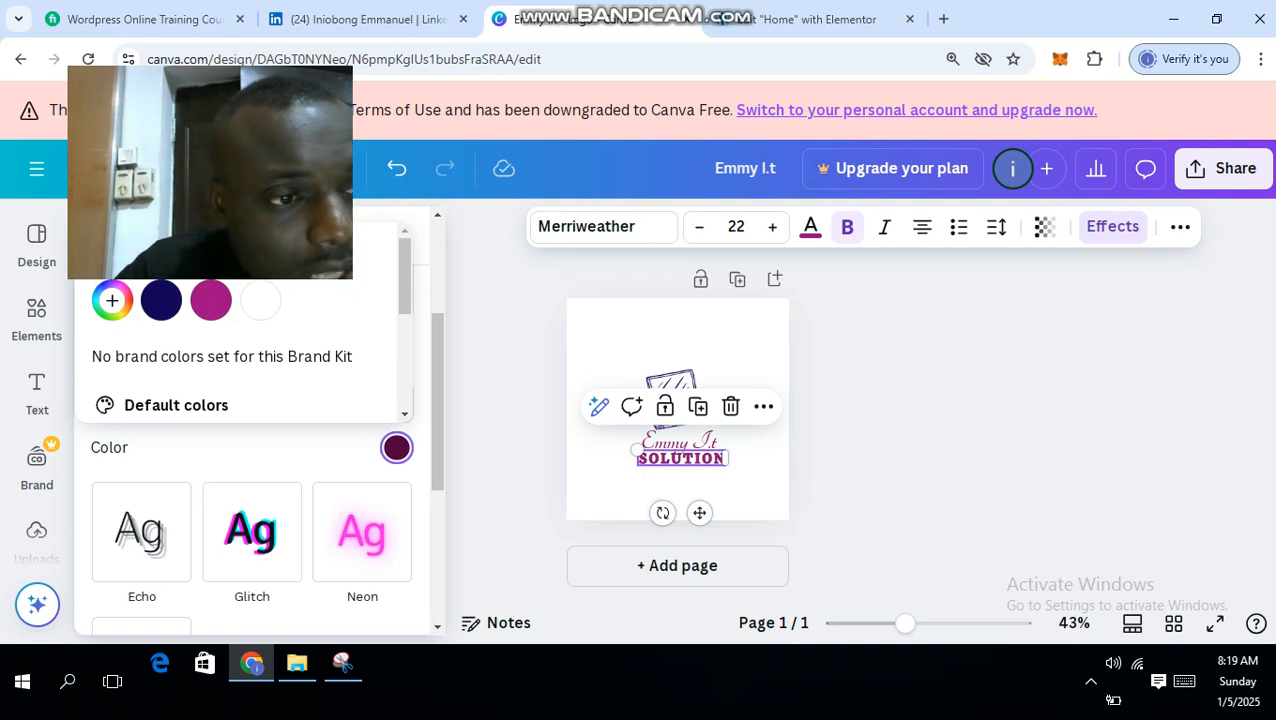
left_click(161, 300)
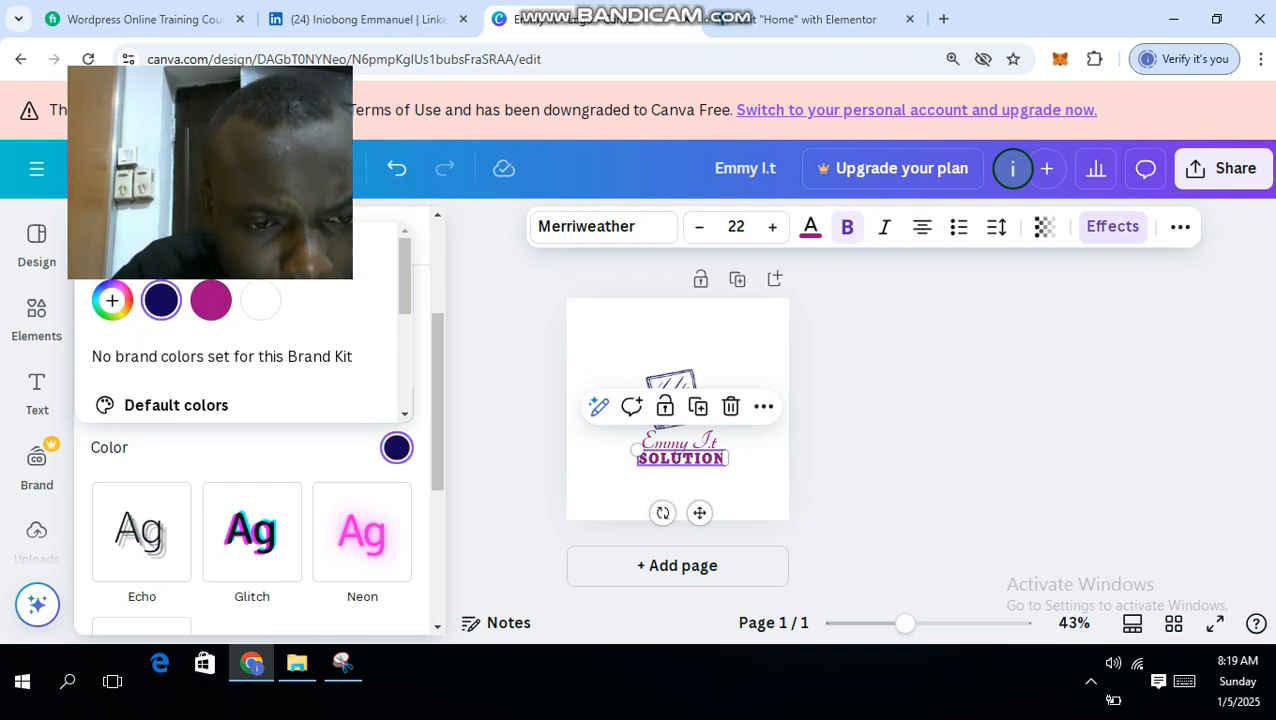
Set the outline thickness of the "SOLUTION" text to 73
left_click_drag(905, 623, 941, 623)
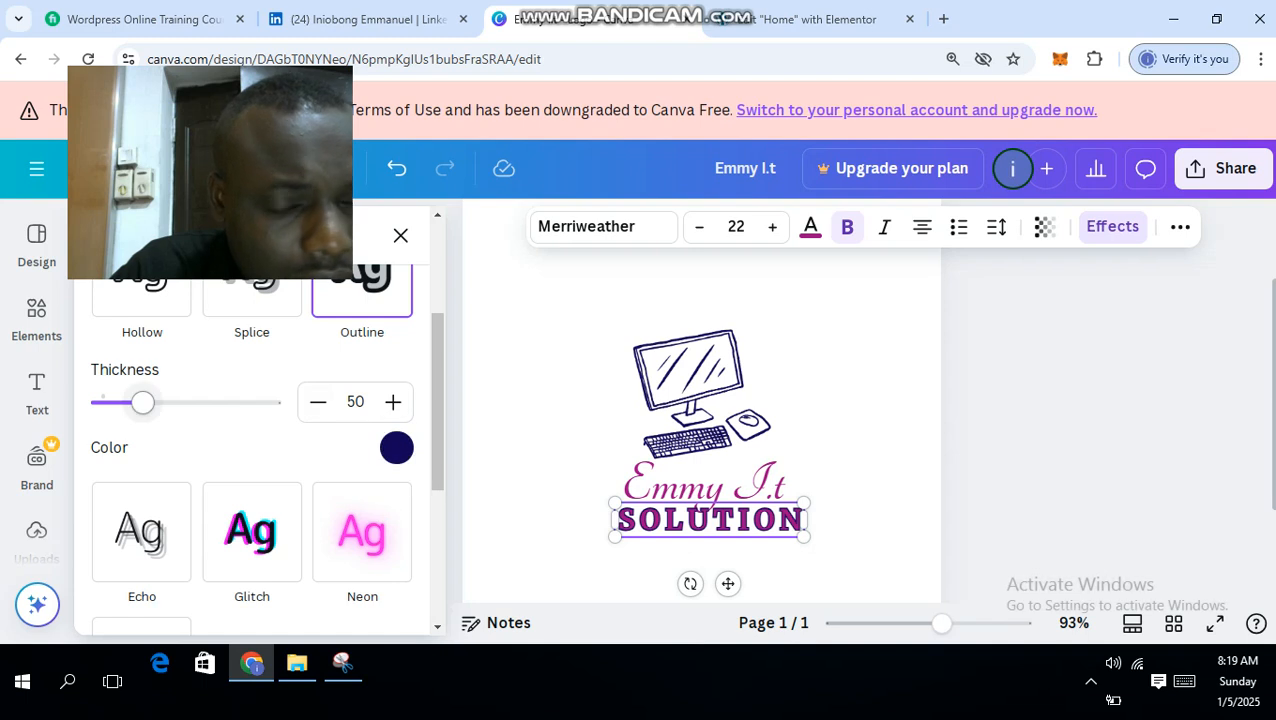
mouse_move(142, 401)
left_mouse_down()
mouse_move(174, 401)
mouse_move(162, 401)
left_mouse_up()
scroll(162, 401, "up", 2)
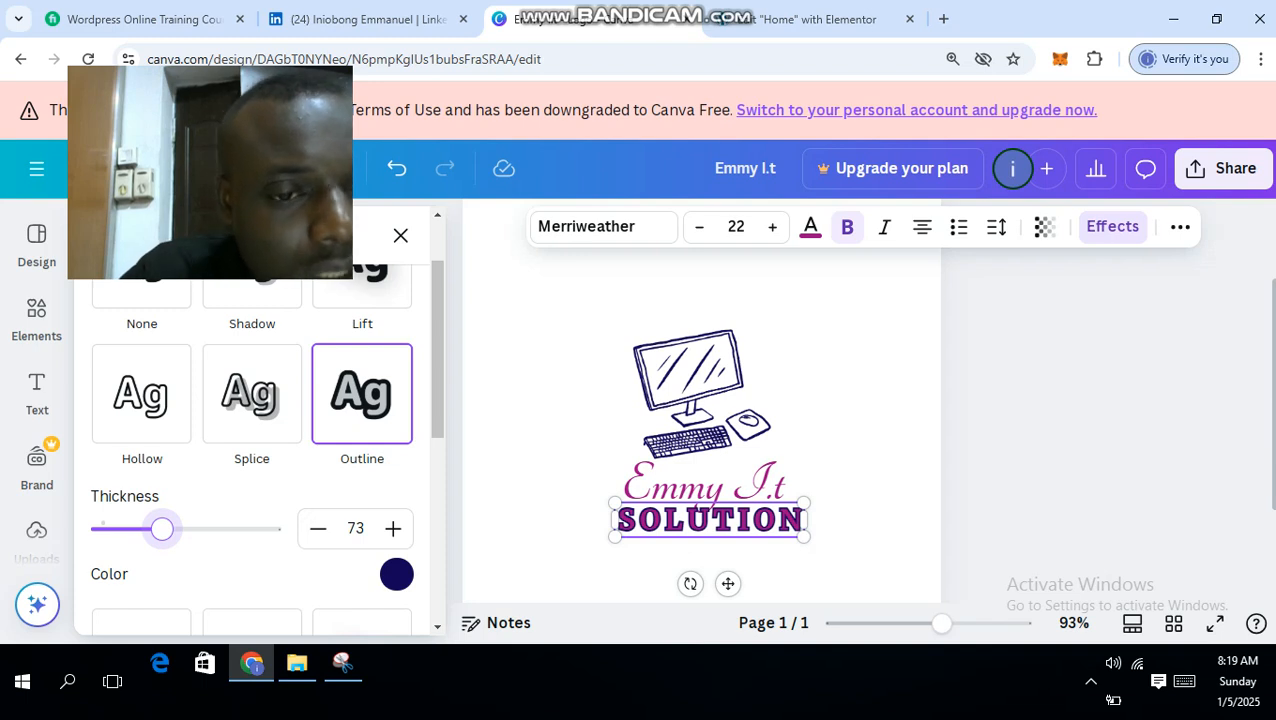
Try white, red #D50E0E, near-black #1C0202 and #08021C, violet #6540DE, yellow #DBDE40 and orange #DE6240 as the "SOLUTION" outline colour
scroll(252, 420, "down", 1)
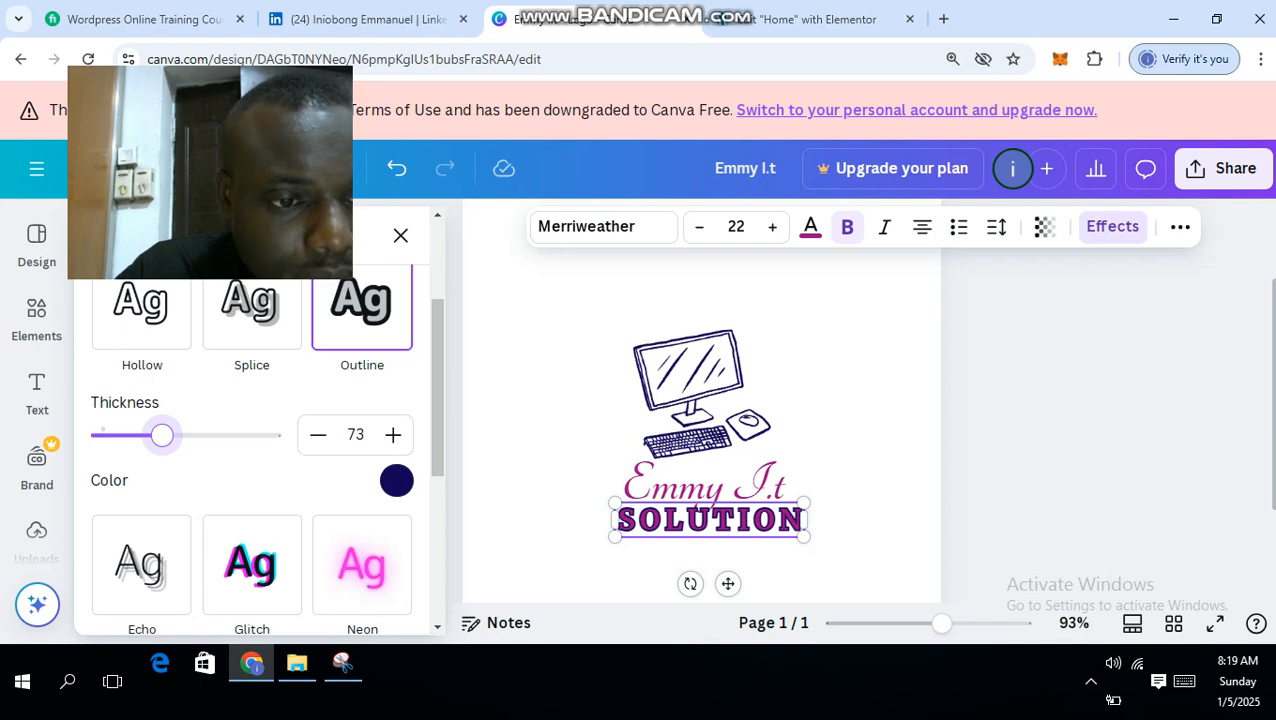
left_click(396, 480)
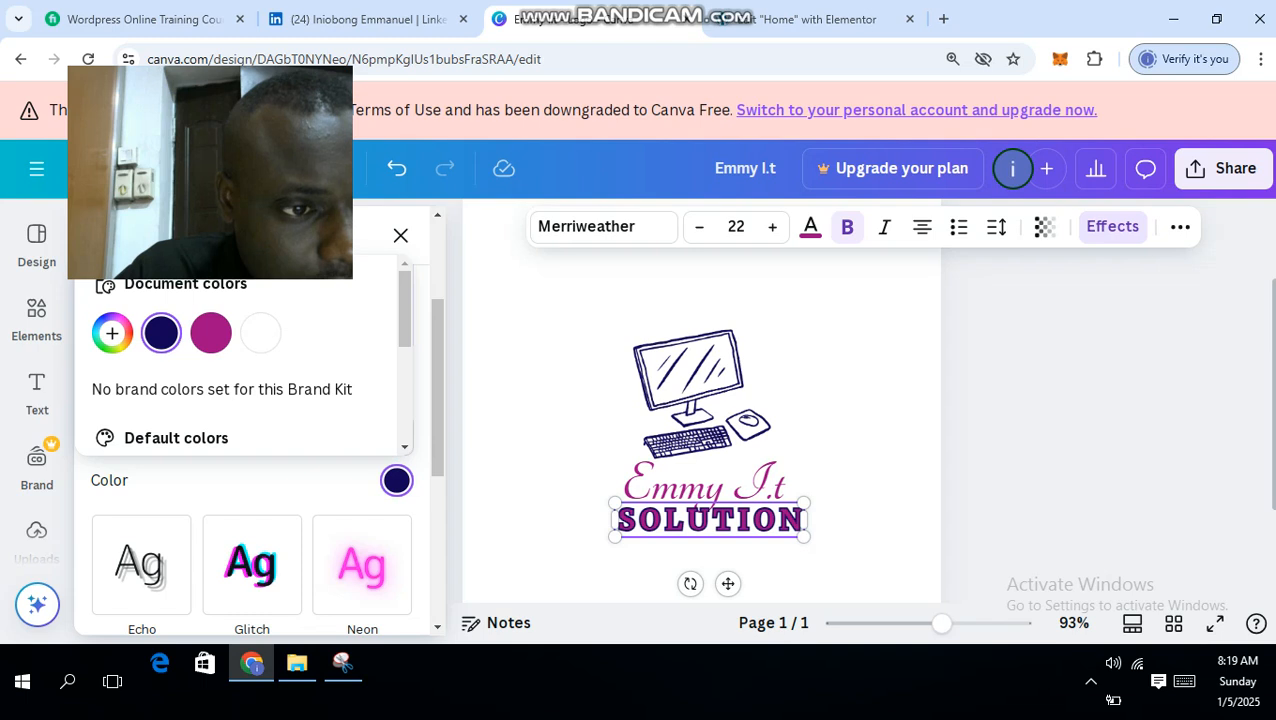
left_click(261, 333)
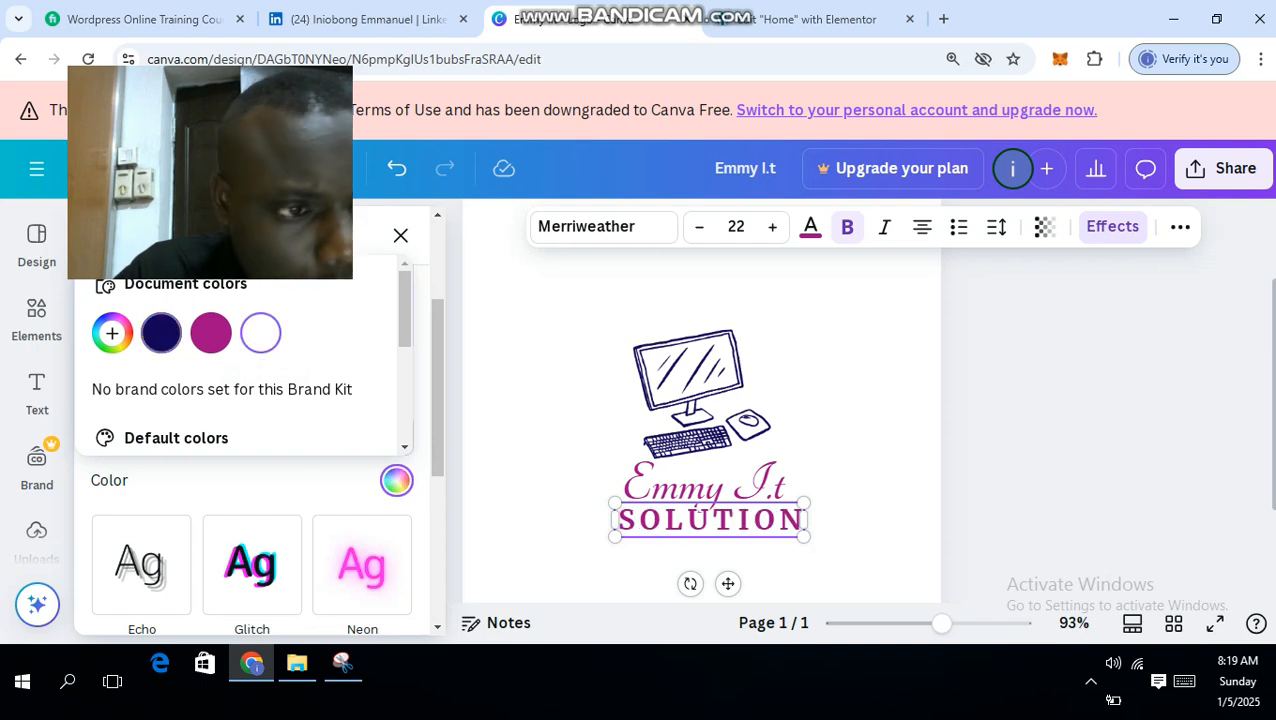
left_click(112, 333)
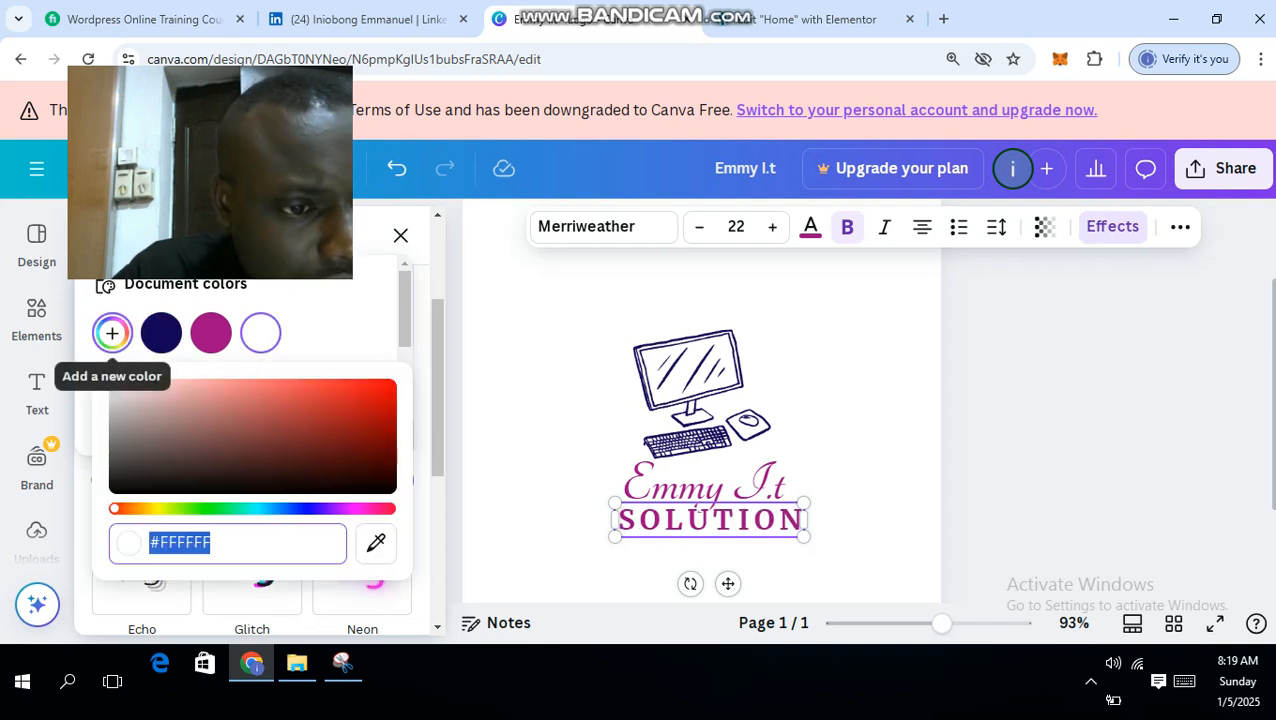
left_click(377, 398)
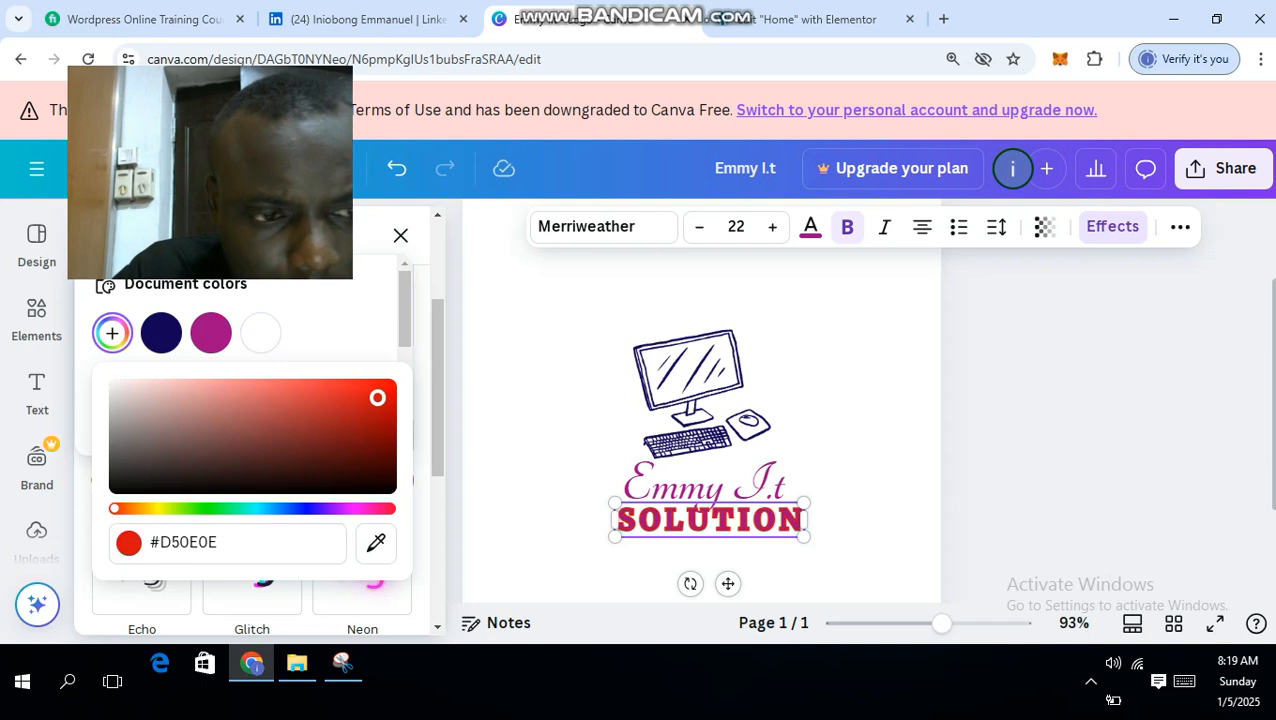
left_click_drag(377, 398, 374, 481)
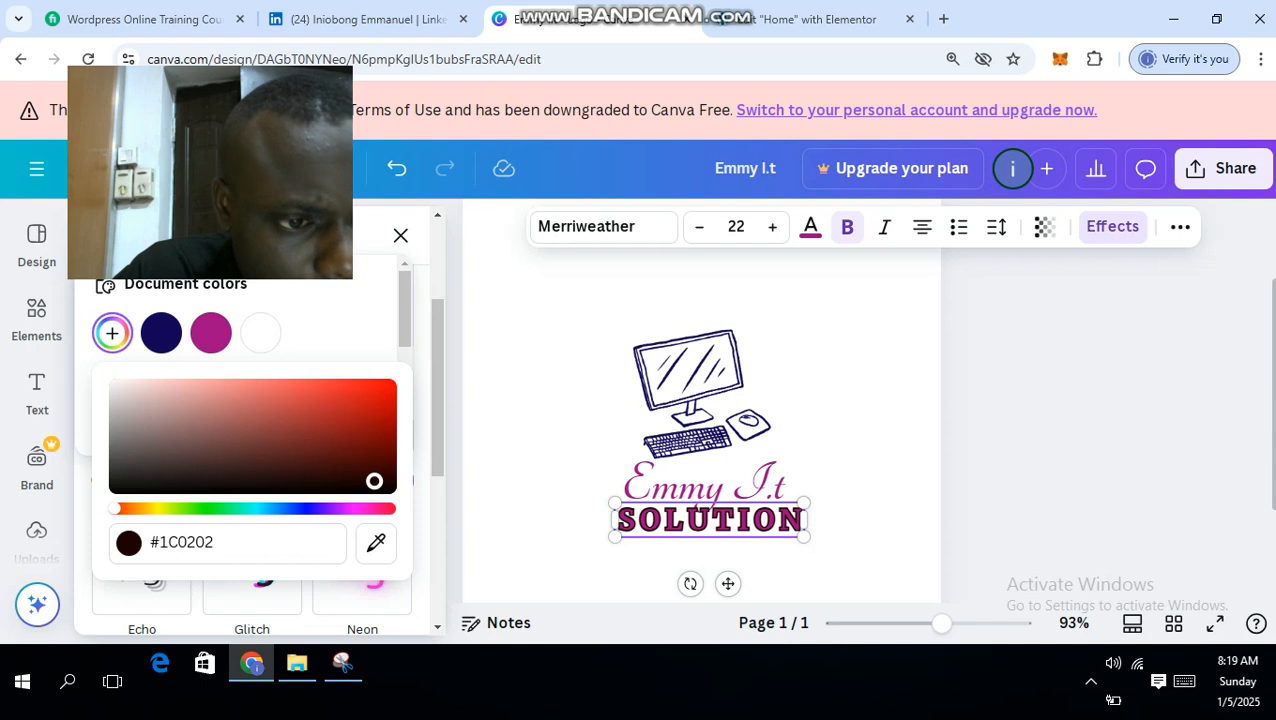
left_click_drag(114, 508, 308, 508)
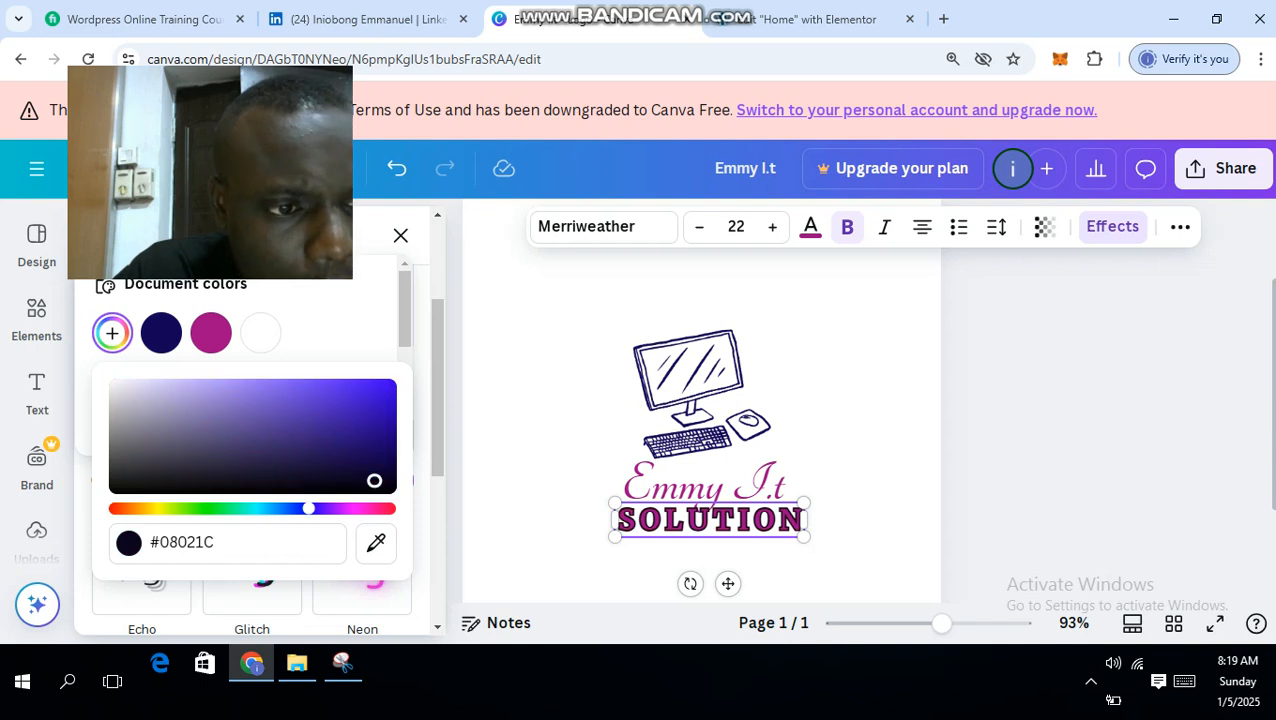
left_click(312, 393)
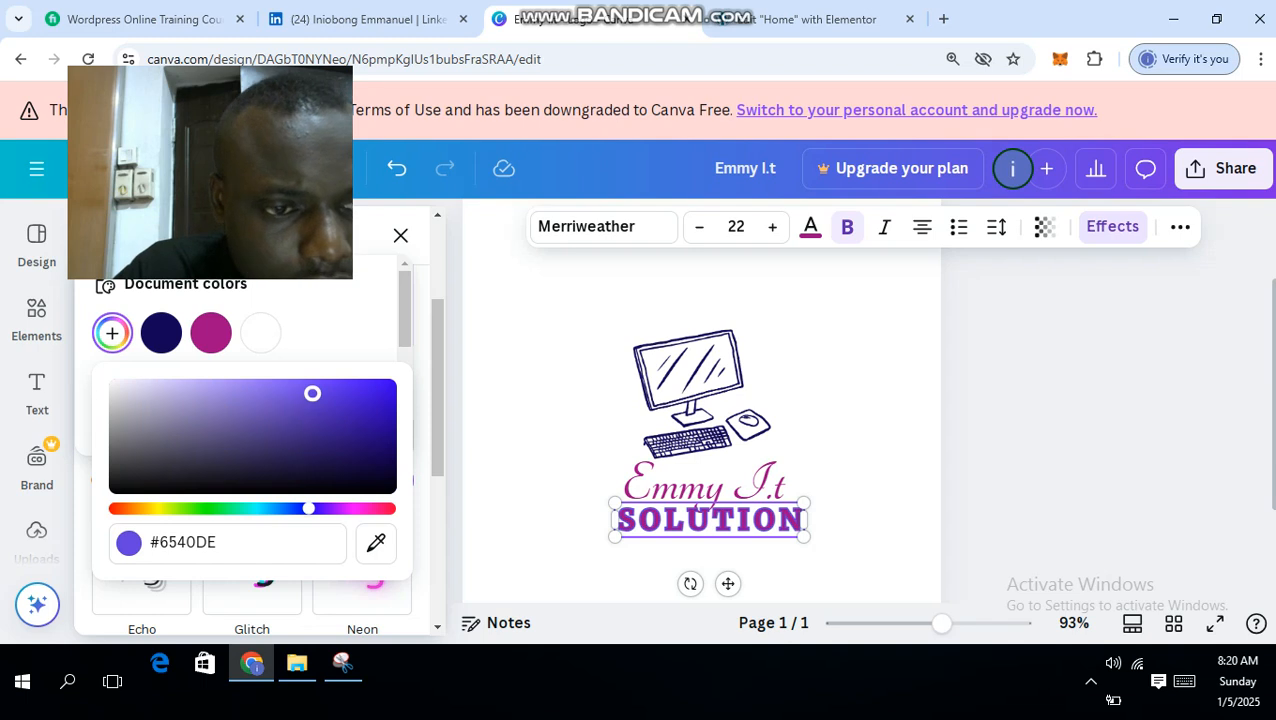
left_click(161, 509)
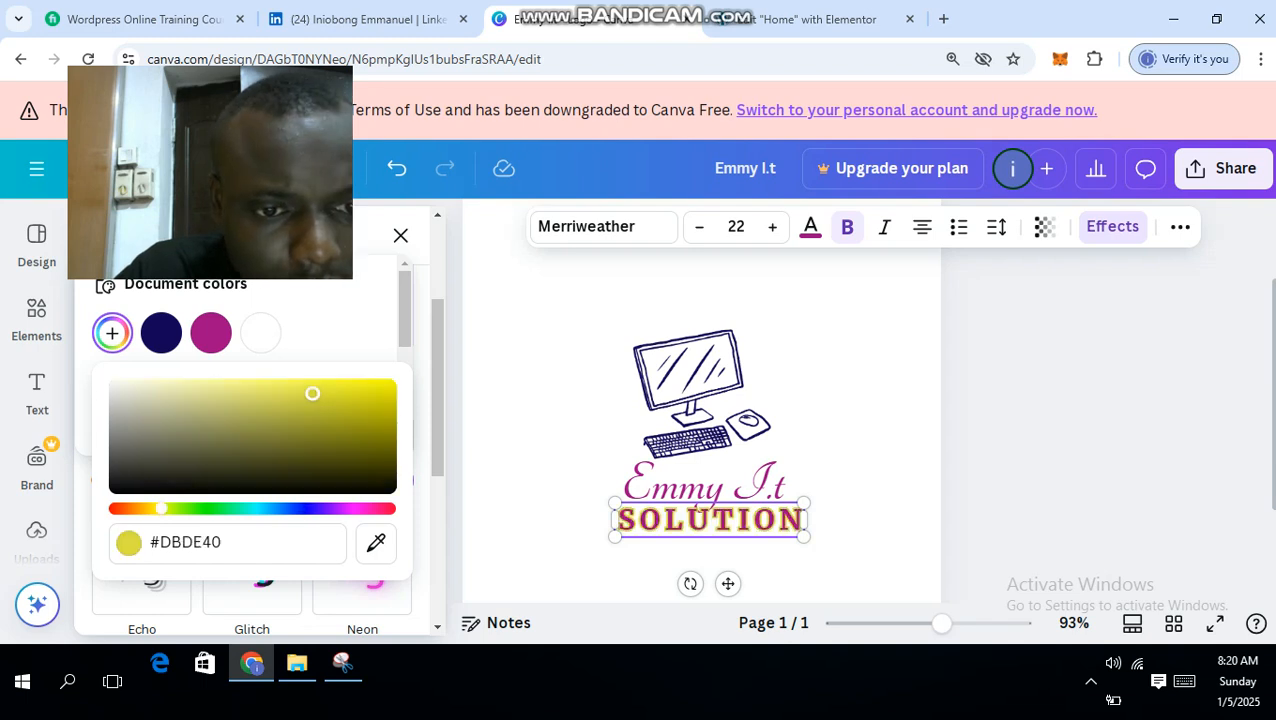
left_click(123, 509)
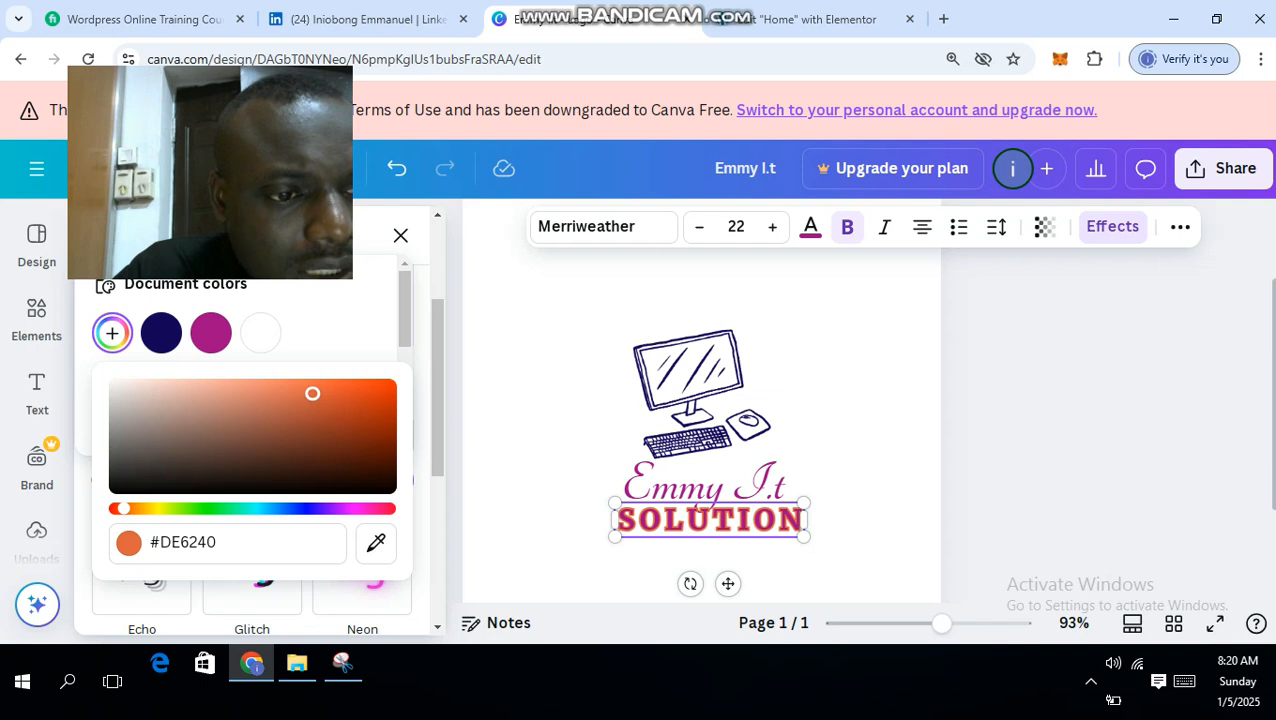
Set the "SOLUTION" outline to the custom deep indigo colour #240A6E
left_click(371, 444)
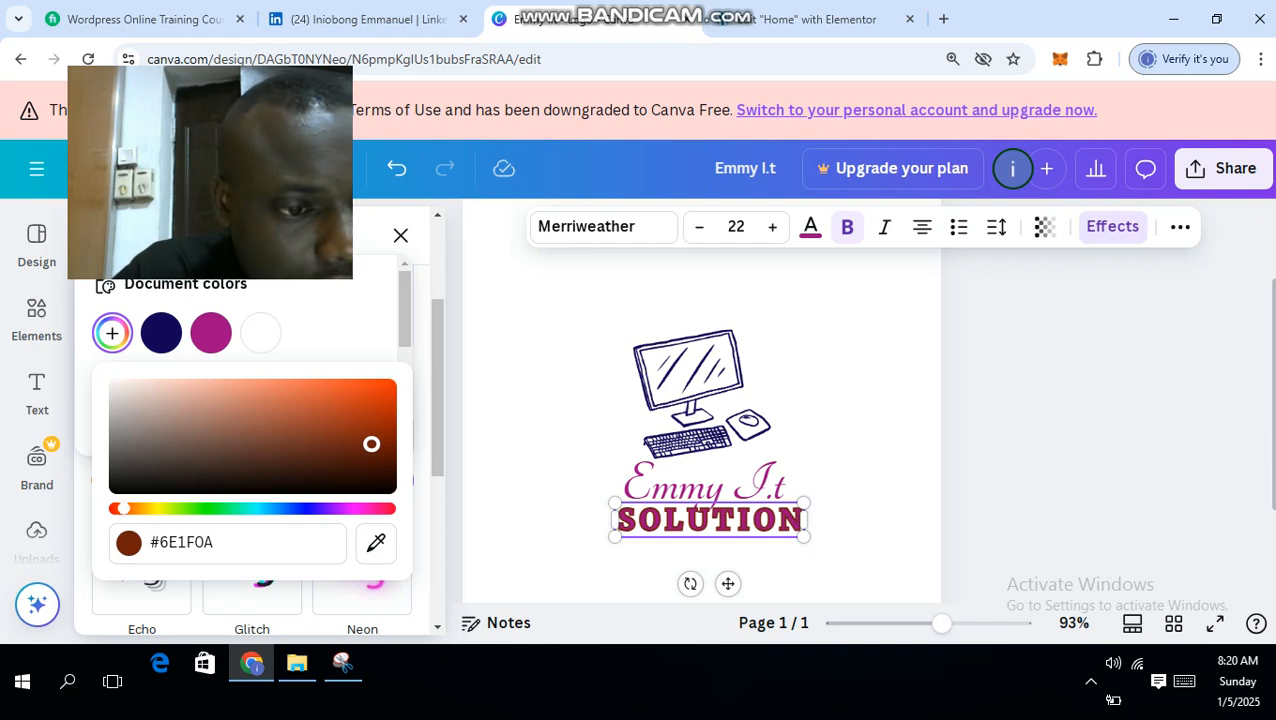
left_click_drag(124, 508, 311, 508)
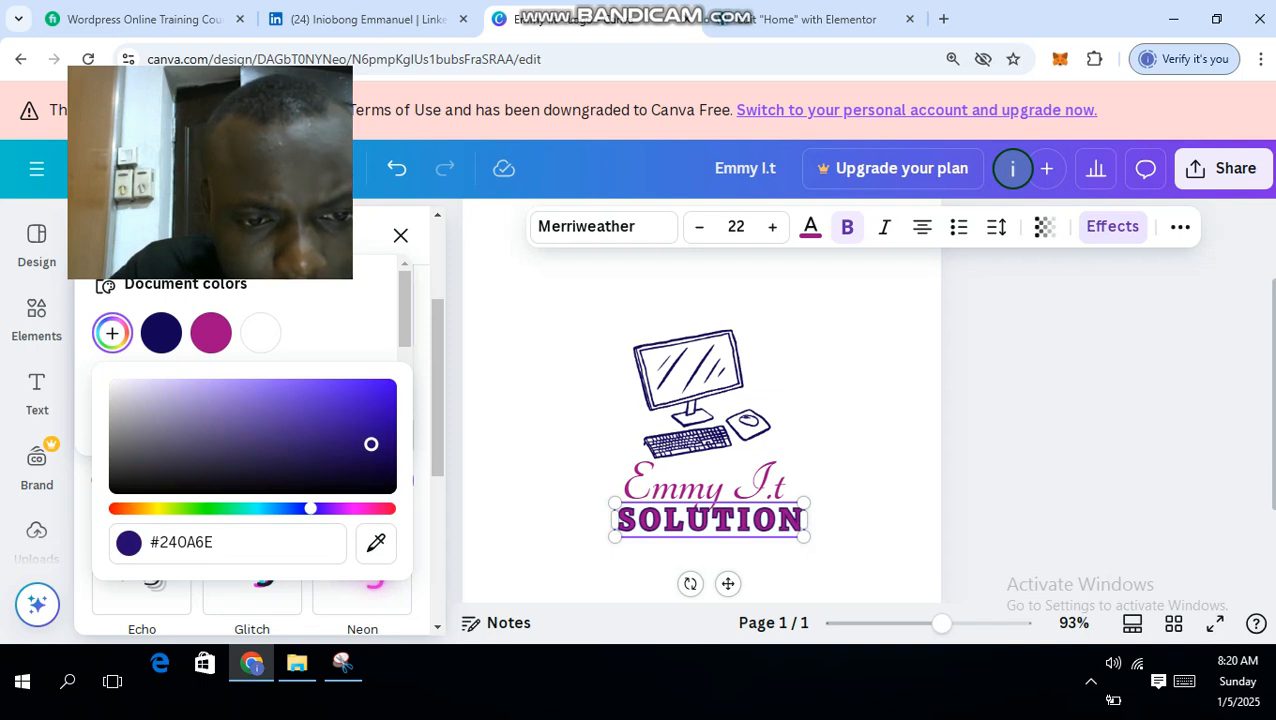
scroll(700, 420, "down", 3)
scroll(700, 420, "up", 2)
Apply the Outline effect to the "Emmy I.t" text and colour the outline with the navy document colour
left_click(700, 445)
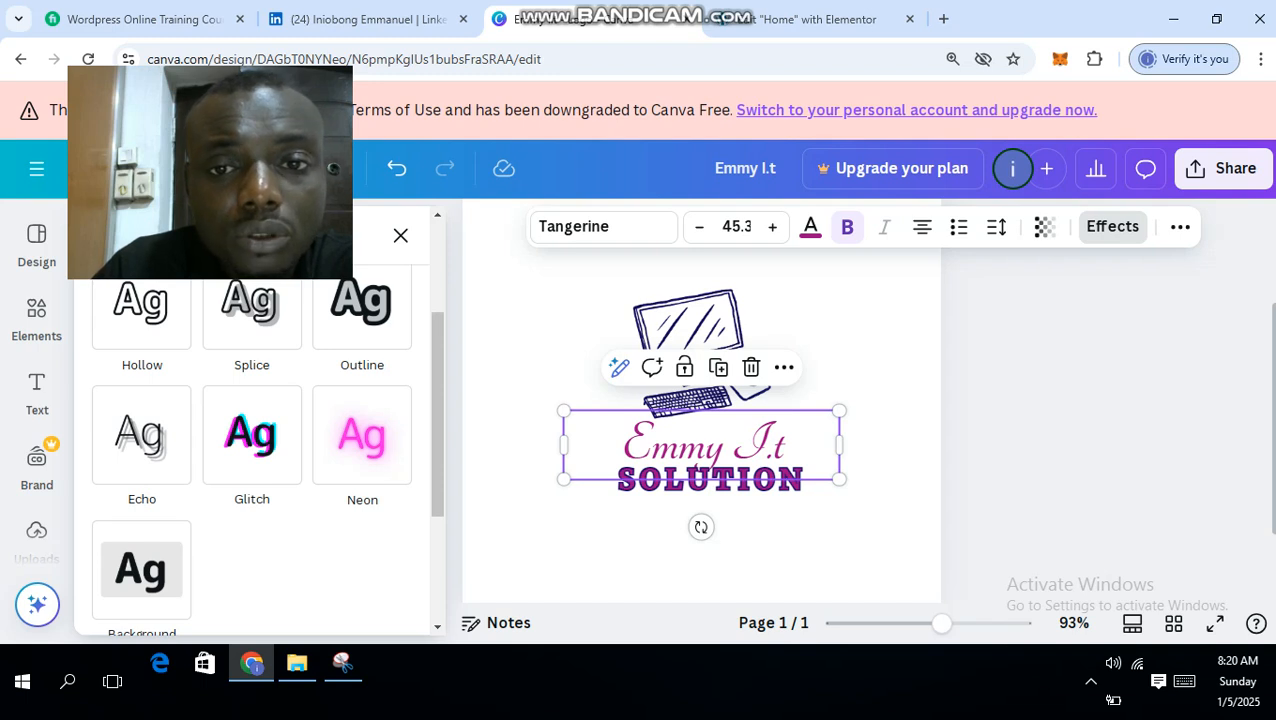
left_click(700, 450)
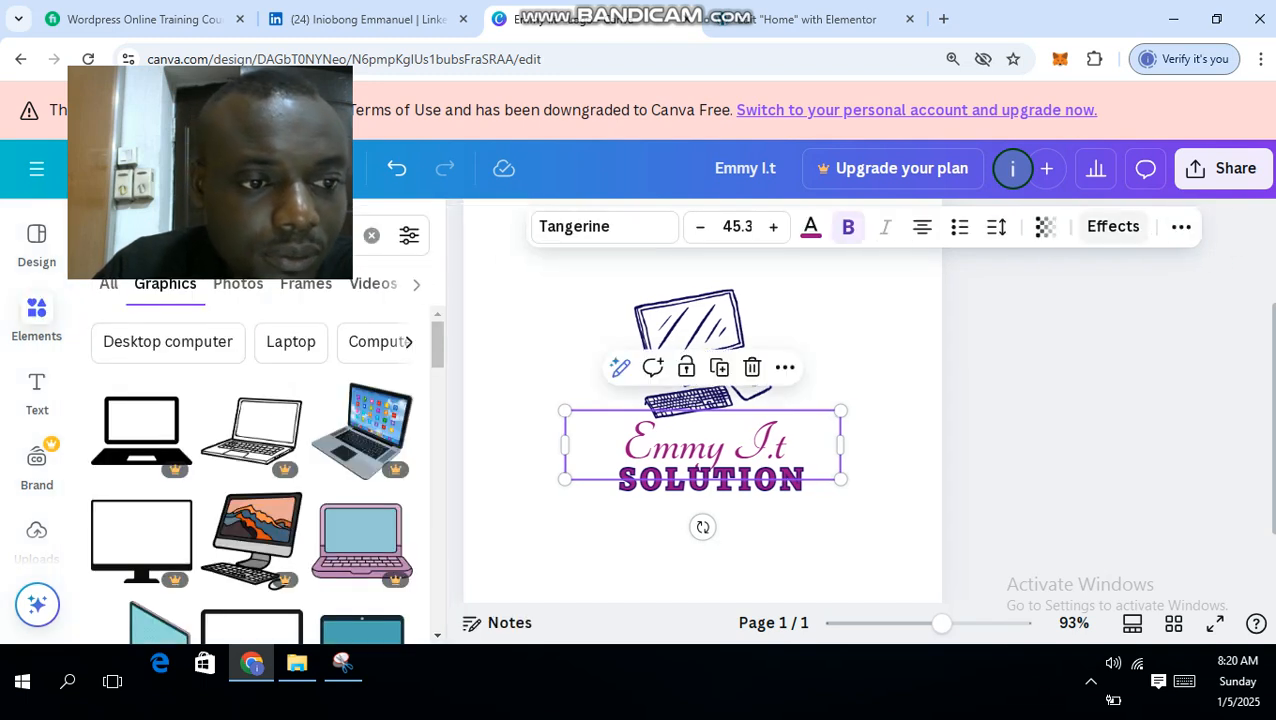
left_click(1117, 226)
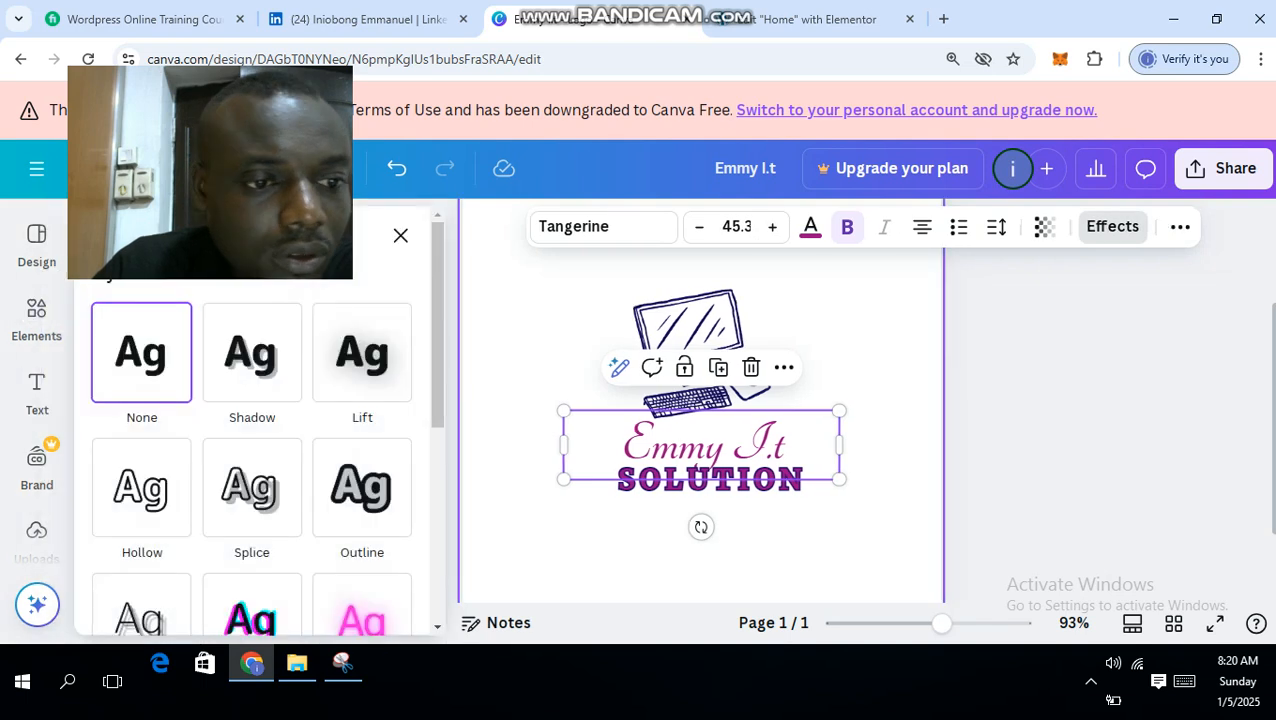
left_click(362, 487)
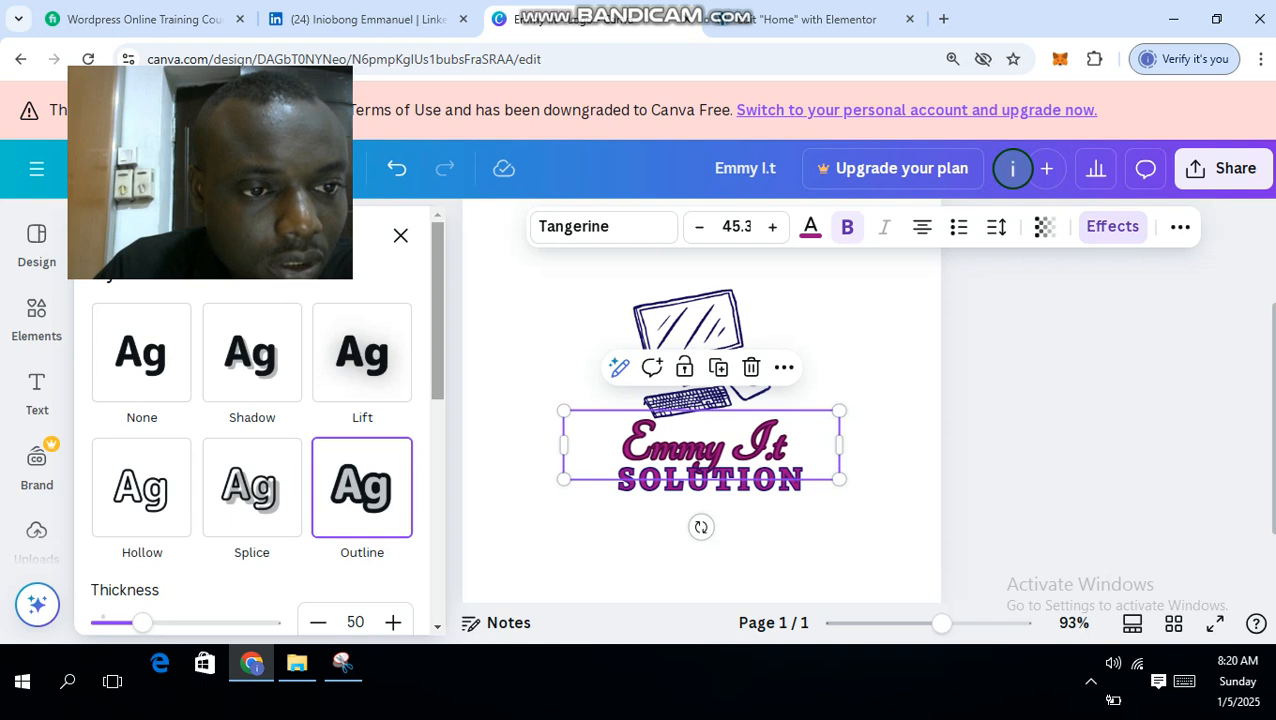
scroll(257, 427, "down", 3)
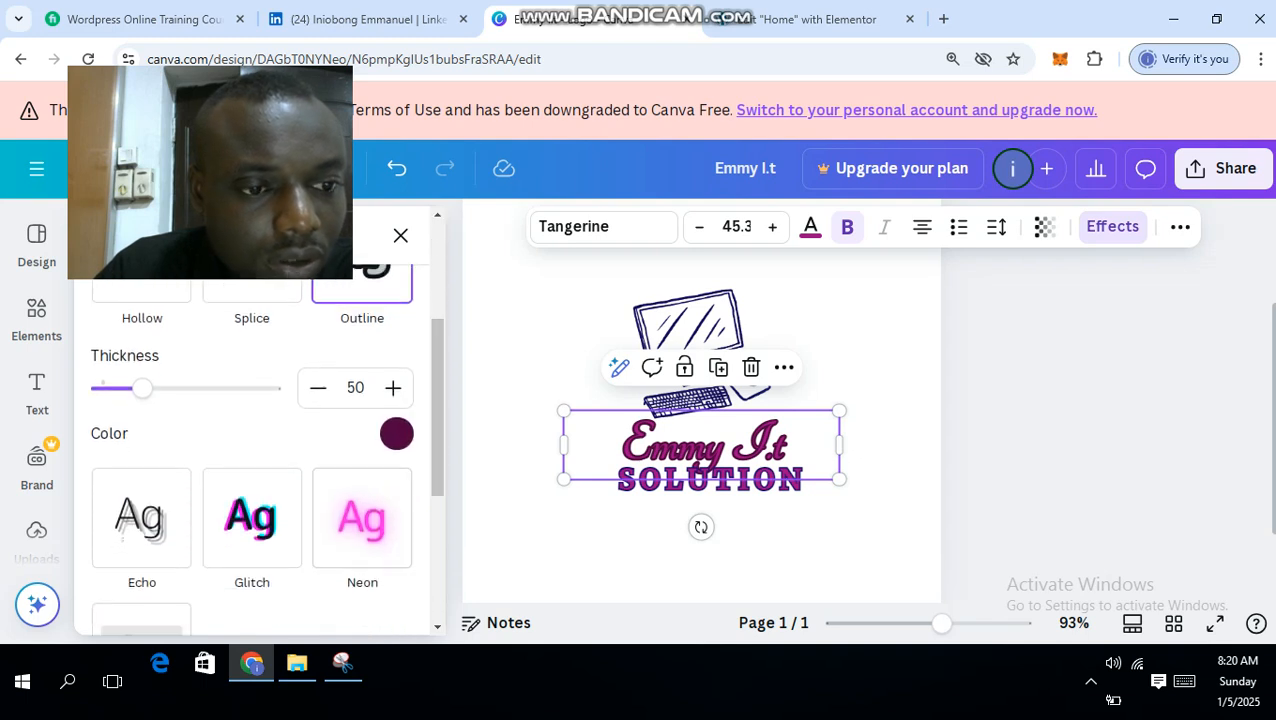
left_click(396, 433)
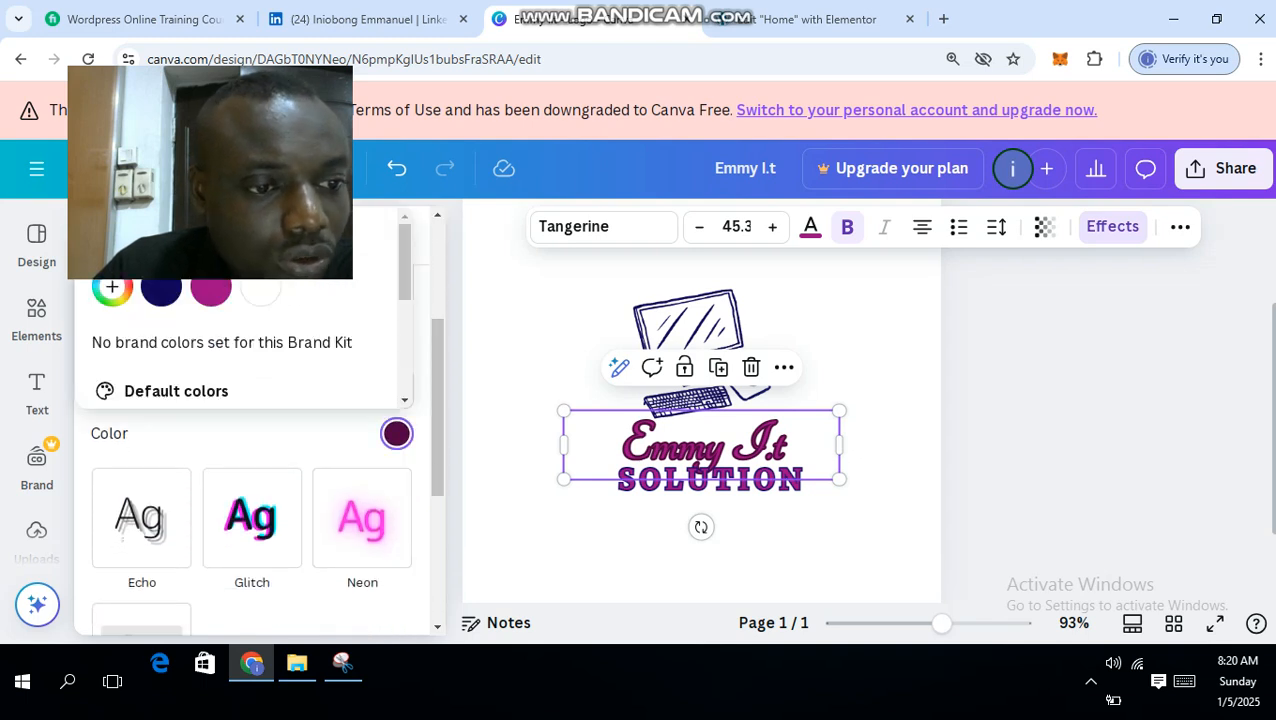
scroll(254, 500, "up", 1)
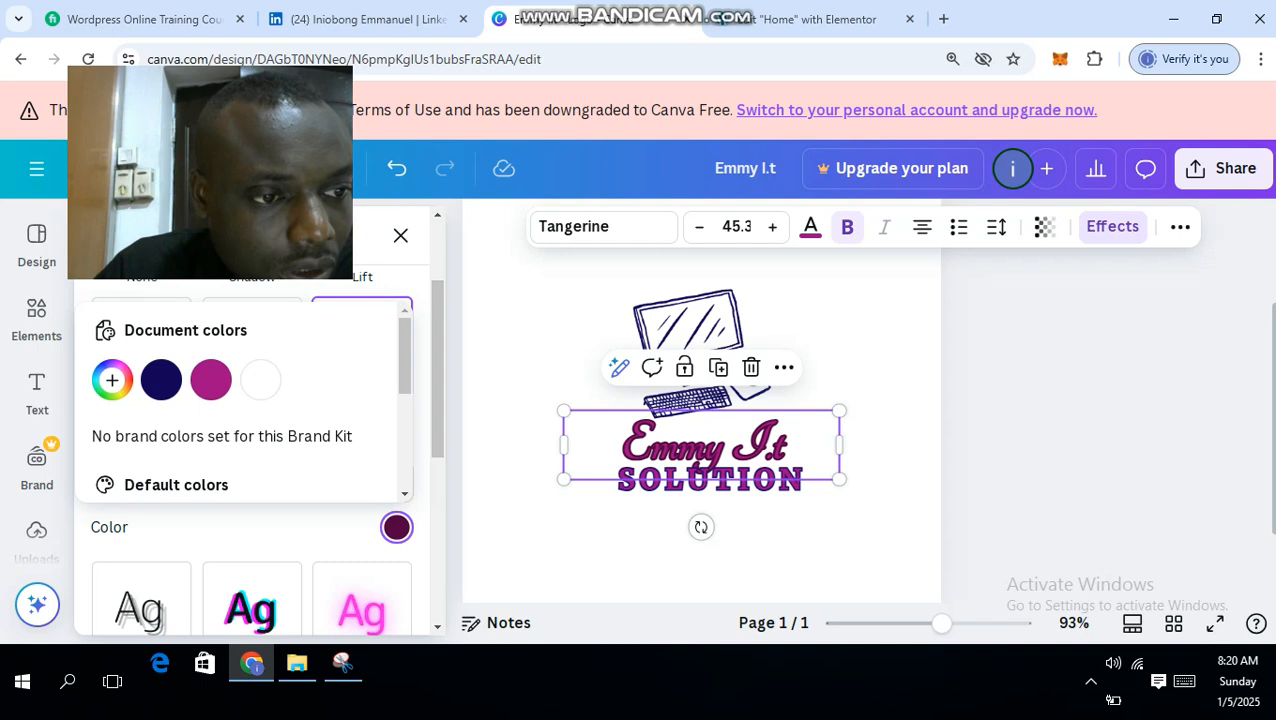
left_click(161, 380)
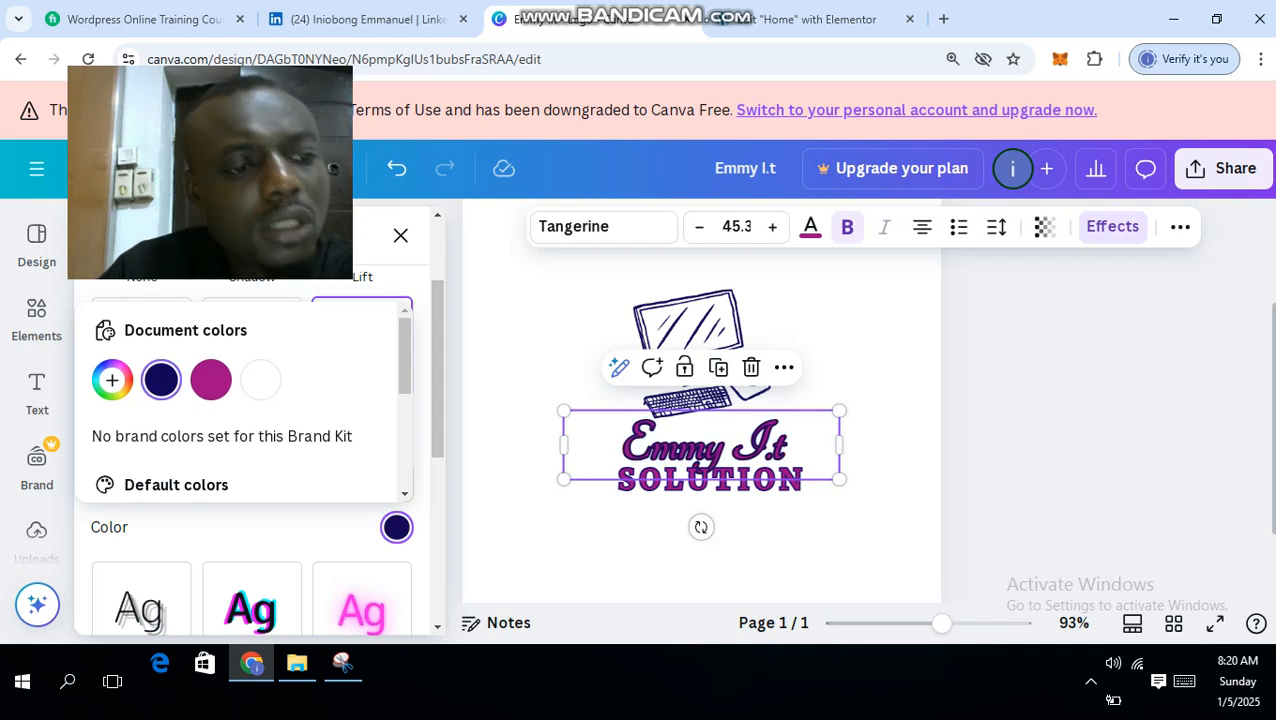
Set the outline thickness of the "Emmy I.t" text to 28
scroll(396, 433, "down", 1)
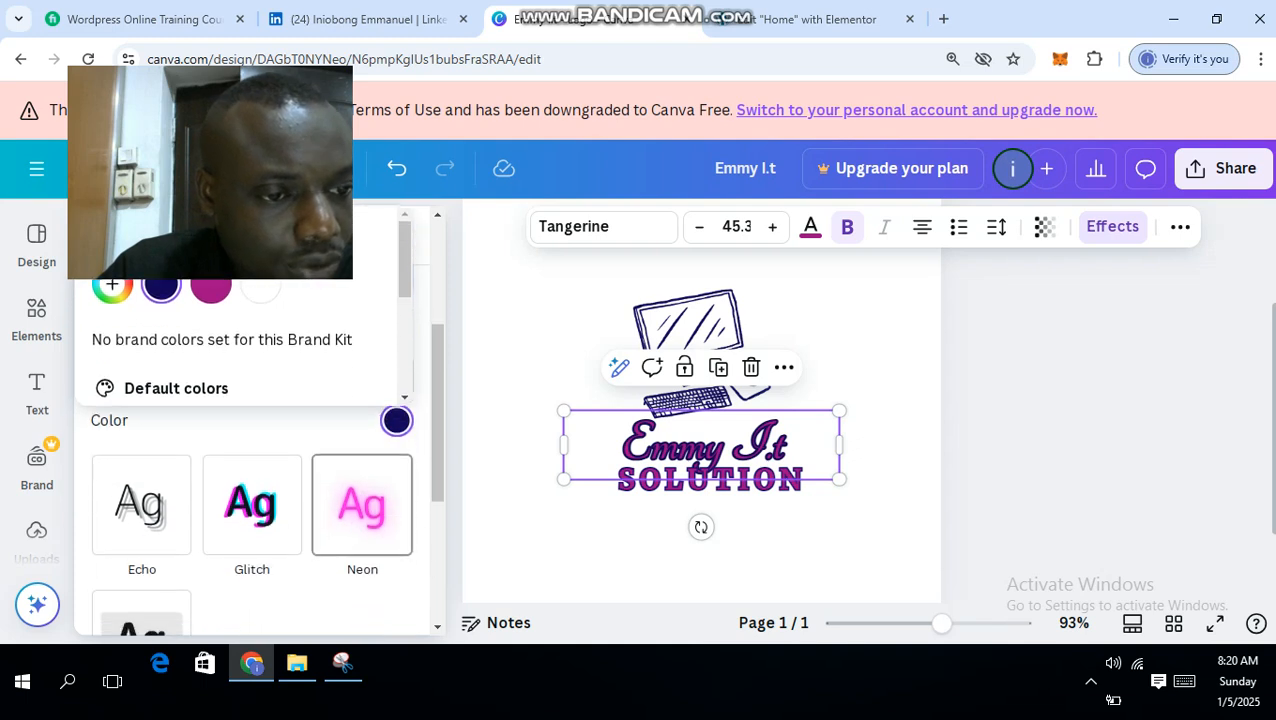
scroll(362, 518, "down", 1)
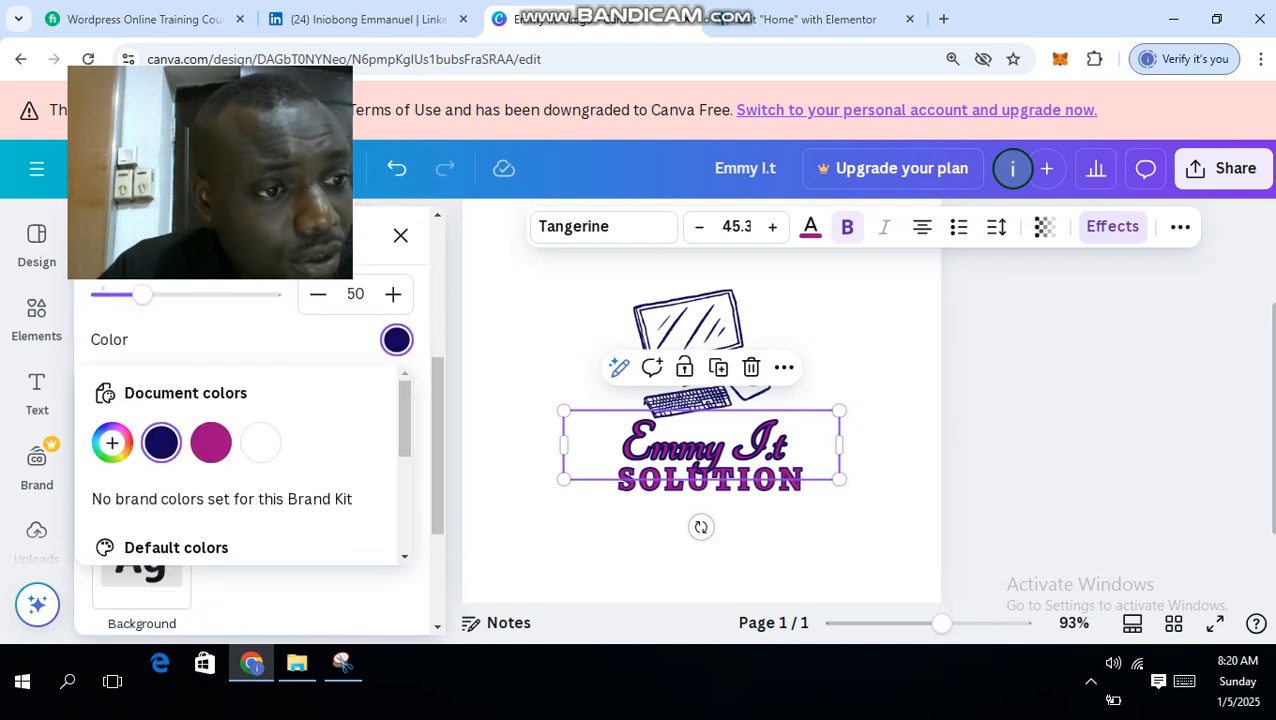
left_click_drag(143, 294, 123, 294)
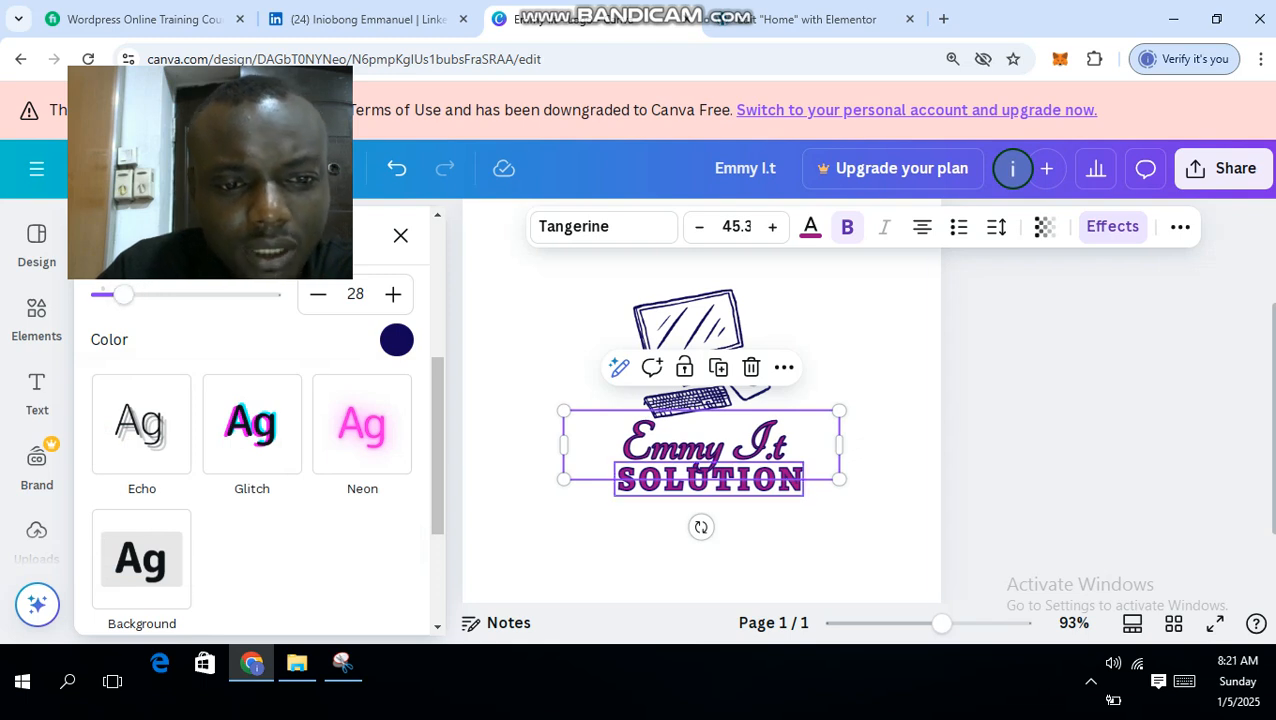
Examine the "SOLUTION" outline settings and the overall look of the logo on the page
left_click(698, 468)
scroll(700, 420, "up", 2)
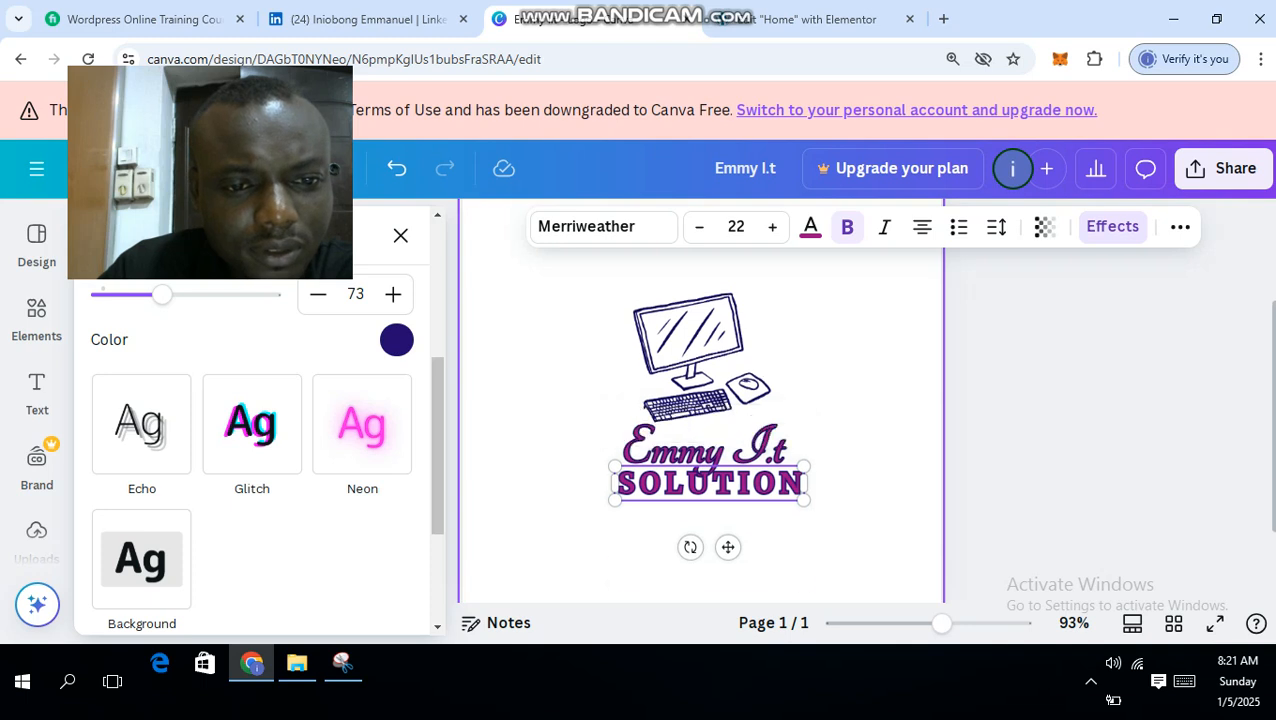
scroll(700, 420, "down", 2)
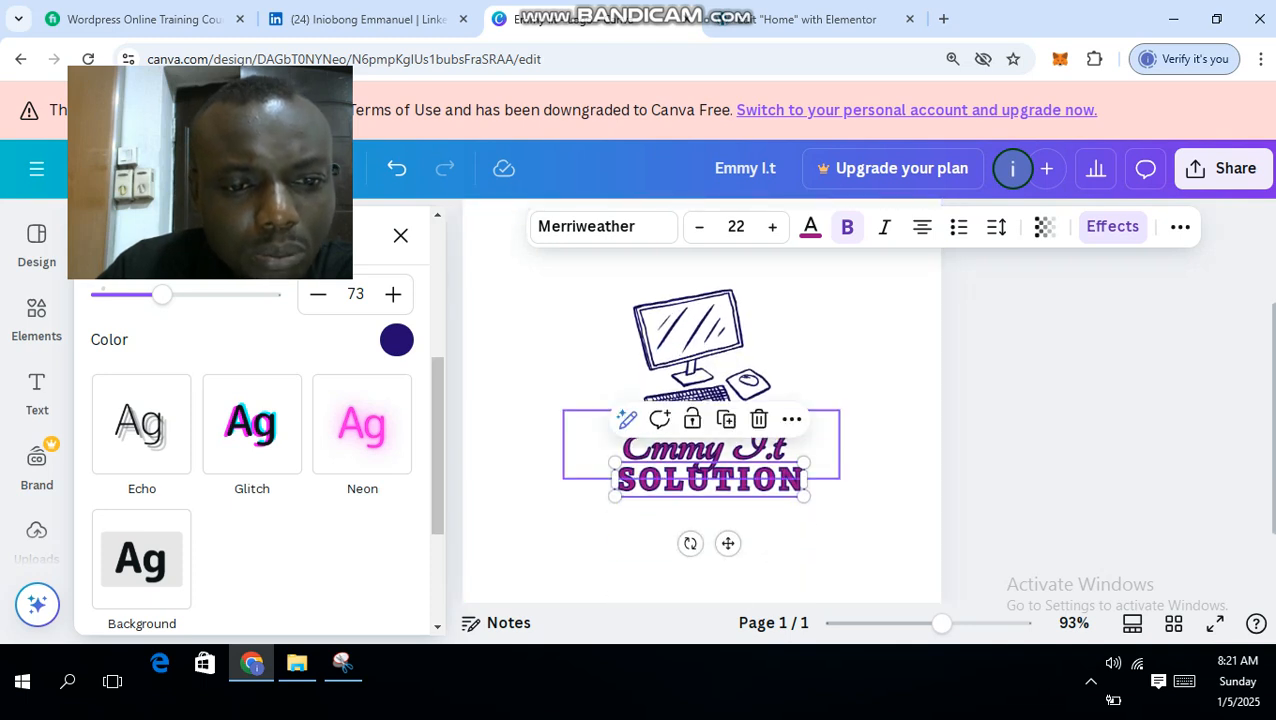
left_click(856, 420)
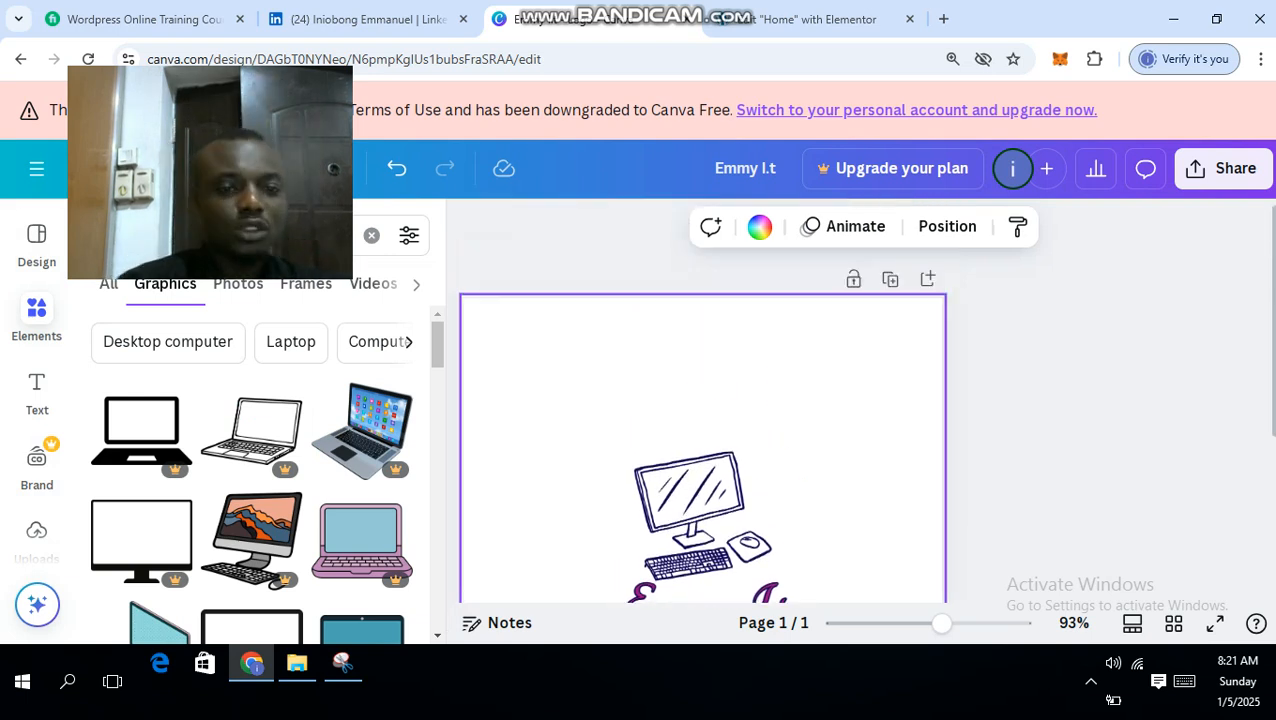
scroll(703, 440, "down", 2)
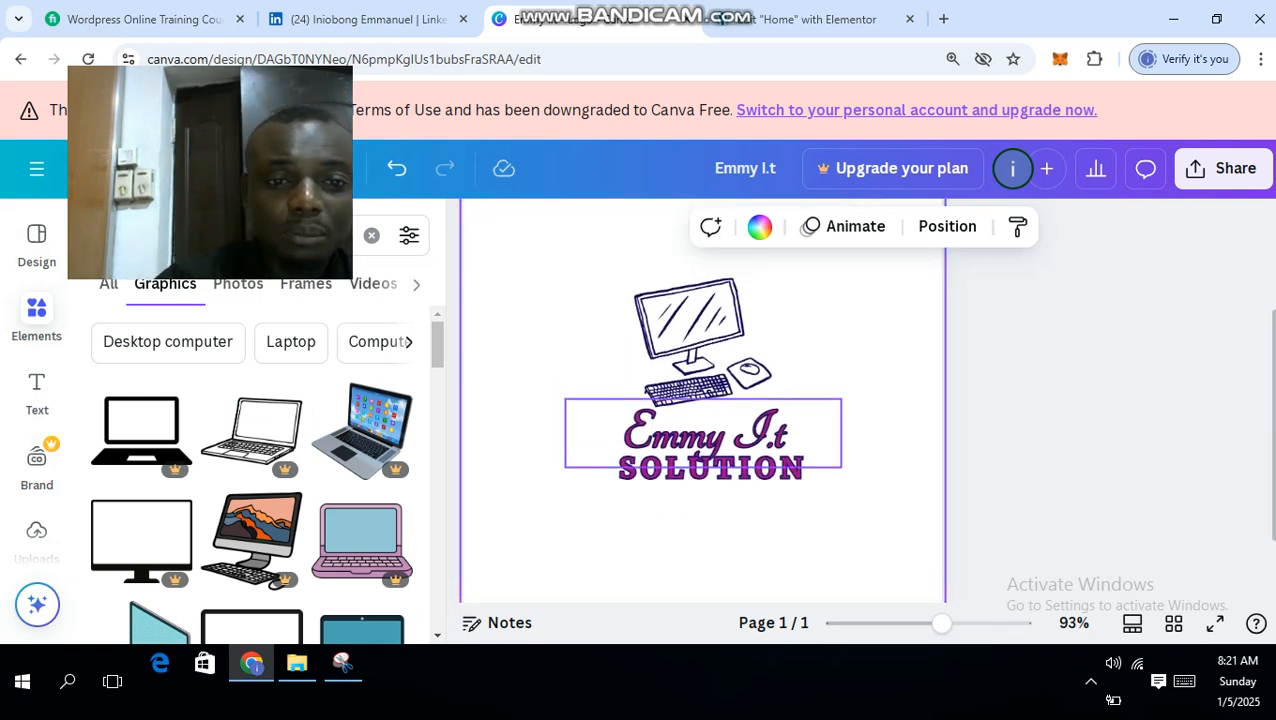
scroll(703, 440, "up", 2)
scroll(697, 488, "down", 2)
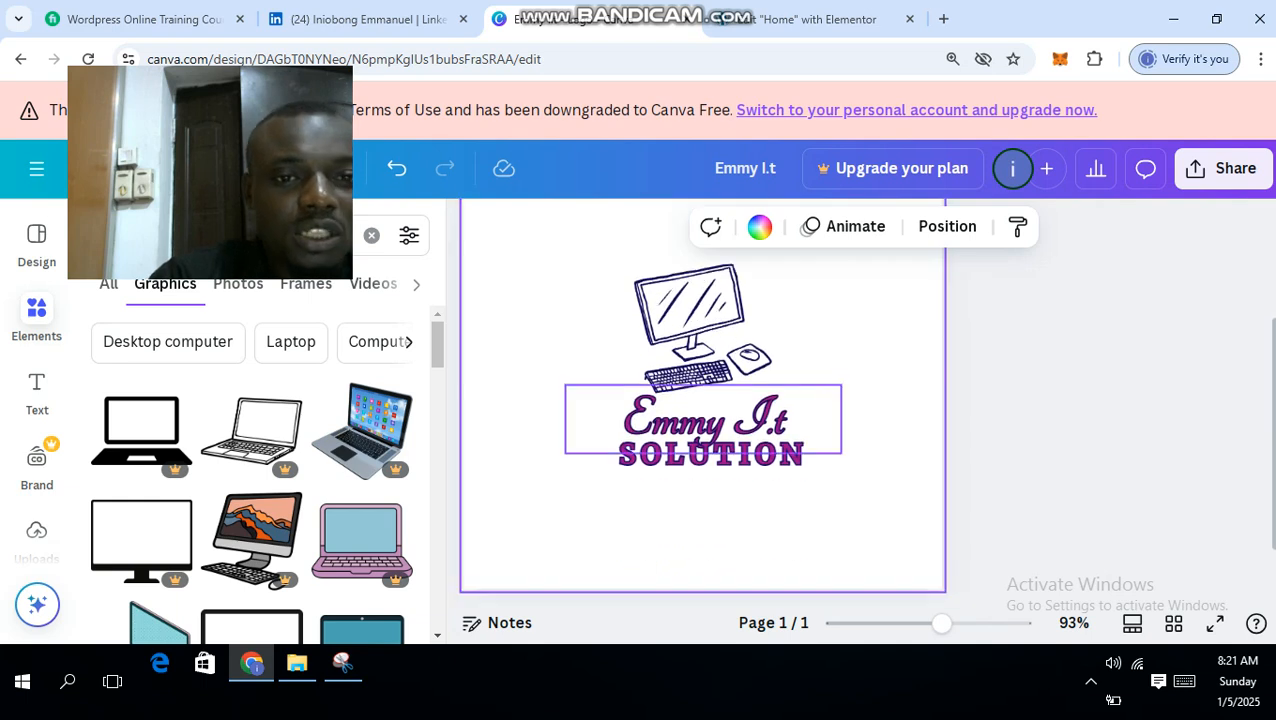
scroll(697, 488, "up", 2)
scroll(697, 488, "down", 2)
scroll(697, 488, "down", 1)
scroll(697, 488, "up", 2)
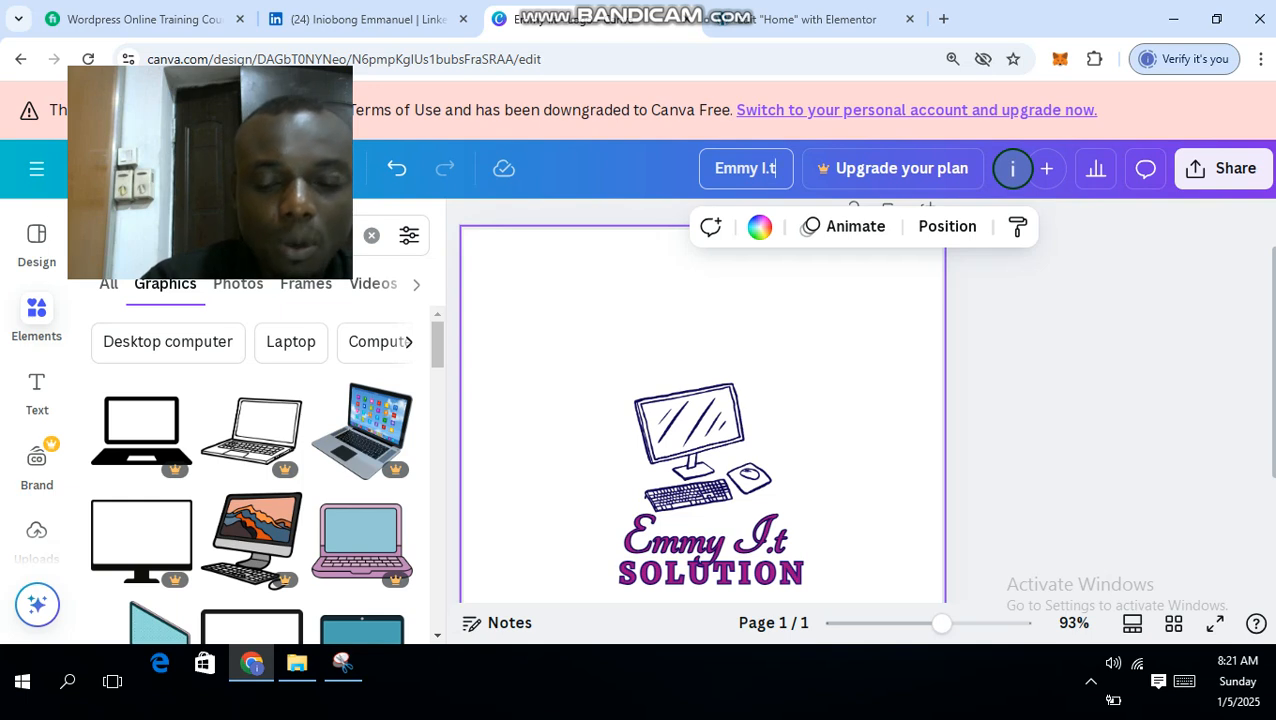
Rename the design as "lOGO EMMY it"
key("BackSpace")
key("BackSpace")
key("BackSpace")
key("BackSpace")
key("BackSpace")
key("BackSpace")
key("BackSpace")
key("BackSpace")
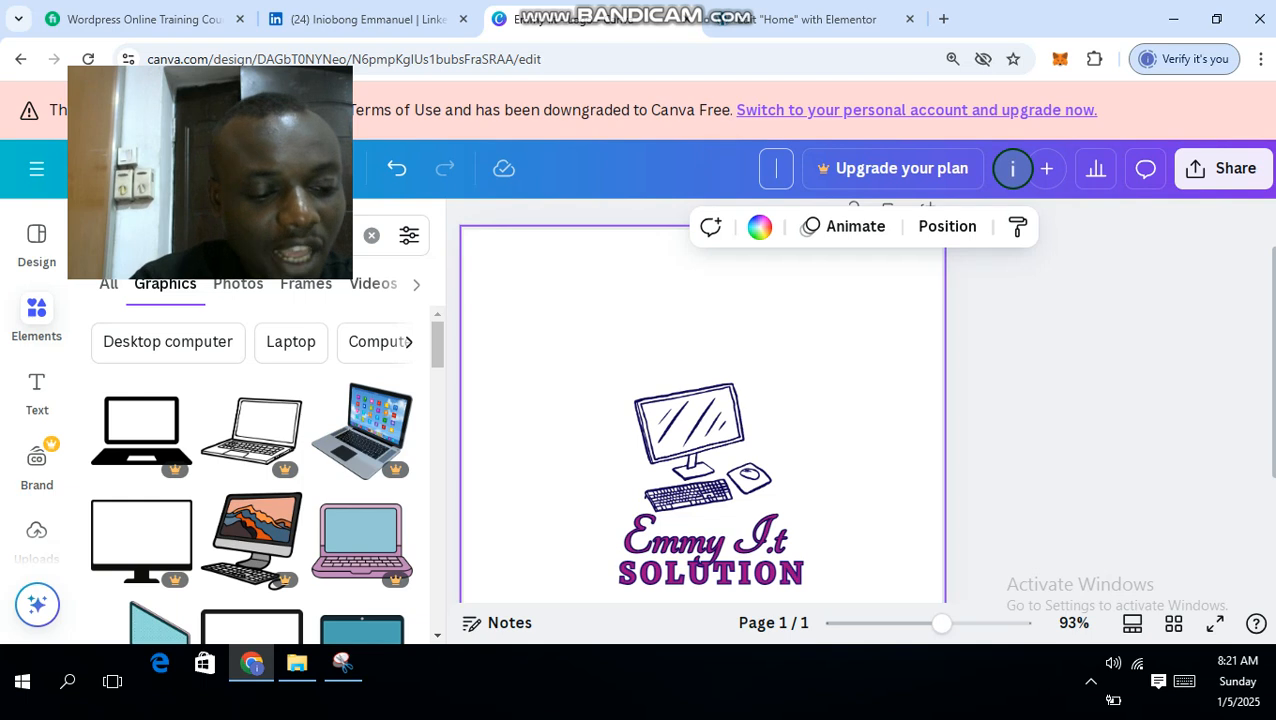
type("lOG")
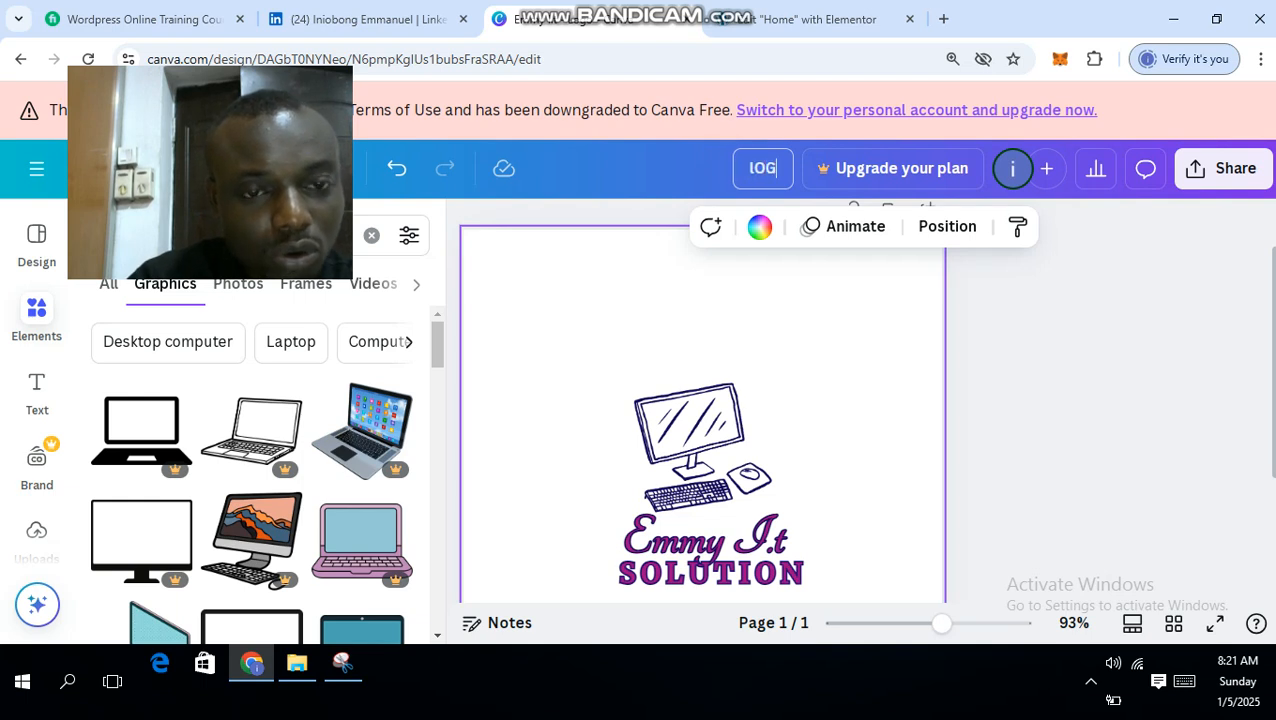
type("O eMMY it")
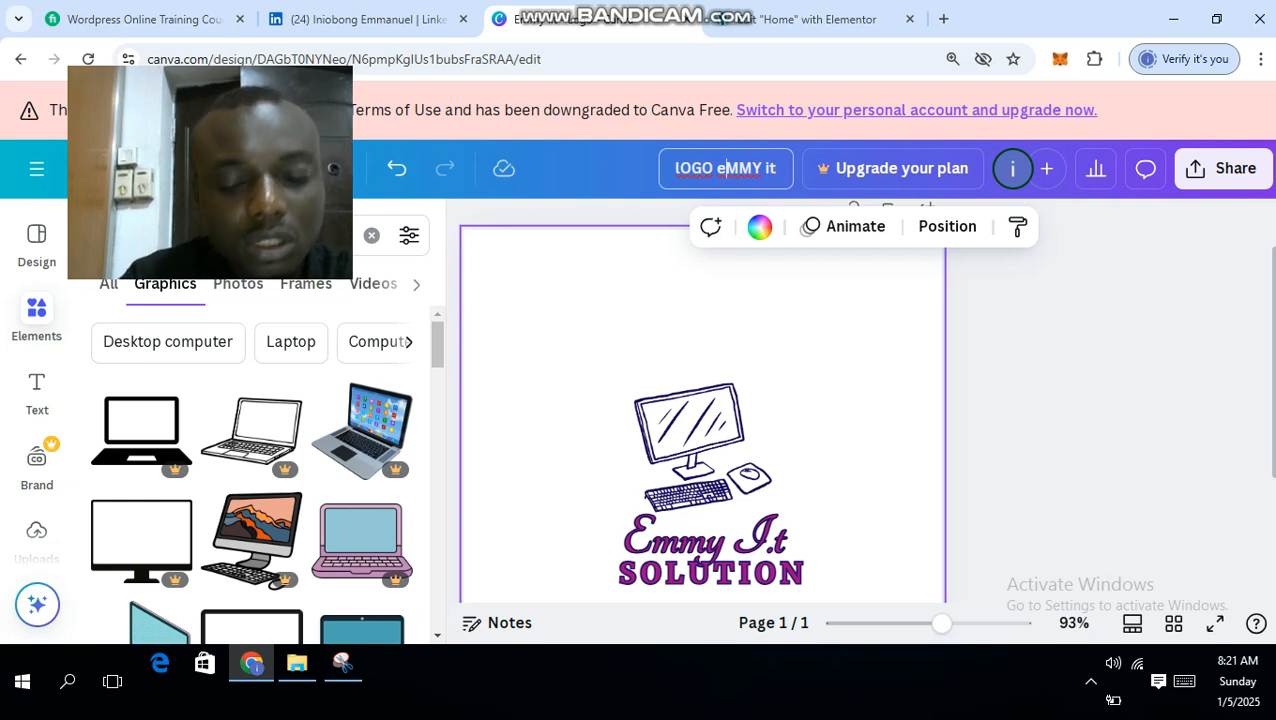
key("BackSpace")
type("E")
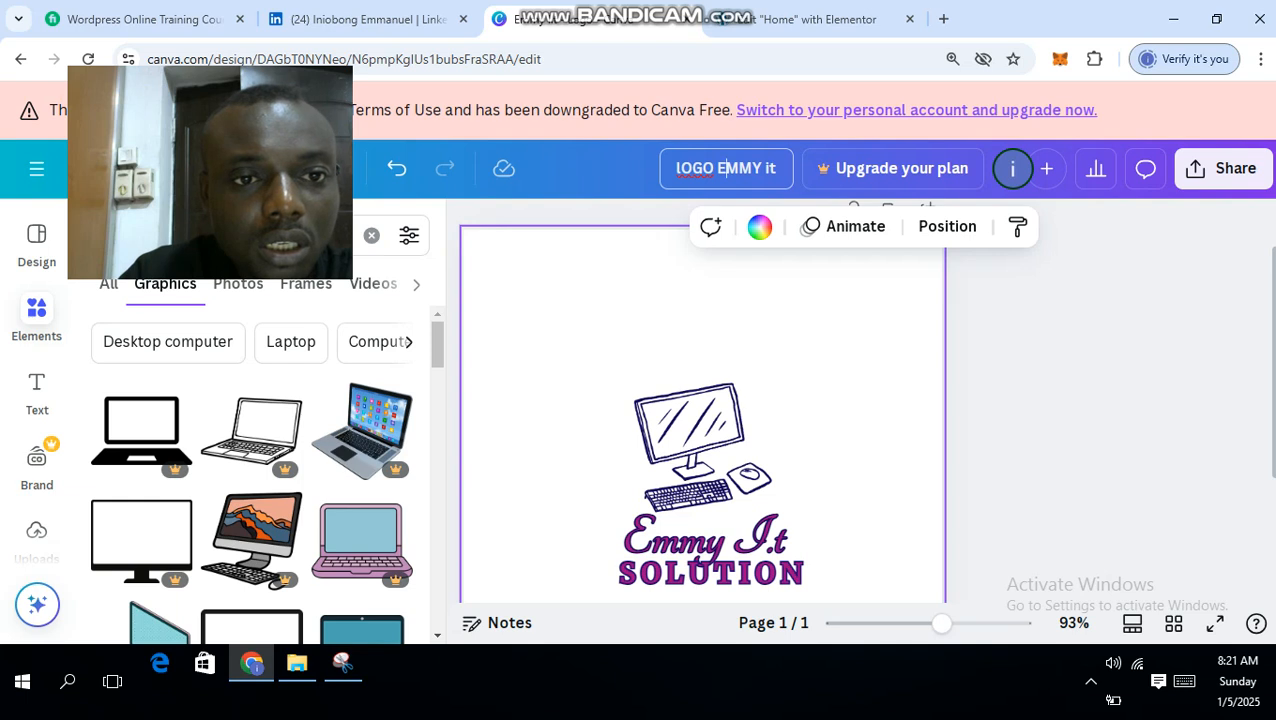
Nudge the computer graphic very slightly upward above the "Emmy I.t" text
scroll(703, 450, "down", 3)
scroll(703, 450, "up", 1)
scroll(703, 400, "up", 2)
scroll(703, 400, "down", 3)
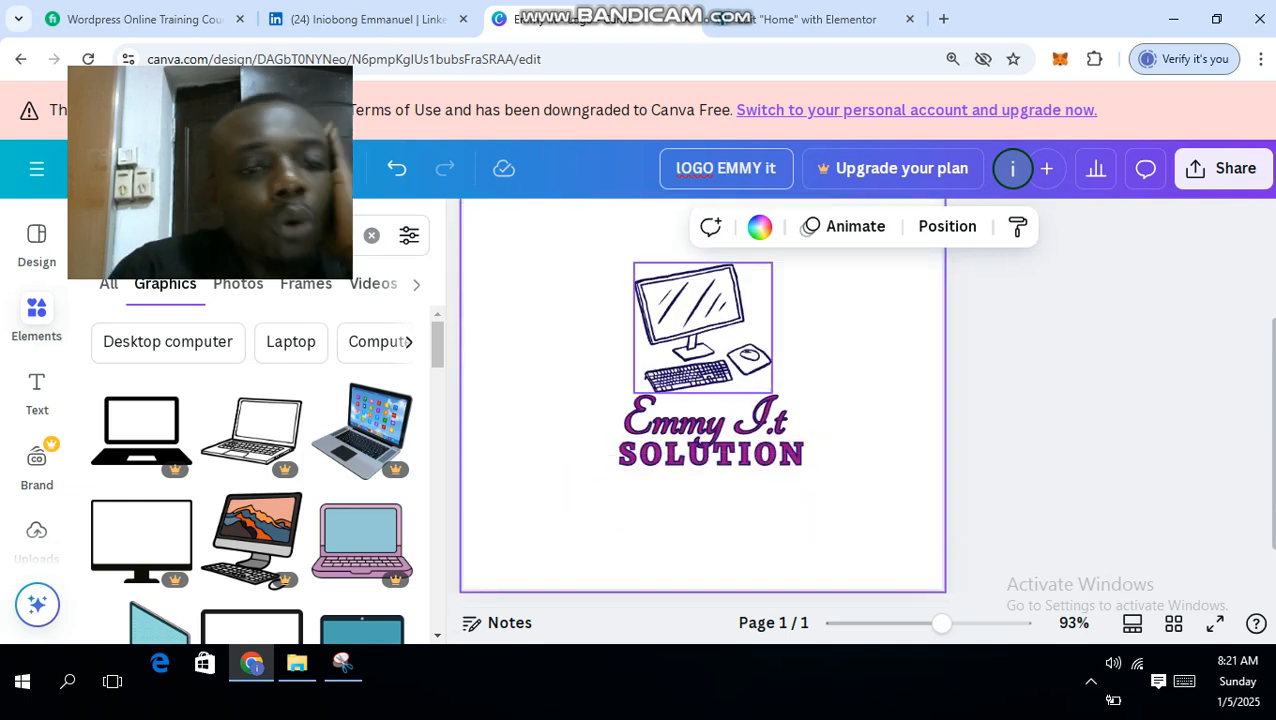
scroll(703, 400, "down", 2)
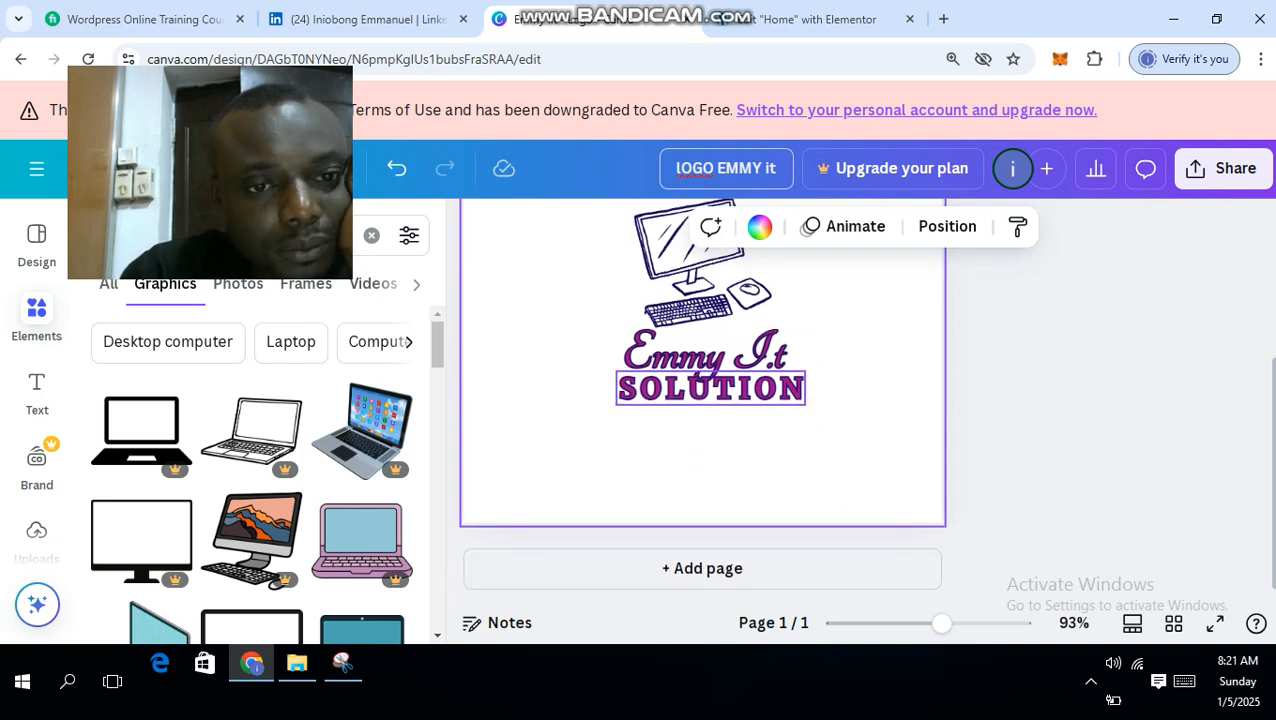
scroll(703, 400, "up", 3)
left_click(702, 447)
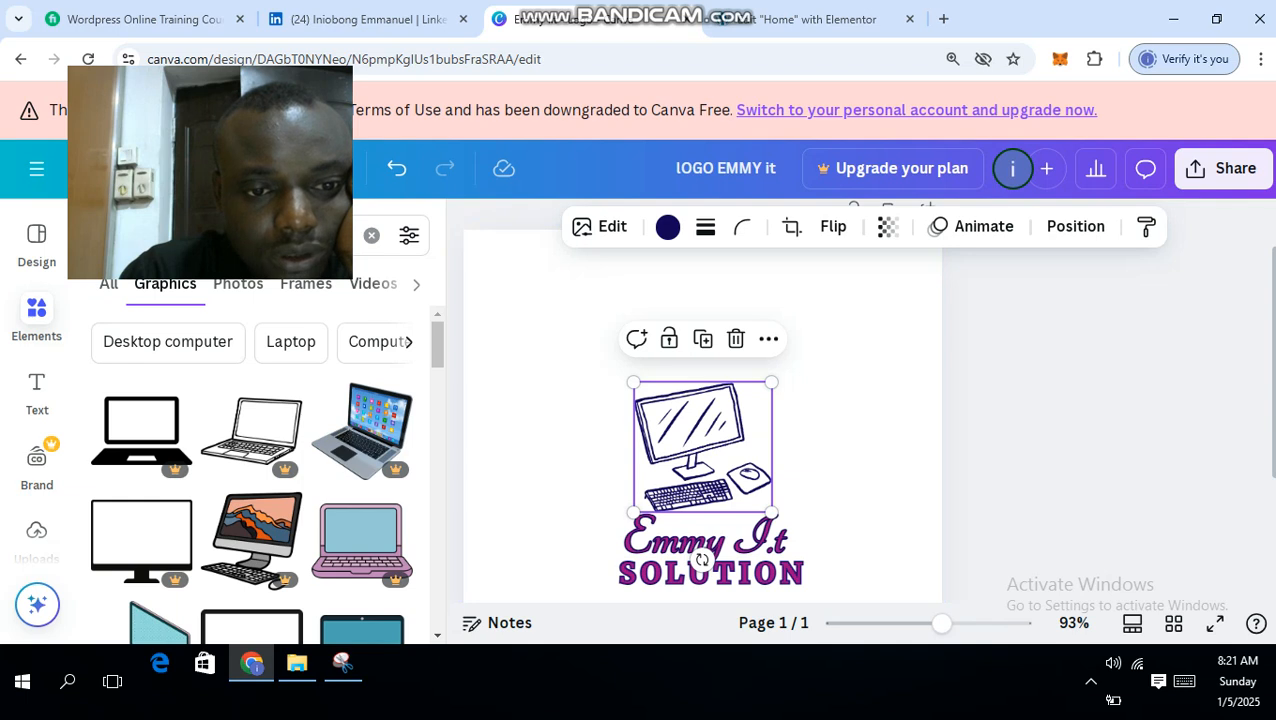
left_click_drag(702, 447, 702, 446)
scroll(702, 446, "down", 2)
scroll(702, 446, "up", 2)
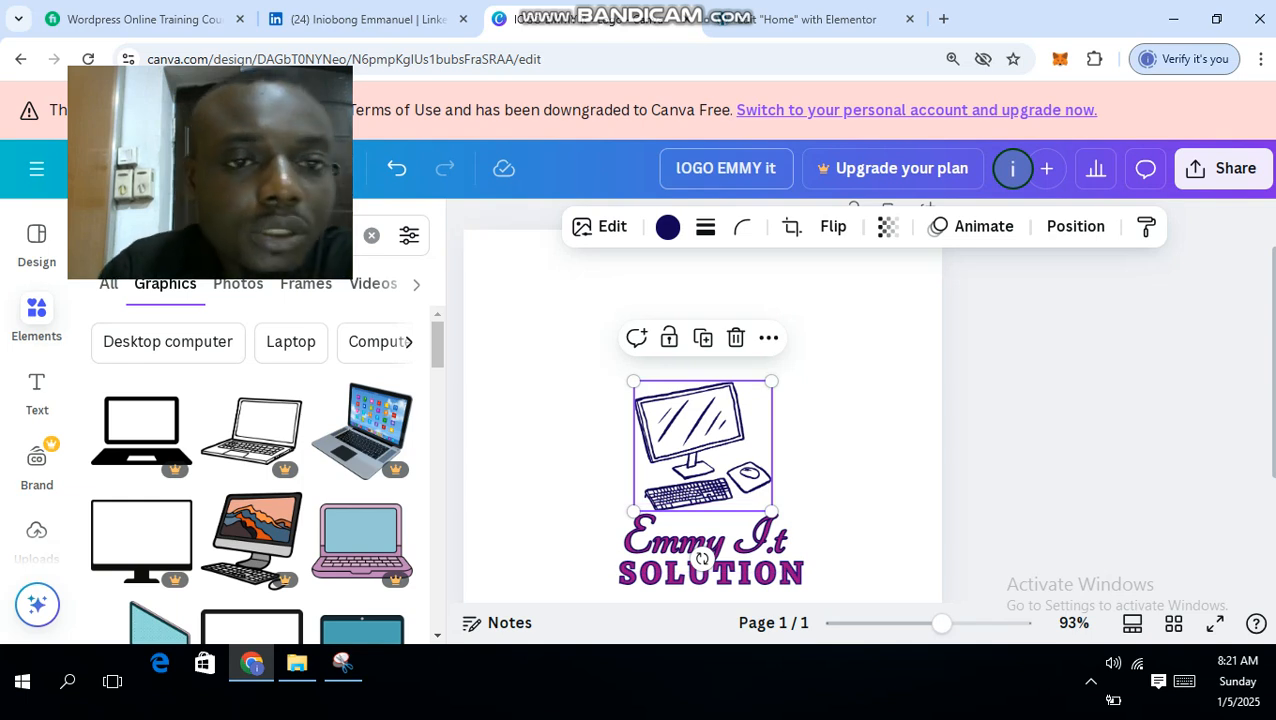
left_click(703, 168)
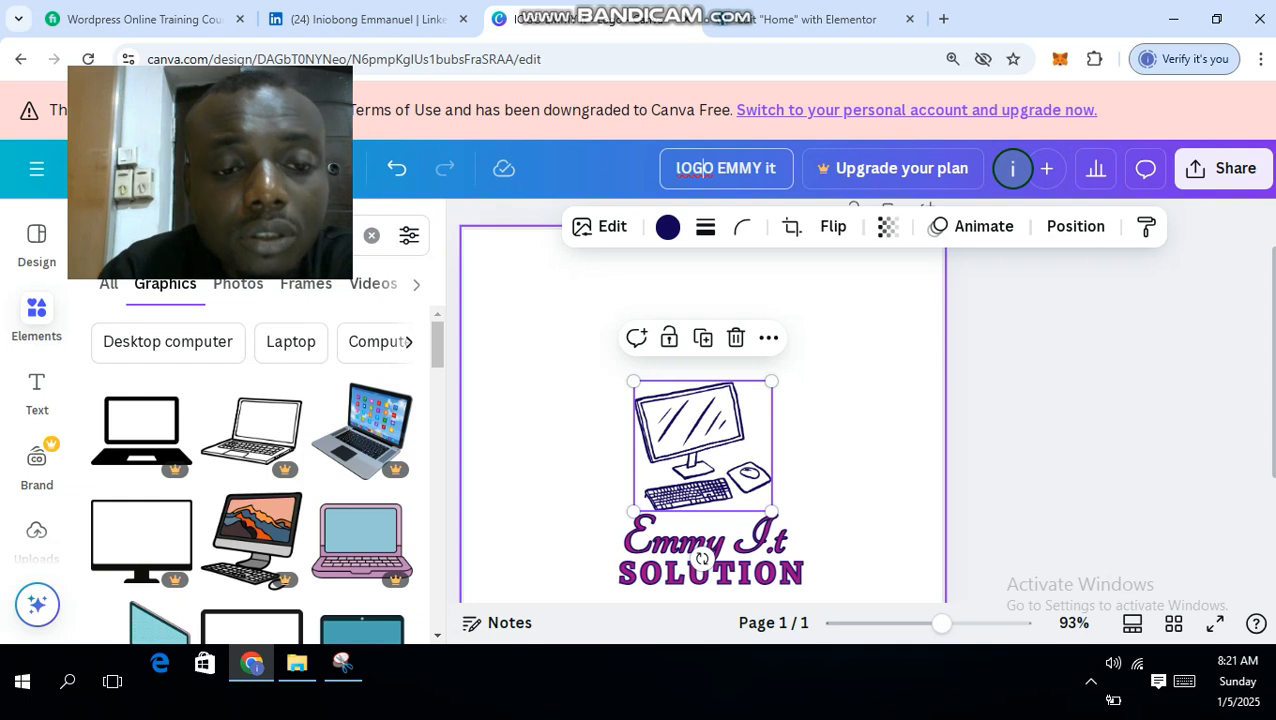
scroll(710, 560, "down", 3)
scroll(710, 560, "up", 3)
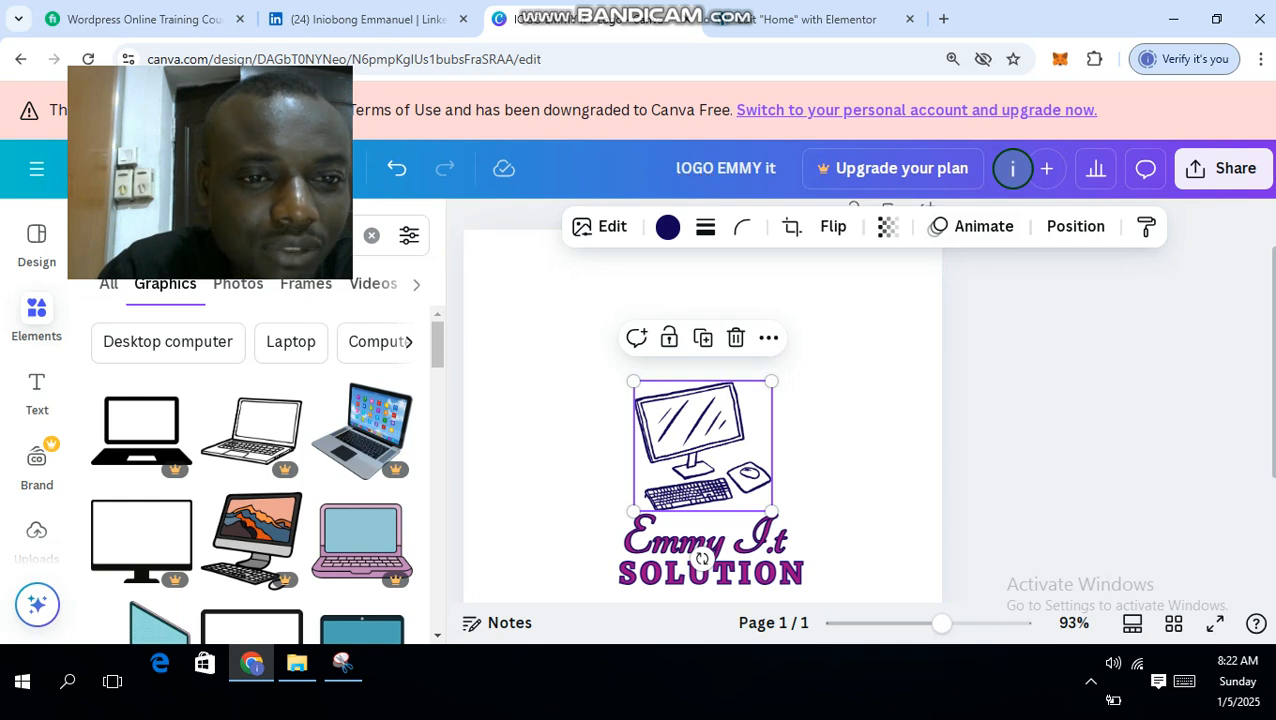
Recolour the computer graphic with the solid black default colour
left_click(667, 227)
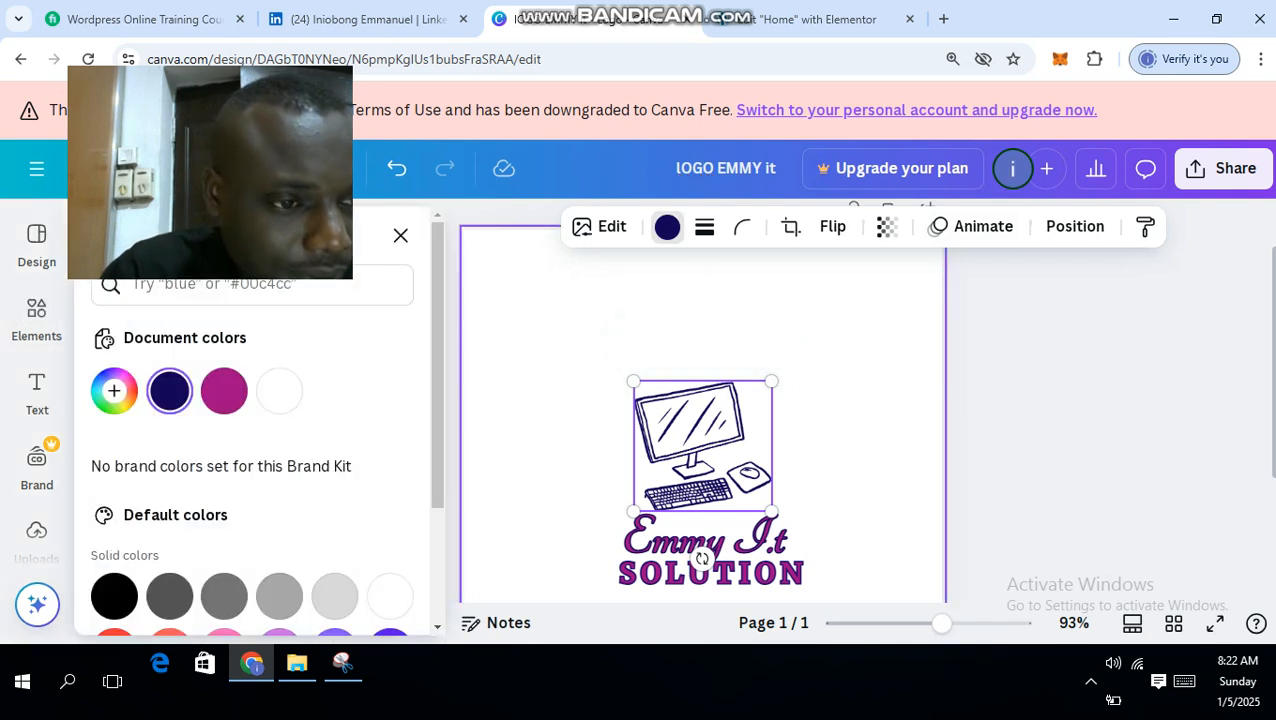
left_click(114, 390)
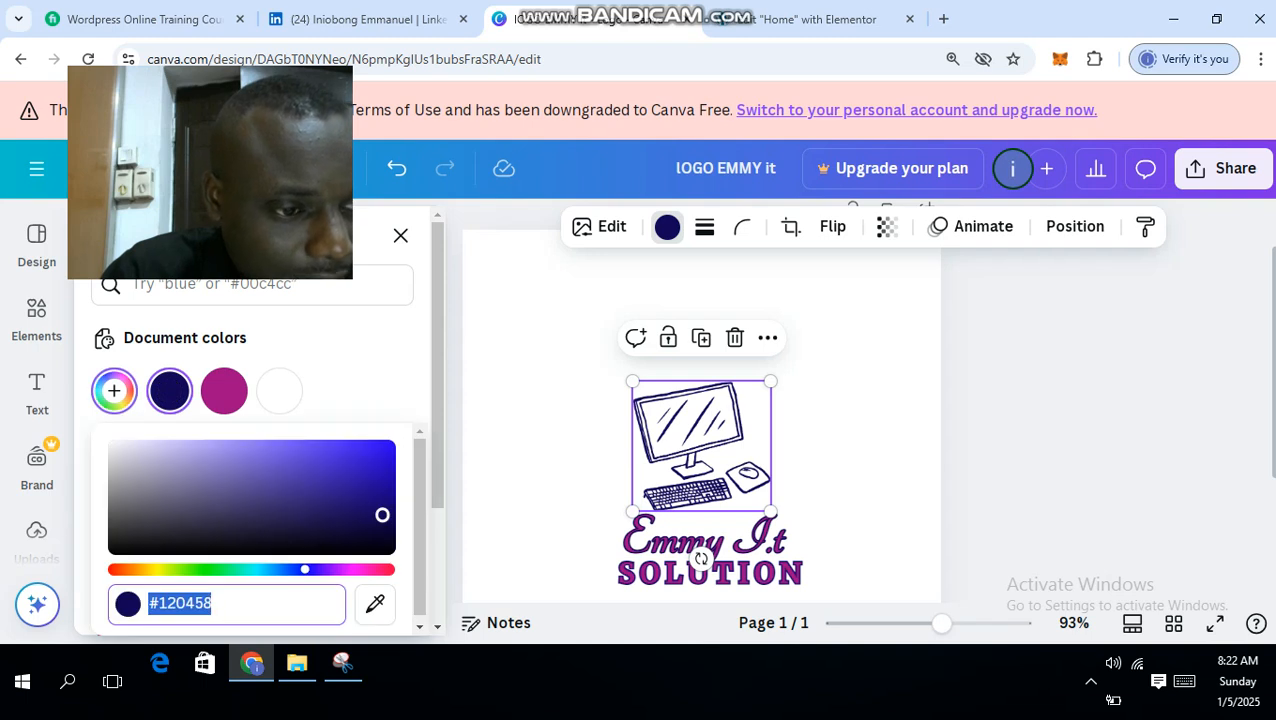
key("Escape")
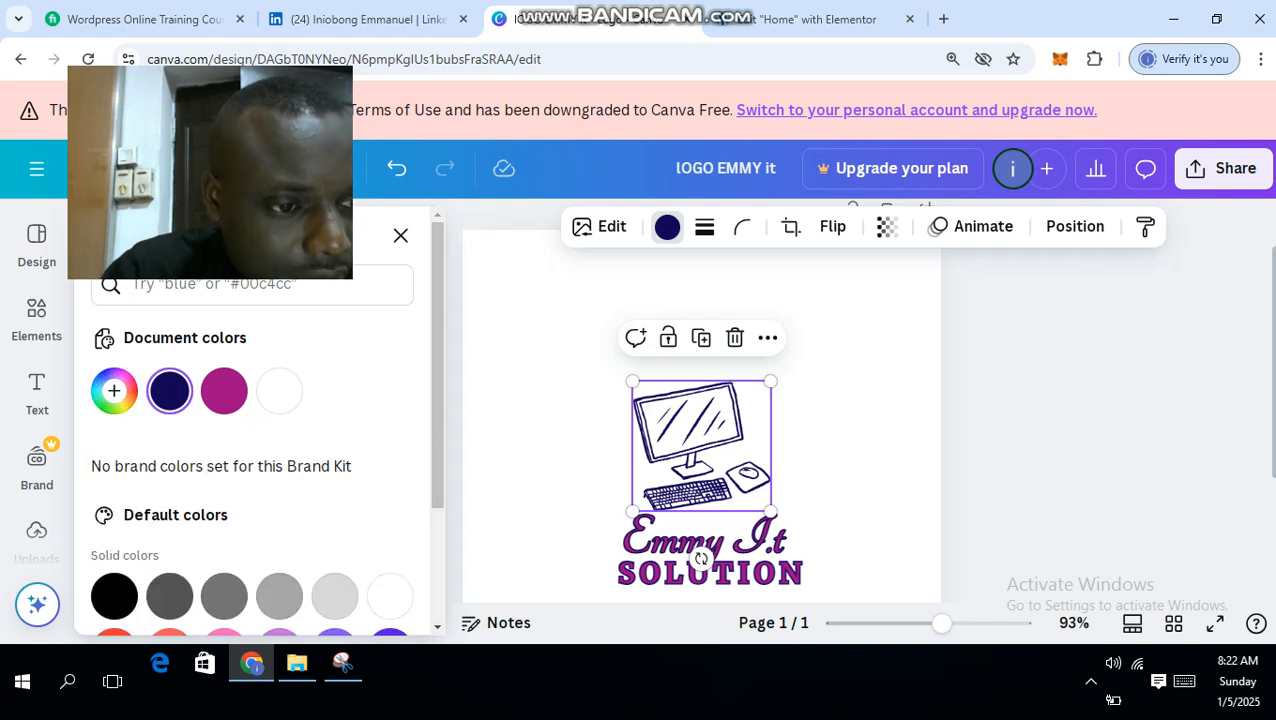
left_click(114, 596)
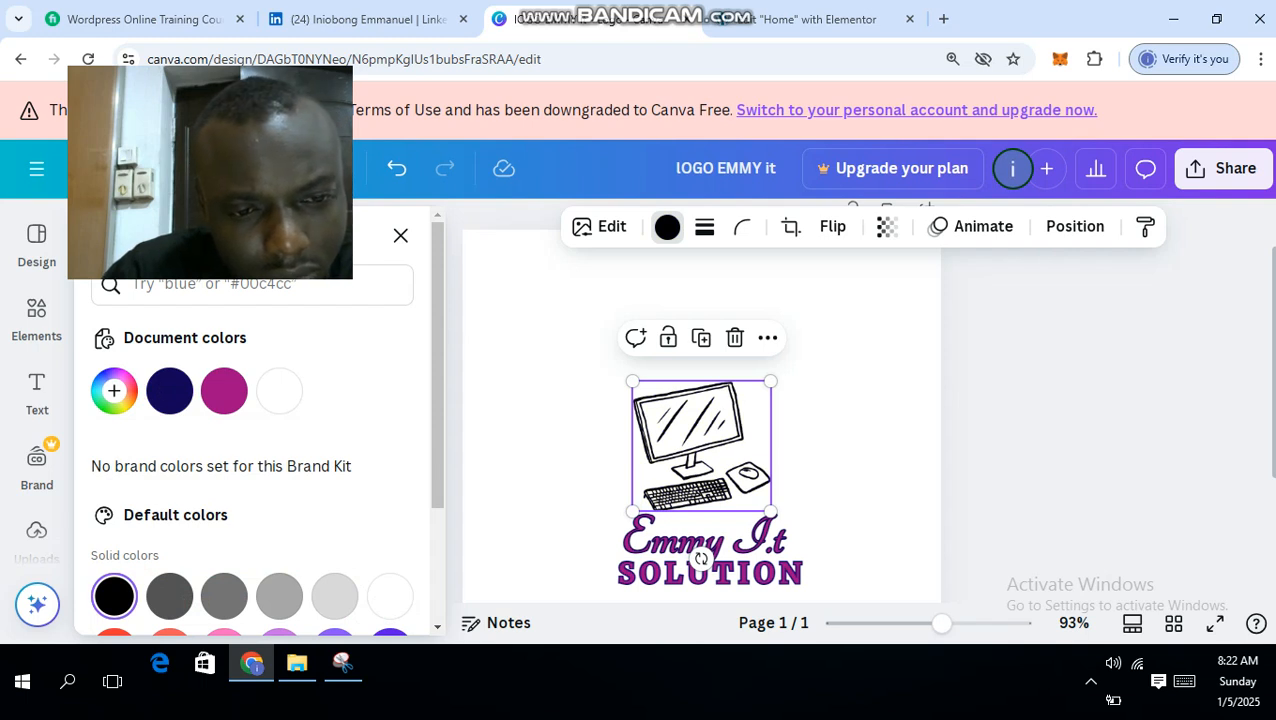
Change the fill colour of the "Emmy I.t" text to the black document colour
left_click(702, 558)
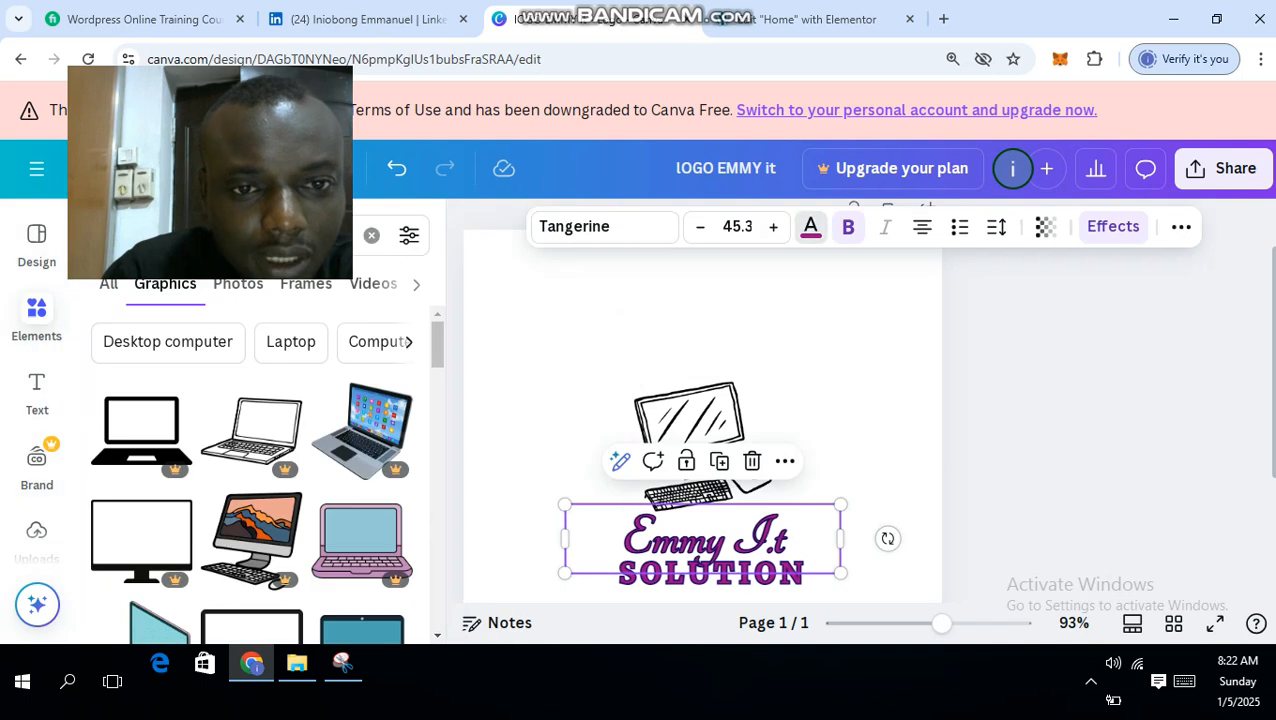
left_click(810, 226)
left_click(169, 390)
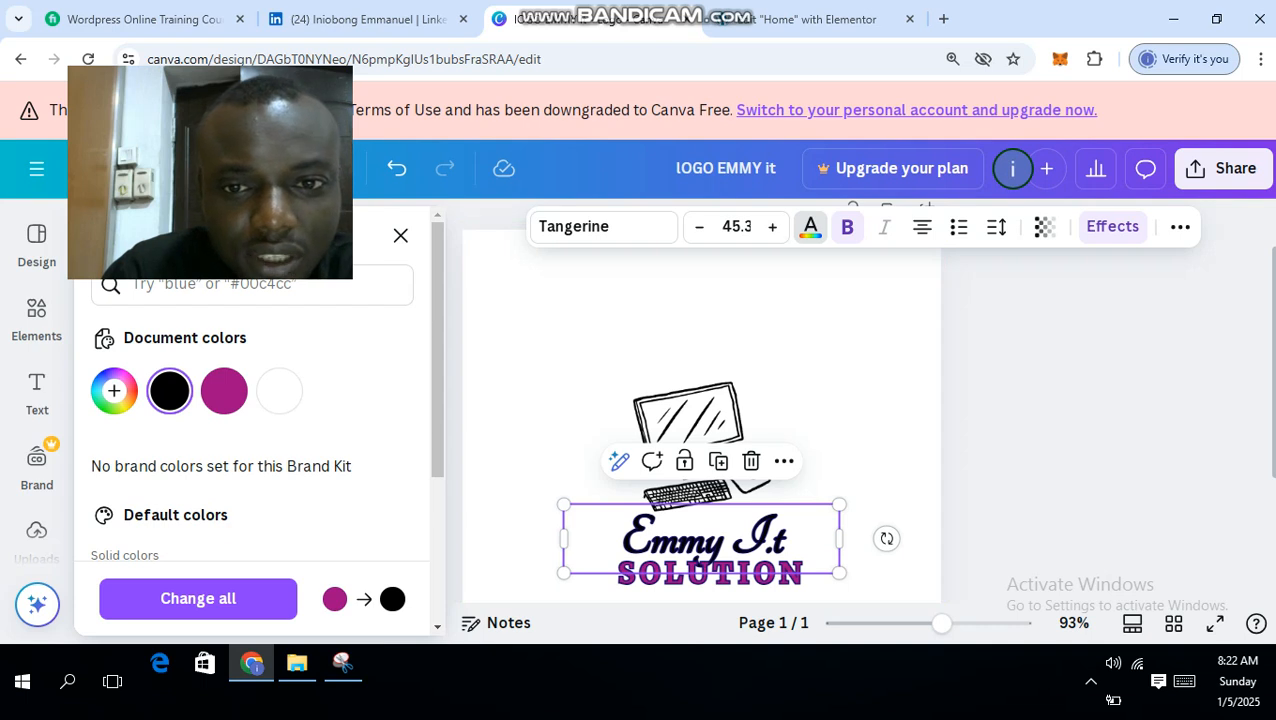
Set the outline colour of the "Emmy I.t" text to the magenta document colour
left_click(1112, 227)
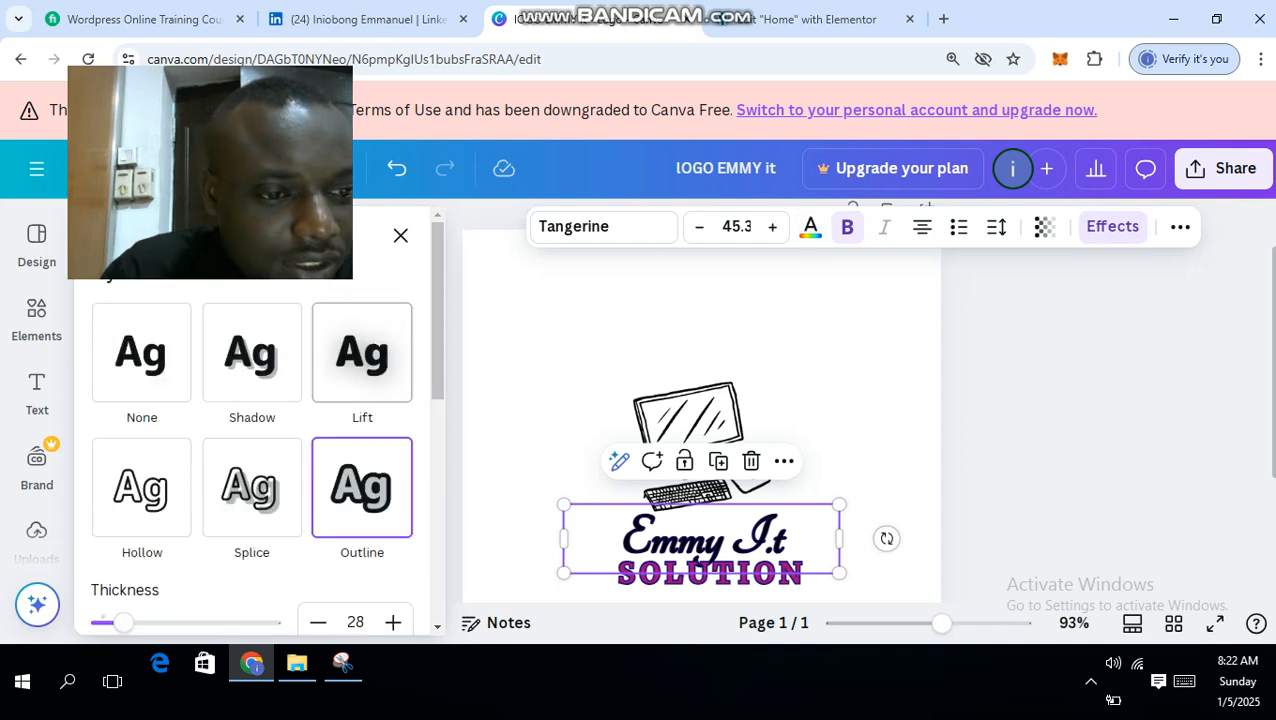
scroll(300, 450, "down", 2)
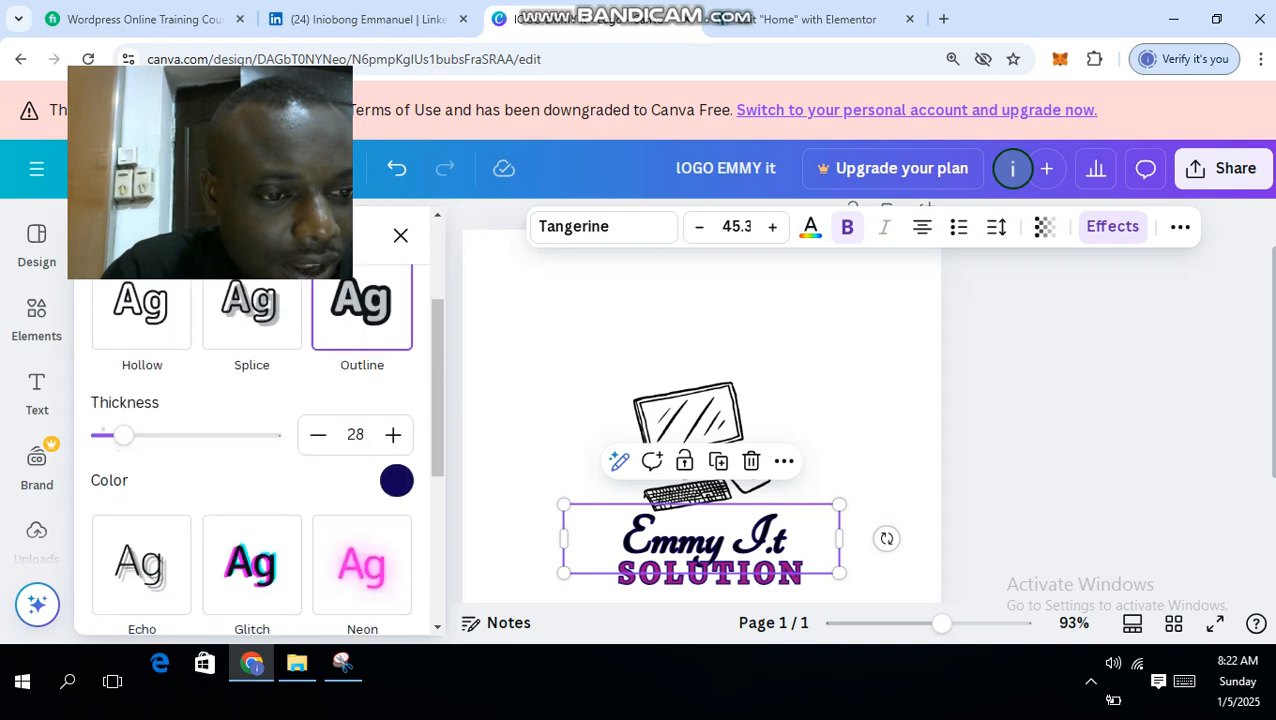
left_click(396, 480)
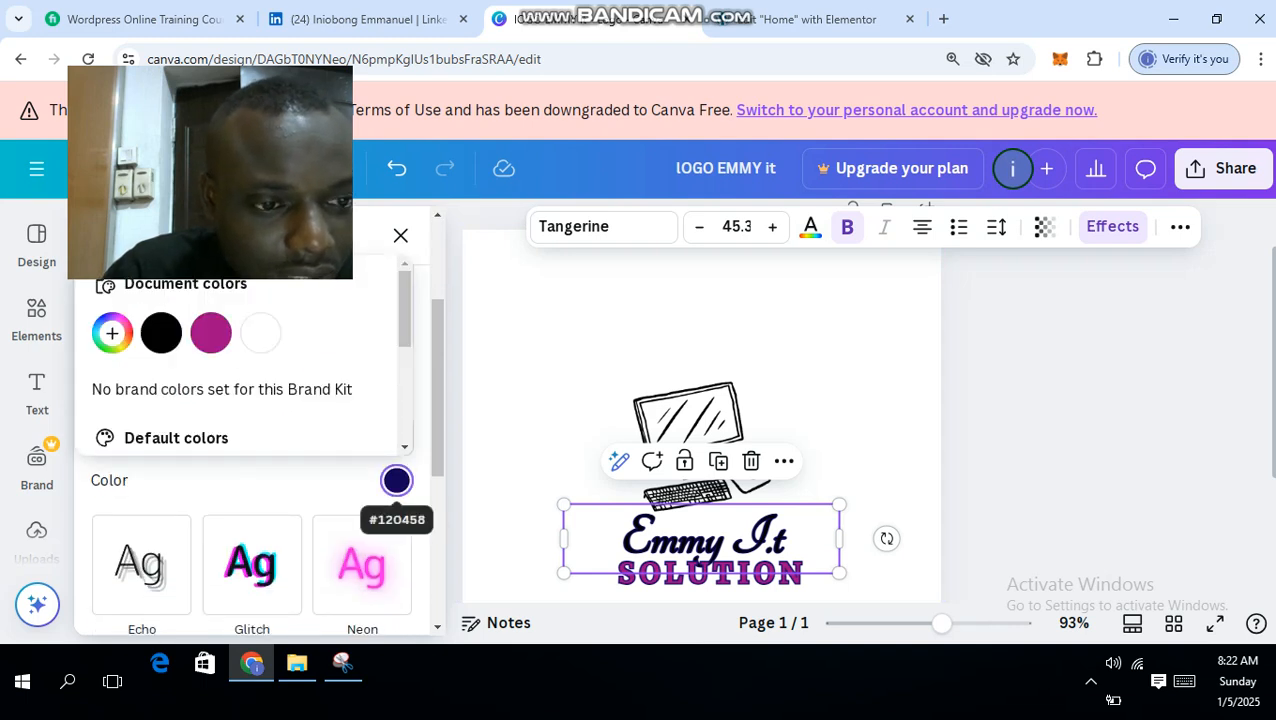
left_click(396, 480)
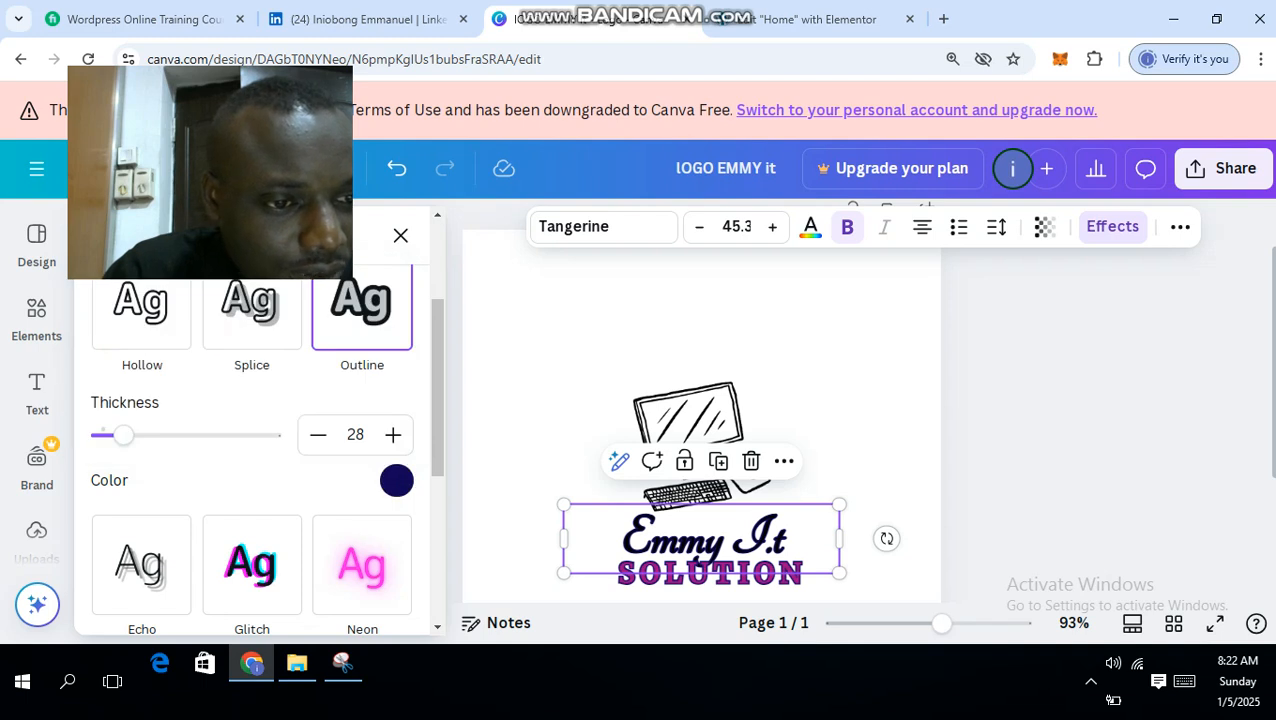
left_click(396, 480)
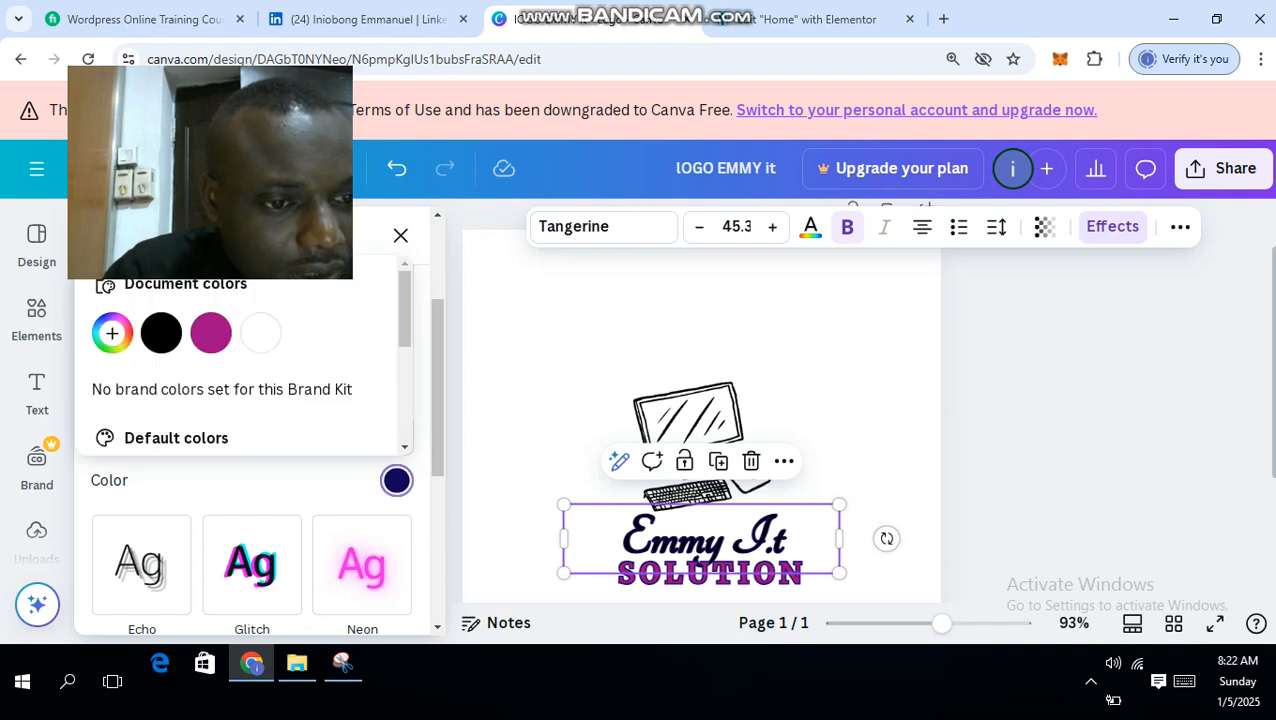
left_click(210, 332)
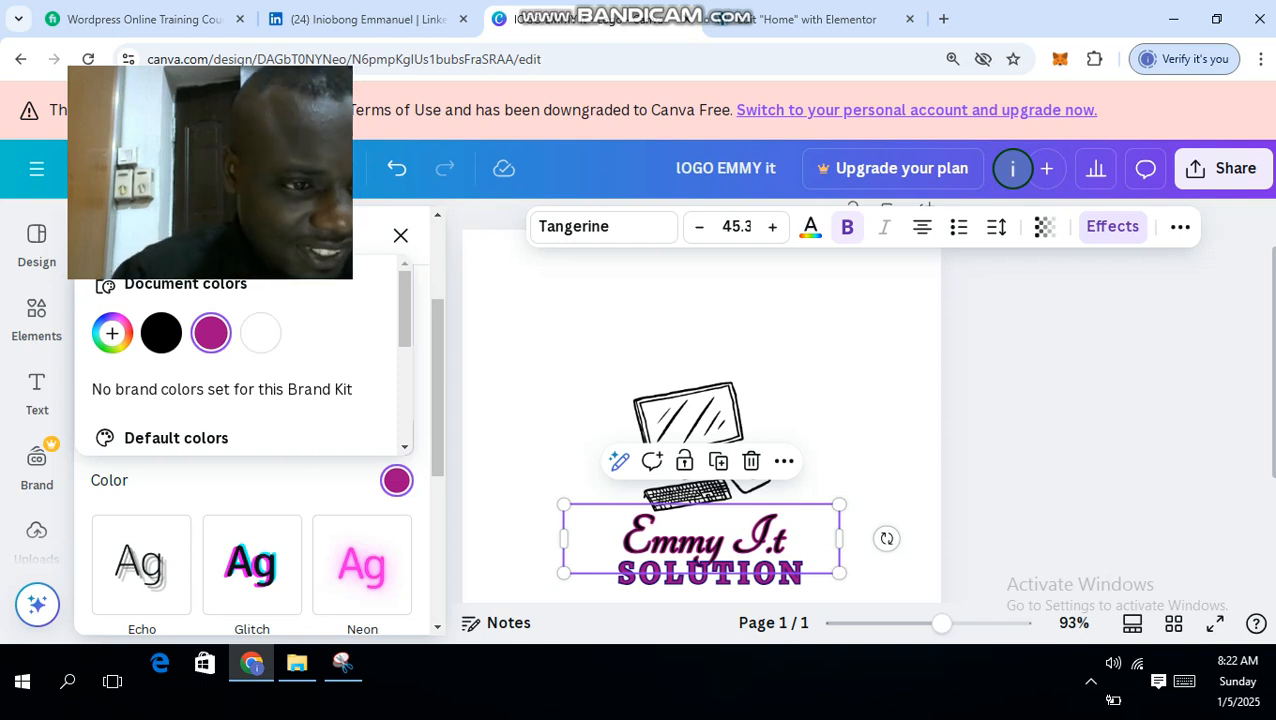
Try orange, dark grey and red as outline colours for the "Emmy I.t" text, and return to the magenta document colour
mouse_move(405, 311)
left_mouse_down()
mouse_move(405, 352)
mouse_move(405, 311)
left_mouse_up()
scroll(244, 362, "down", 3)
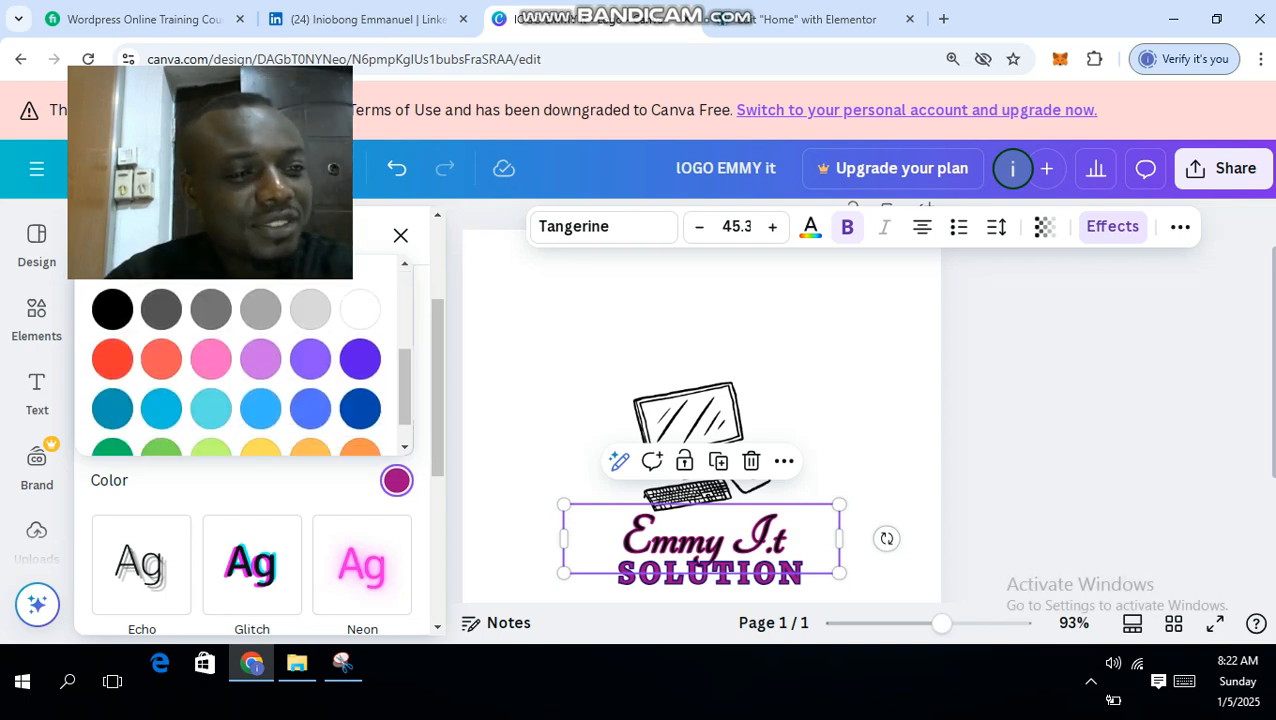
left_click(360, 420)
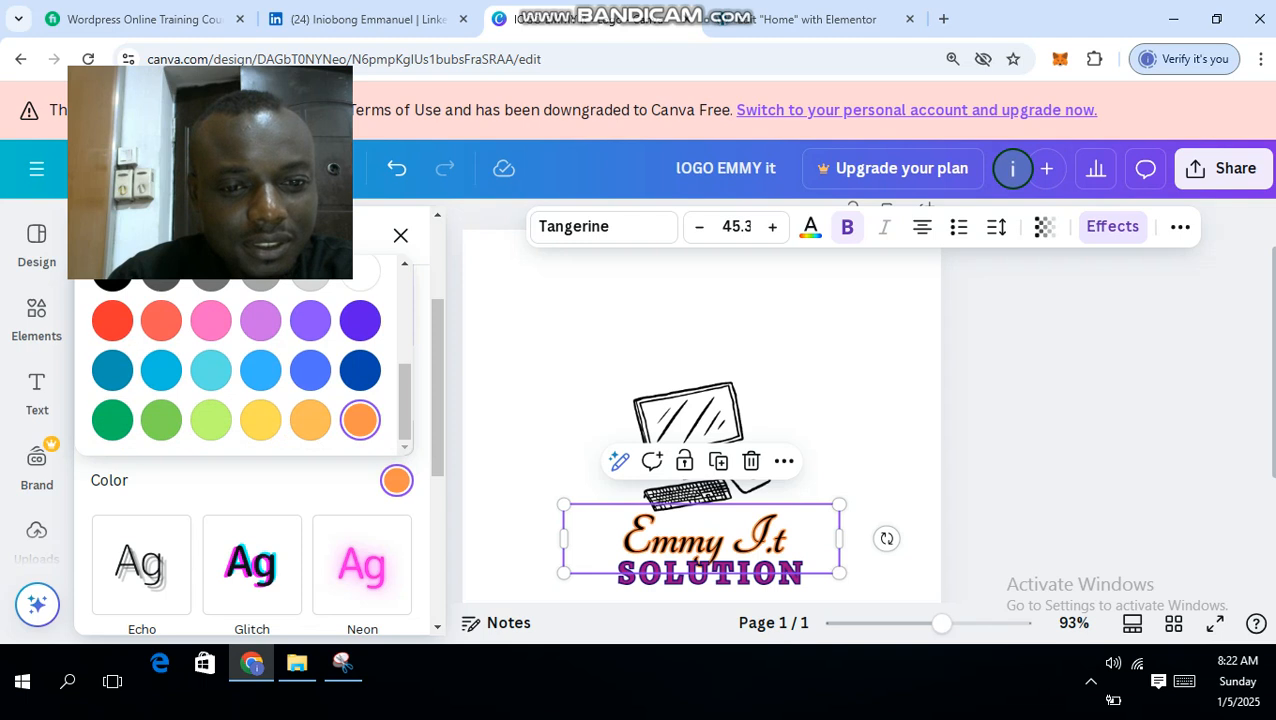
scroll(244, 360, "up", 2)
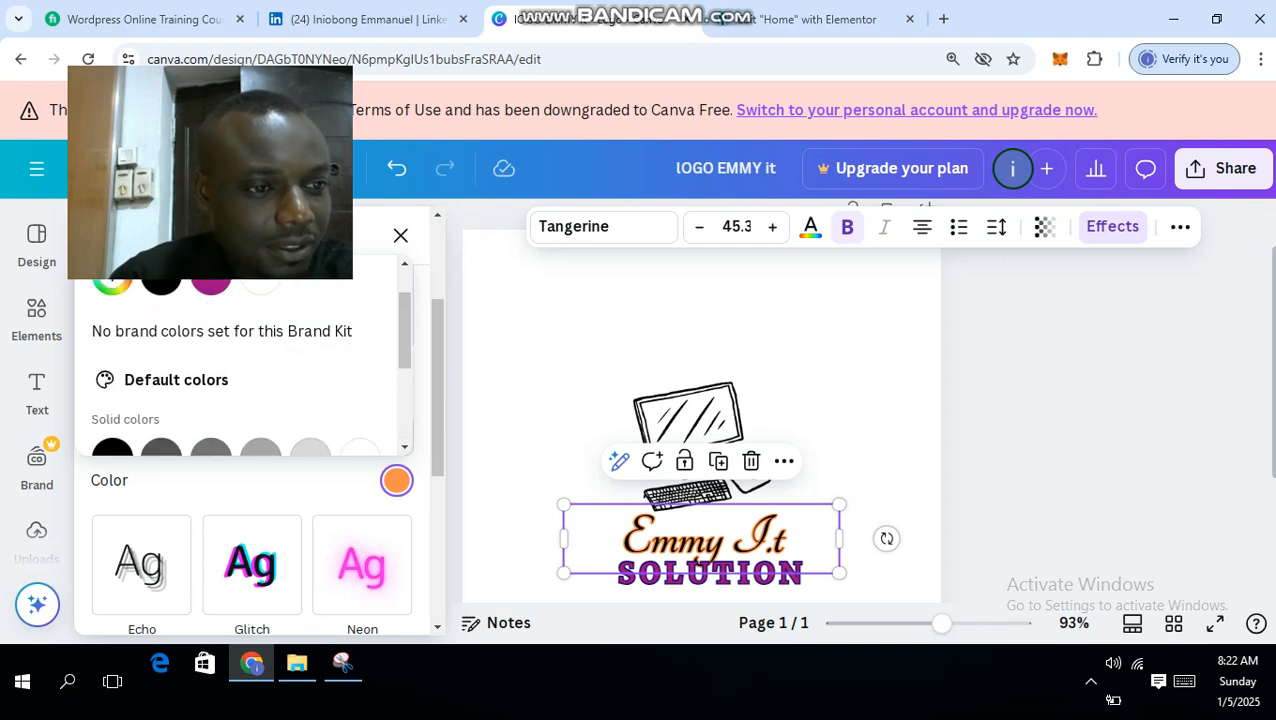
left_click(161, 449)
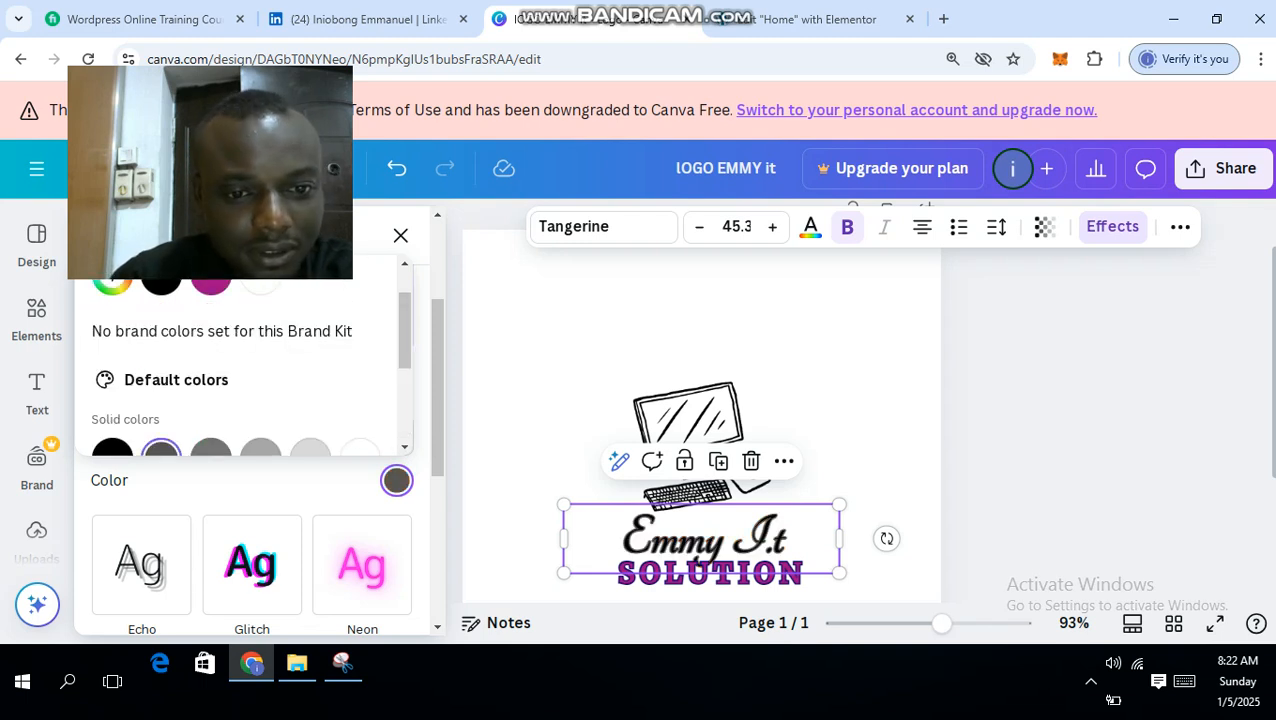
scroll(244, 360, "down", 3)
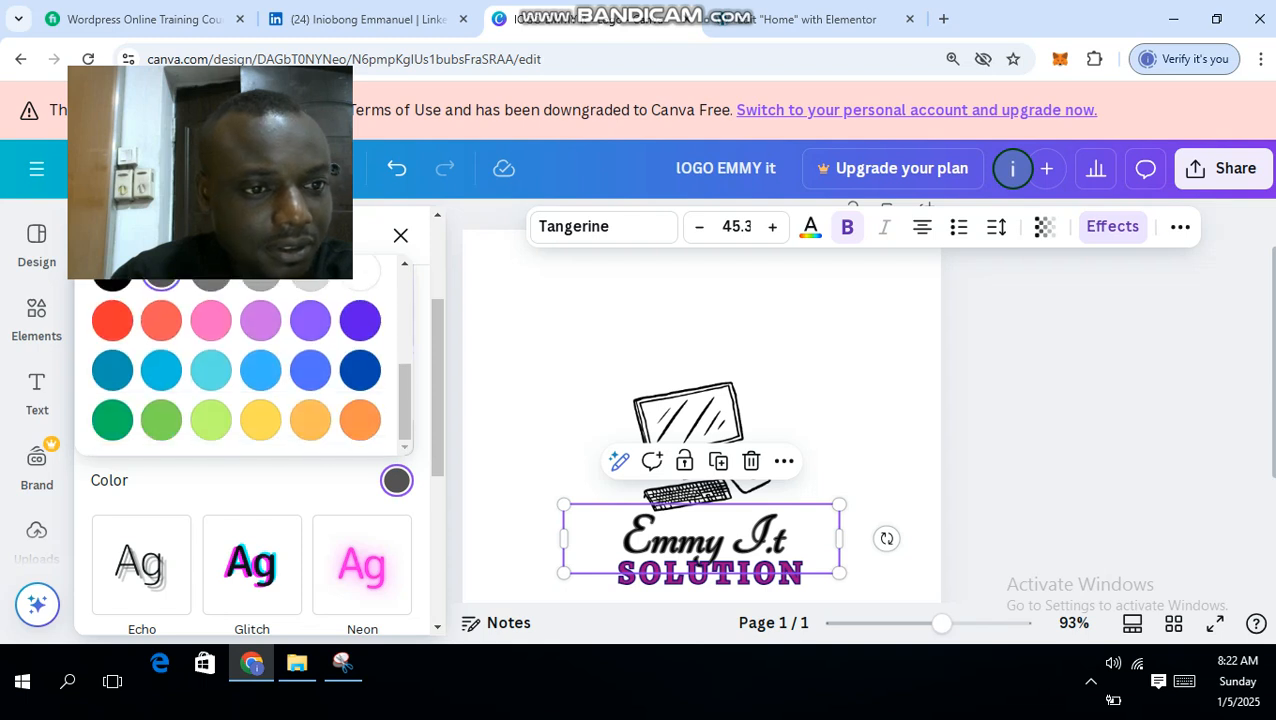
scroll(310, 370, "up", 3)
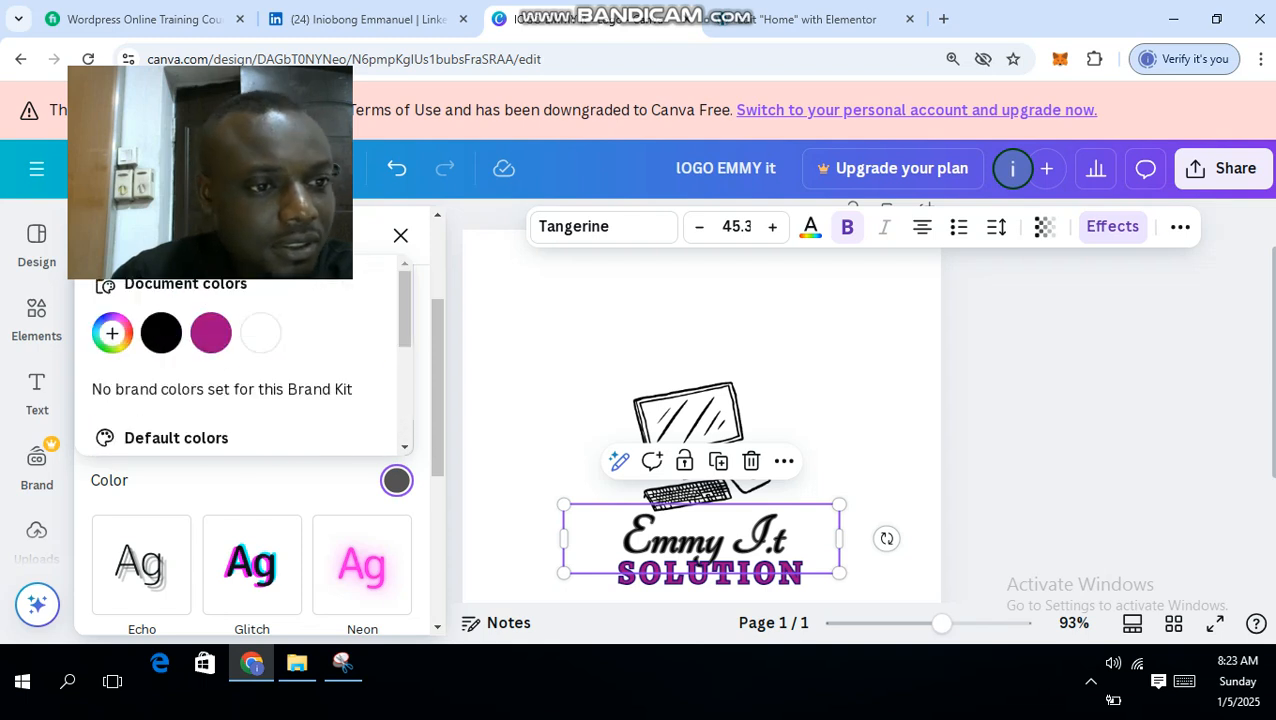
scroll(310, 370, "down", 1)
scroll(236, 370, "down", 2)
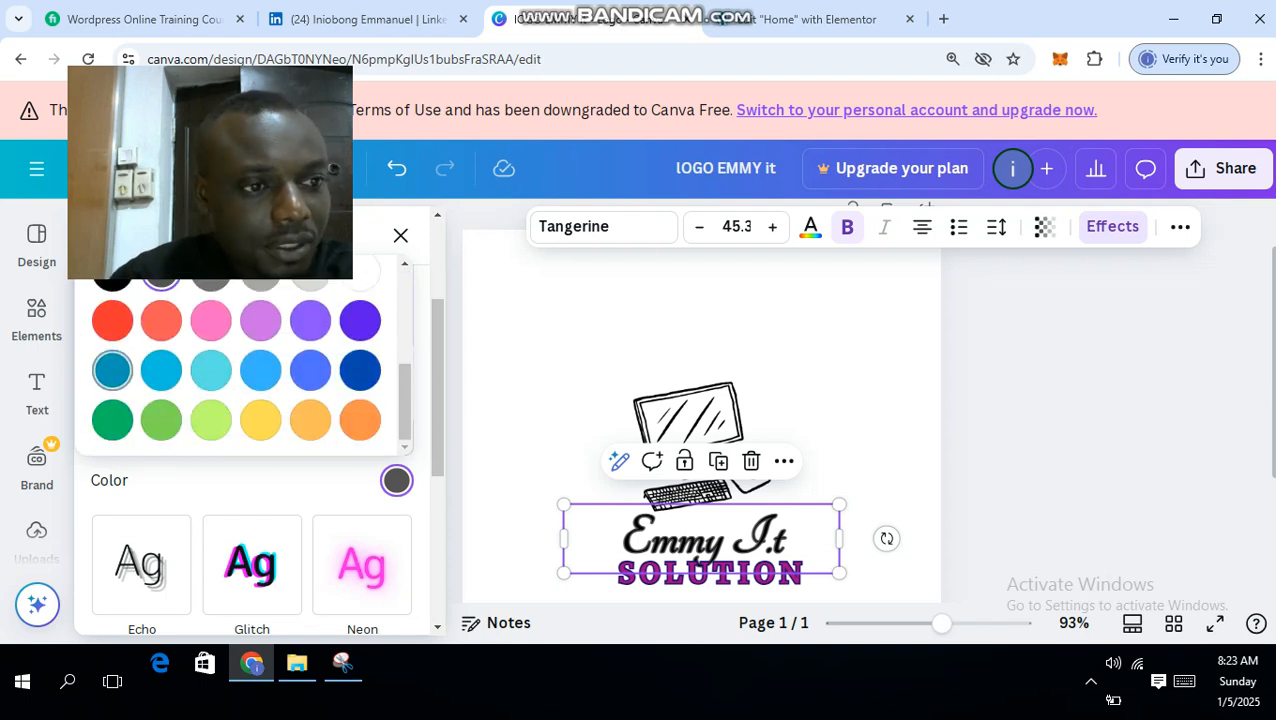
left_click(112, 321)
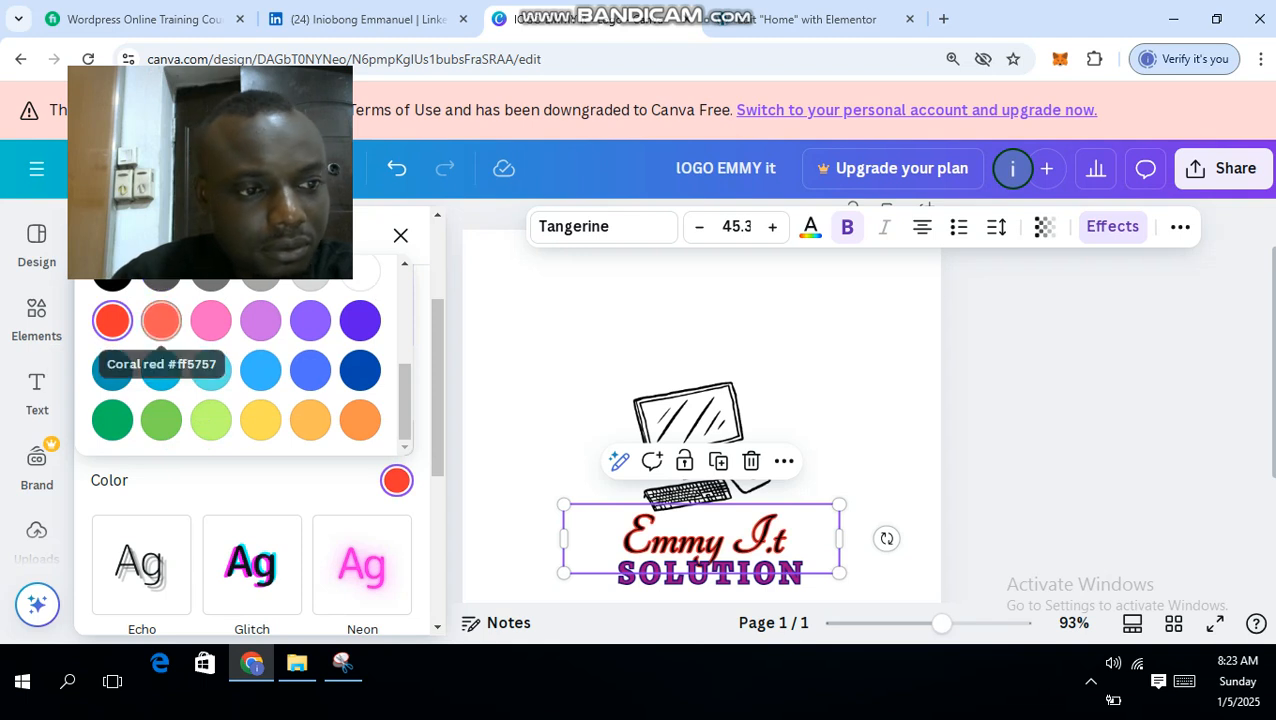
left_click(112, 420)
scroll(150, 370, "up", 4)
left_click(211, 333)
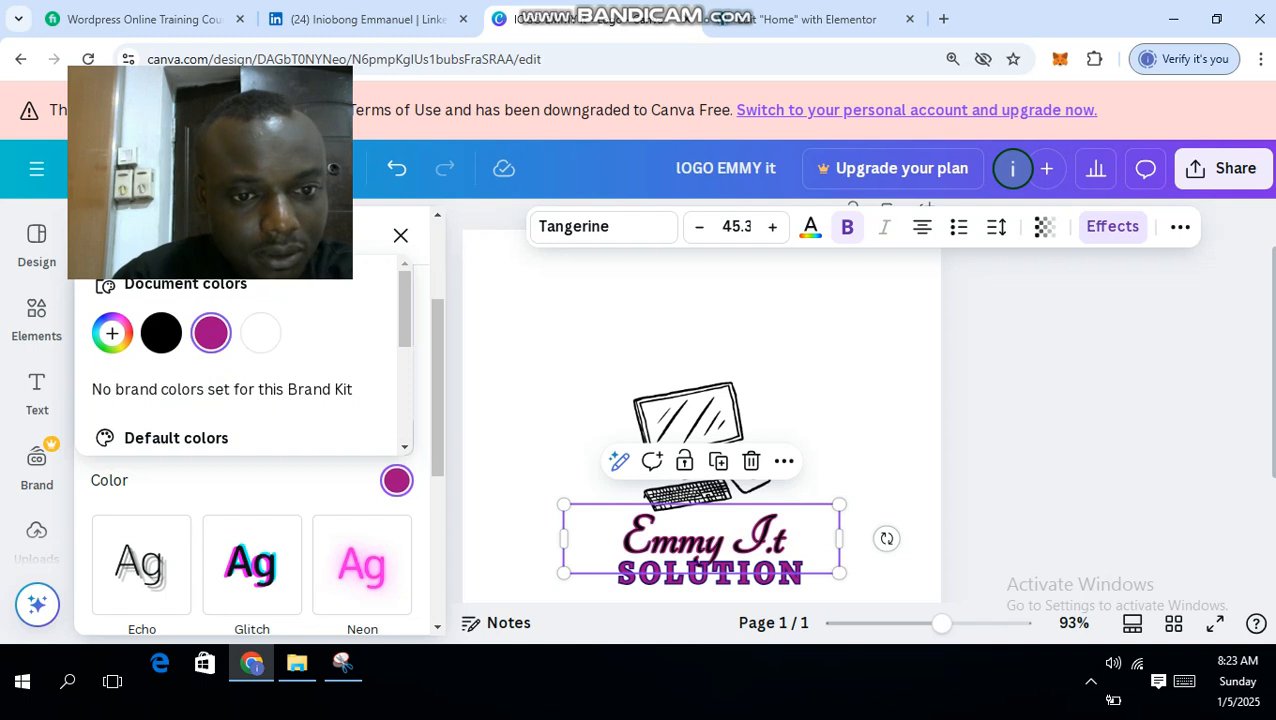
Set a custom dark red outline colour, #9E1108, for the "Emmy I.t" text
left_click(112, 333)
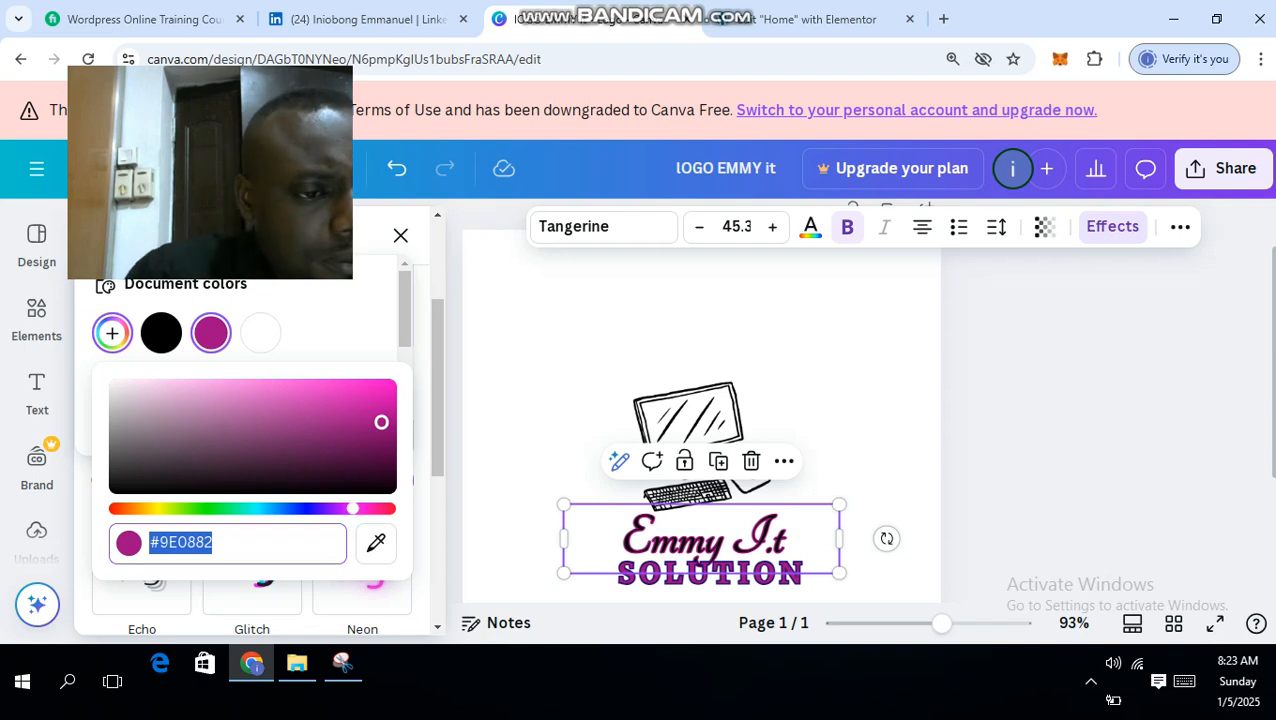
type("#08999E")
key("Return")
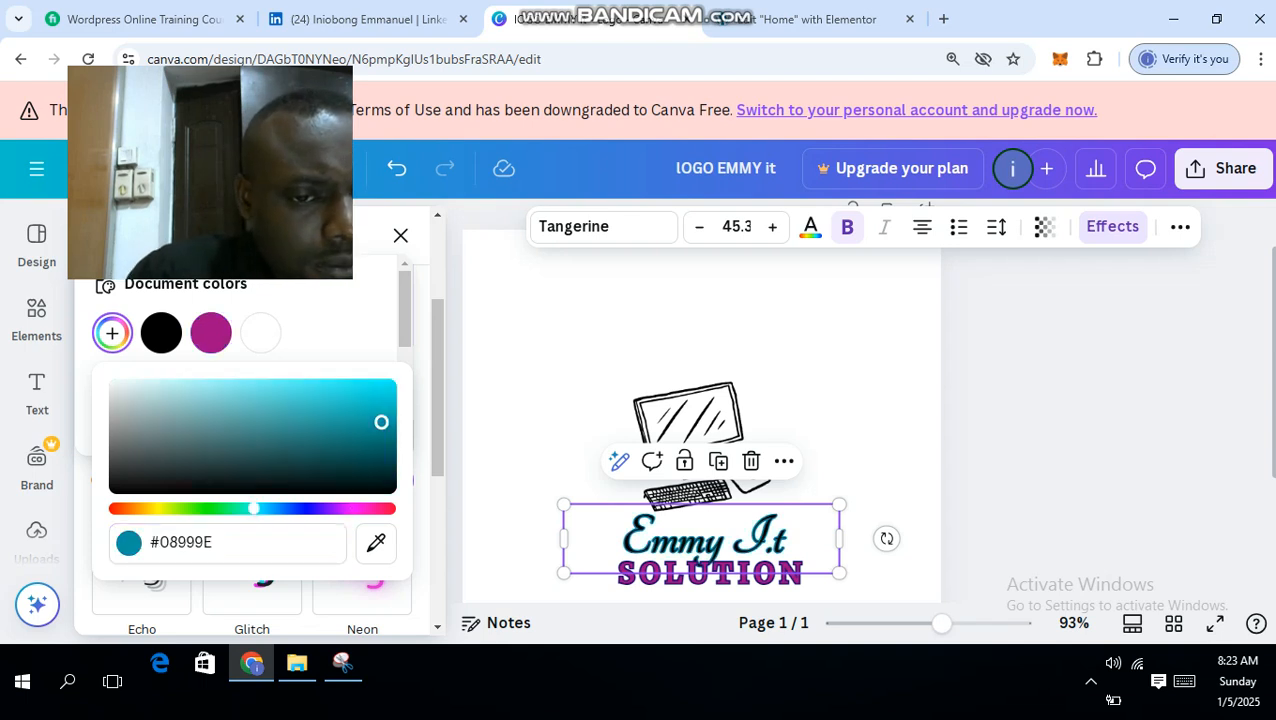
left_click(117, 509)
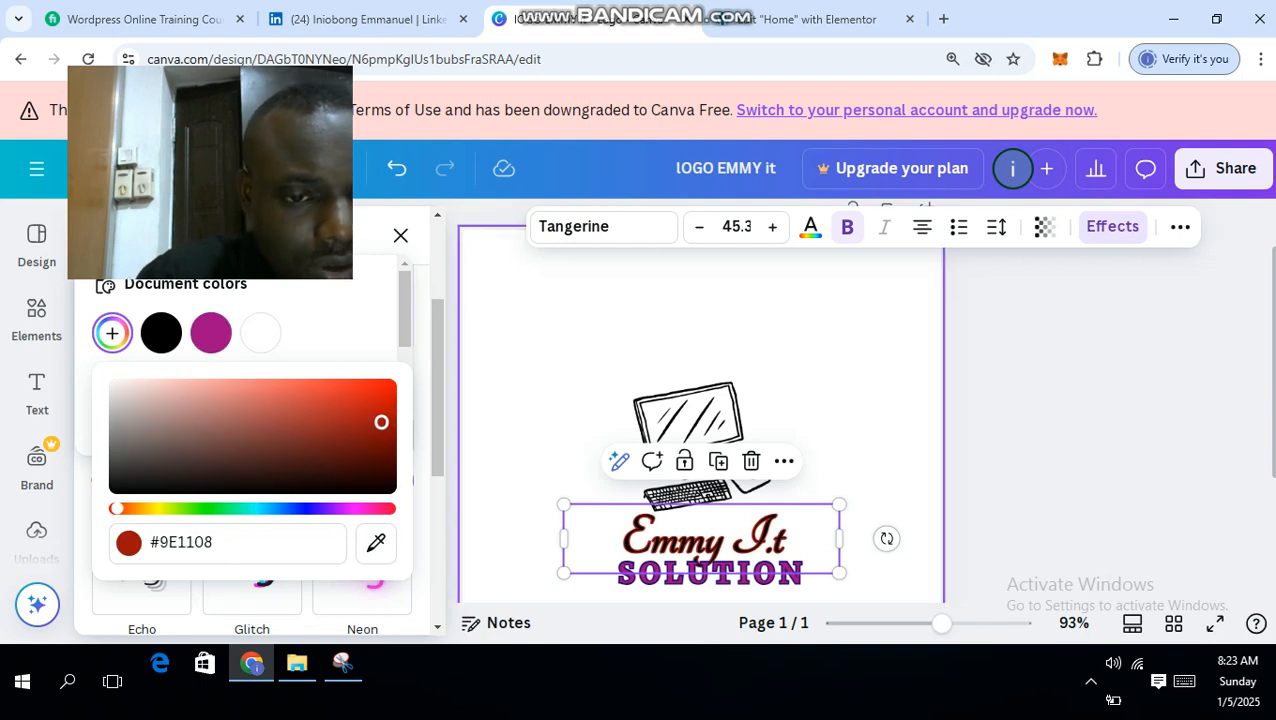
left_click(556, 352)
left_click(556, 352)
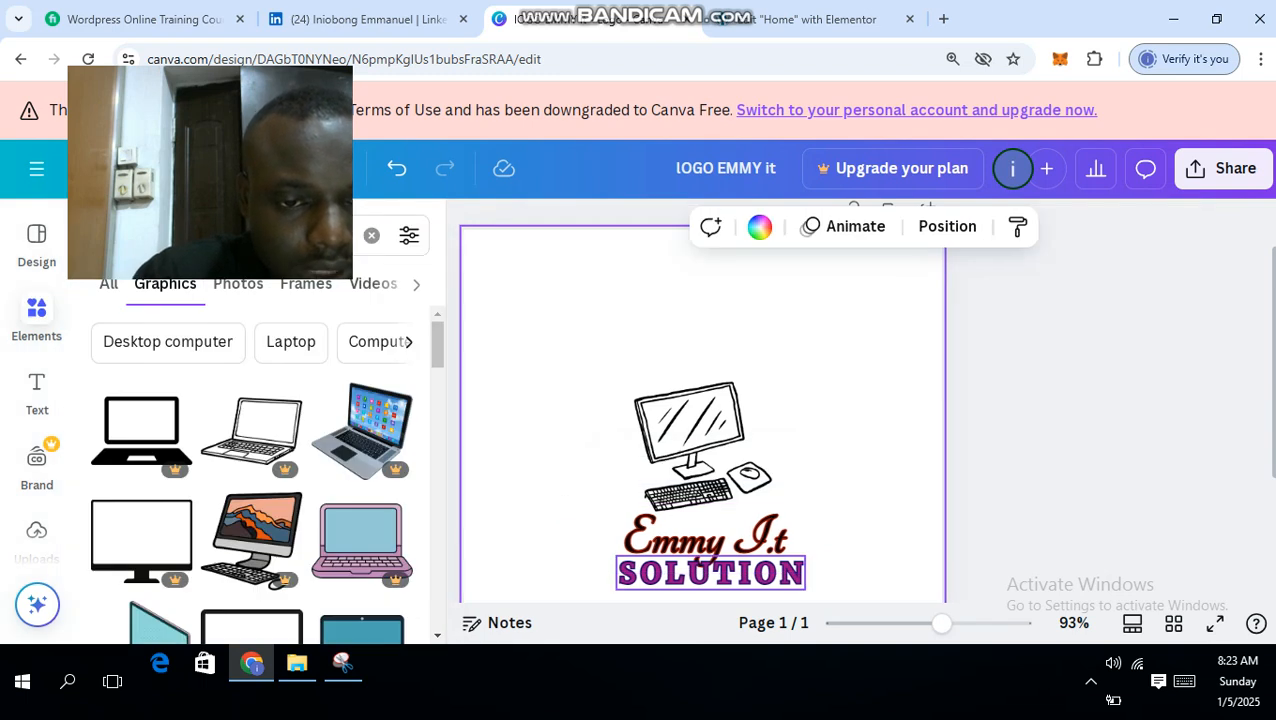
Set the letter spacing of the "SOLUTION" text to 97
left_click(702, 562)
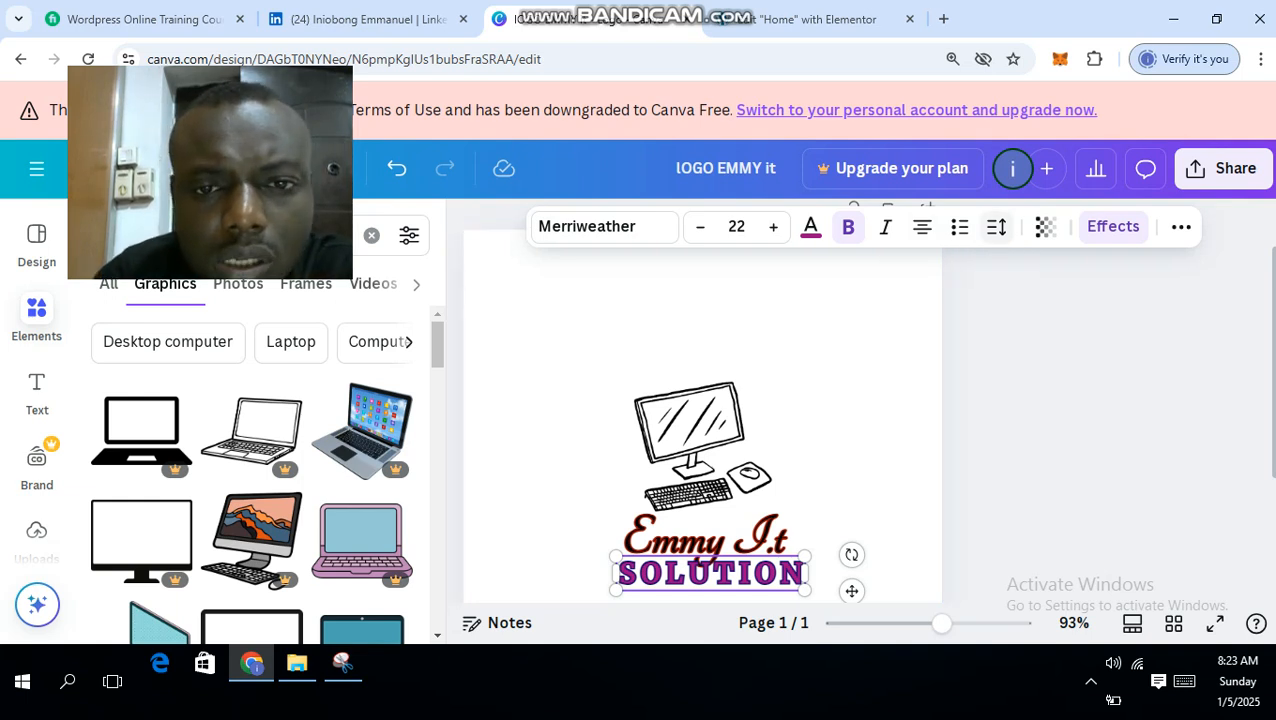
left_click(996, 227)
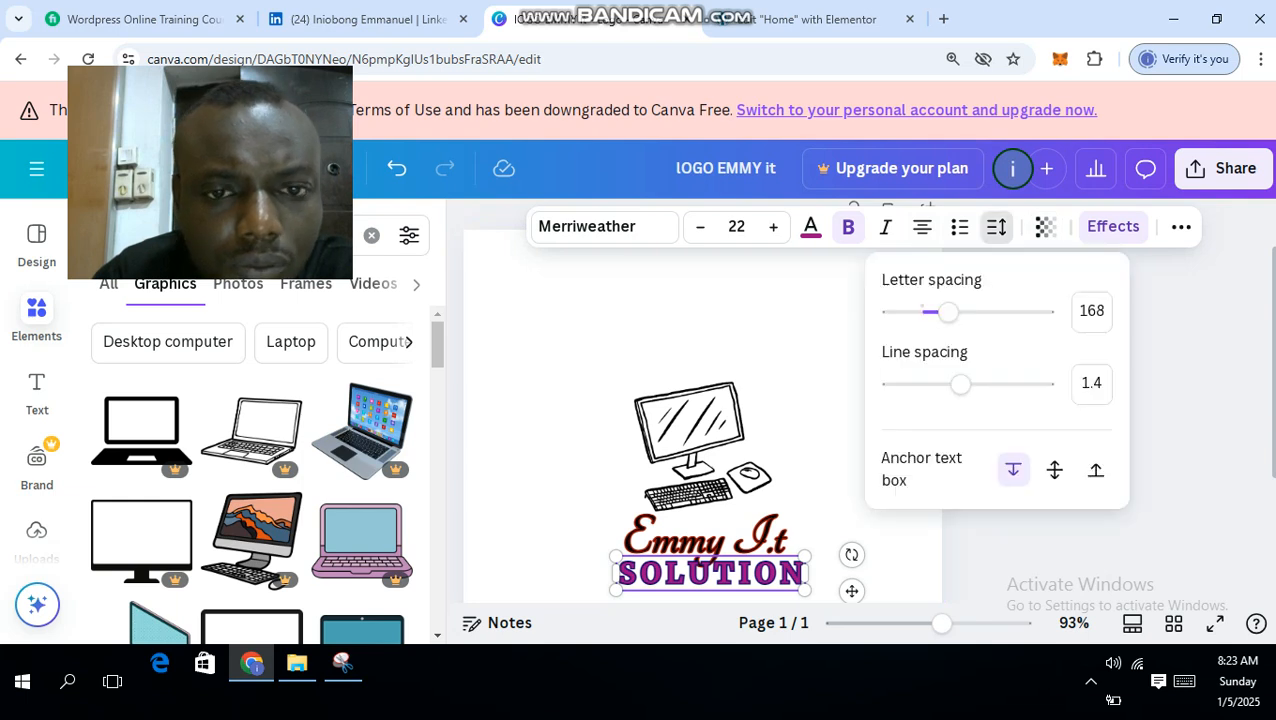
left_click_drag(948, 311, 935, 311)
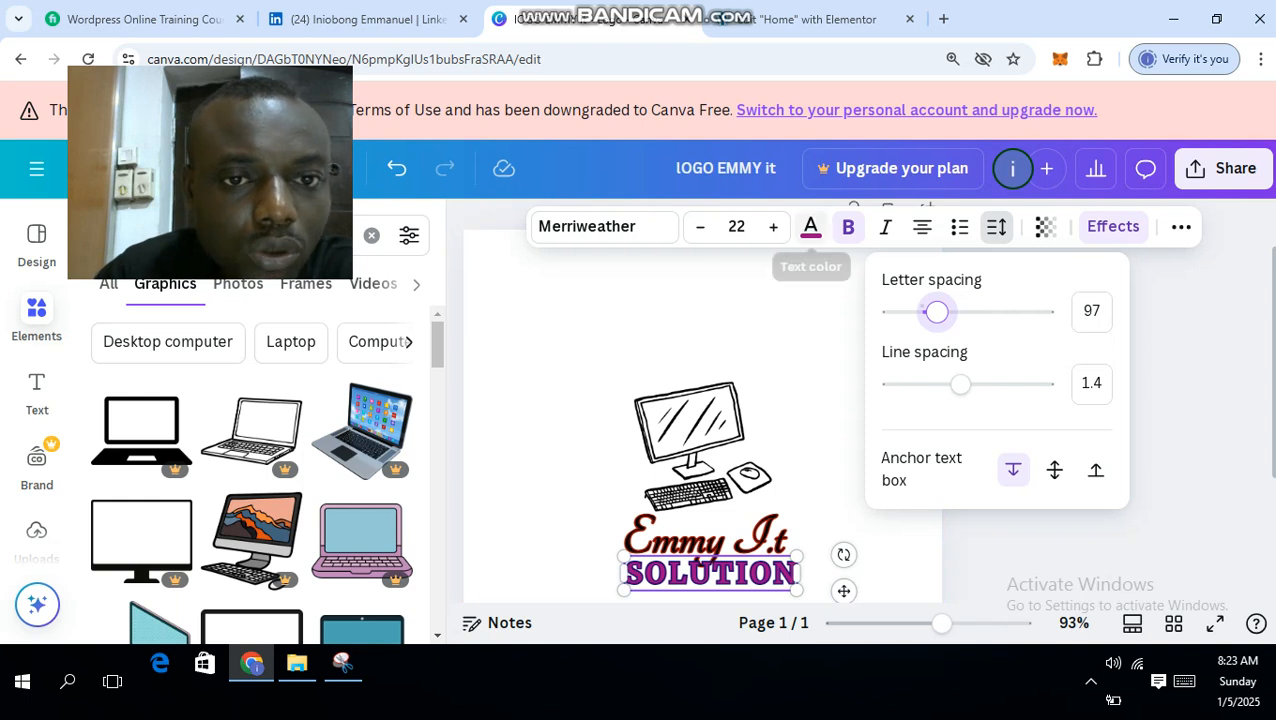
Change the fill colour of the "SOLUTION" text to the black document colour, #000000
left_click(811, 226)
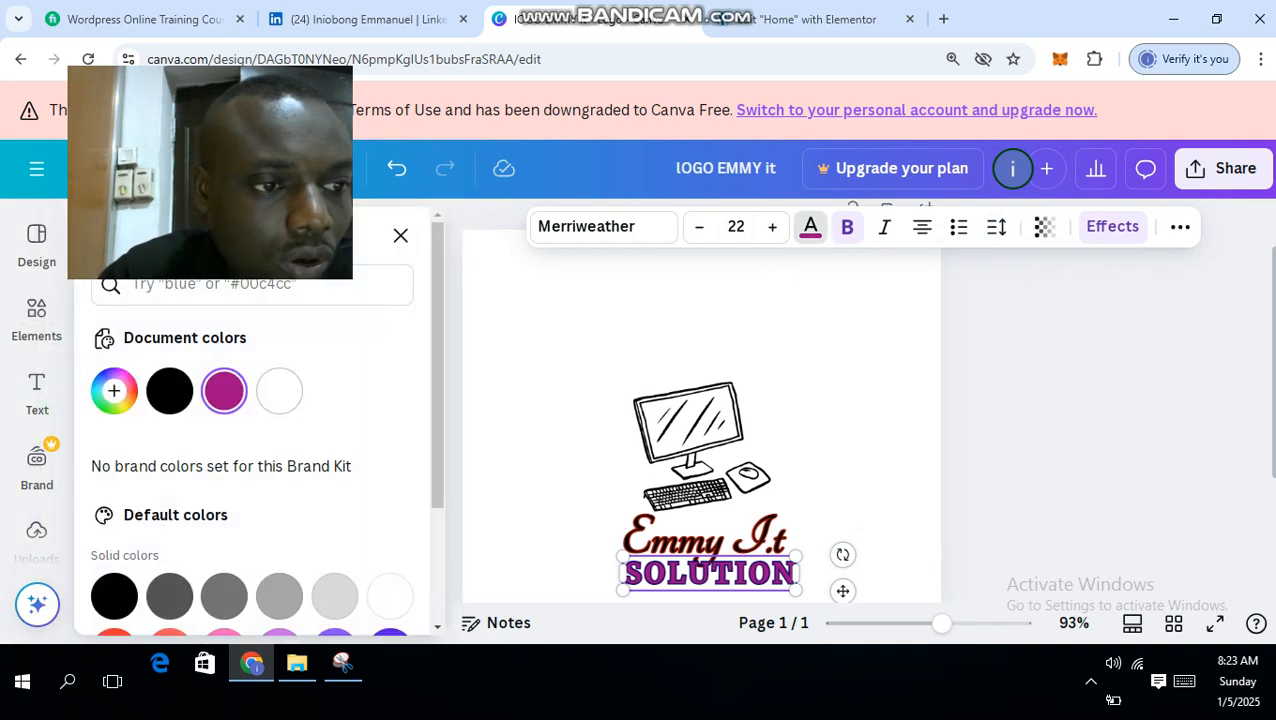
left_click(169, 391)
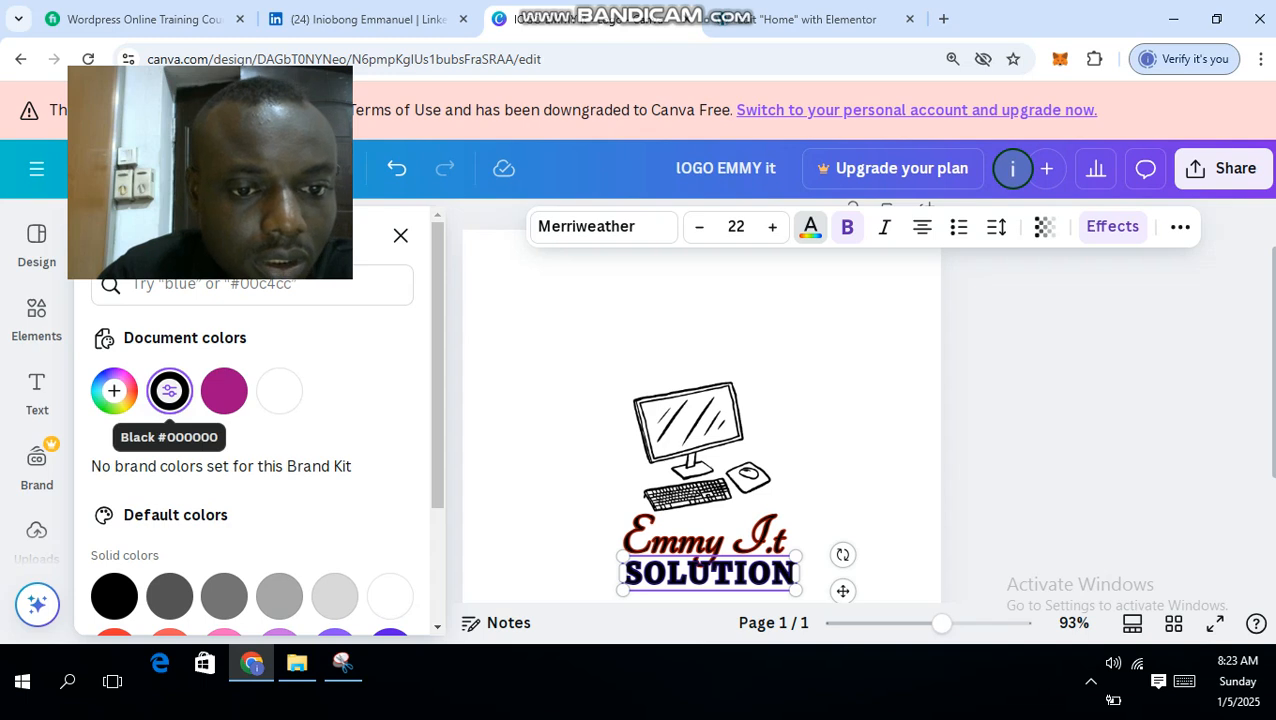
scroll(700, 400, "down", 2)
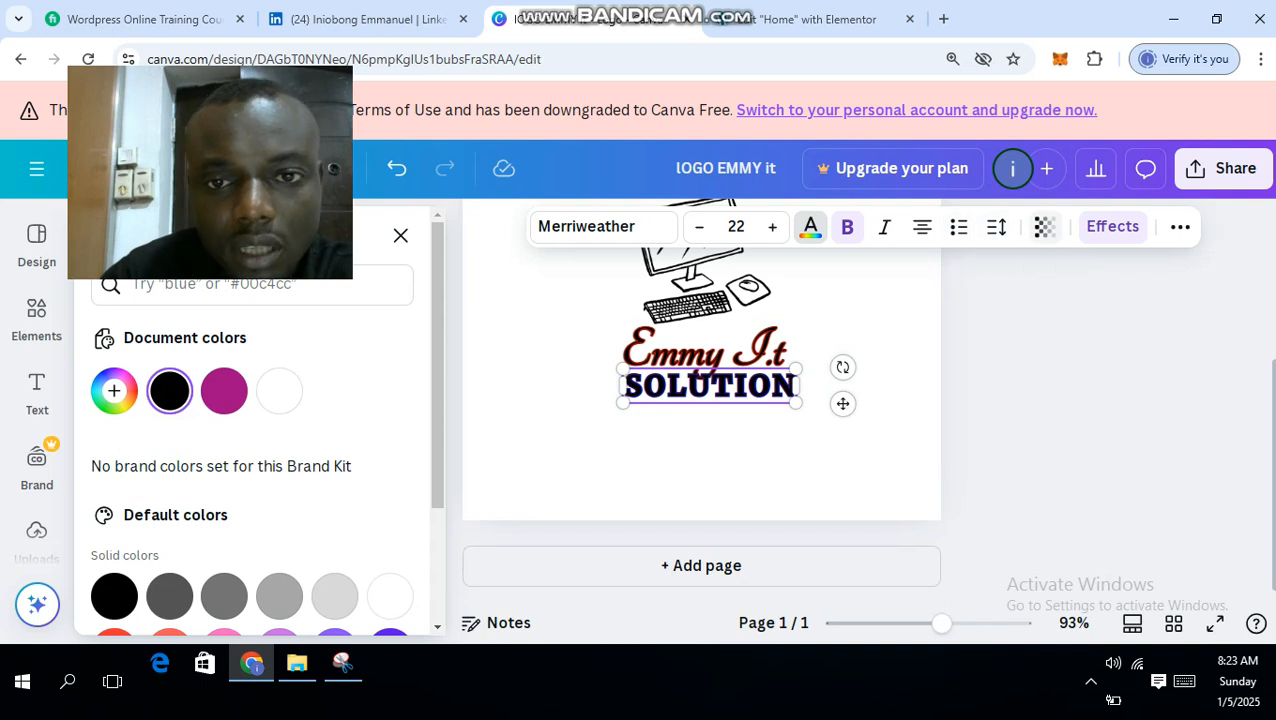
Set a custom dark red outline colour, #6E0A13, for the "SOLUTION" text
left_click(1112, 226)
scroll(396, 480, "down", 2)
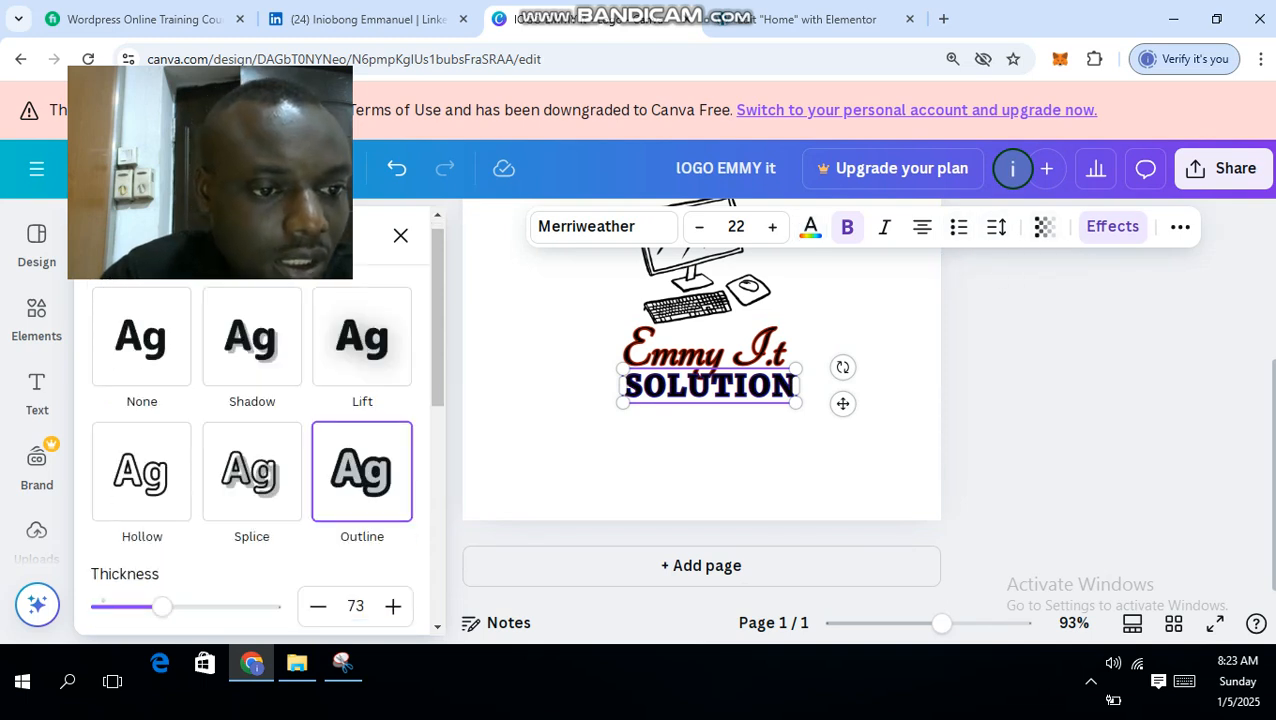
left_click(396, 480)
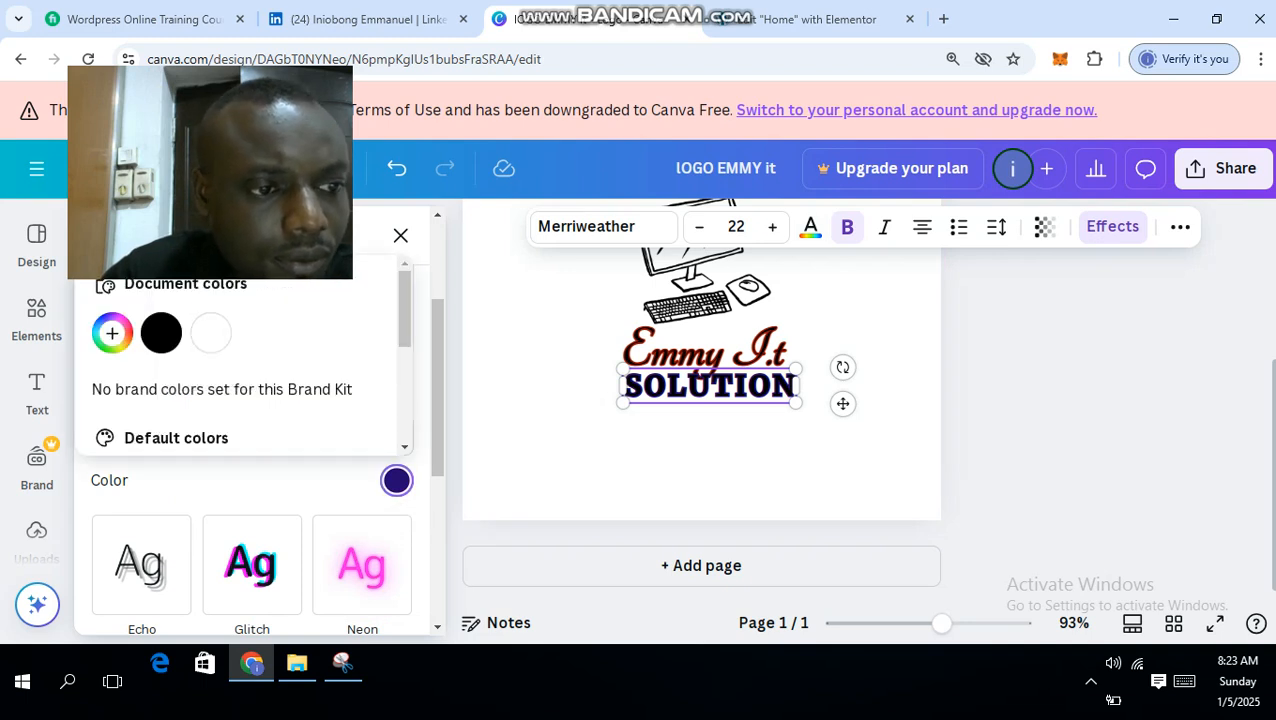
scroll(245, 450, "up", 1)
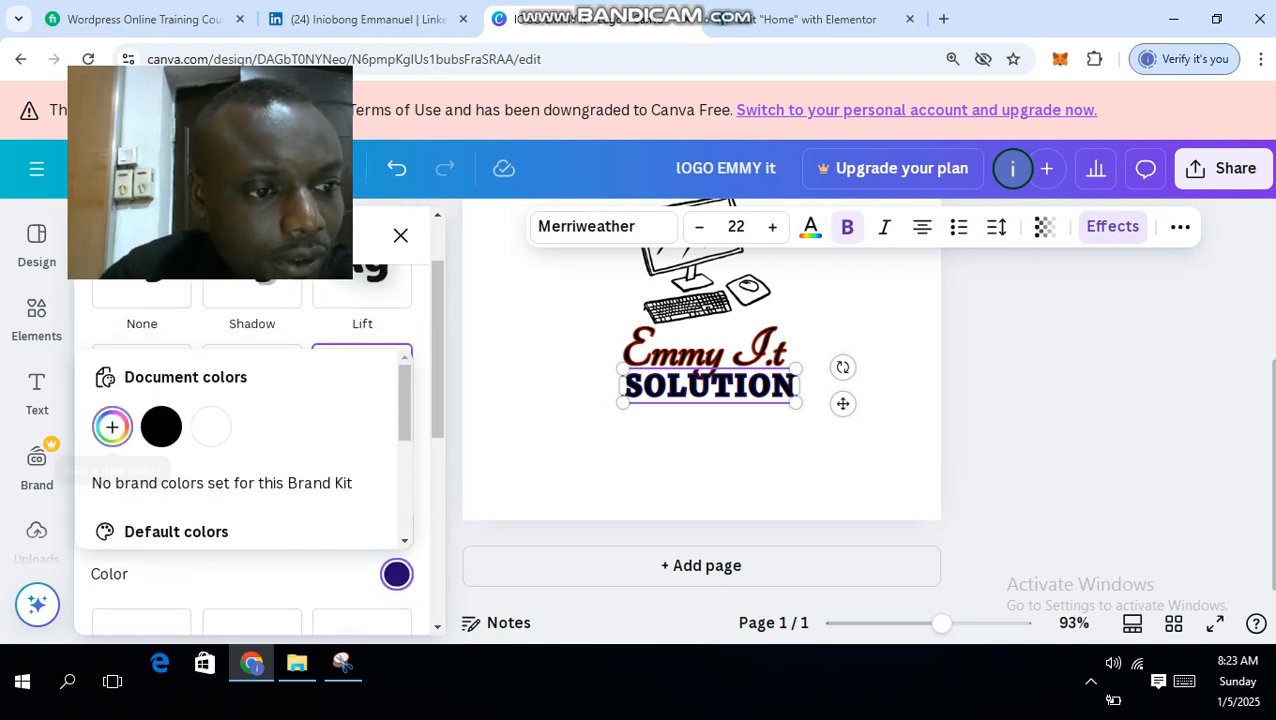
left_click(112, 427)
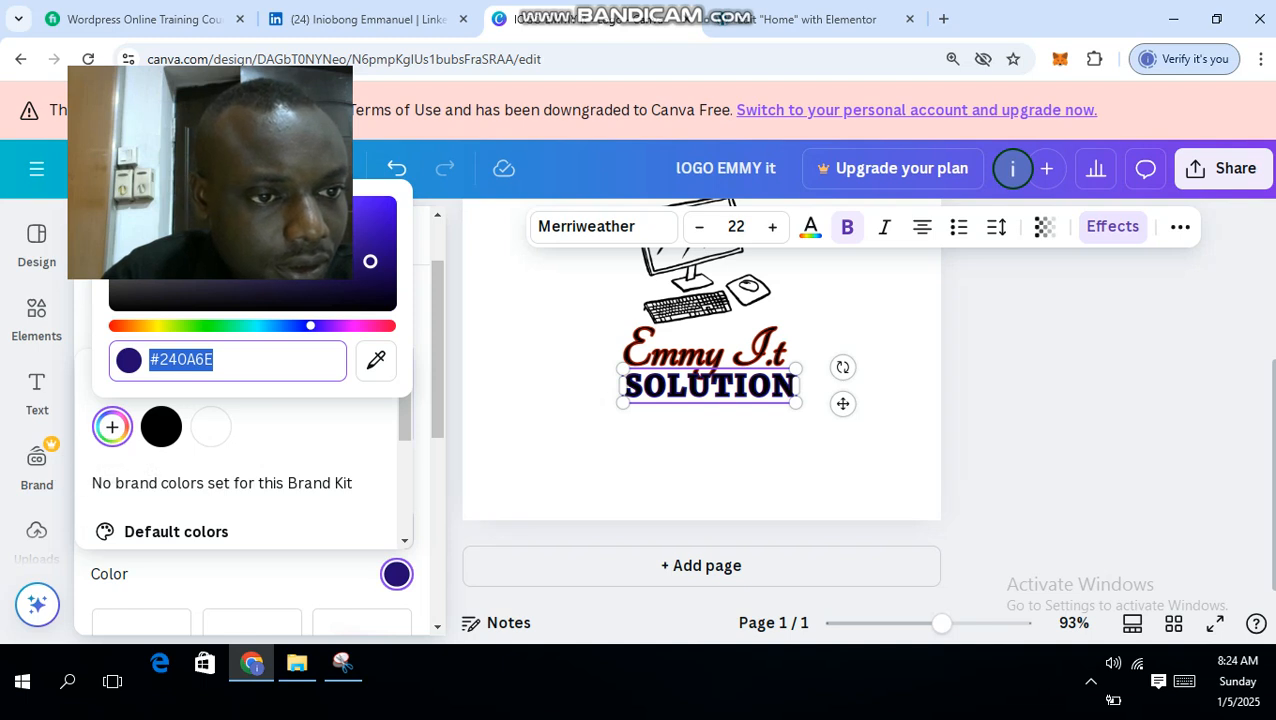
scroll(245, 590, "up", 1)
type("#6E0A13")
key("Return")
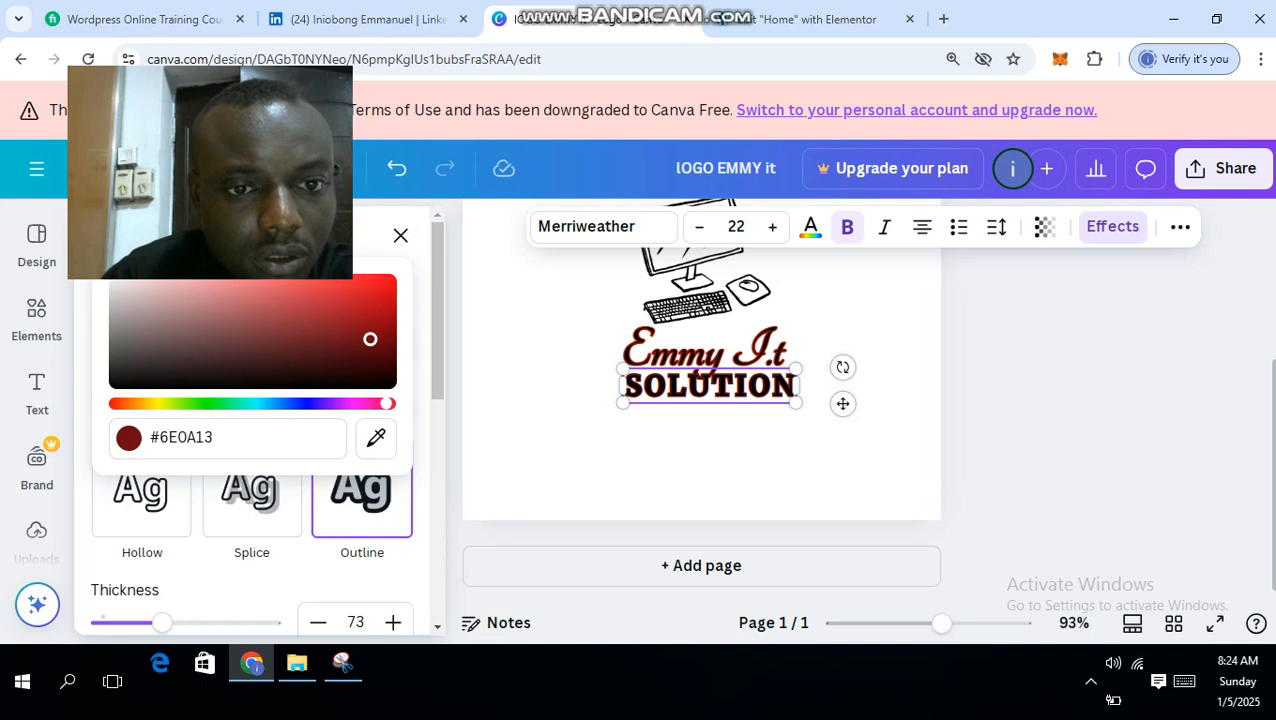
Darken the custom outline colour of the "SOLUTION" text and shift its hue to navy blue, #040B51
mouse_move(370, 339)
left_mouse_down()
mouse_move(385, 355)
mouse_move(384, 325)
mouse_move(383, 352)
left_mouse_up()
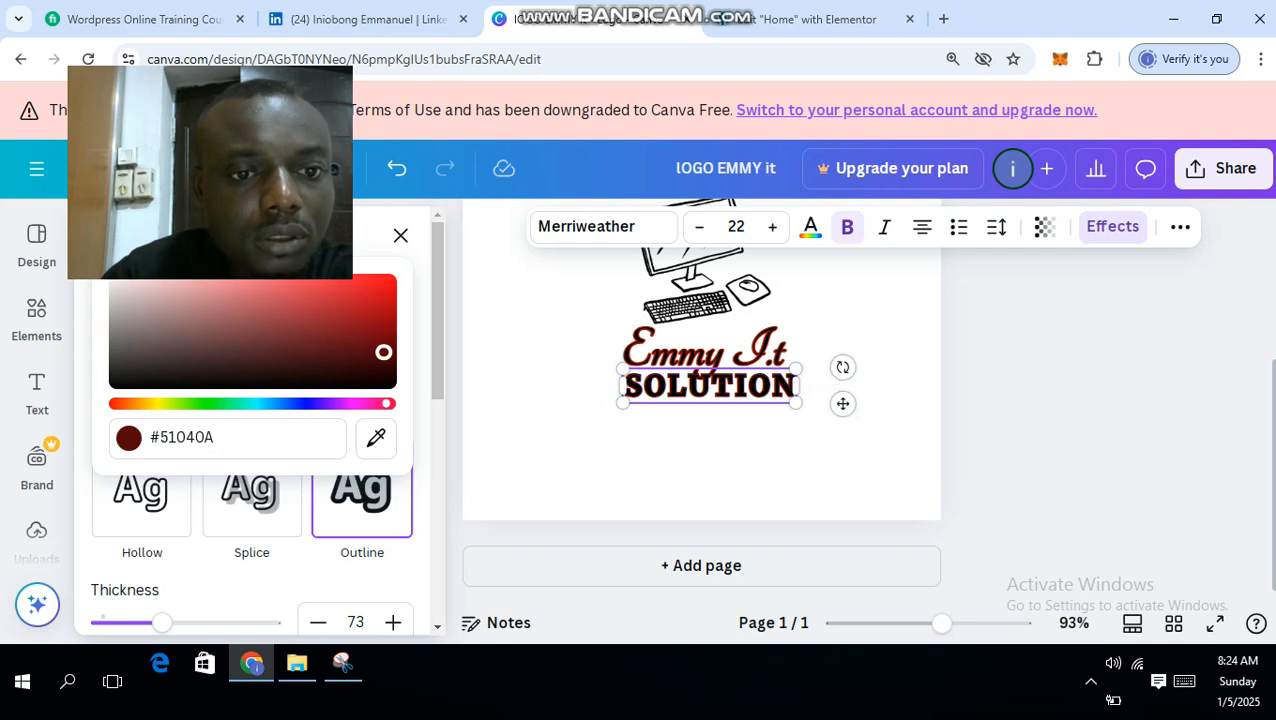
left_click_drag(386, 403, 293, 403)
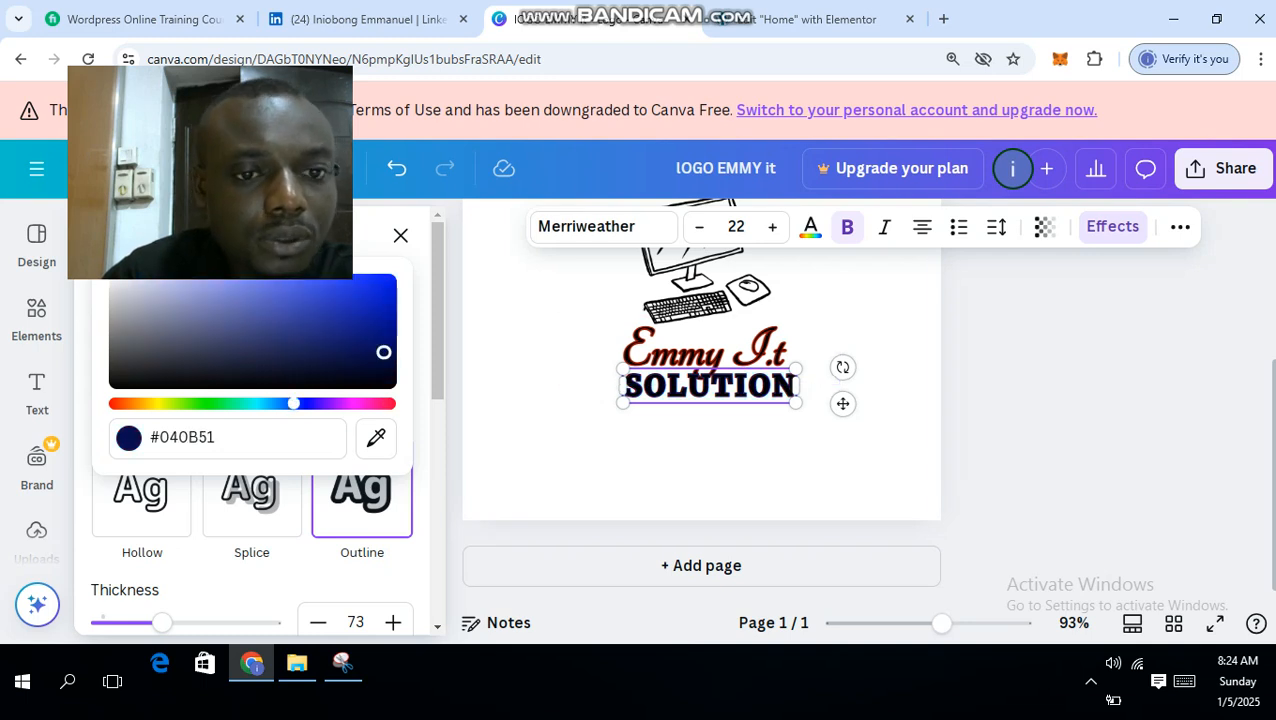
left_click(548, 420)
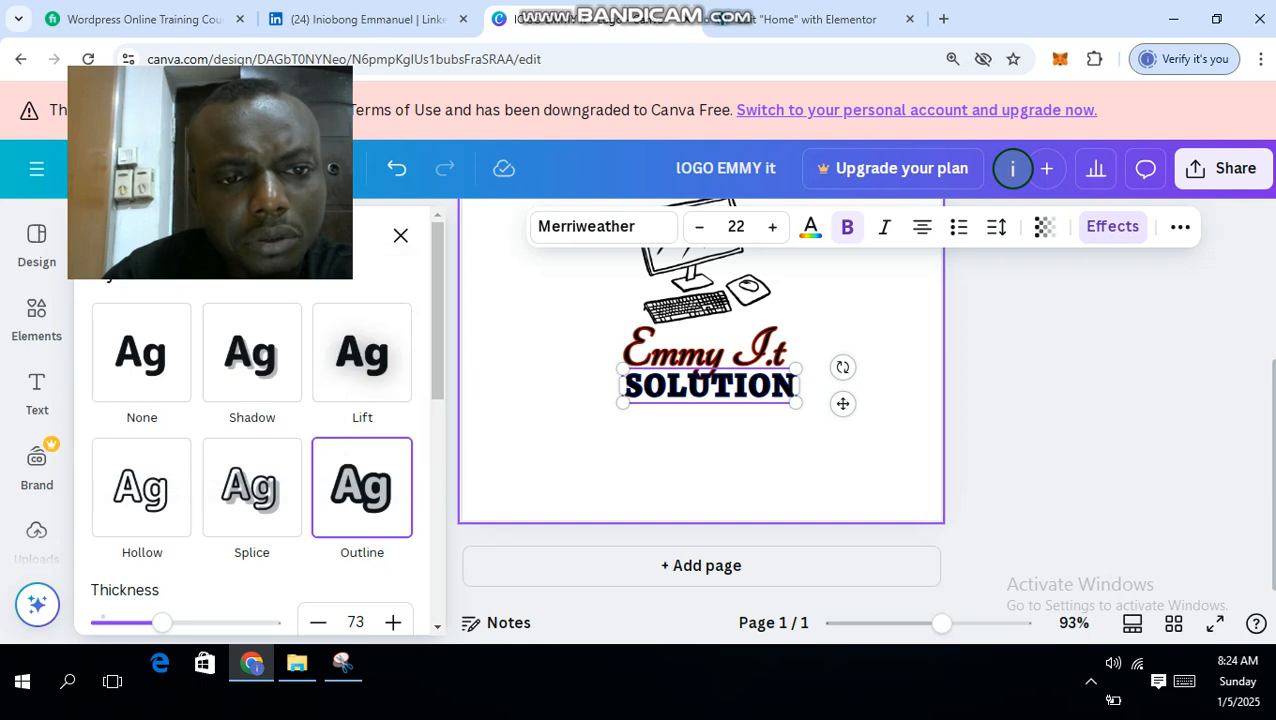
Change the outline colour of the "Emmy I.t" text to a custom dark navy blue
scroll(700, 440, "up", 2)
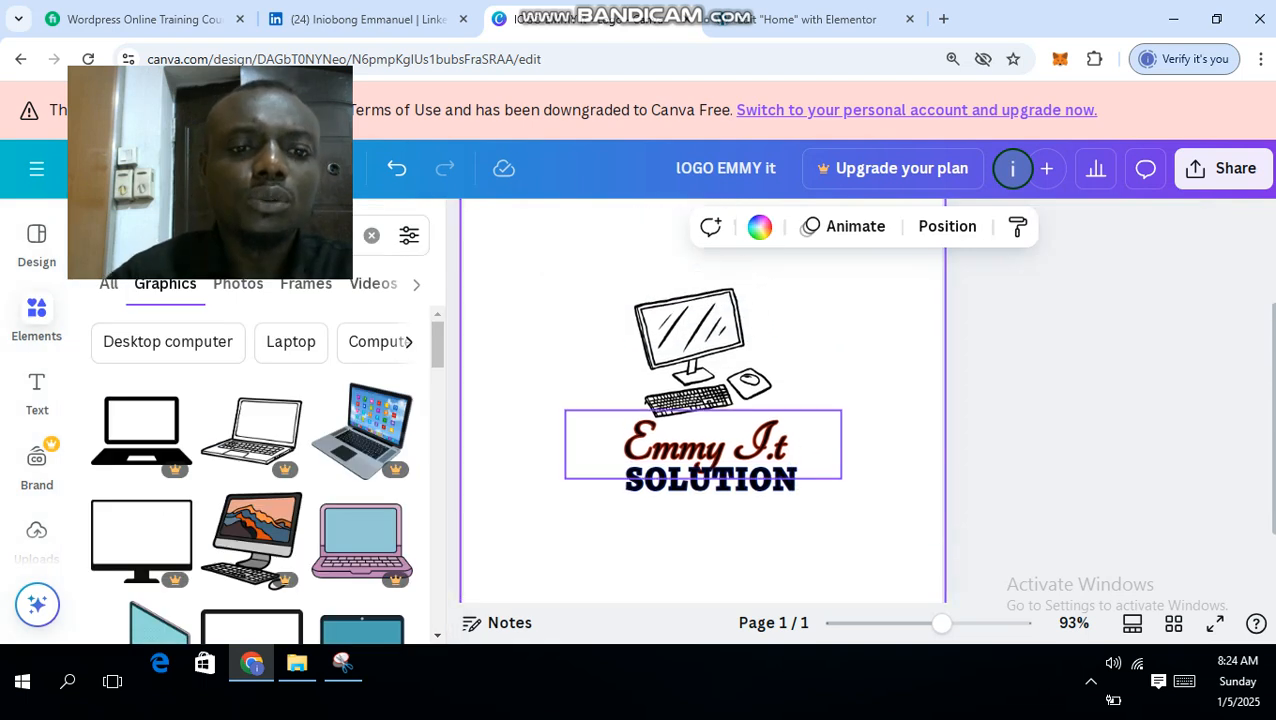
left_click(703, 445)
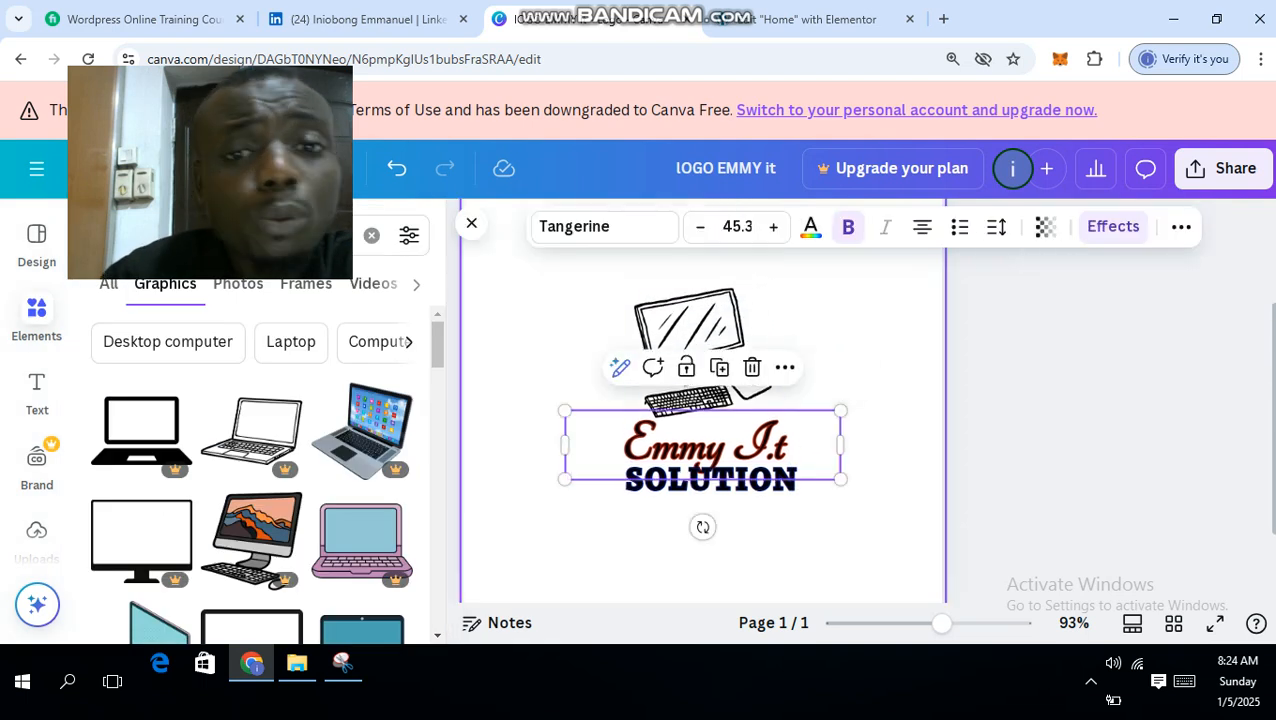
left_click(1113, 226)
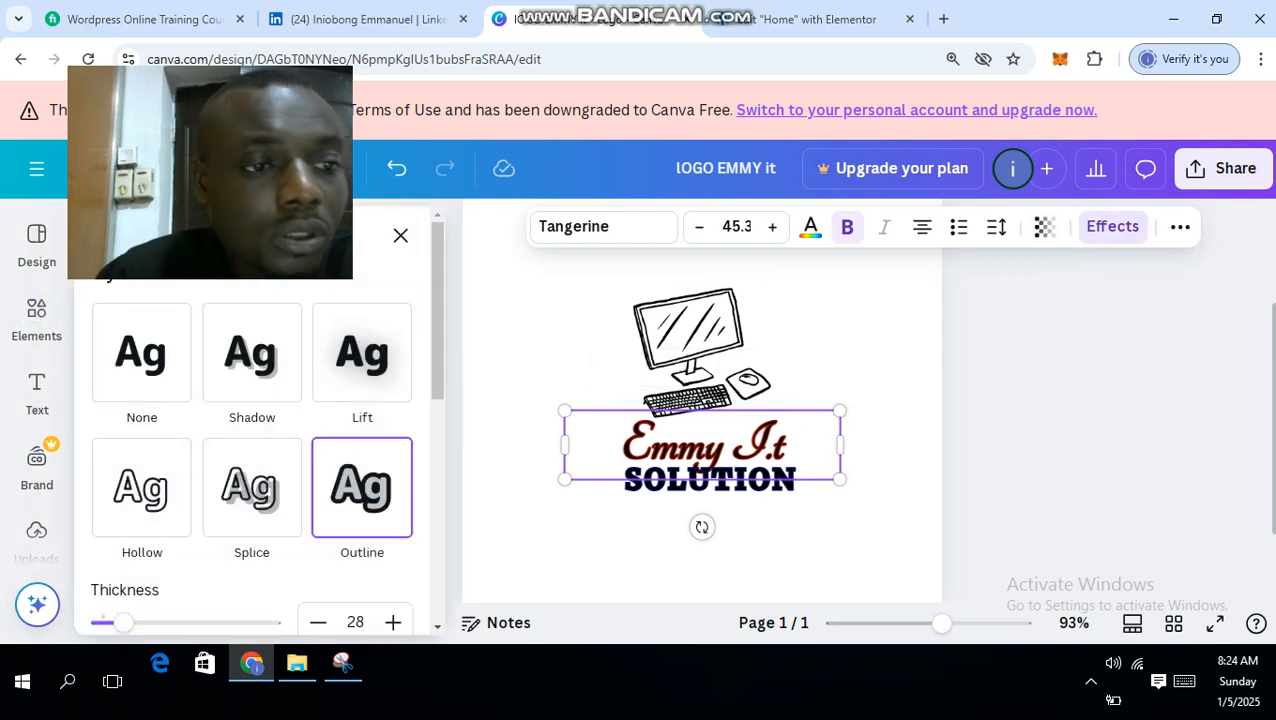
scroll(250, 450, "down", 2)
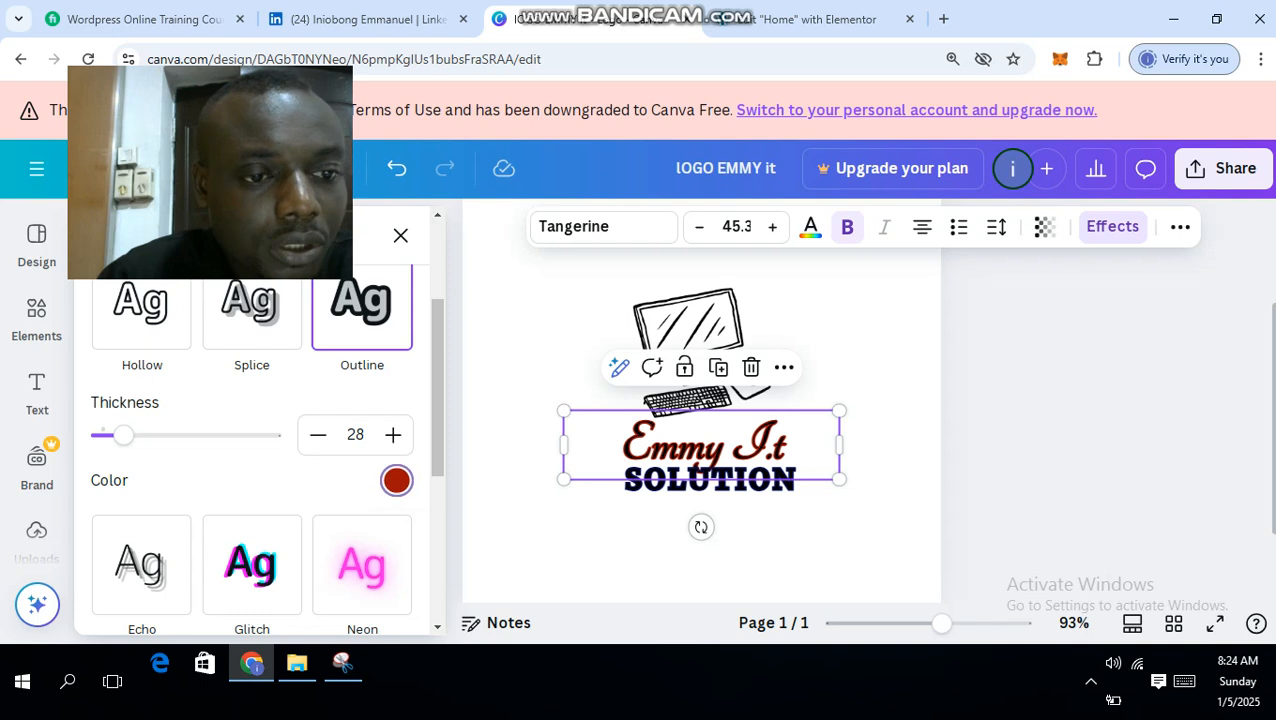
left_click(396, 480)
left_click(112, 333)
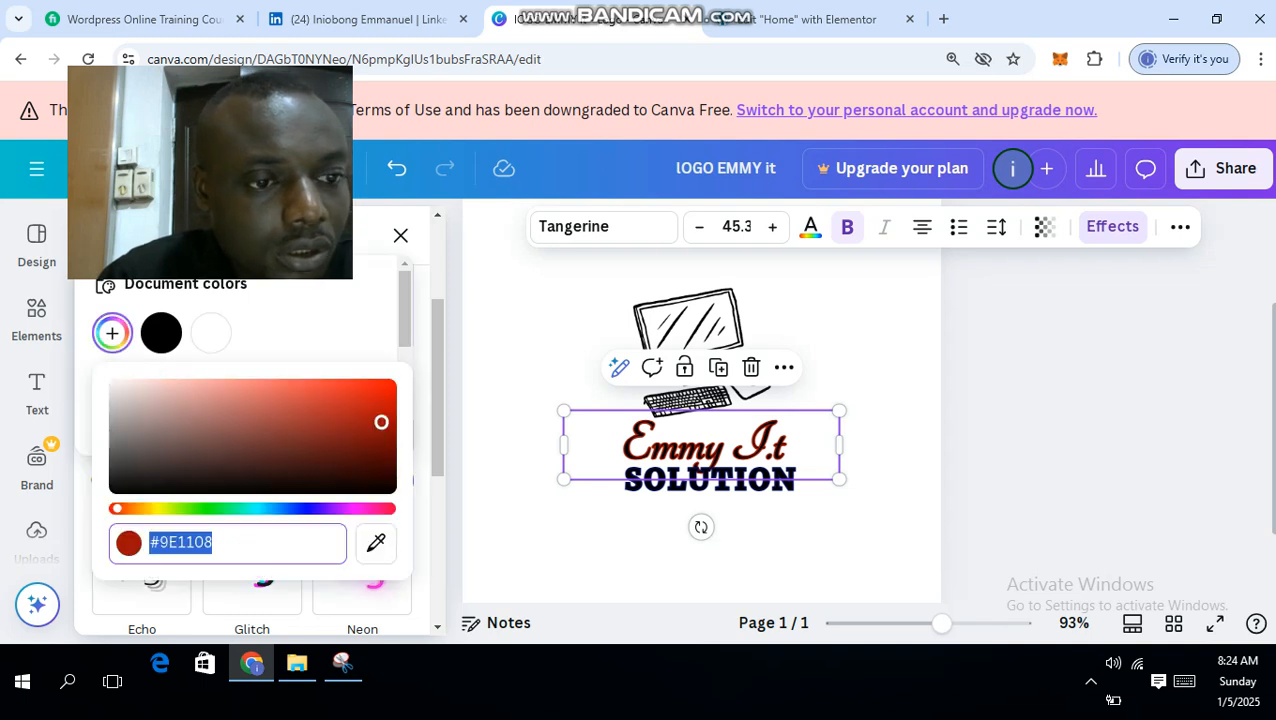
left_click_drag(117, 508, 311, 508)
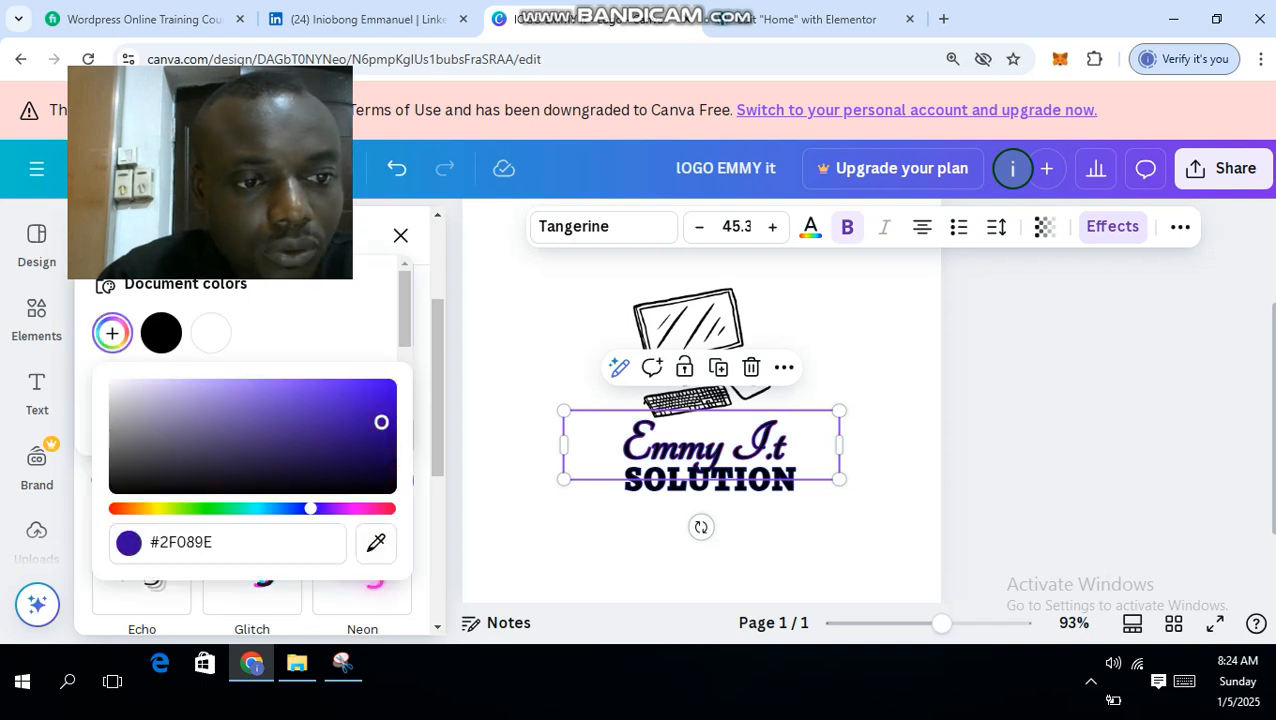
left_click_drag(381, 422, 386, 456)
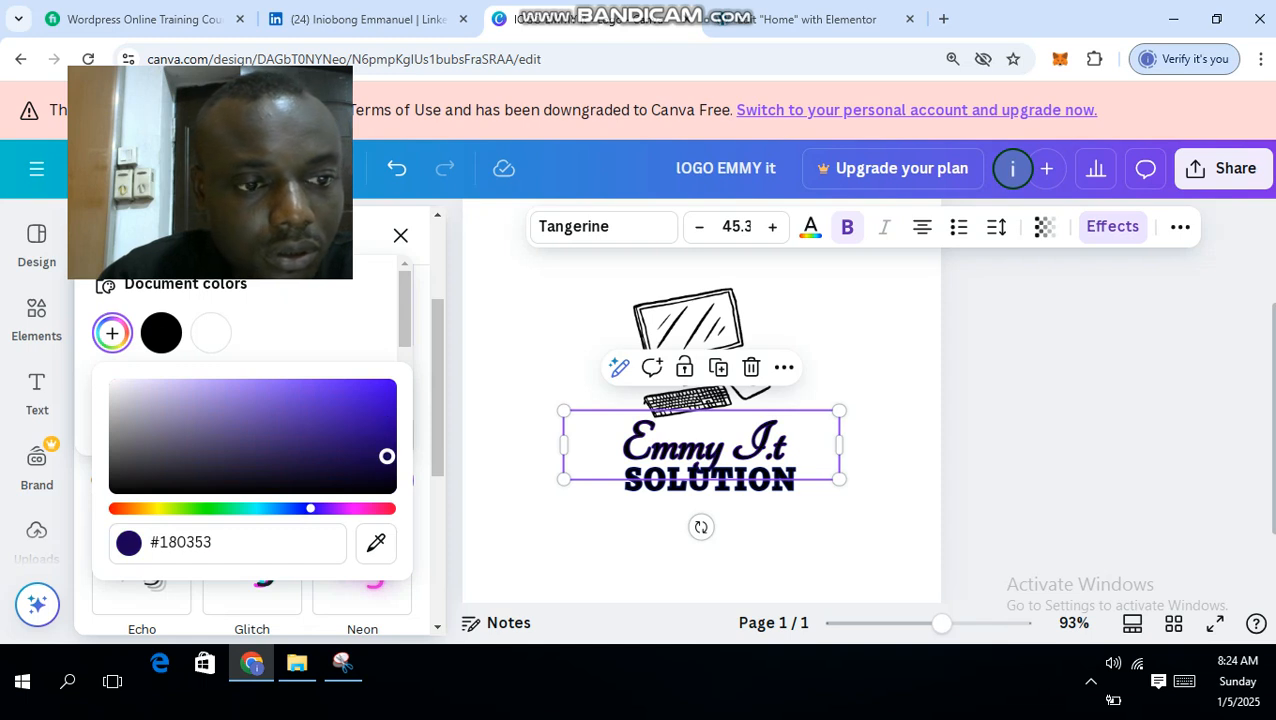
left_click_drag(387, 456, 330, 442)
left_click(515, 432)
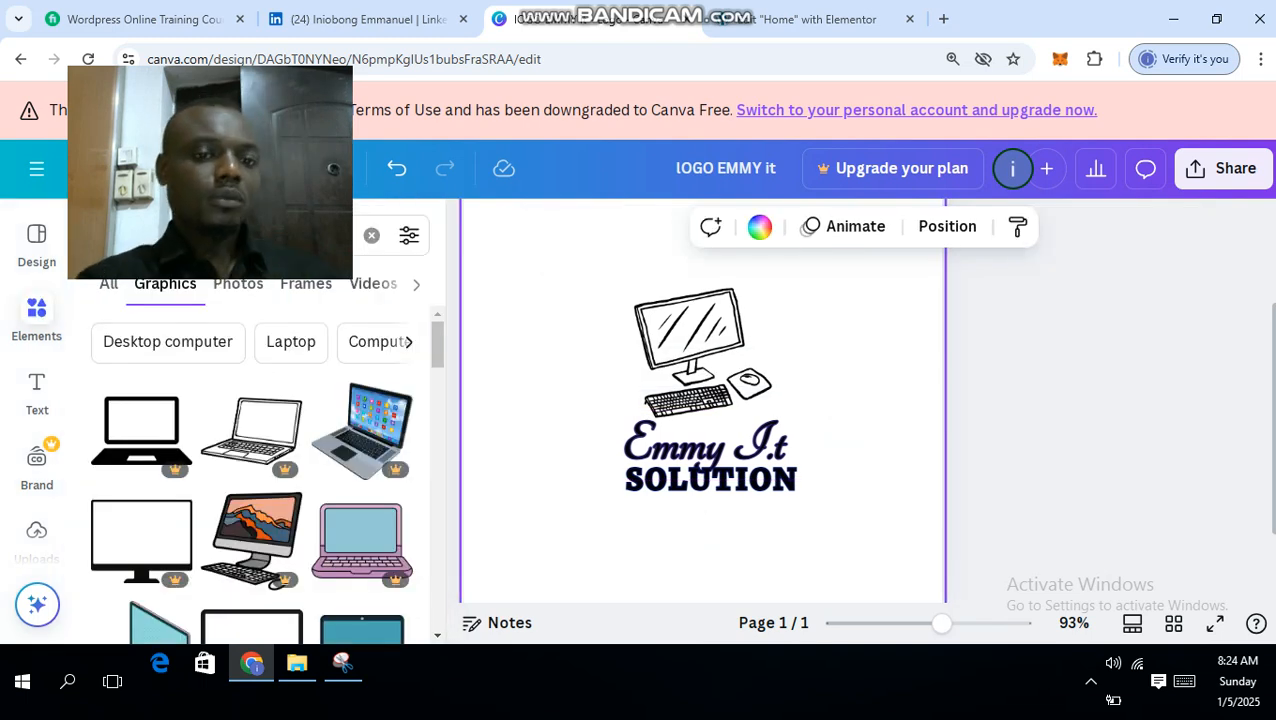
scroll(703, 420, "up", 1)
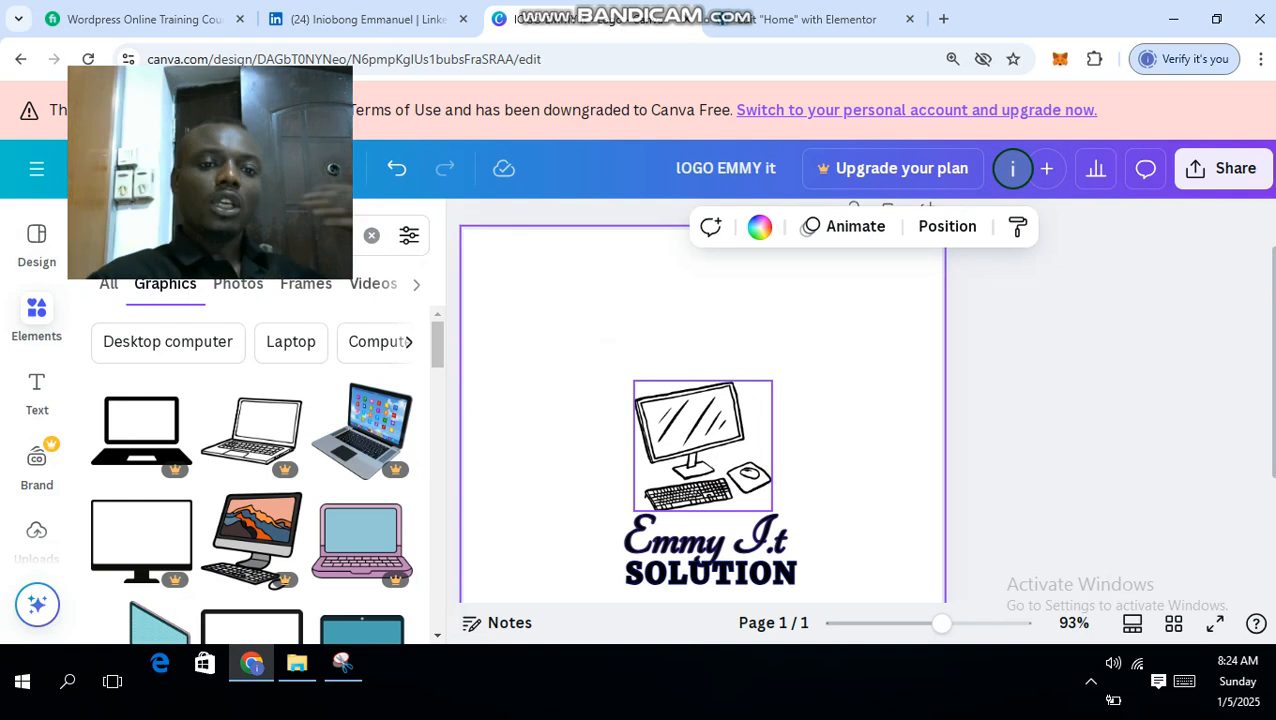
scroll(703, 420, "down", 2)
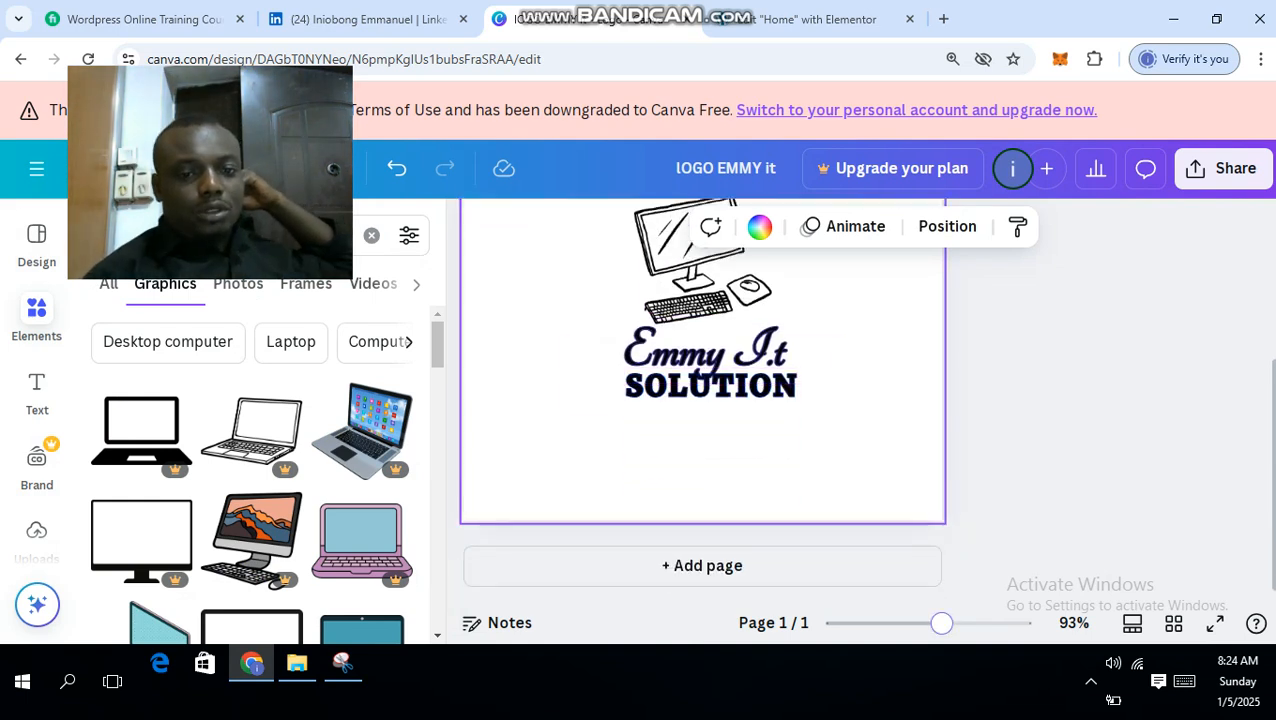
scroll(703, 420, "down", 5)
scroll(703, 420, "up", 2)
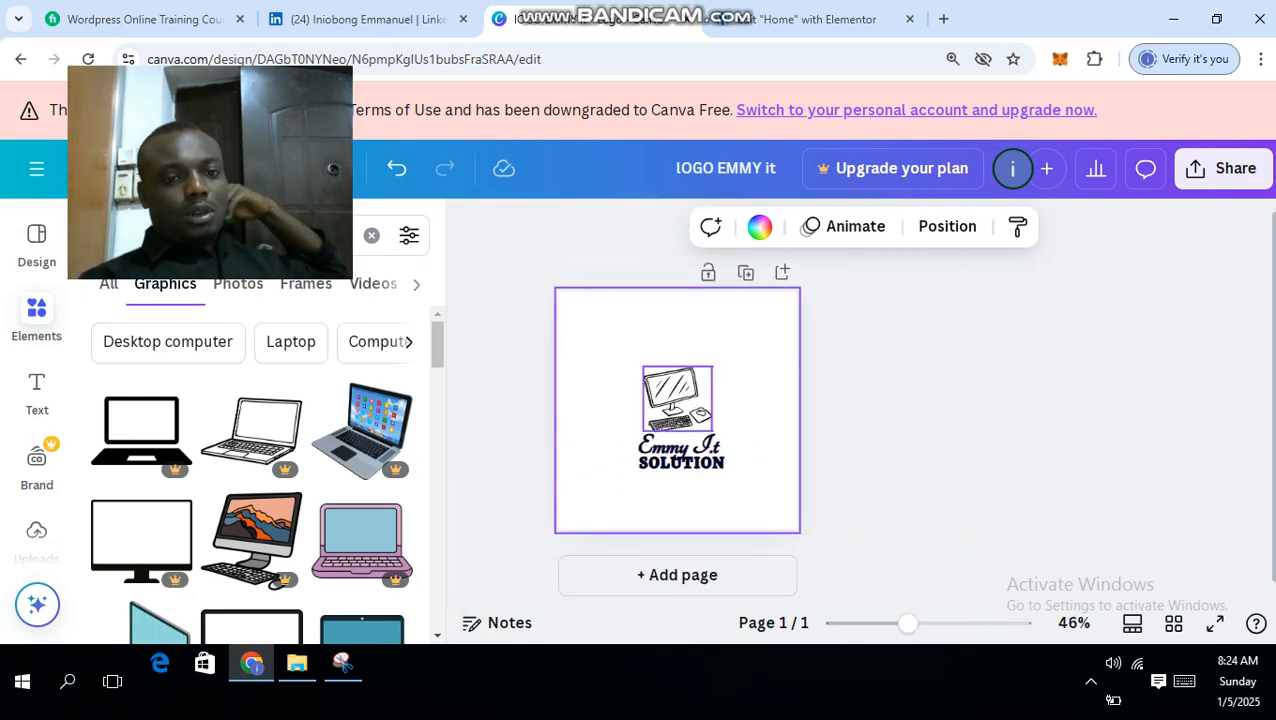
left_click(677, 398)
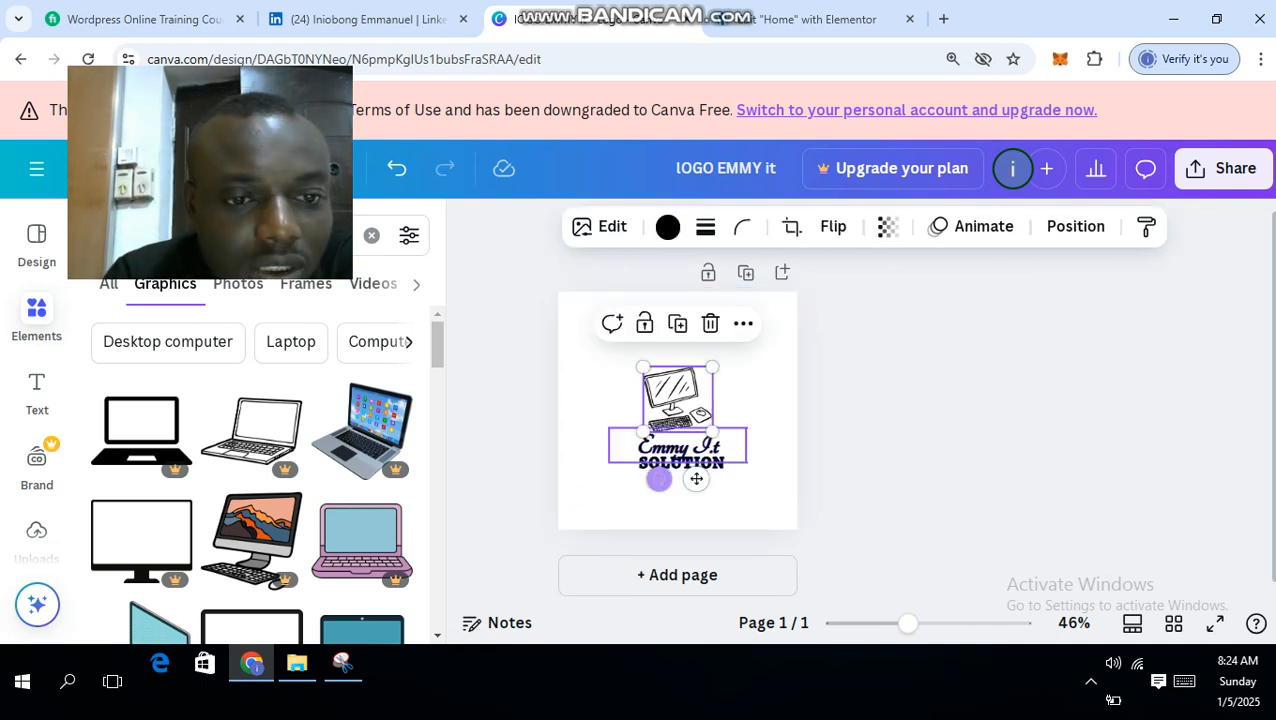
left_click(880, 420)
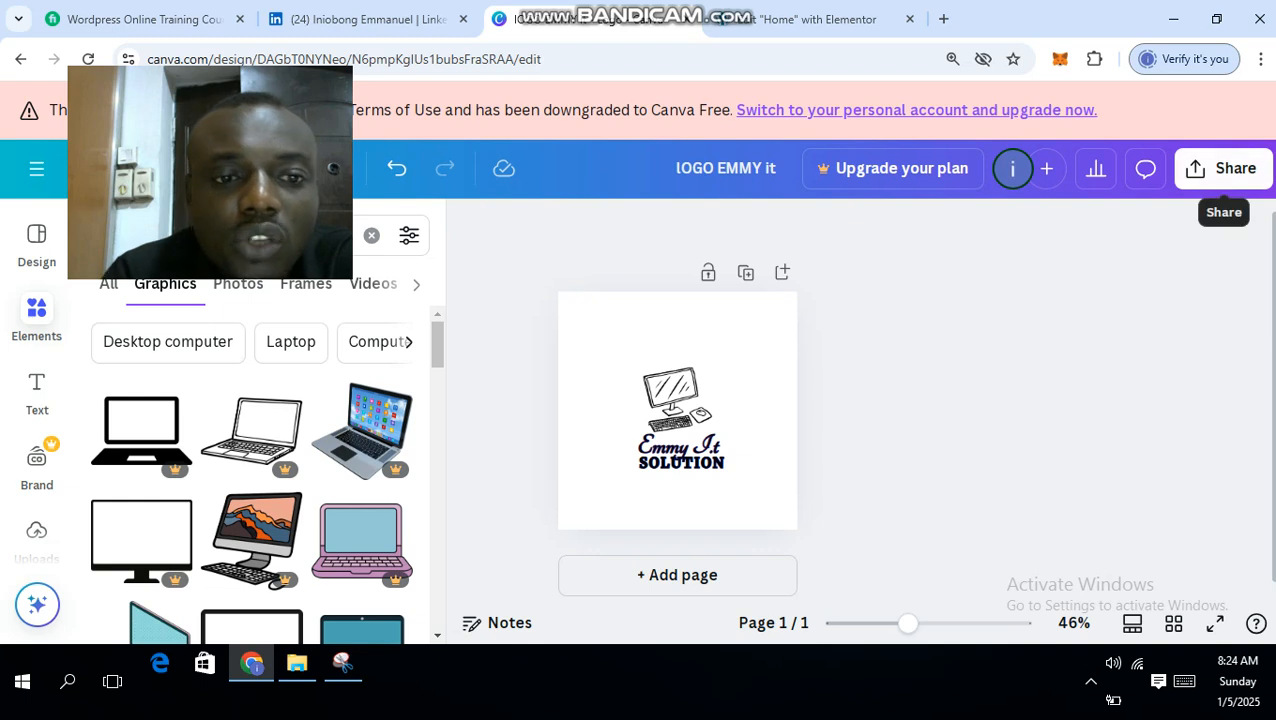
Download the finished logo design as a JPG file
left_click(1223, 168)
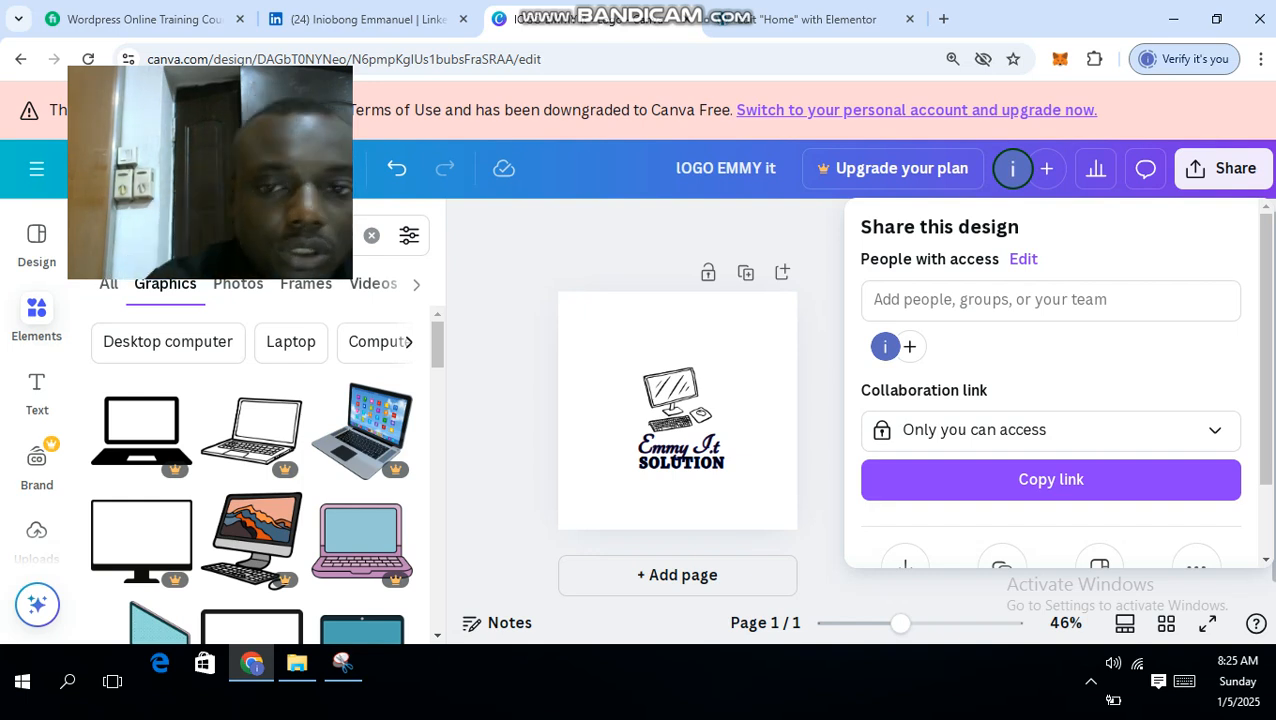
scroll(1050, 380, "down", 1)
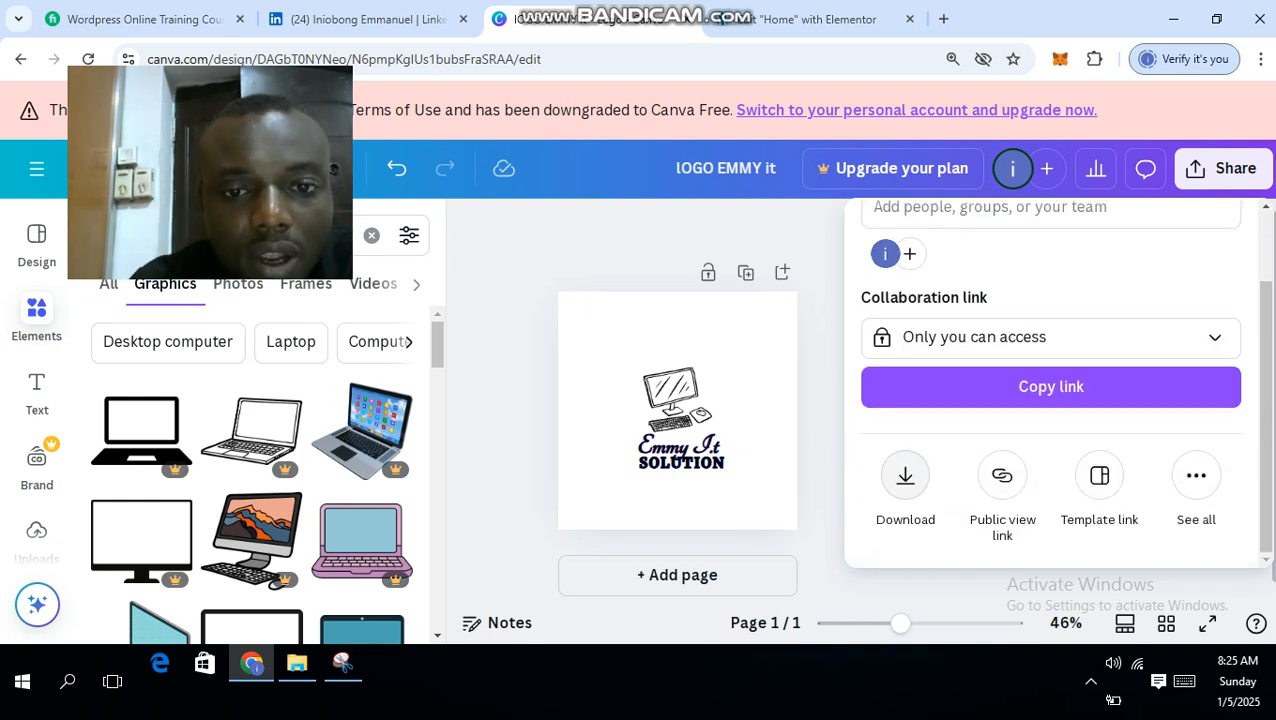
left_click(905, 475)
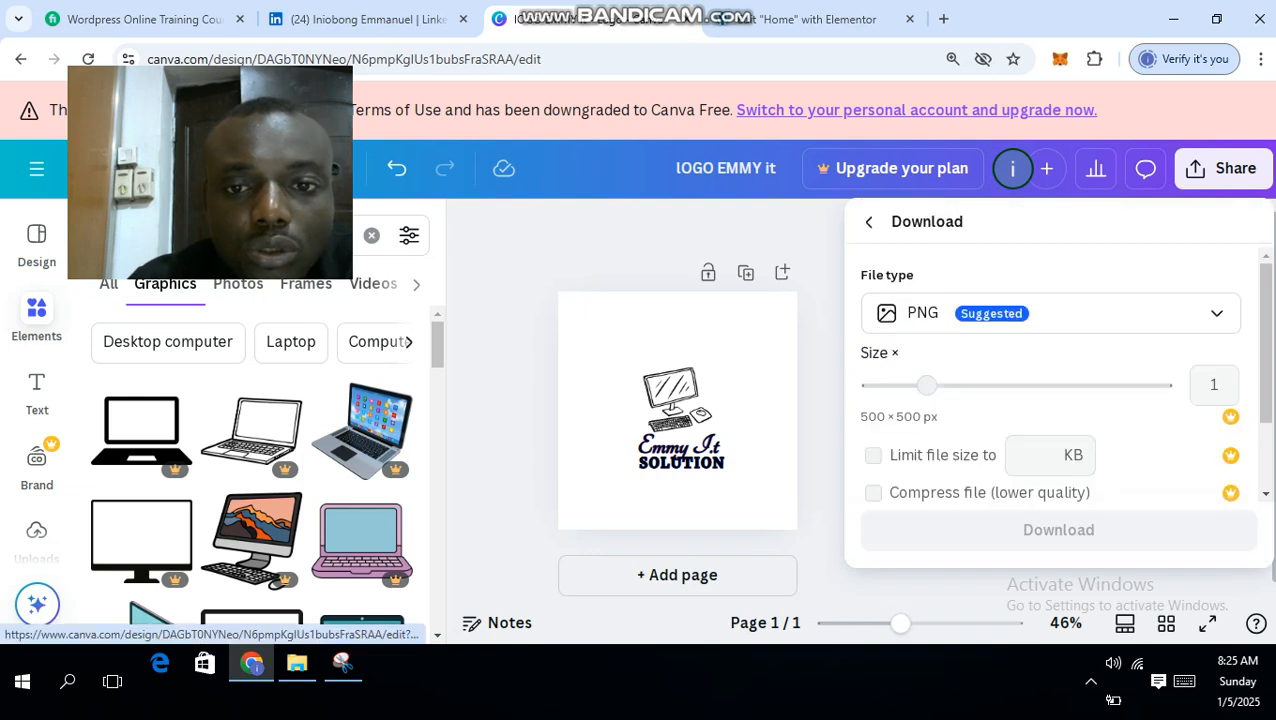
left_click(1050, 313)
left_click(960, 380)
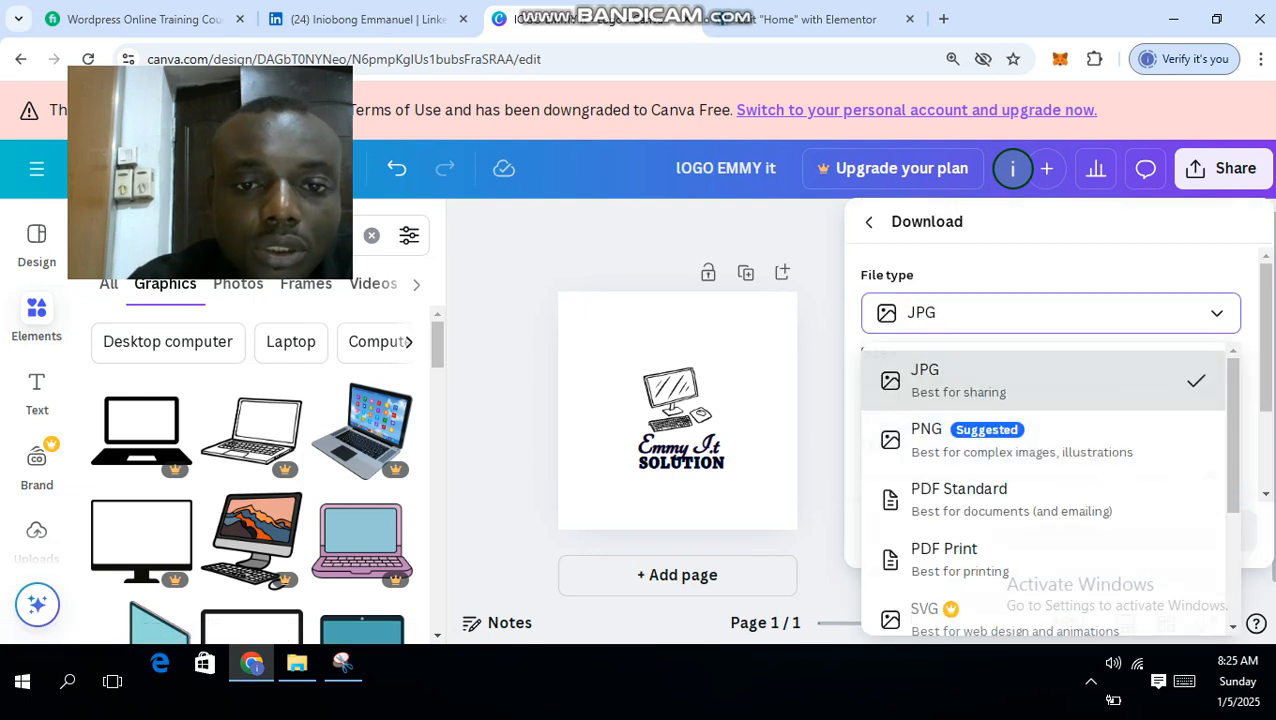
scroll(1050, 380, "down", 2)
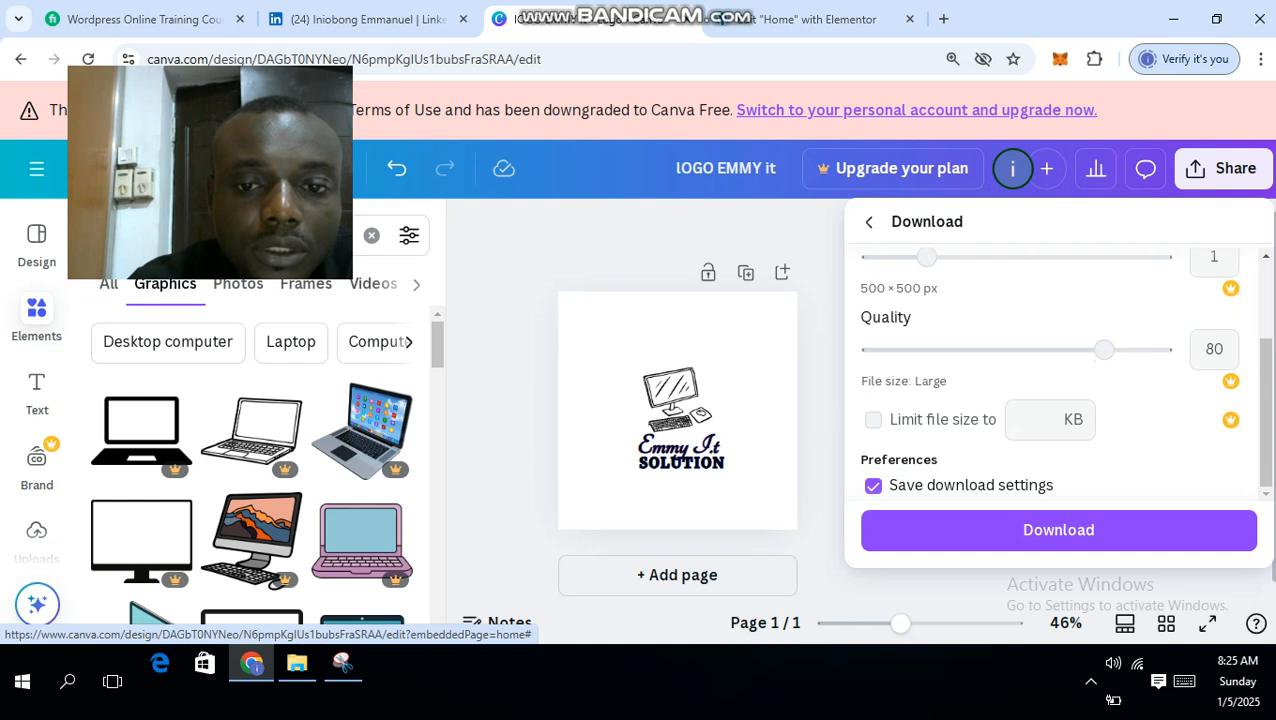
scroll(1060, 370, "up", 2)
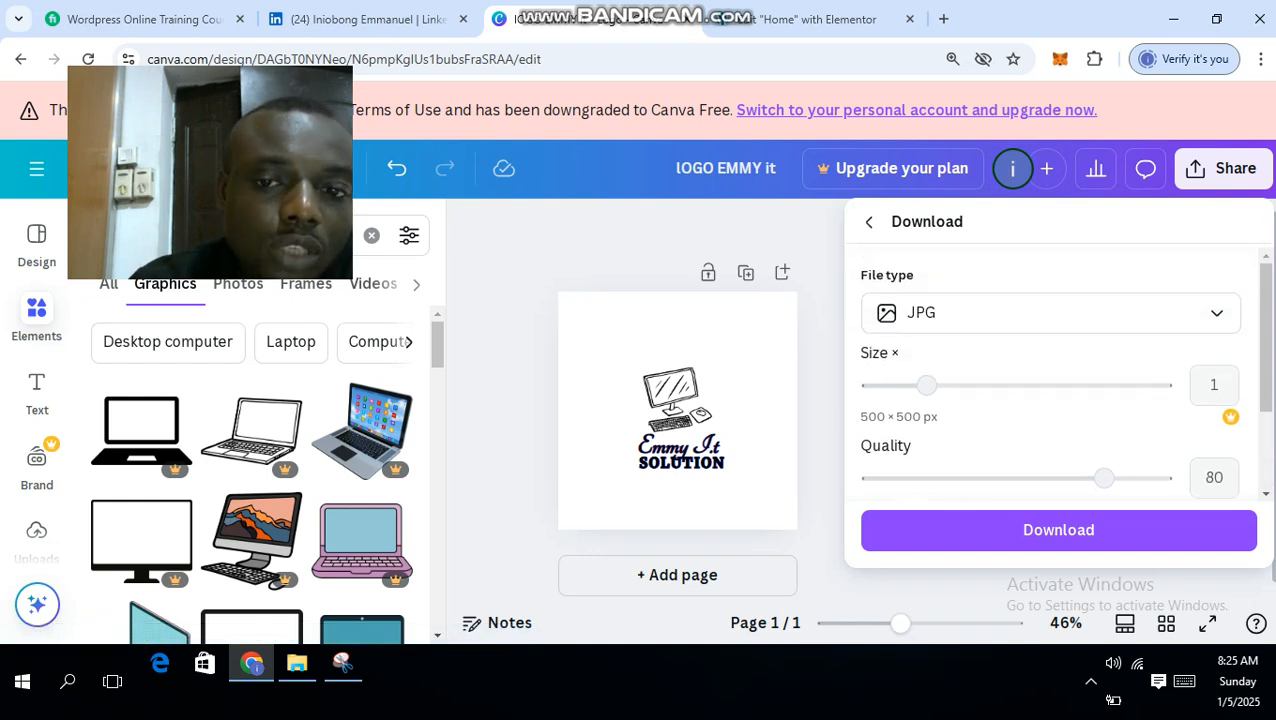
scroll(1060, 400, "down", 2)
left_click(1058, 530)
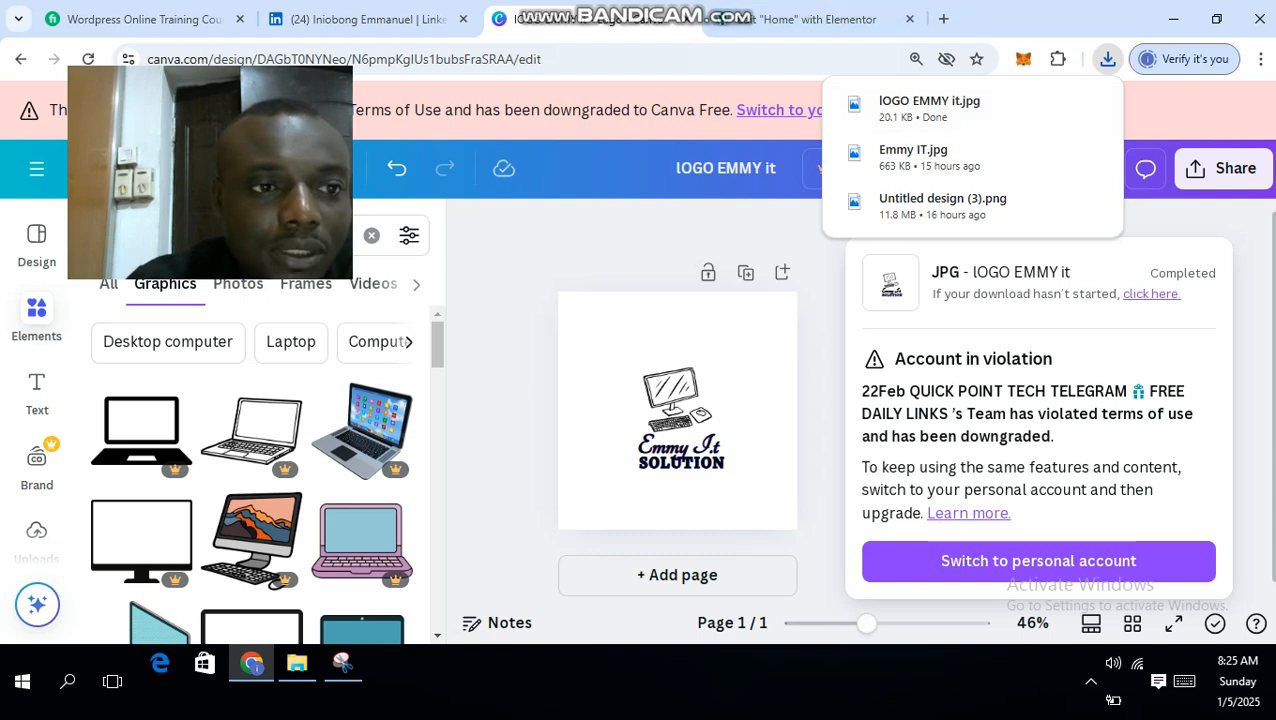
Browse the design types for a new design and create a blank Doc
left_click_drag(311, 79, 773, 69)
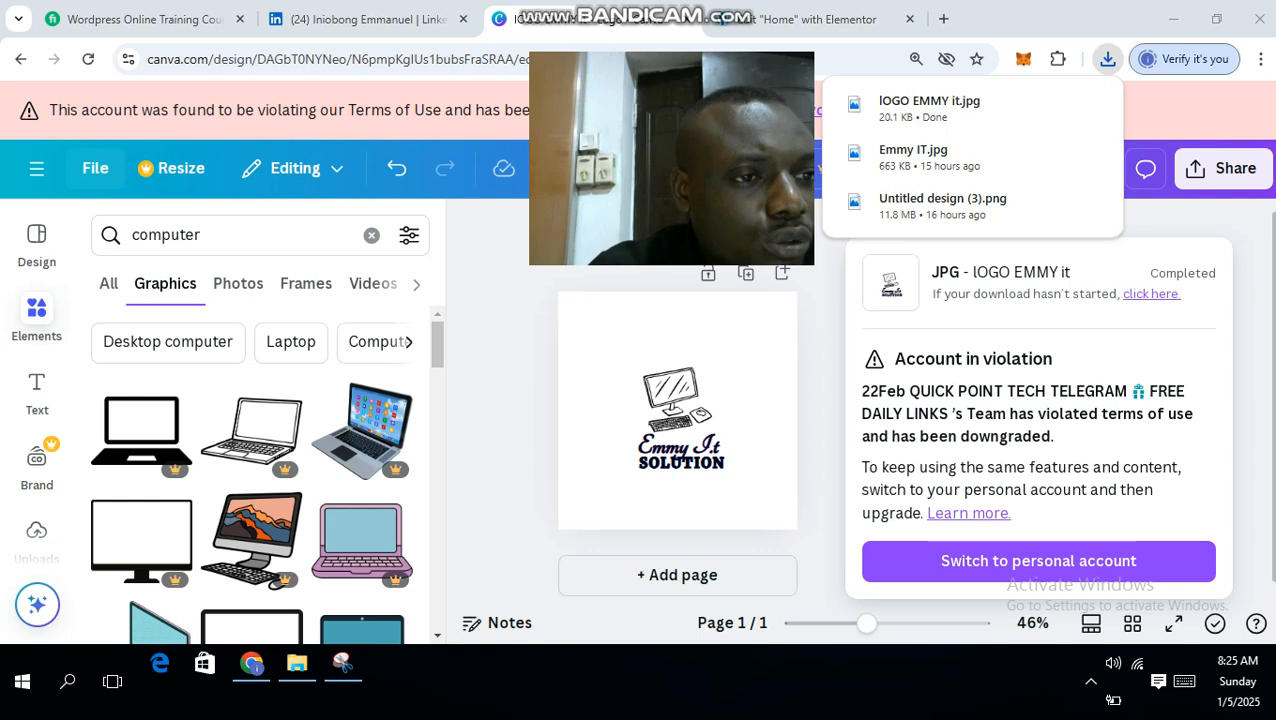
left_click(95, 168)
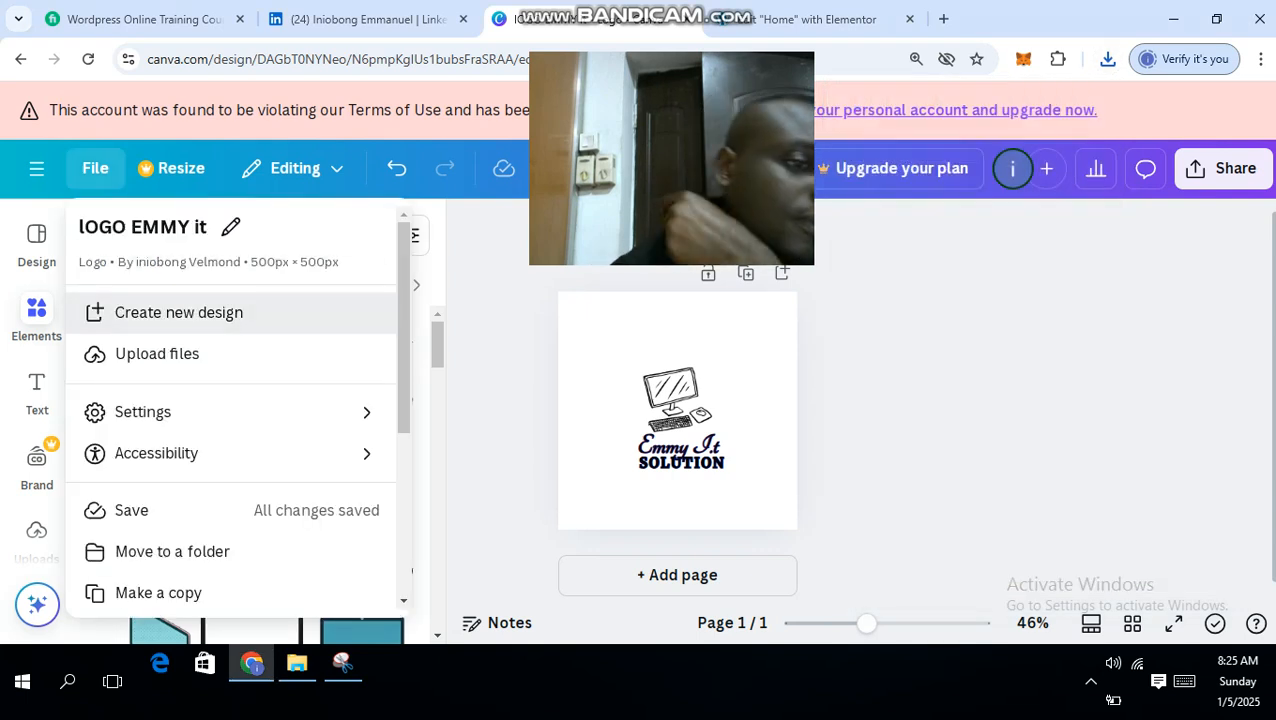
left_click(178, 312)
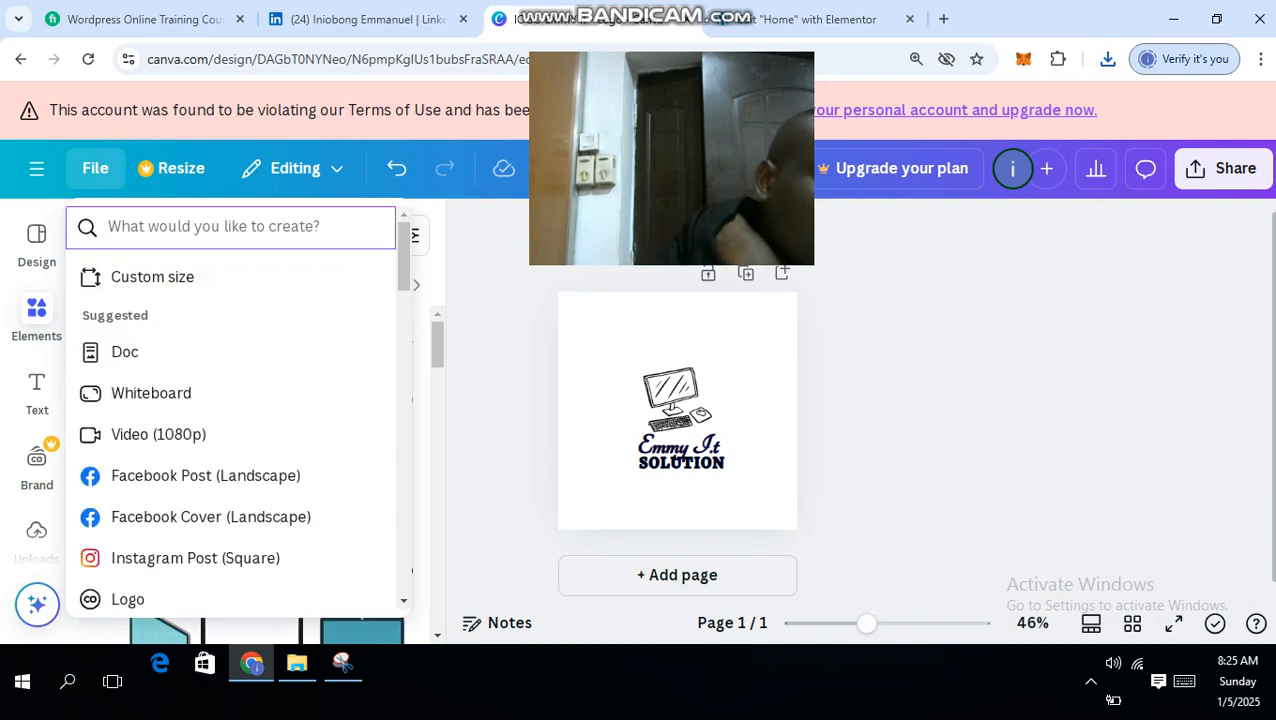
scroll(230, 400, "down", 2)
scroll(230, 500, "up", 2)
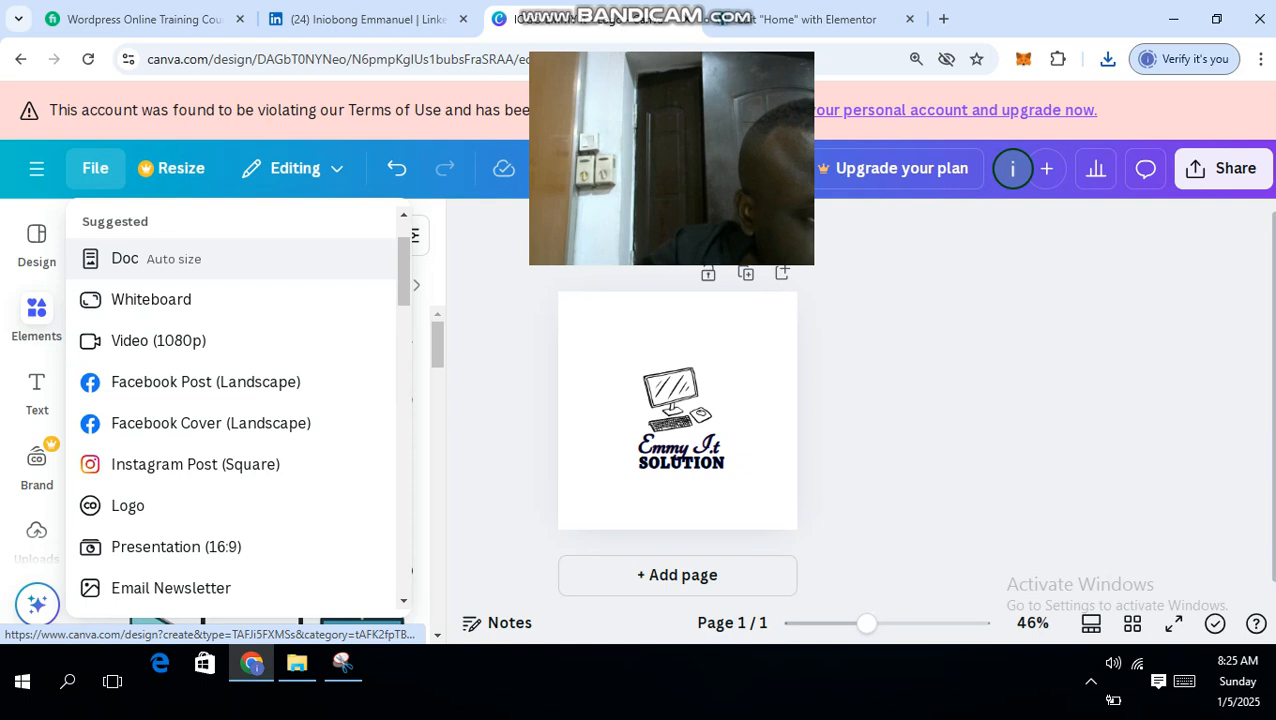
scroll(230, 410, "down", 5)
scroll(200, 280, "down", 4)
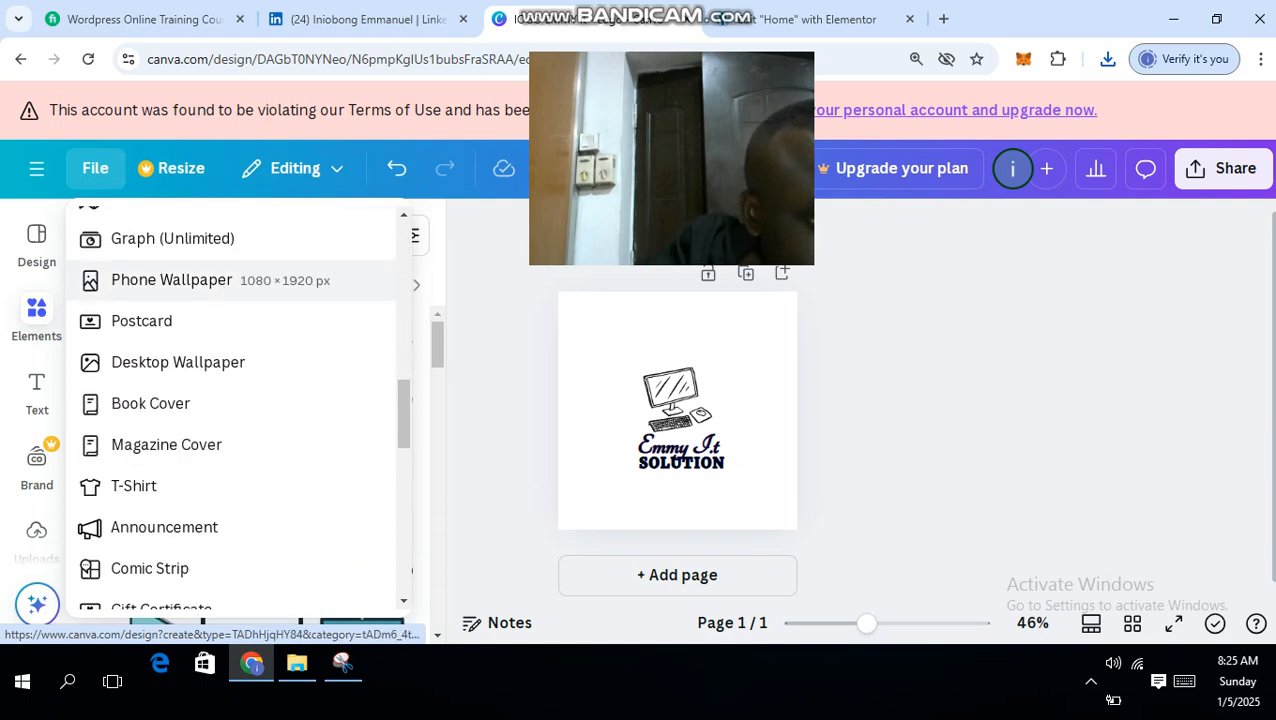
scroll(200, 270, "up", 9)
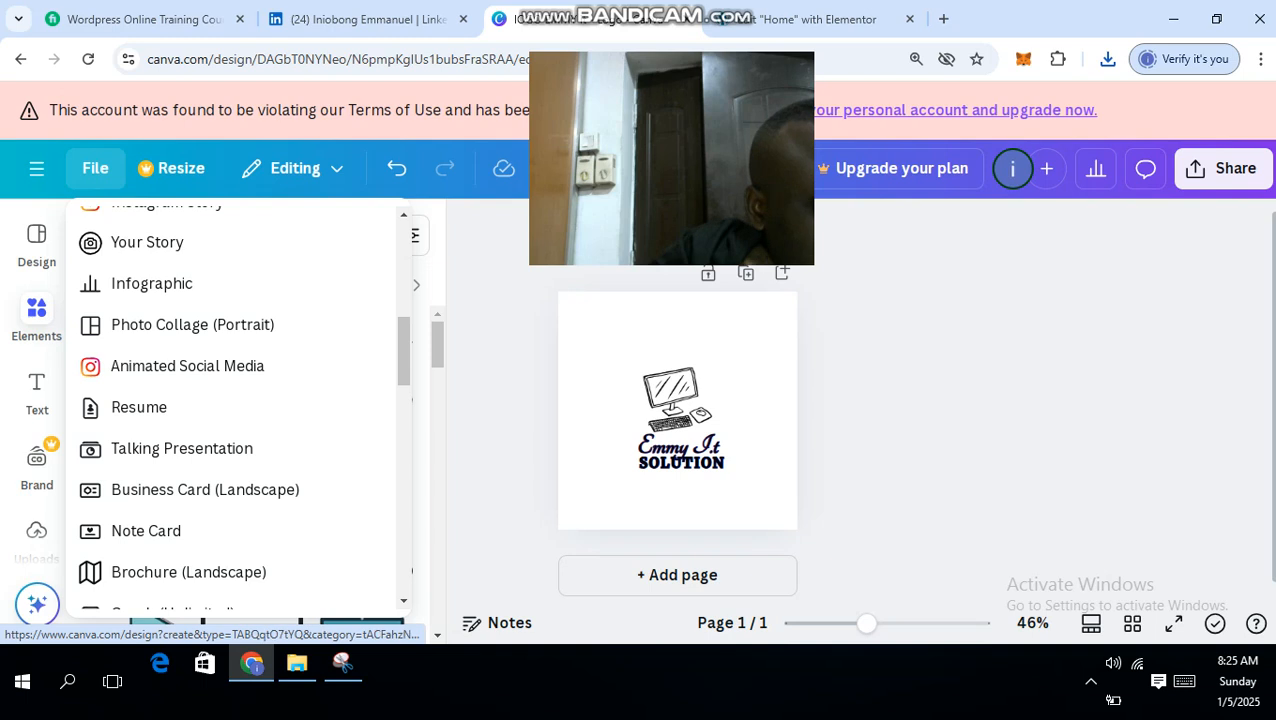
left_click(200, 262)
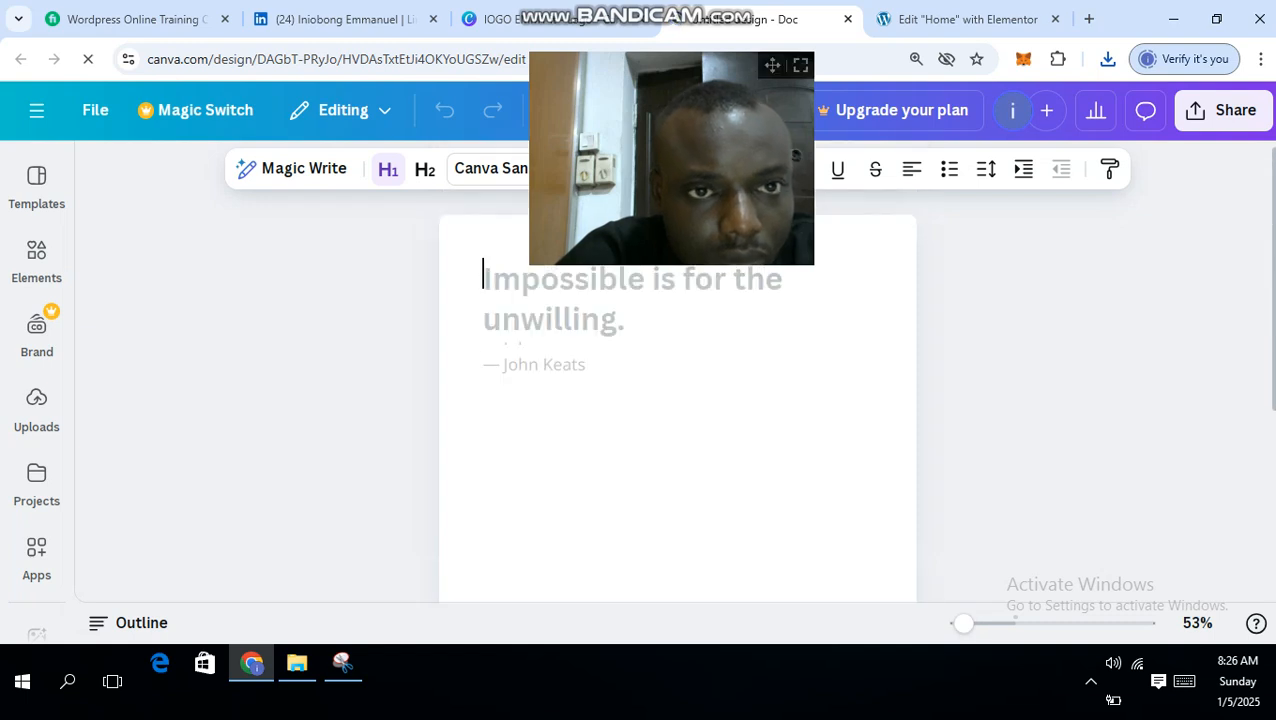
left_click_drag(772, 66, 365, 137)
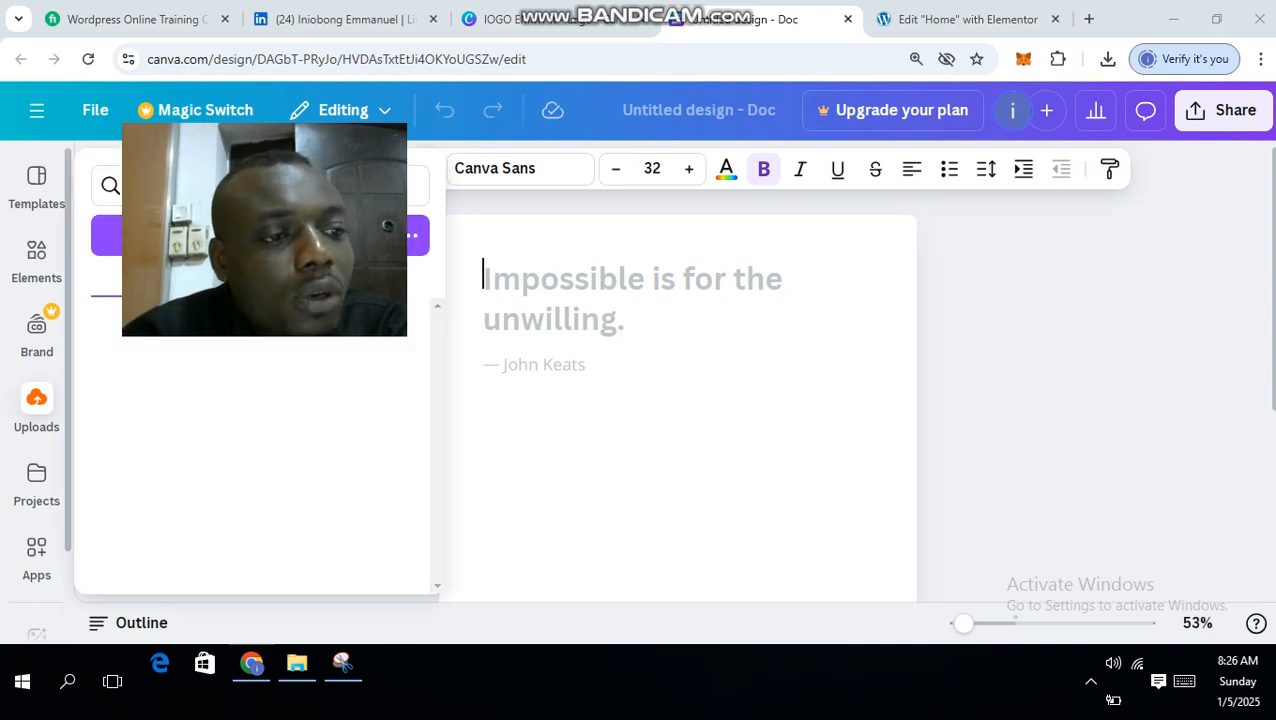
Start an image upload and look through the files in Downloads whose names begin with "E" for the Emmy I.t logo
left_click(37, 408)
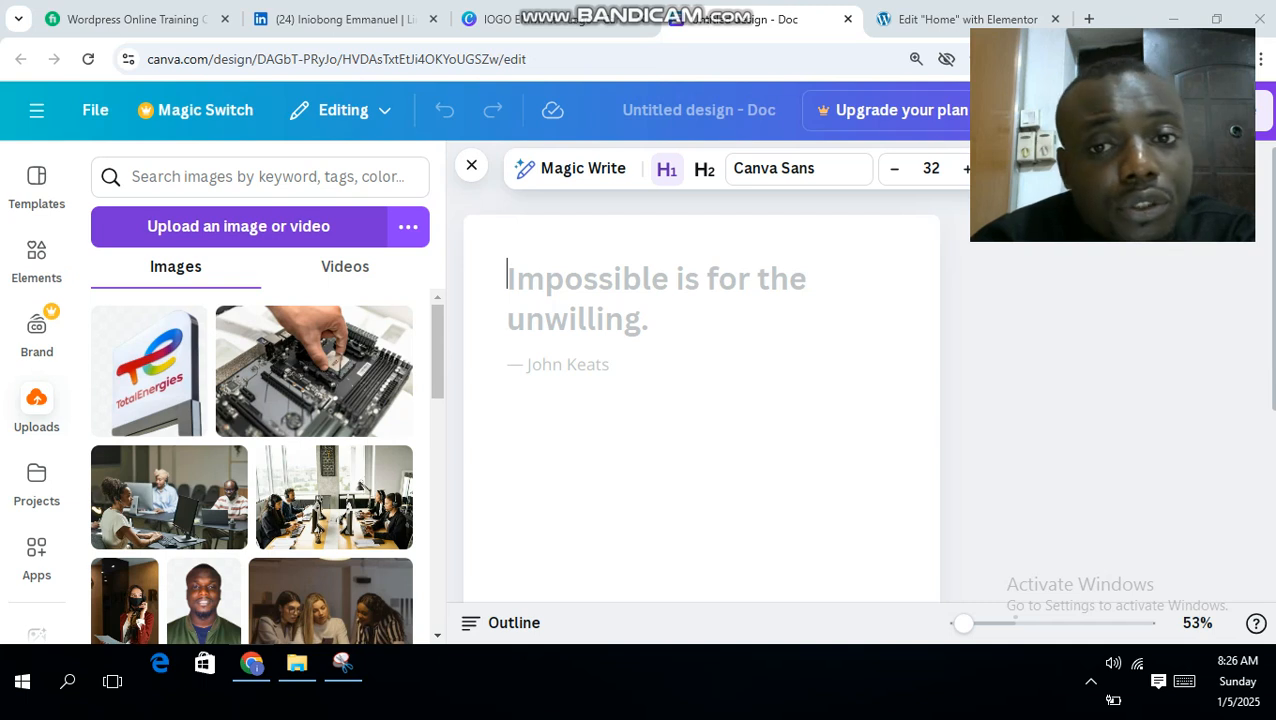
left_click(238, 227)
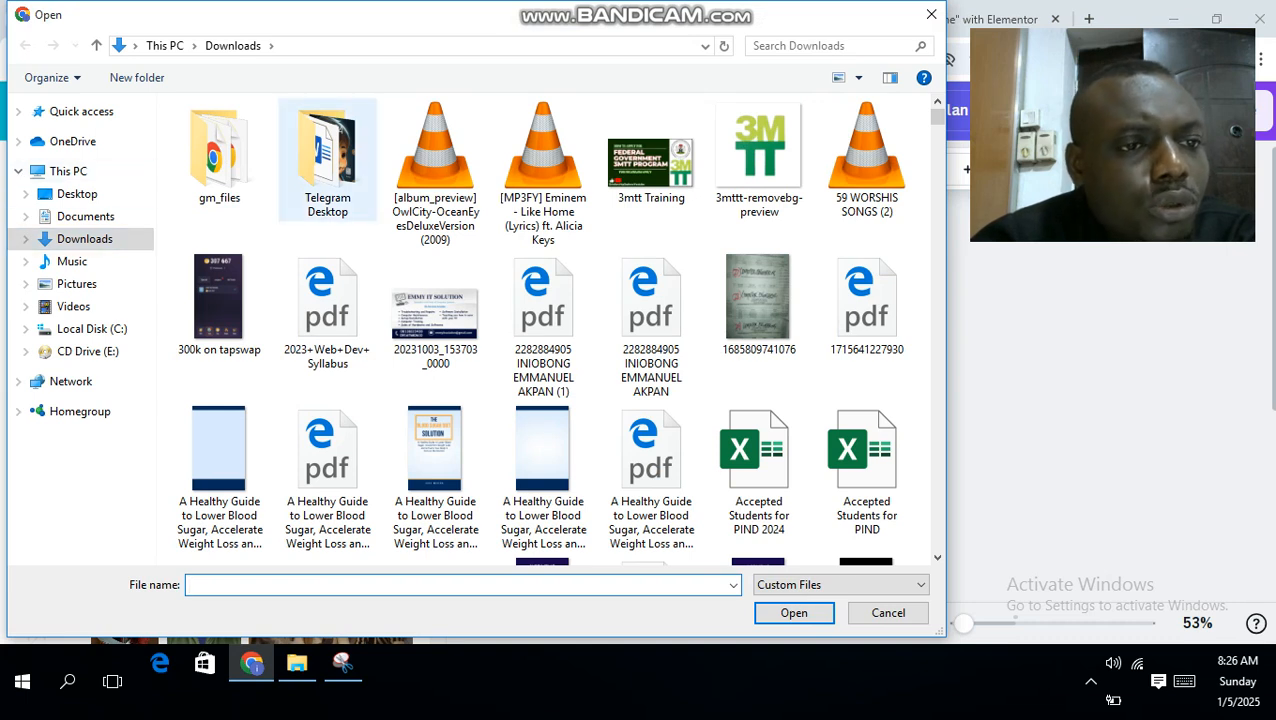
left_click(327, 155)
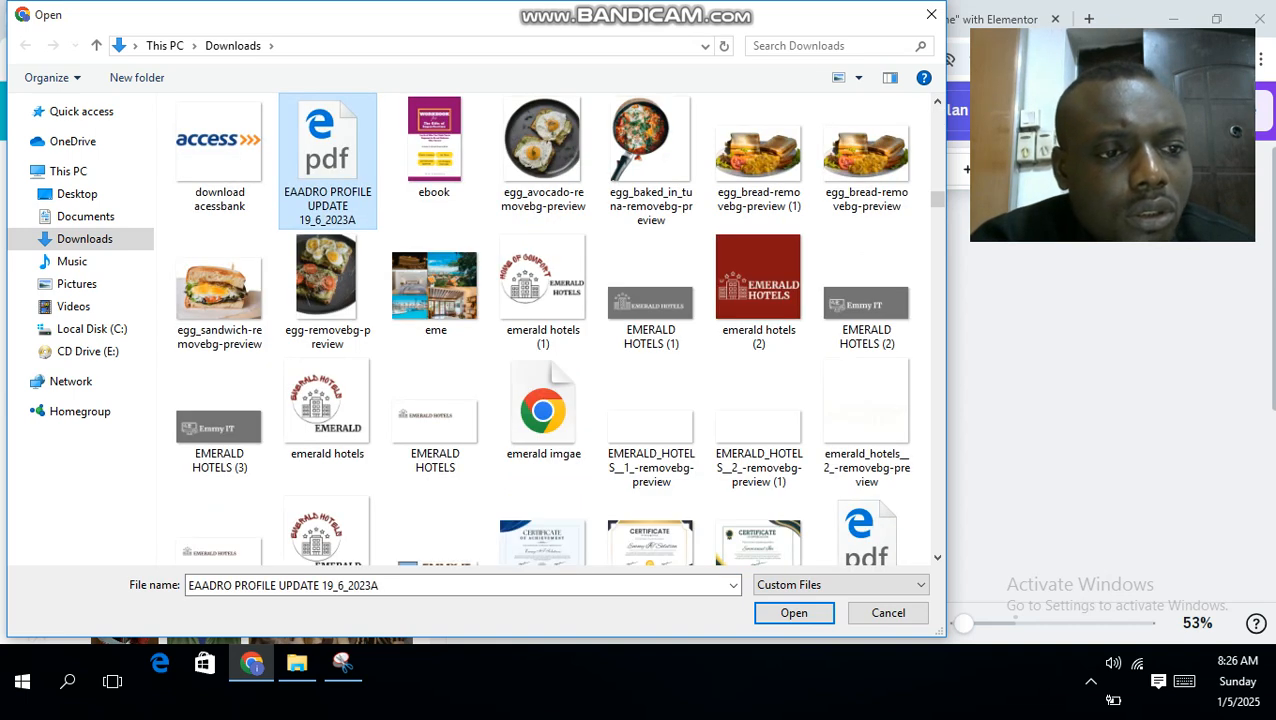
key("Right")
key("Right")
key("Right")
key("Right")
key("Right")
key("Right")
key("Right")
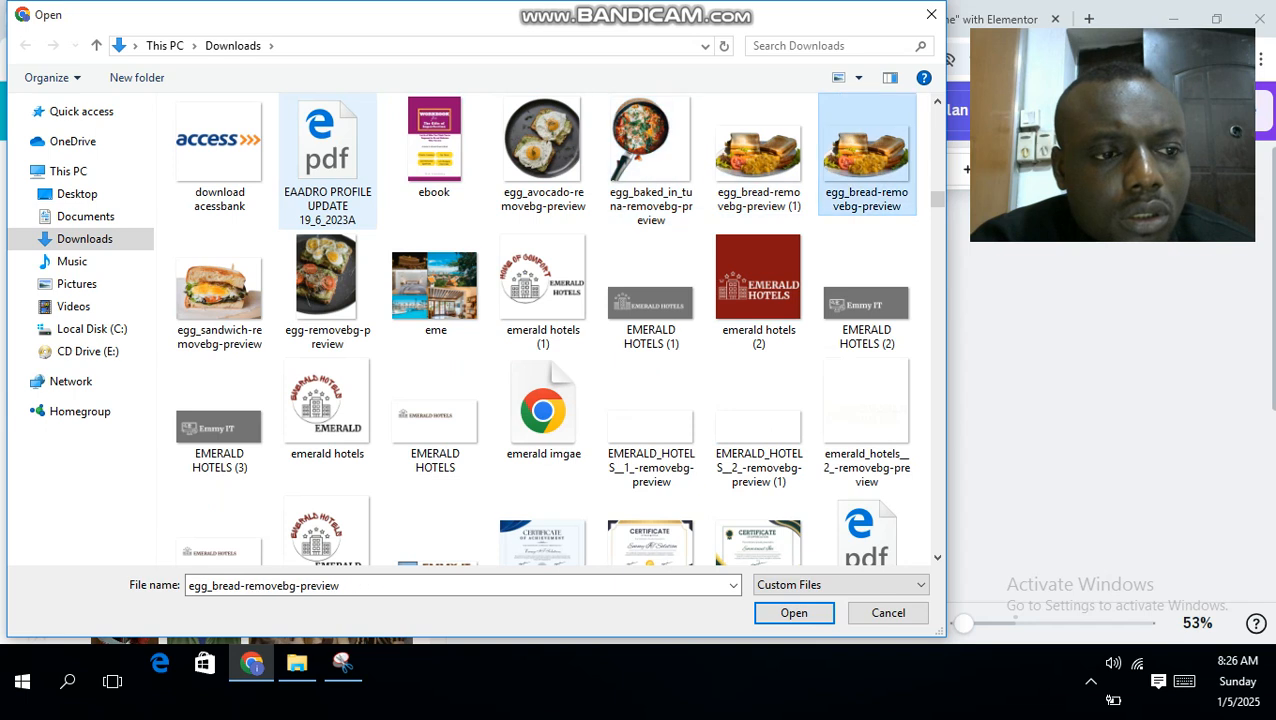
key("Right")
key("Right")
key("Right")
key("Right")
key("Right")
key("Right")
key("Right")
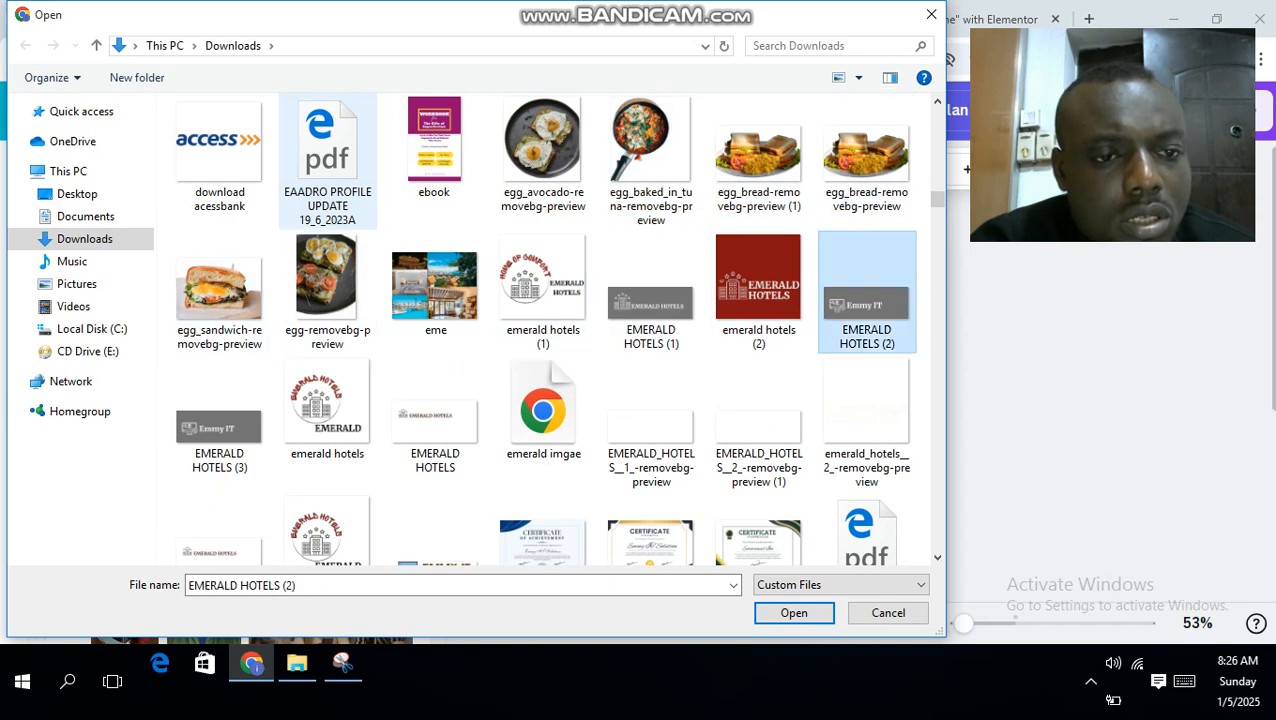
key("Right")
key("Right")
key("Right")
key("Right")
key("Right")
key("Right")
key("Right")
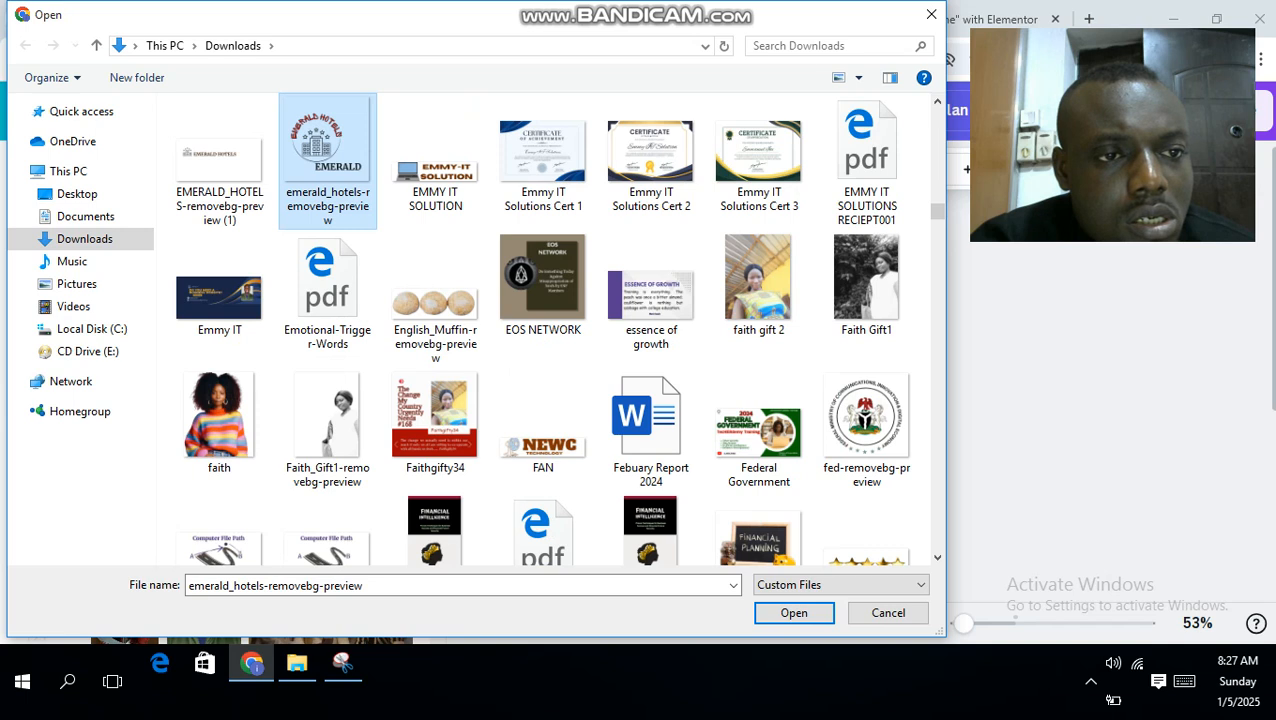
key("Right")
key("Right")
key("Right")
key("Right")
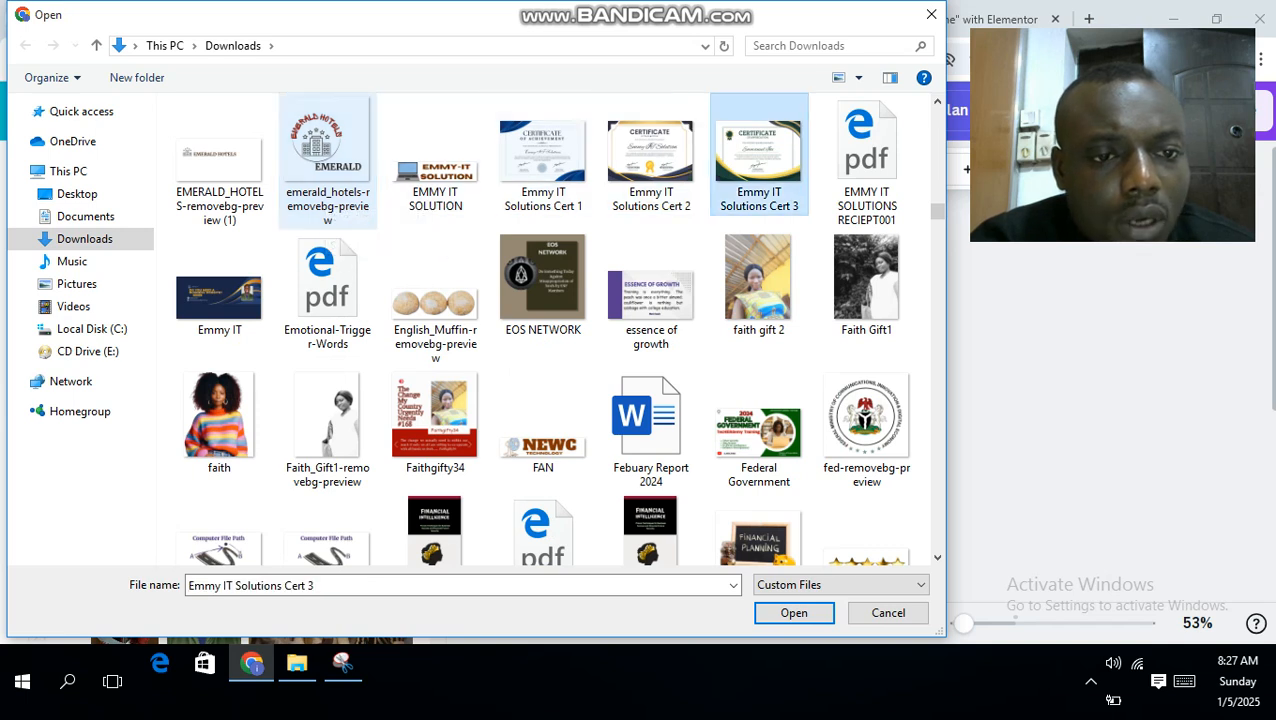
key("Right")
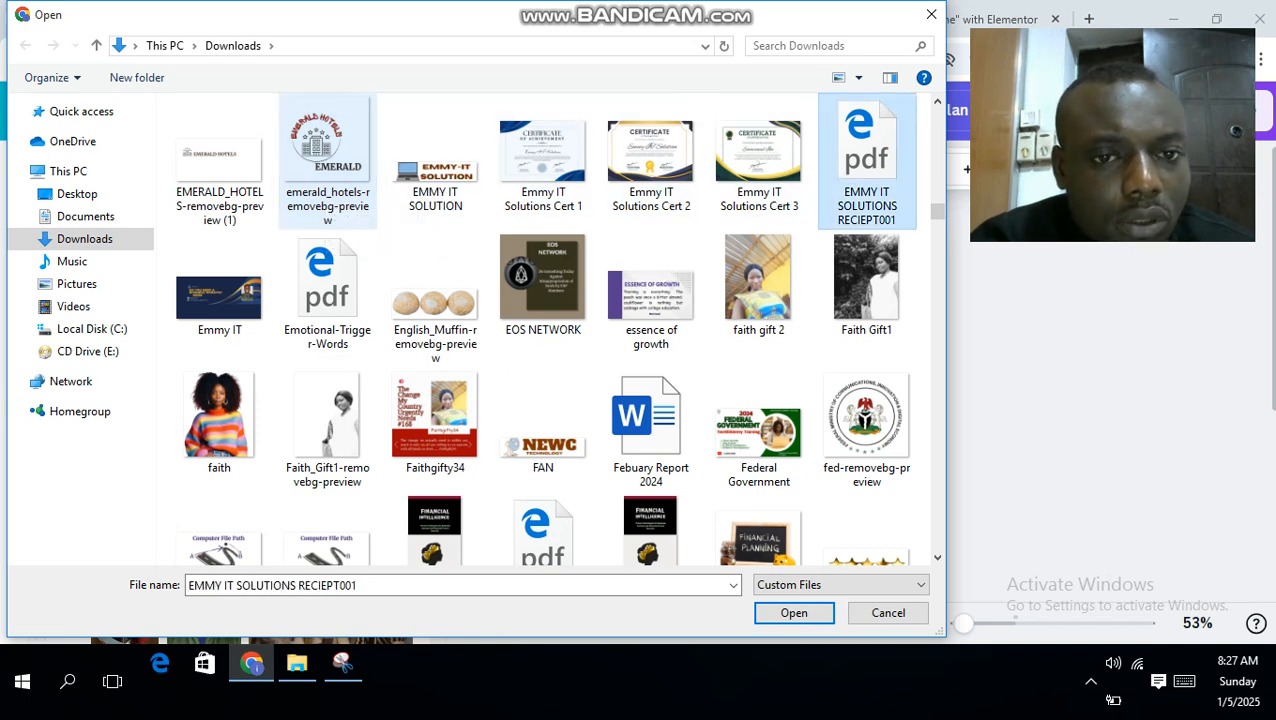
key("e")
key("e")
key("e")
key("e")
key("e")
key("e")
key("e")
key("e")
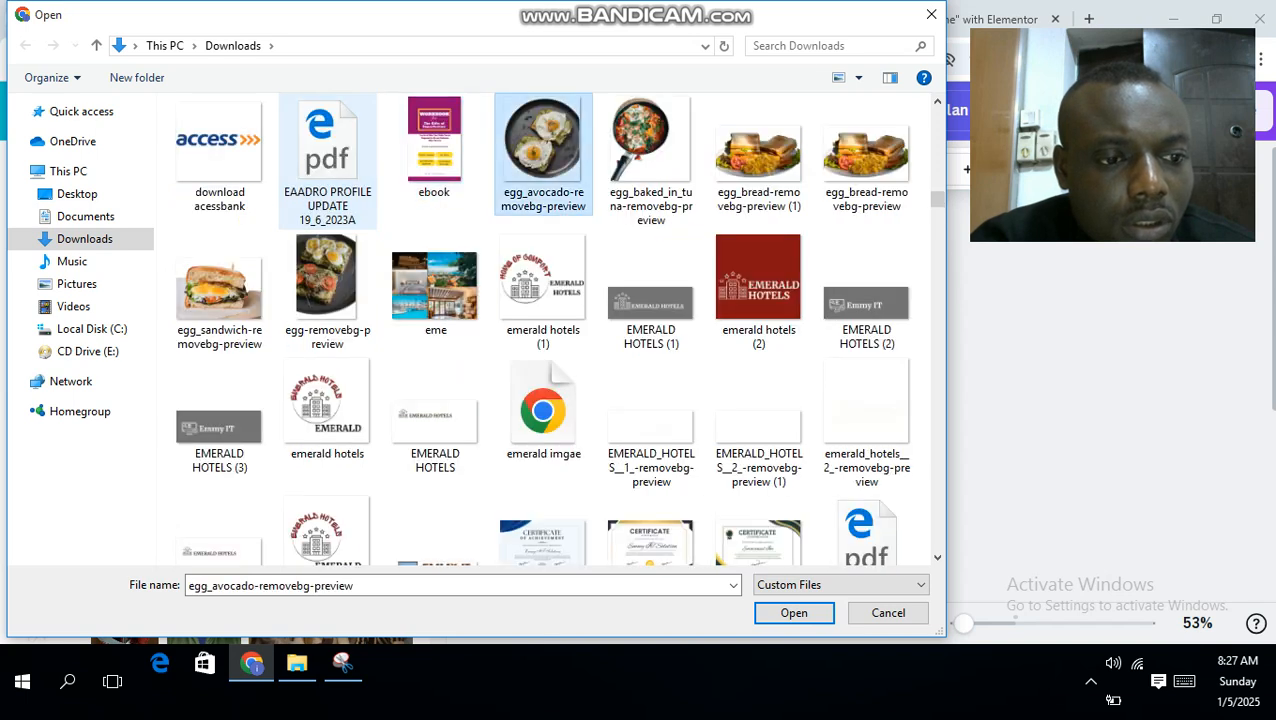
key("e")
key("e")
key("e")
key("e")
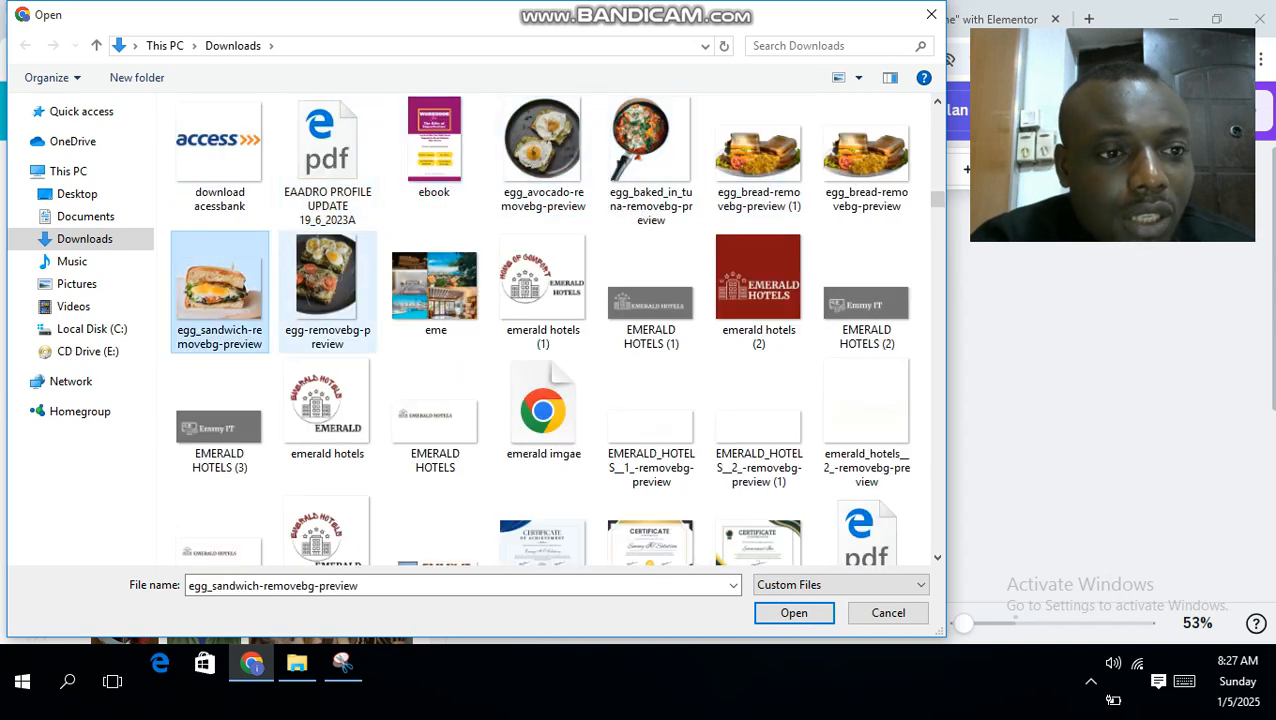
key("e")
Find the "lOGO EMMY it" image among the "L" files in Downloads and upload it
key("l")
key("a")
key("l")
key("l")
key("l")
key("l")
key("l")
key("l")
key("l")
key("l")
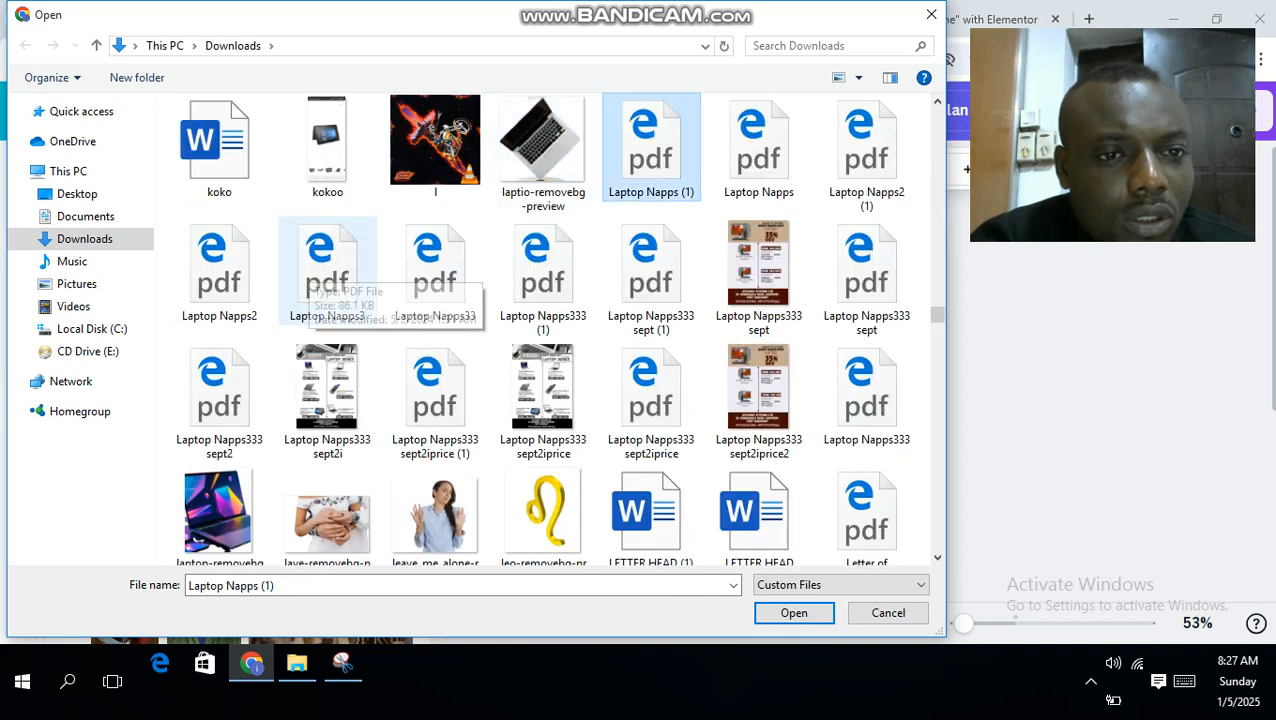
key("l")
key("l")
key("l")
key("l")
key("l")
key("l")
key("l")
key("l")
key("l")
key("l")
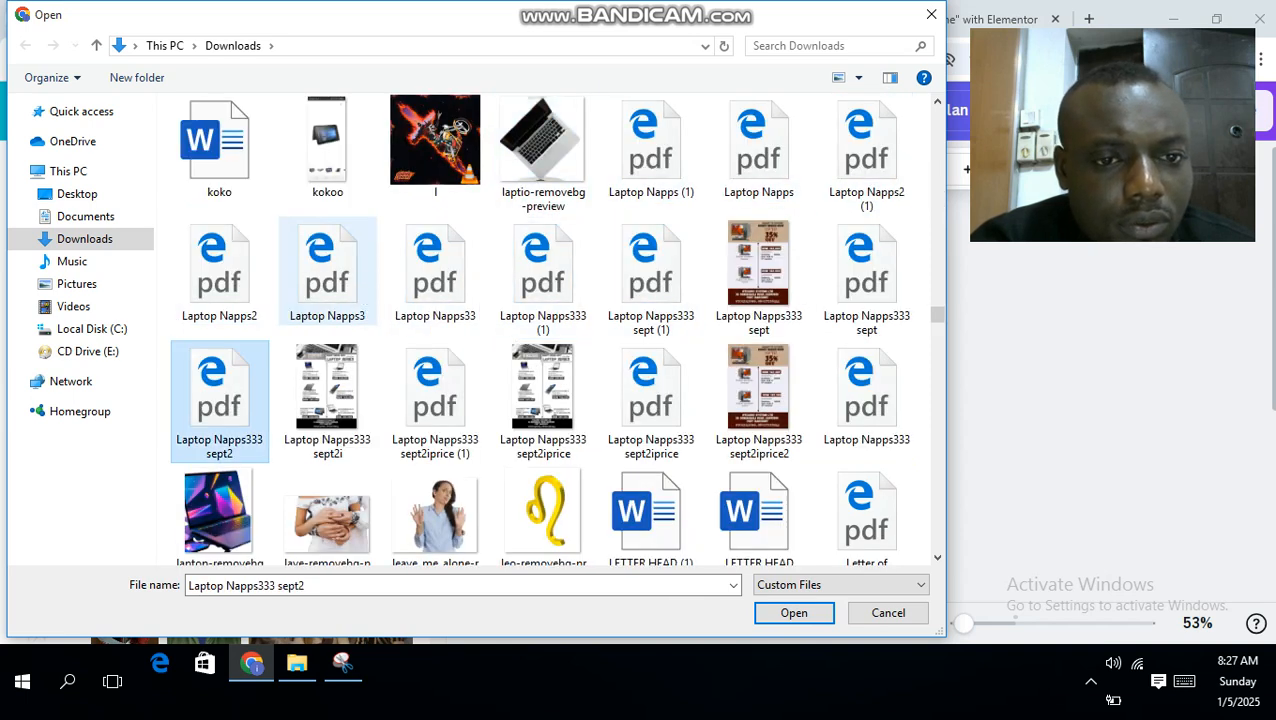
key("l")
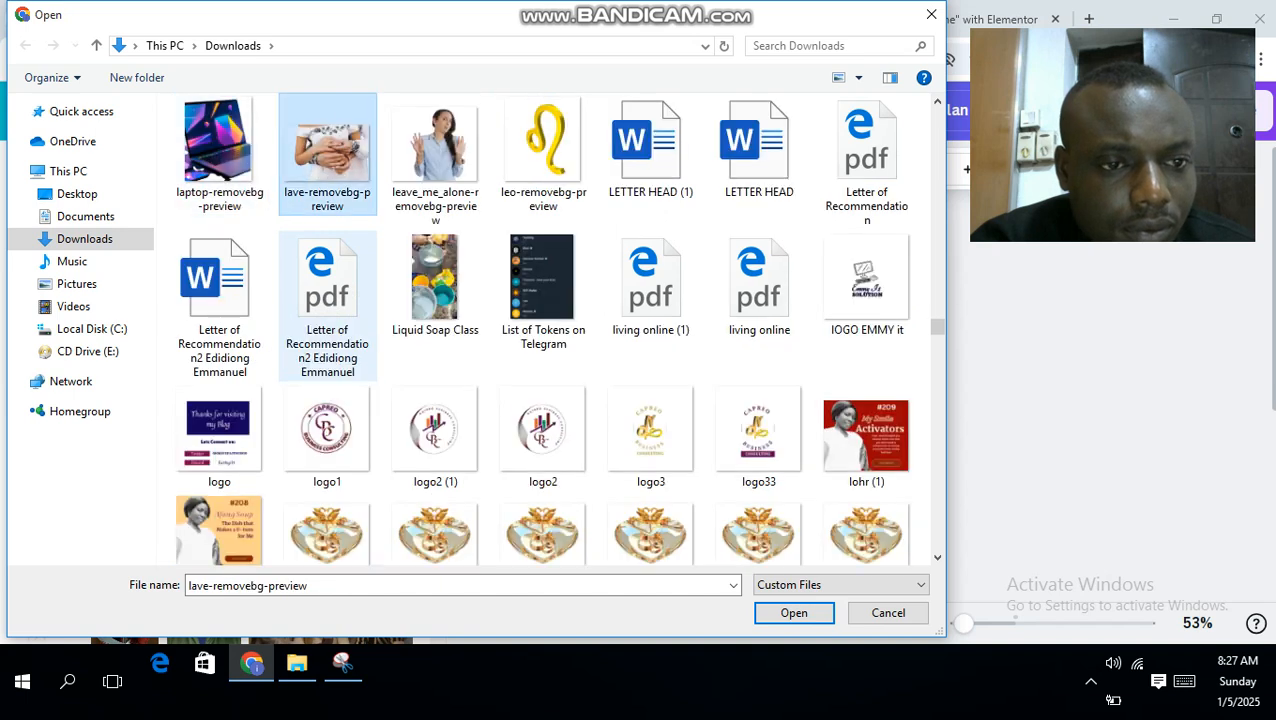
left_click(867, 287)
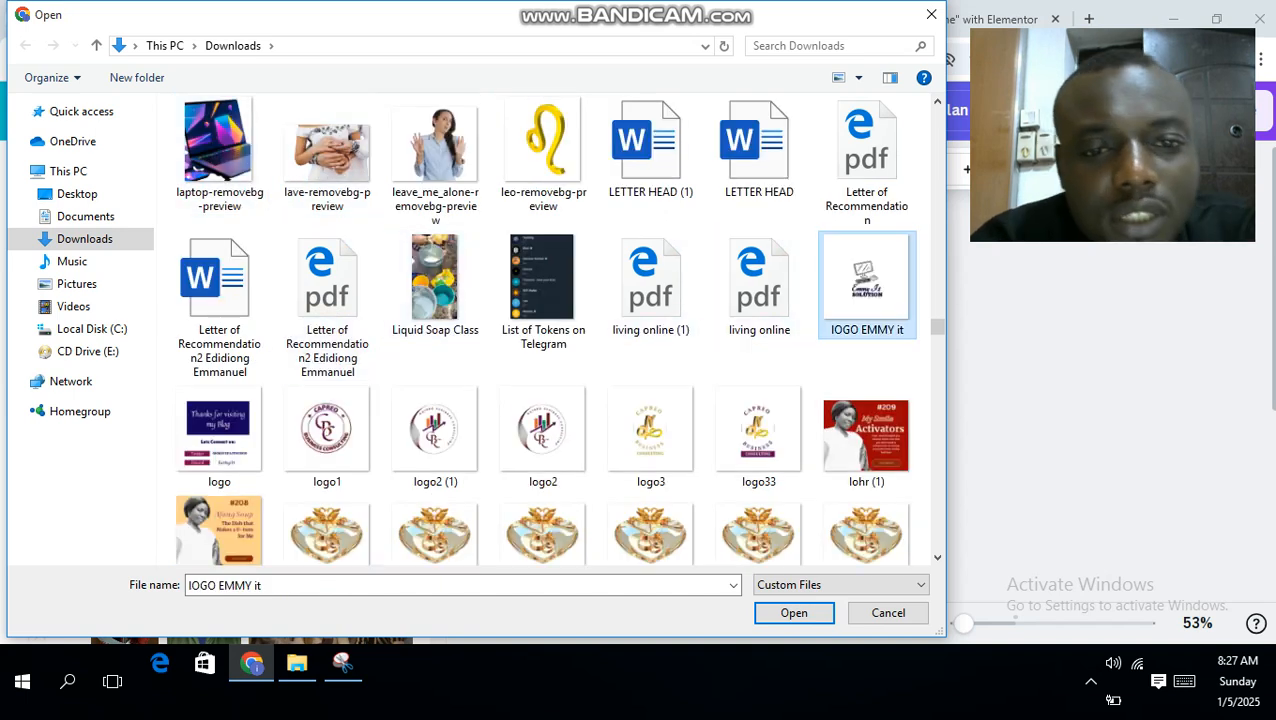
left_click(794, 613)
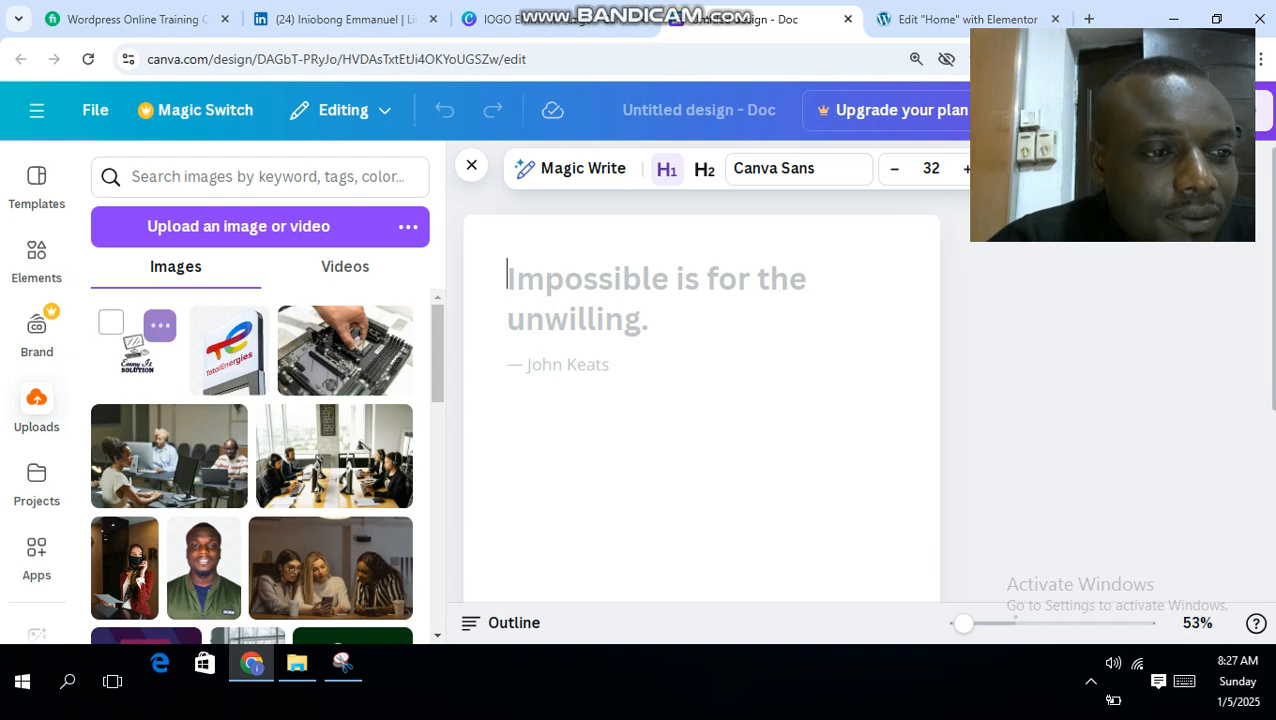
Insert the uploaded Emmy I.t SOLUTION logo into the blank Doc
left_click(137, 350)
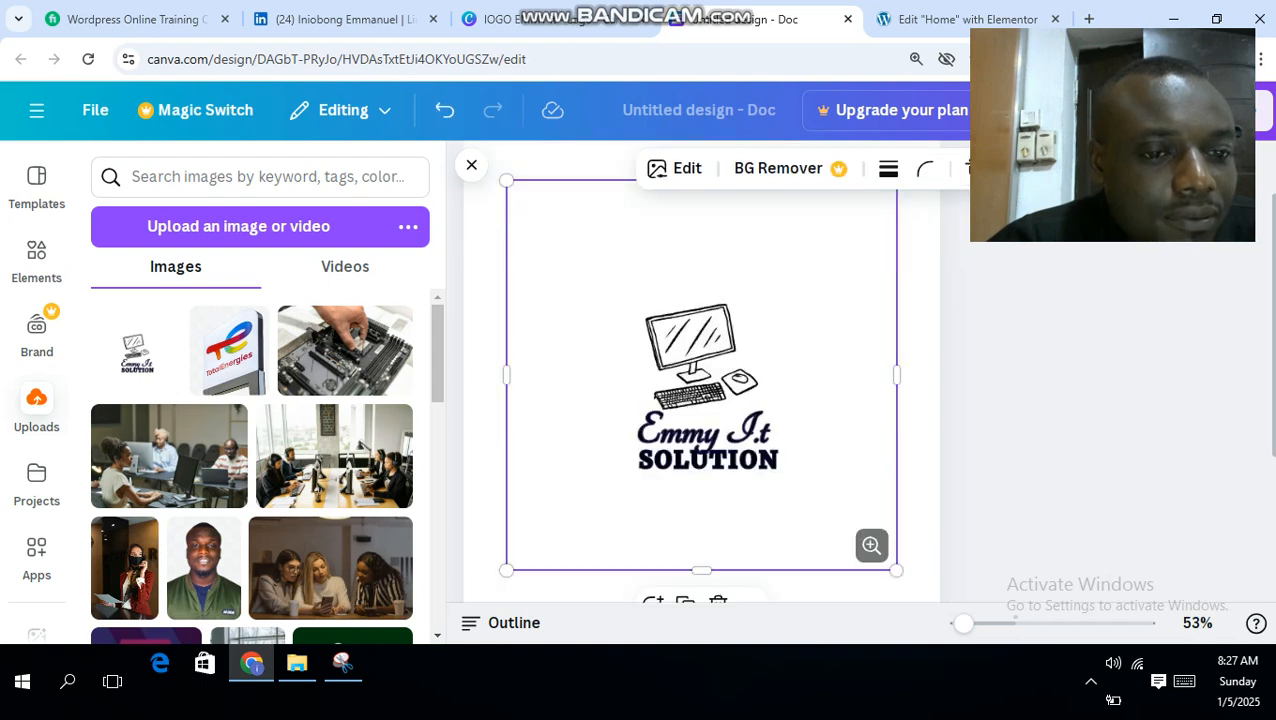
scroll(702, 375, "up", 1)
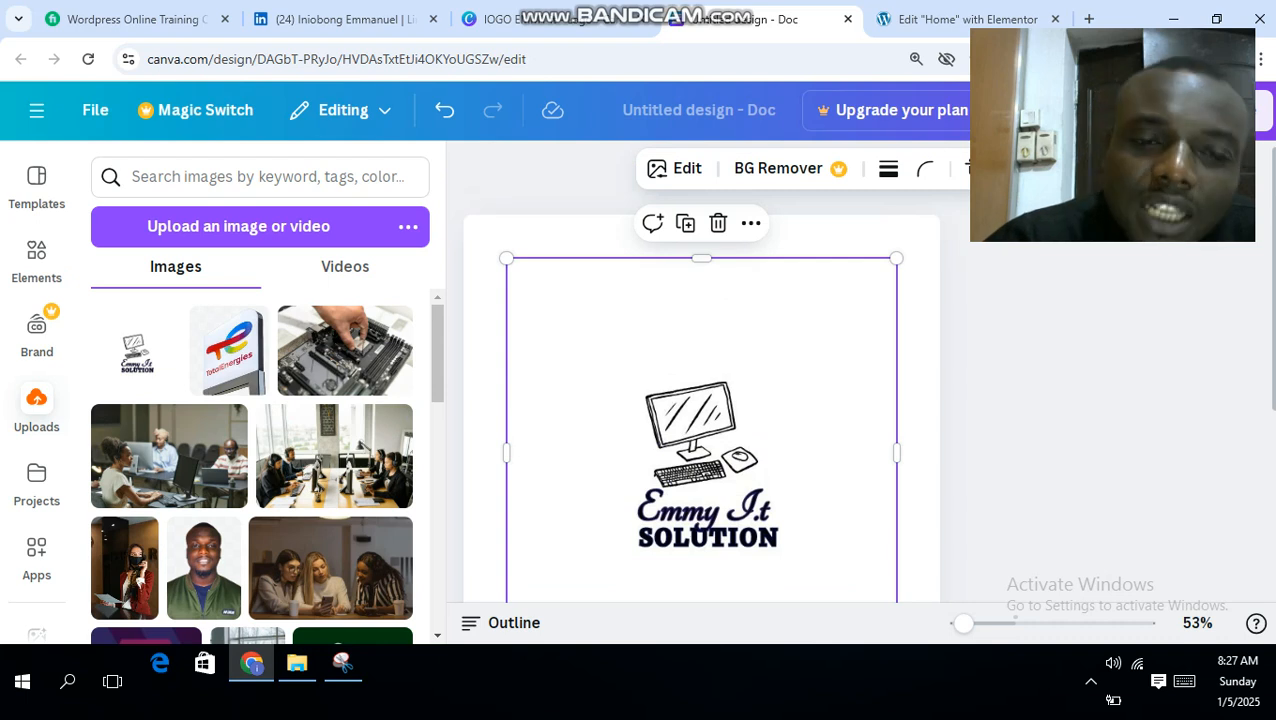
scroll(700, 432, "down", 1)
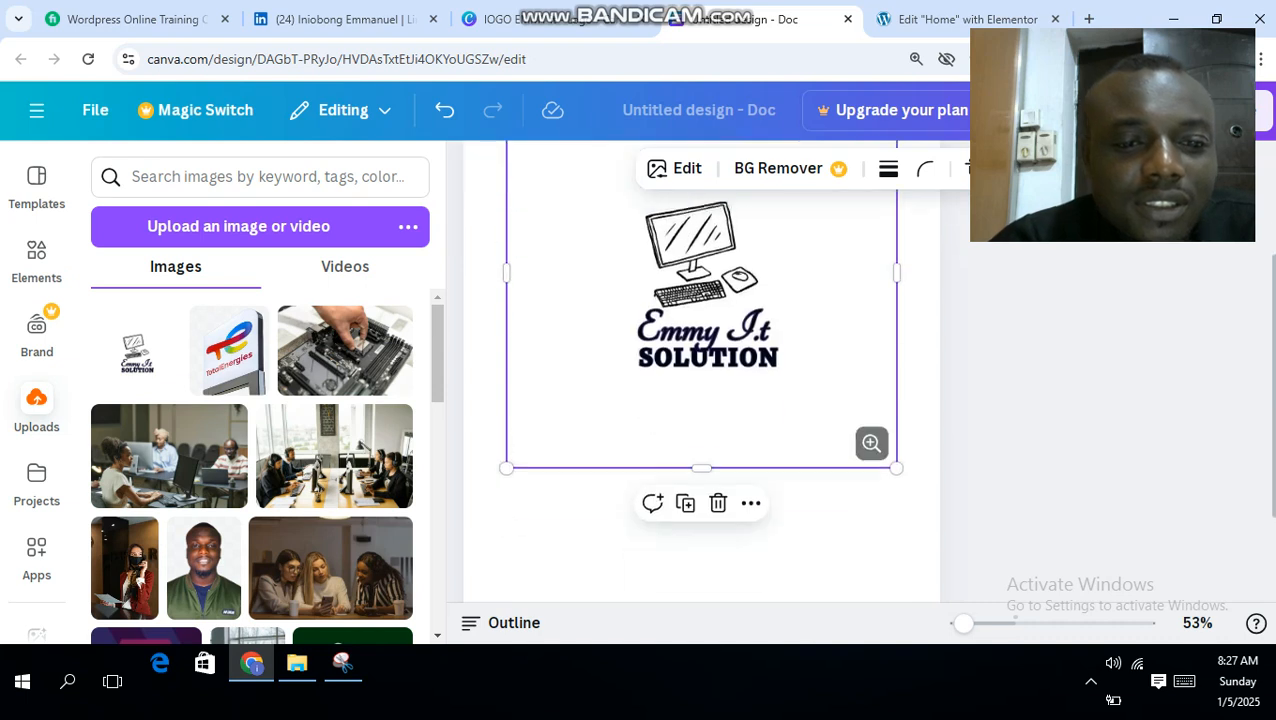
Shrink the inserted logo to a small square and delete it from the Doc
left_click_drag(896, 554, 752, 266)
left_click_drag(702, 228, 704, 252)
scroll(704, 252, "up", 1)
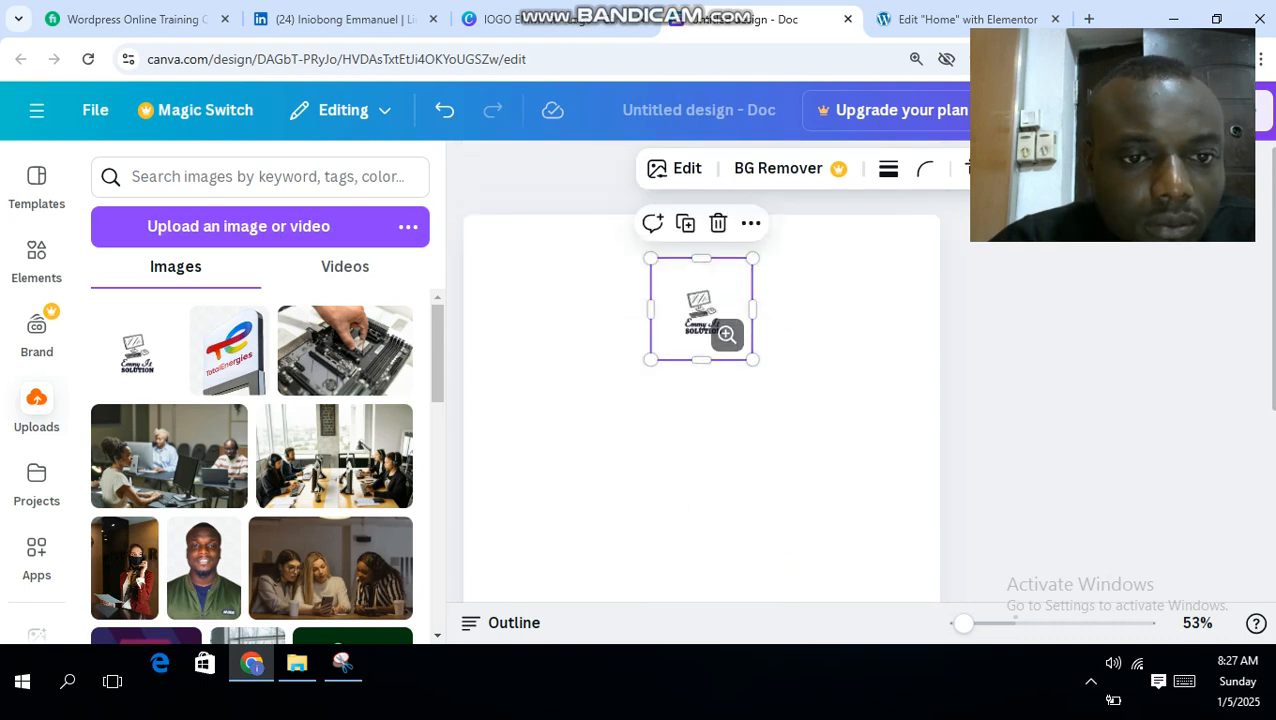
left_click_drag(702, 311, 702, 320)
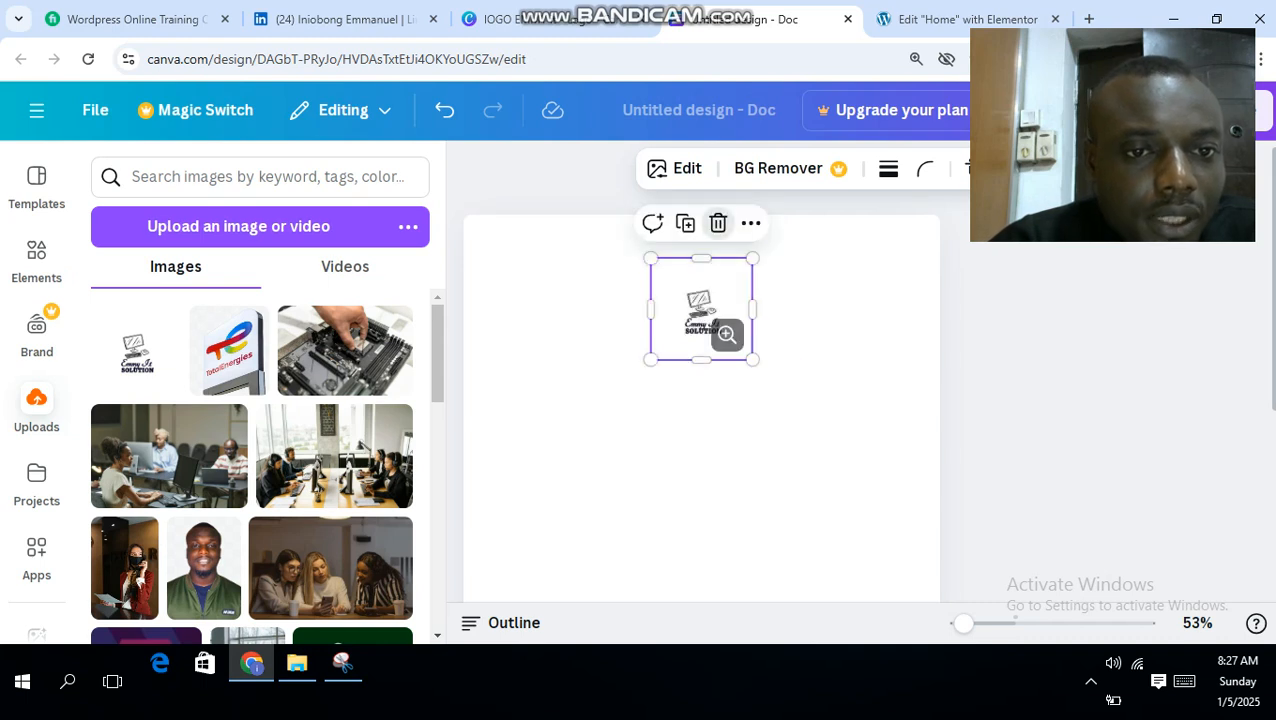
left_click(718, 223)
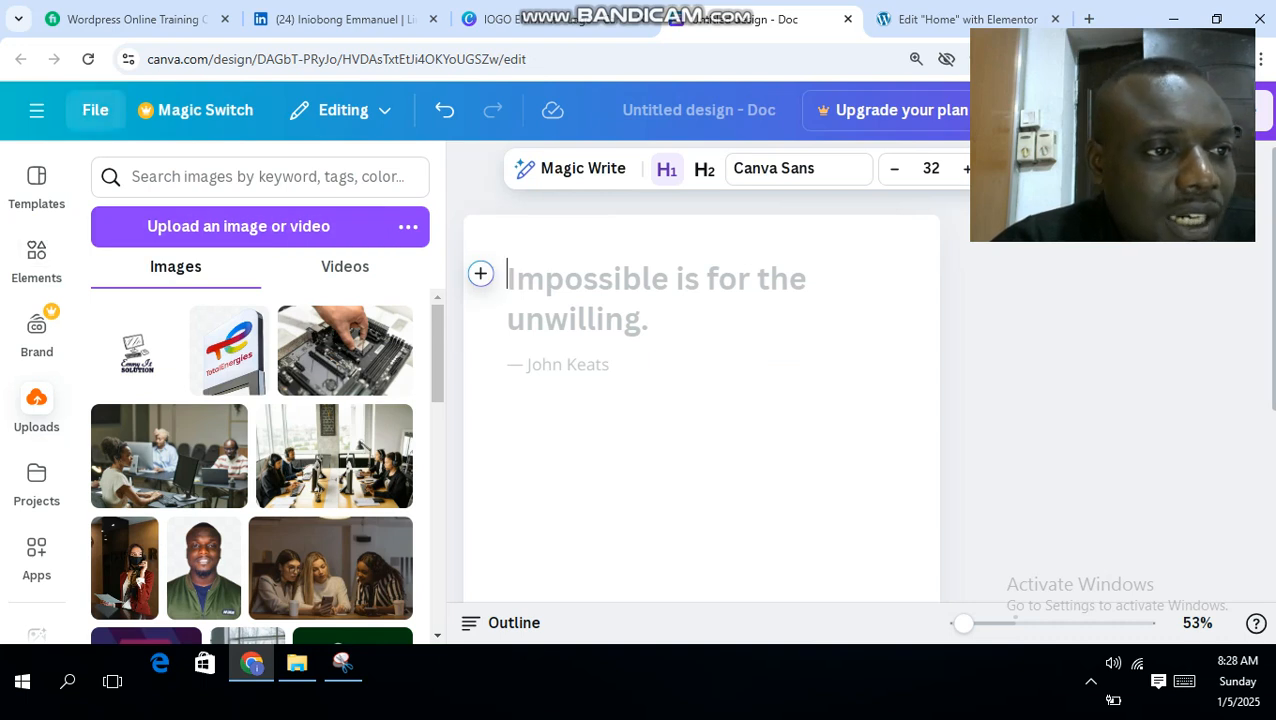
Browse the design types for a new design and create a Letterhead (Responsive)
left_click(95, 110)
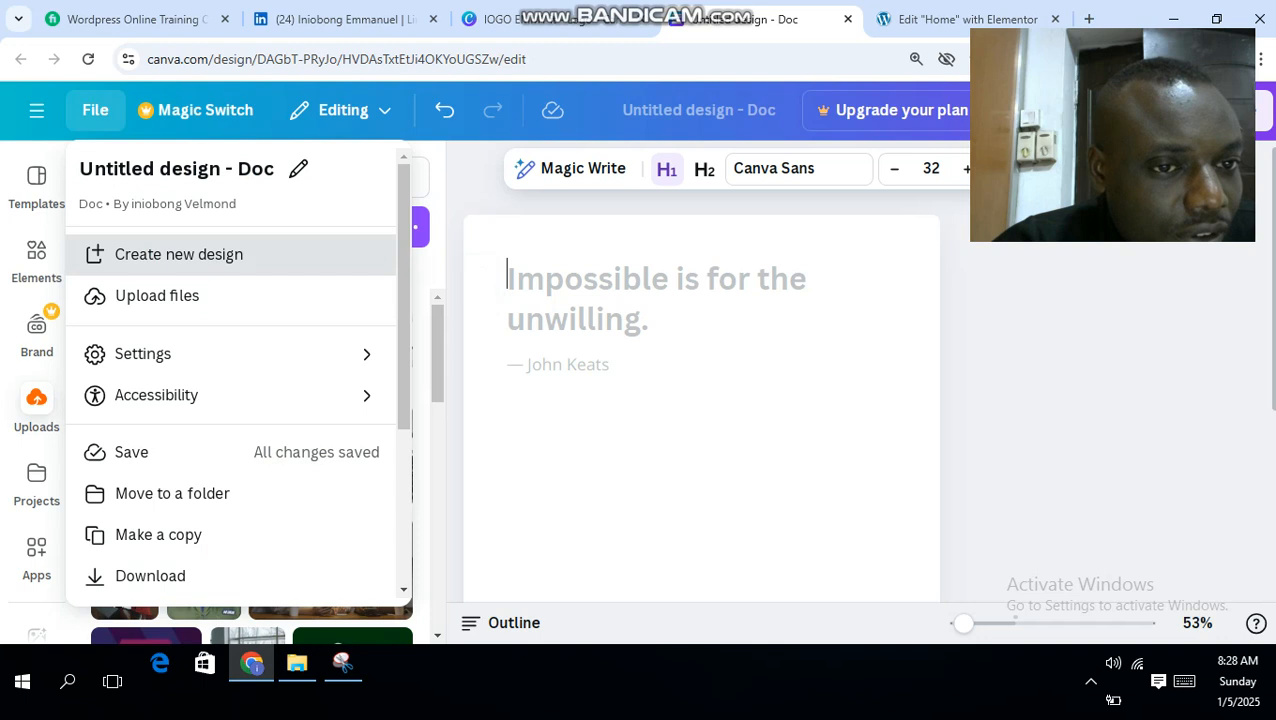
left_click(178, 254)
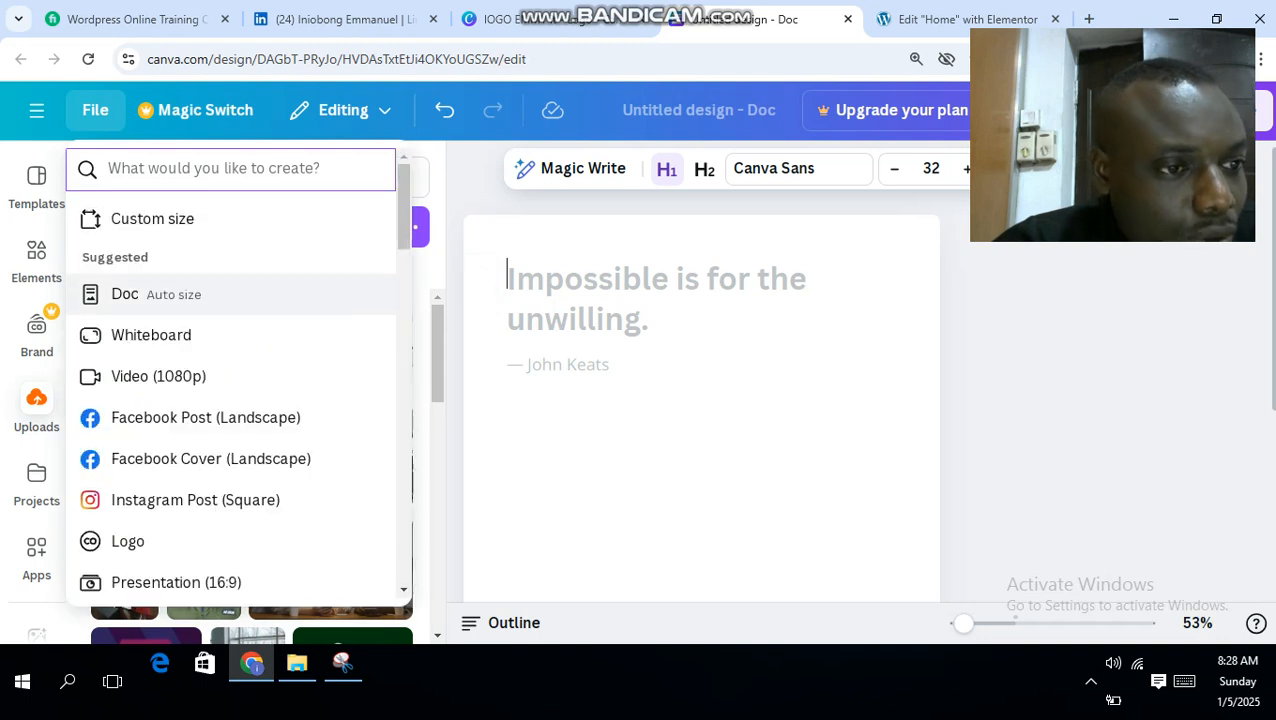
scroll(200, 330, "down", 1)
scroll(230, 315, "down", 5)
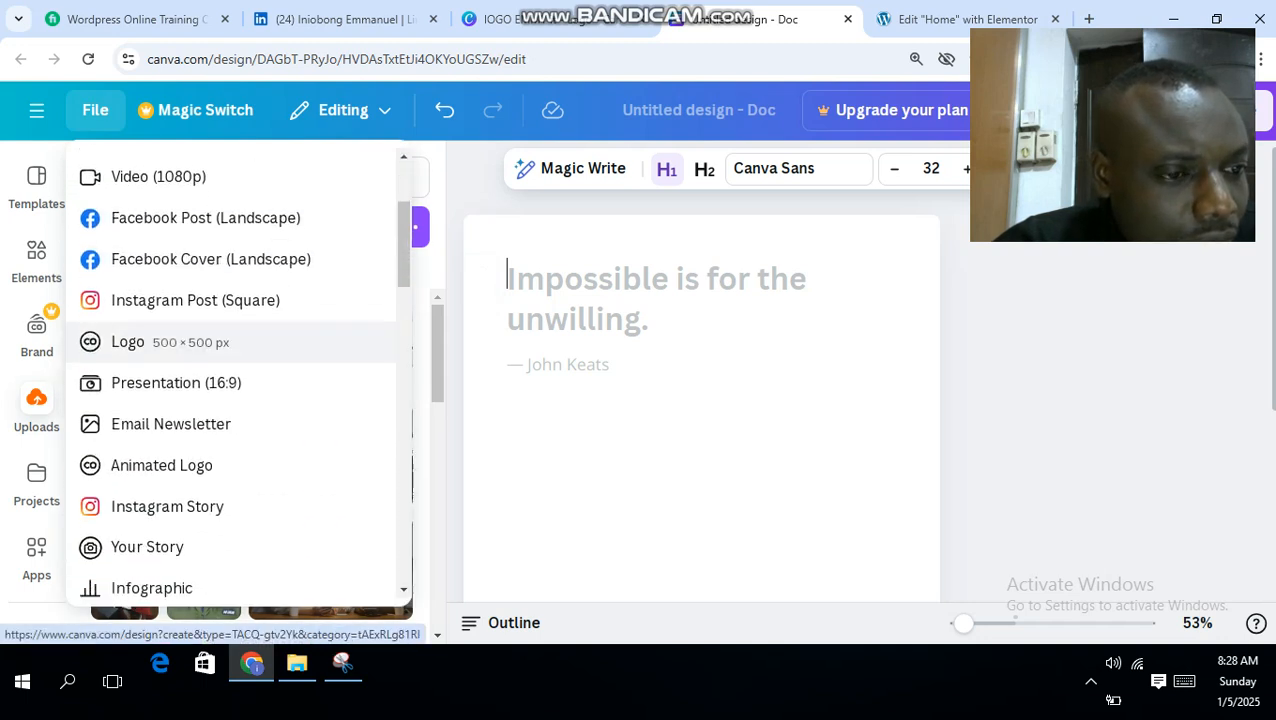
scroll(230, 330, "up", 4)
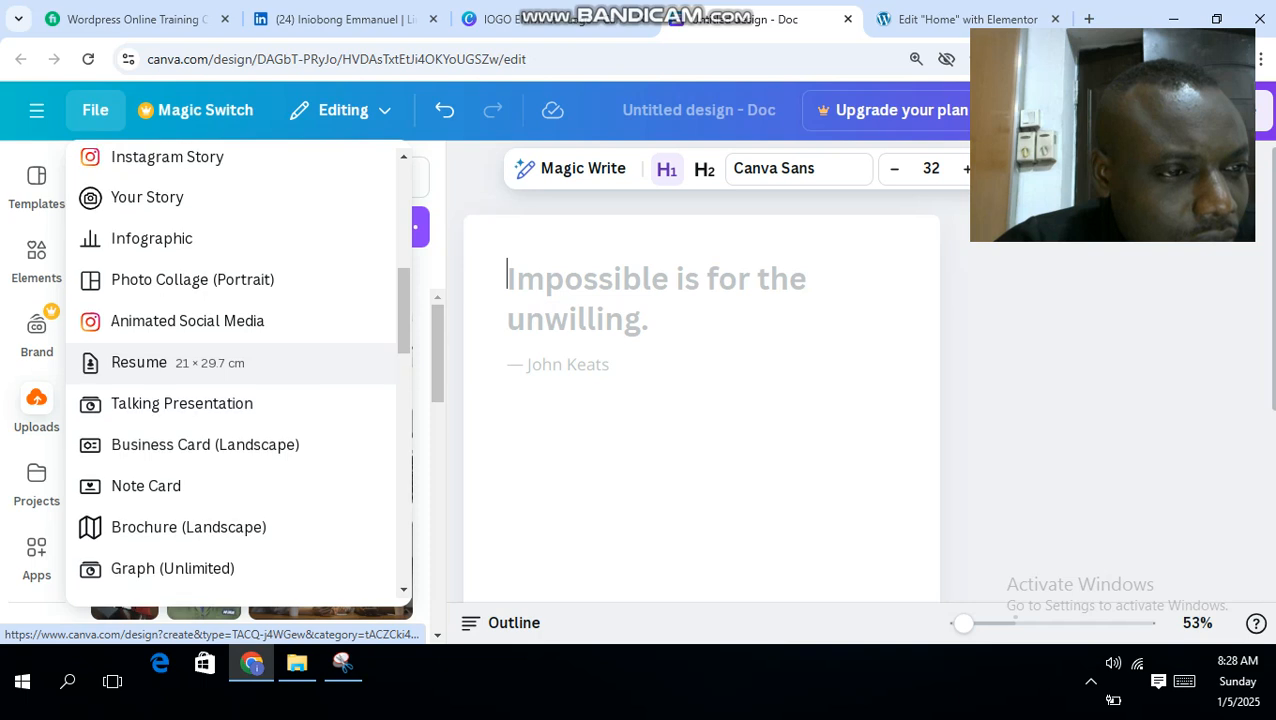
scroll(230, 300, "up", 2)
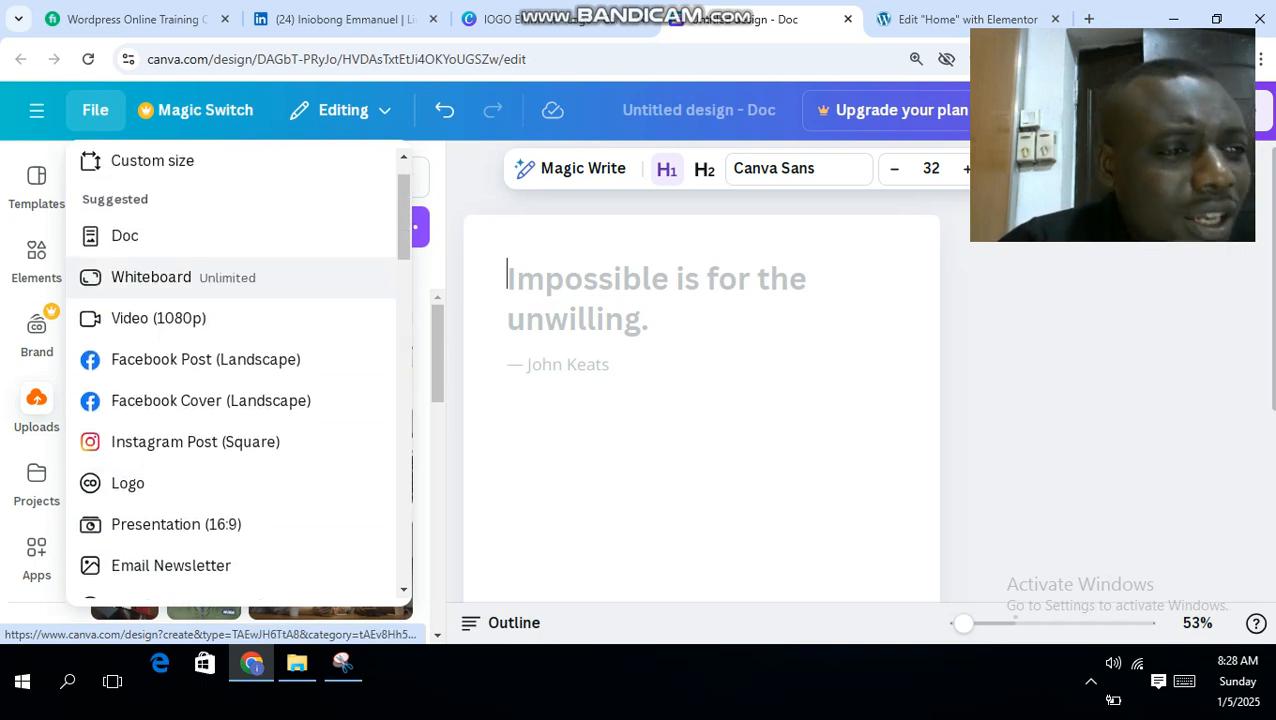
scroll(230, 420, "down", 2)
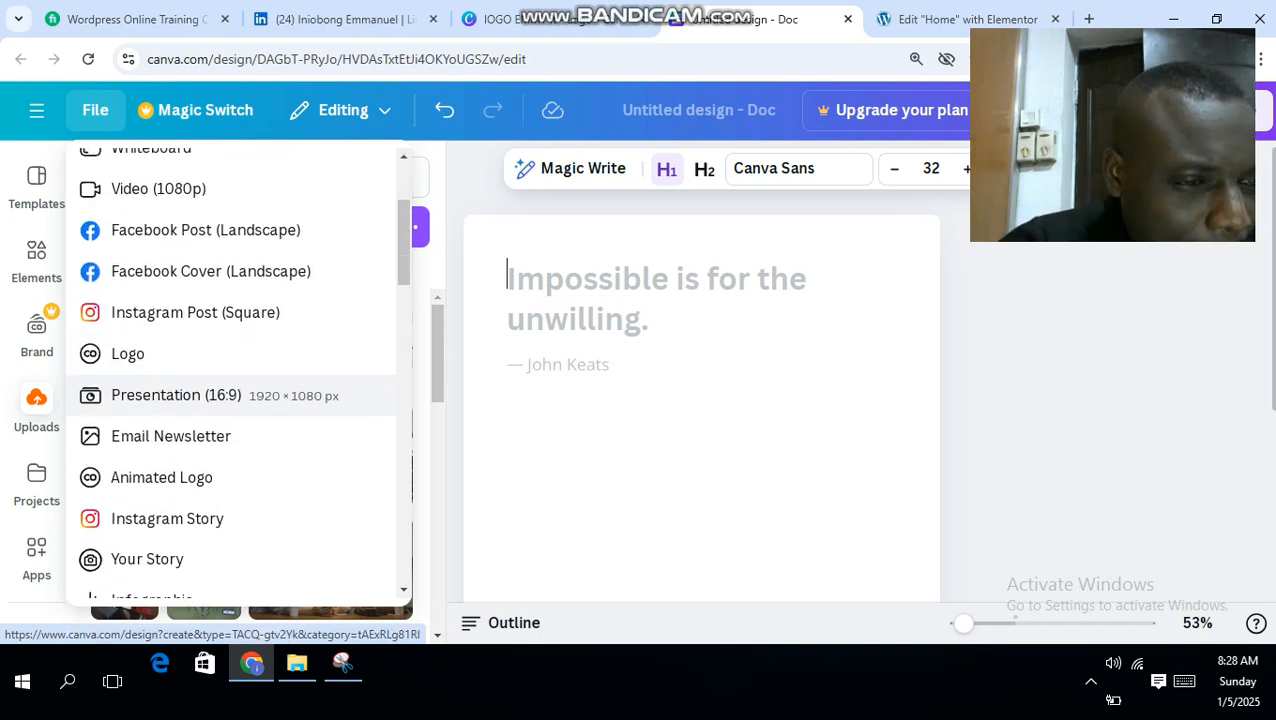
scroll(230, 445, "down", 2)
scroll(230, 450, "down", 4)
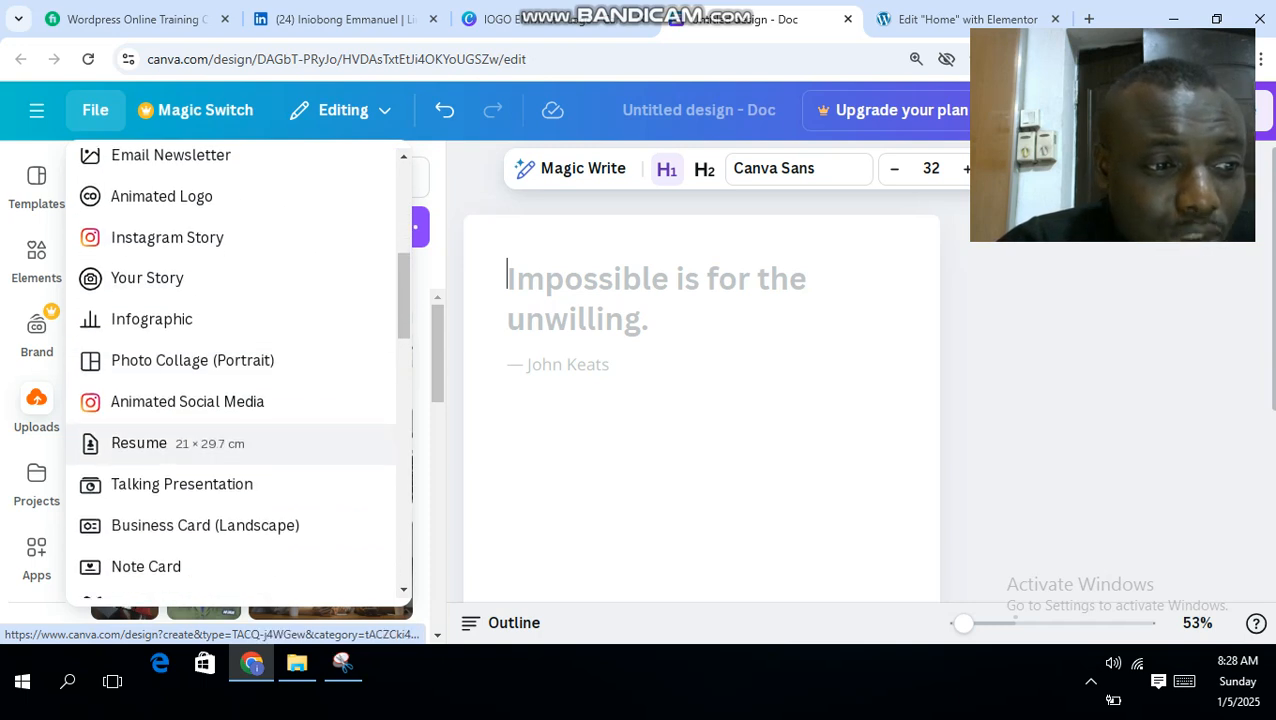
scroll(230, 448, "down", 3)
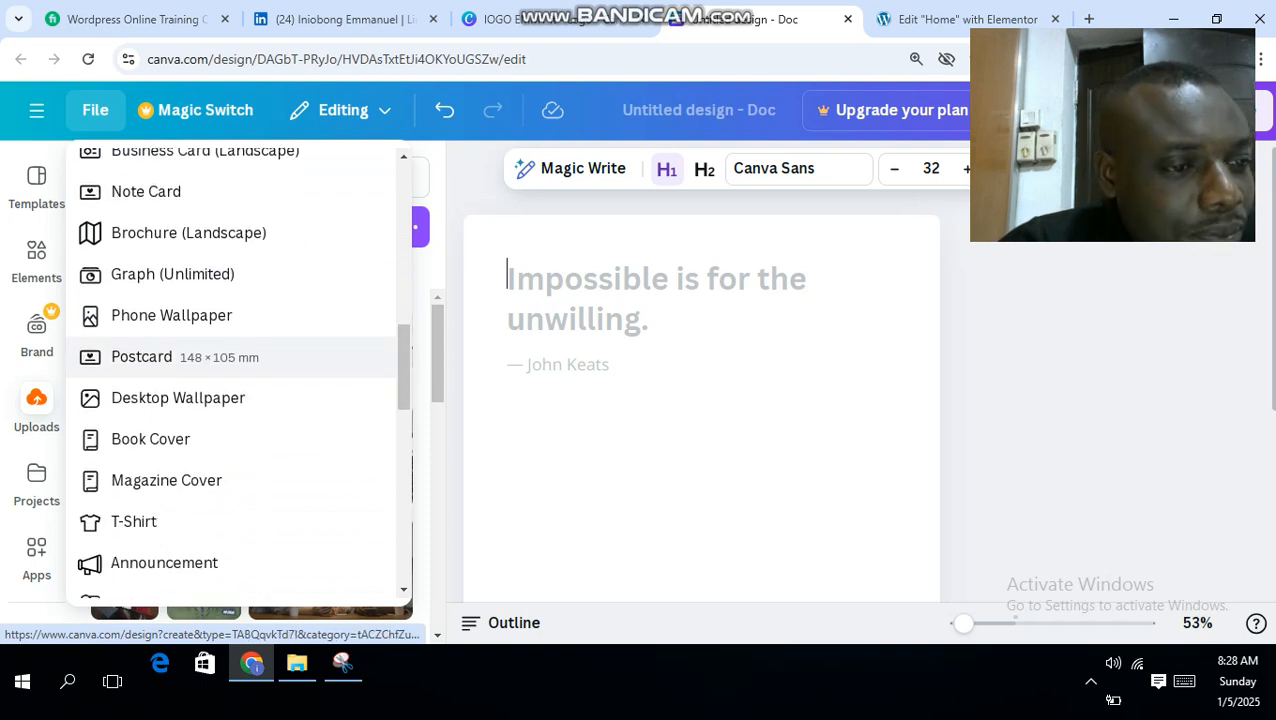
scroll(230, 446, "down", 1)
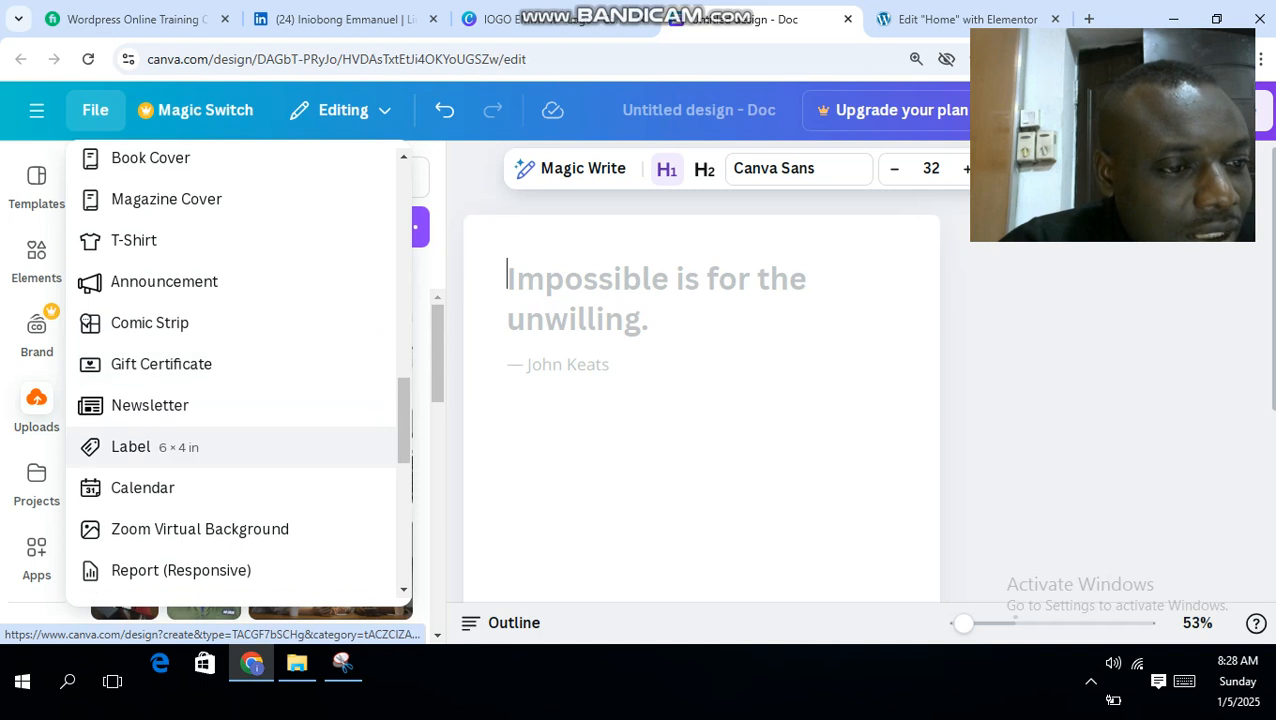
scroll(230, 446, "down", 3)
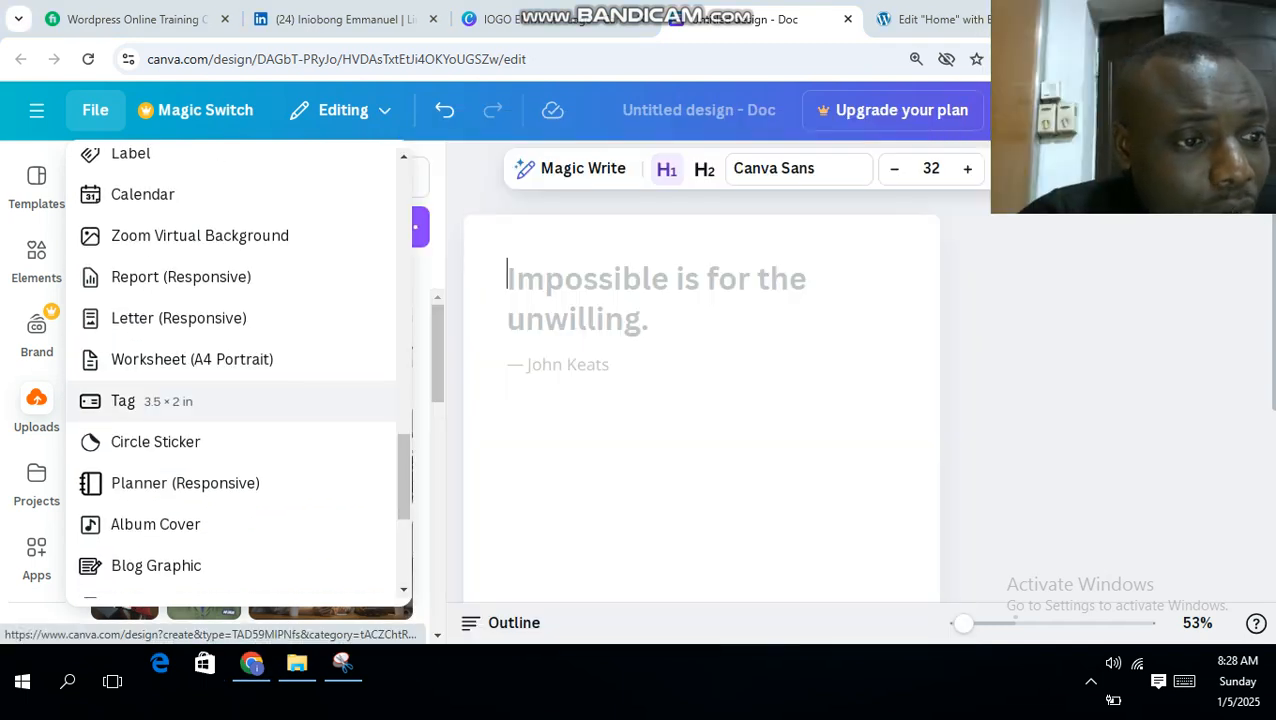
scroll(230, 400, "down", 3)
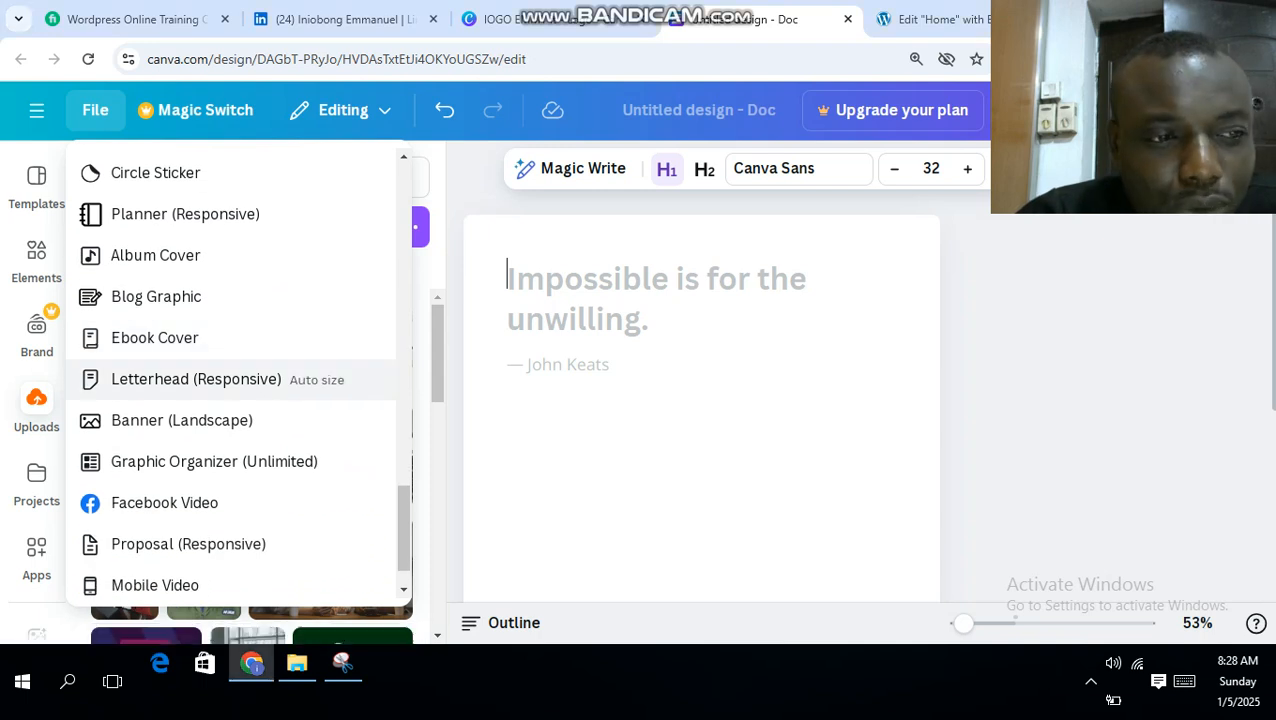
left_click(196, 379)
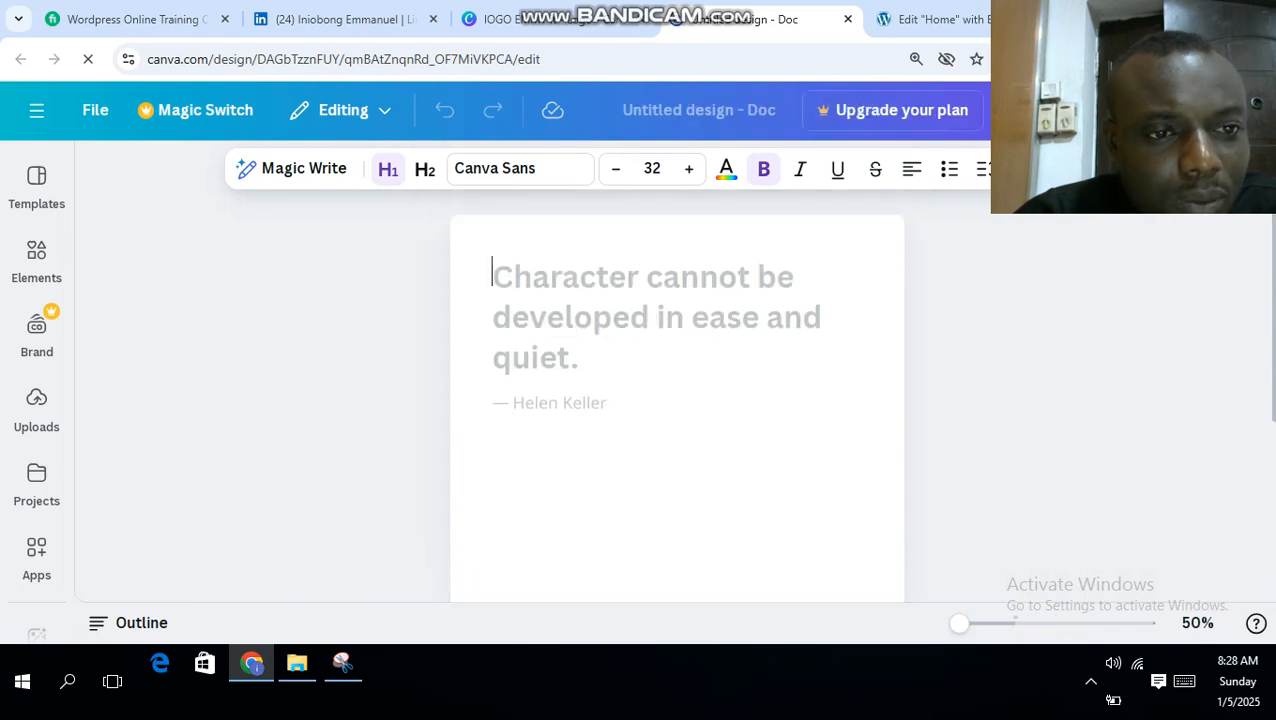
Insert the uploaded Emmy I.t SOLUTION logo into the new letterhead page
mouse_move(37, 408)
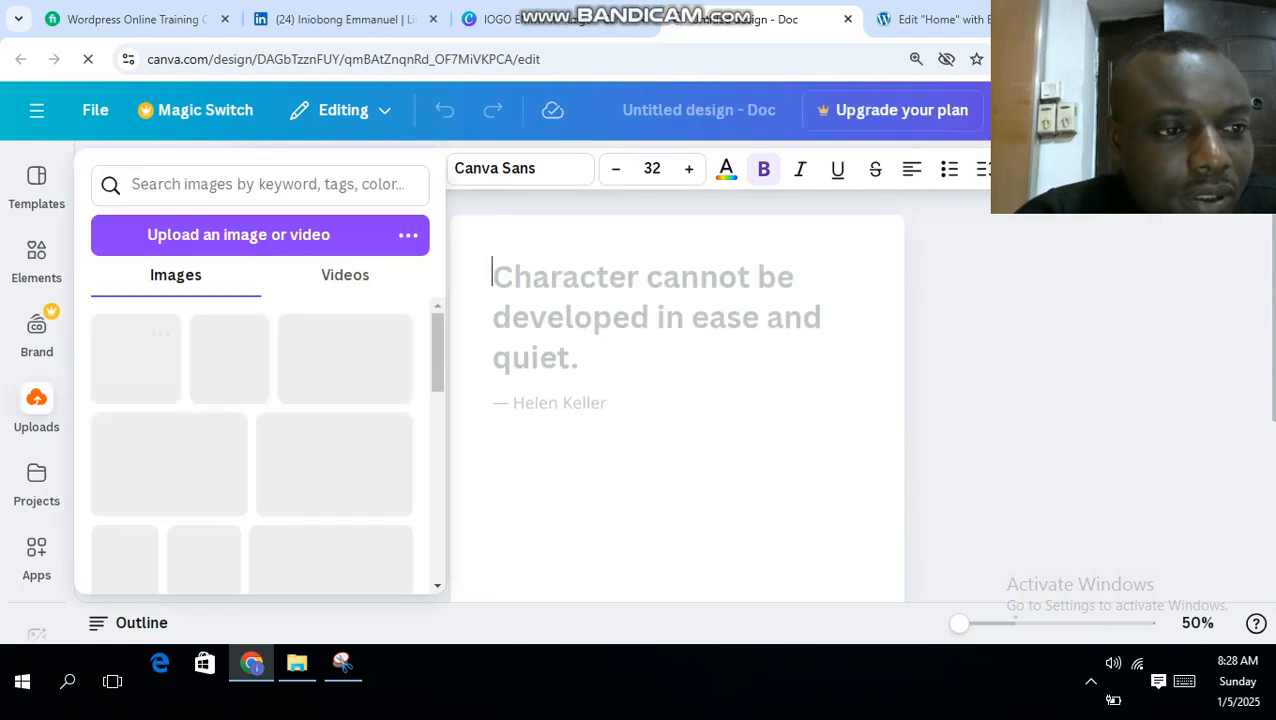
left_click(137, 362)
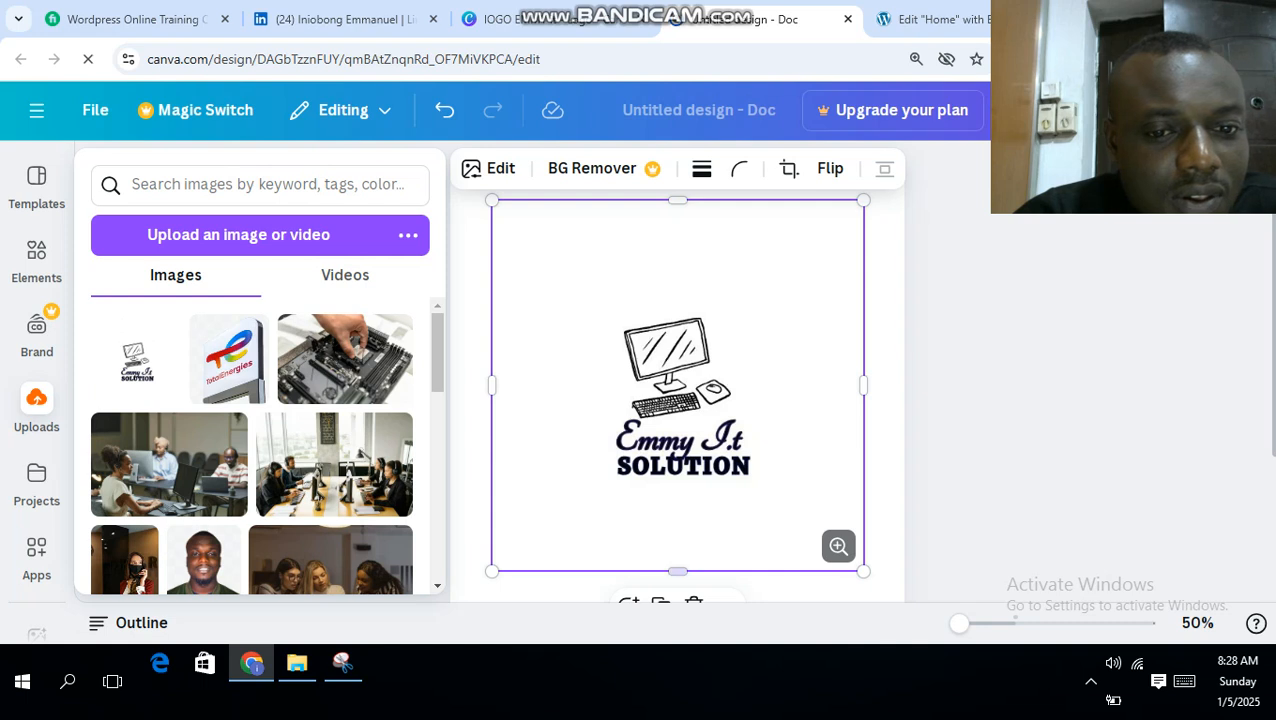
Shrink the inserted logo to a small square centred near the top of the letterhead page
left_click_drag(864, 571, 718, 281)
left_click_drag(678, 243, 680, 260)
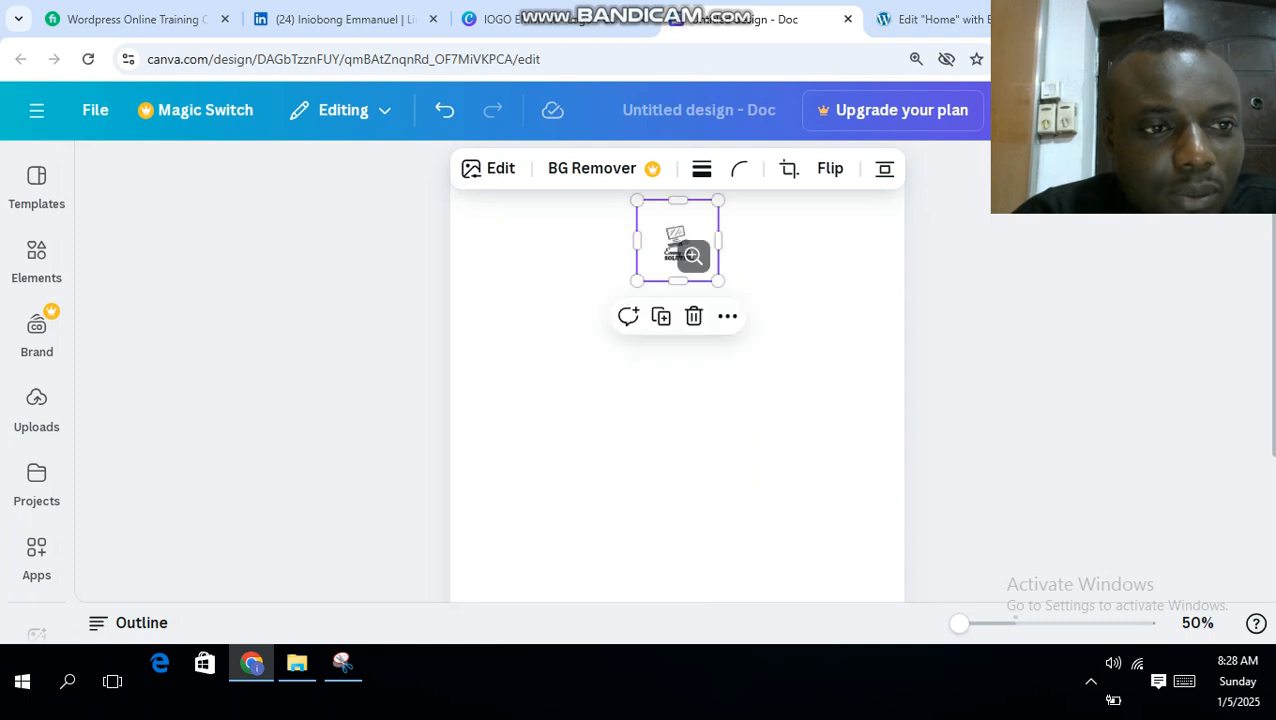
scroll(680, 260, "up", 1)
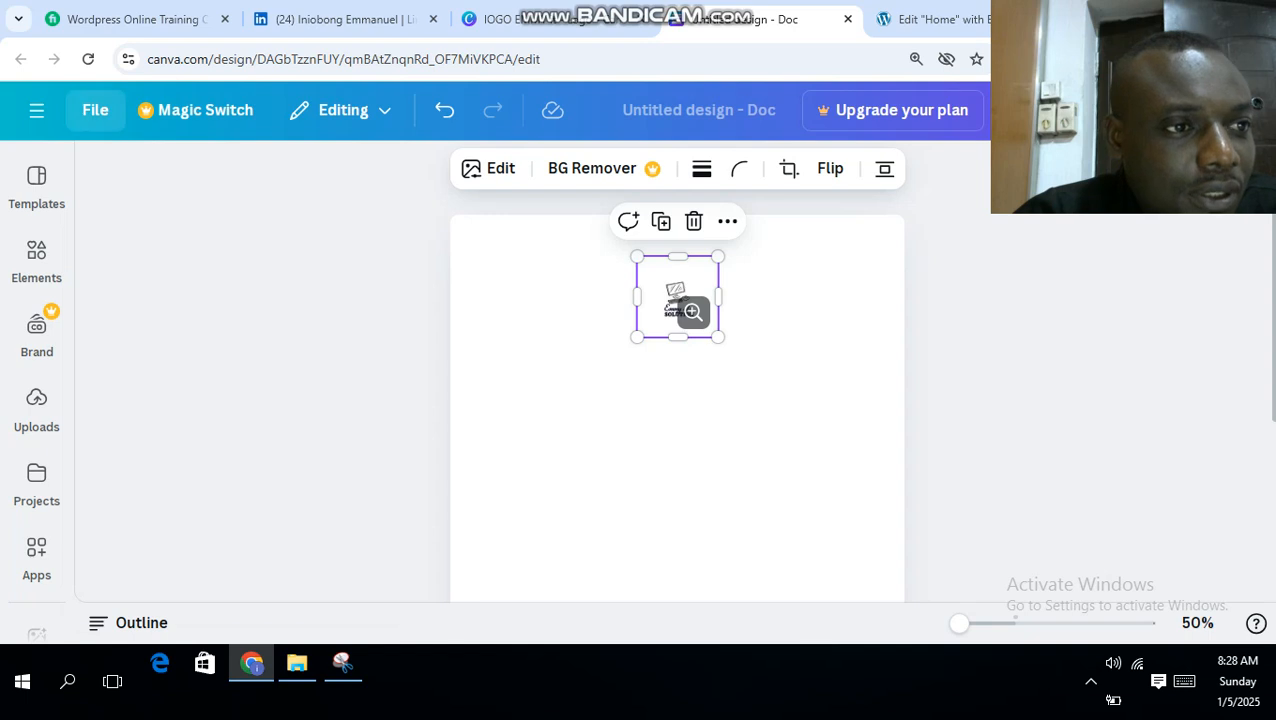
Browse the design types for a new design and create a Letter (Responsive)
left_click(95, 110)
left_click(178, 254)
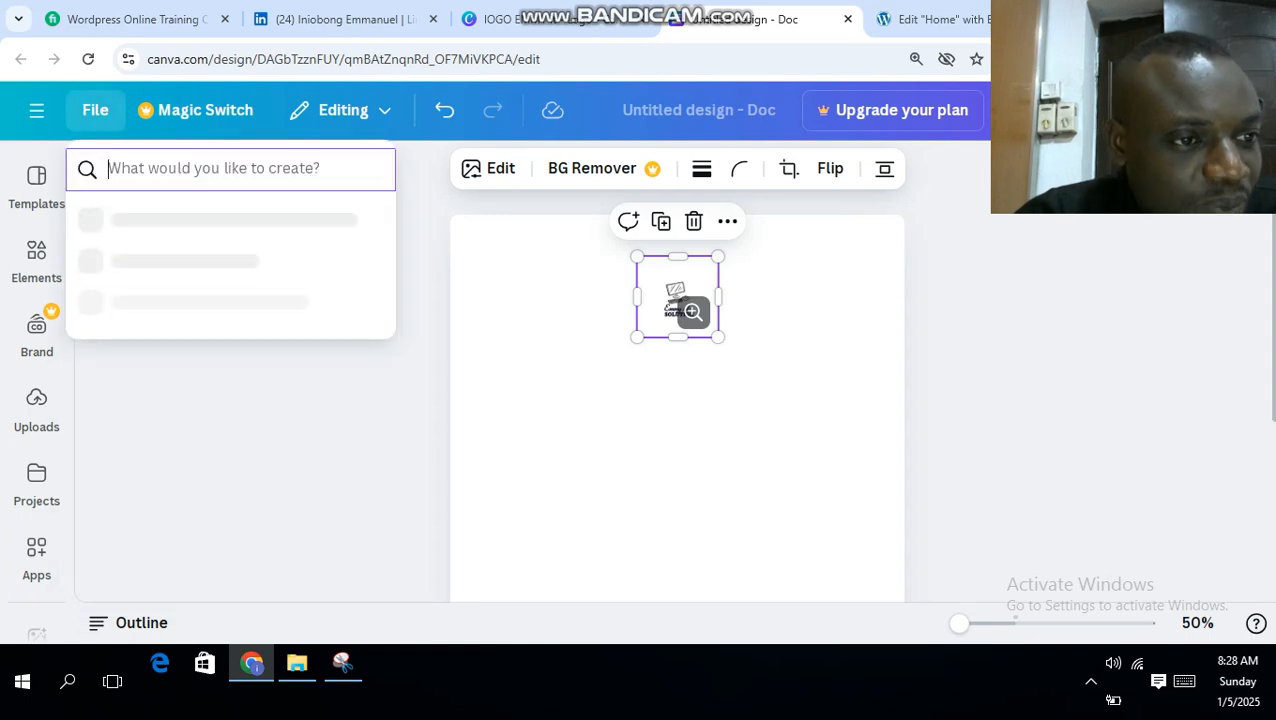
scroll(230, 423, "down", 4)
scroll(230, 423, "down", 5)
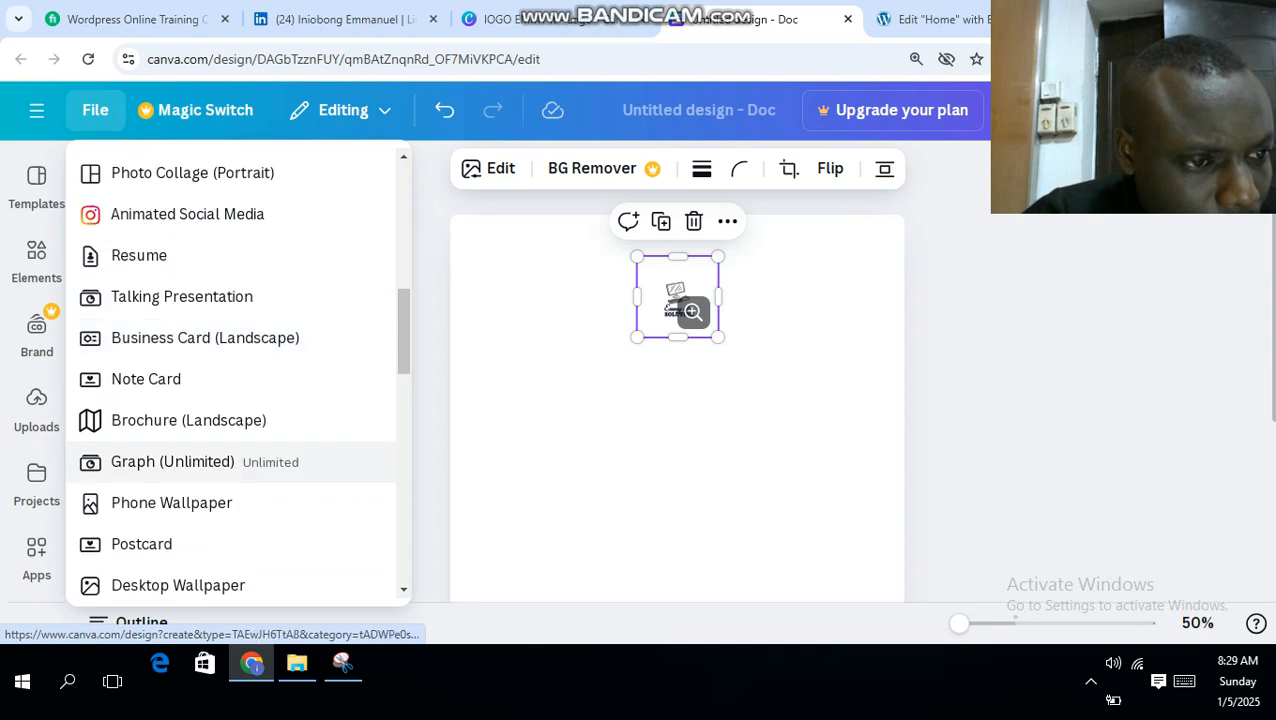
scroll(230, 458, "down", 4)
scroll(230, 440, "down", 5)
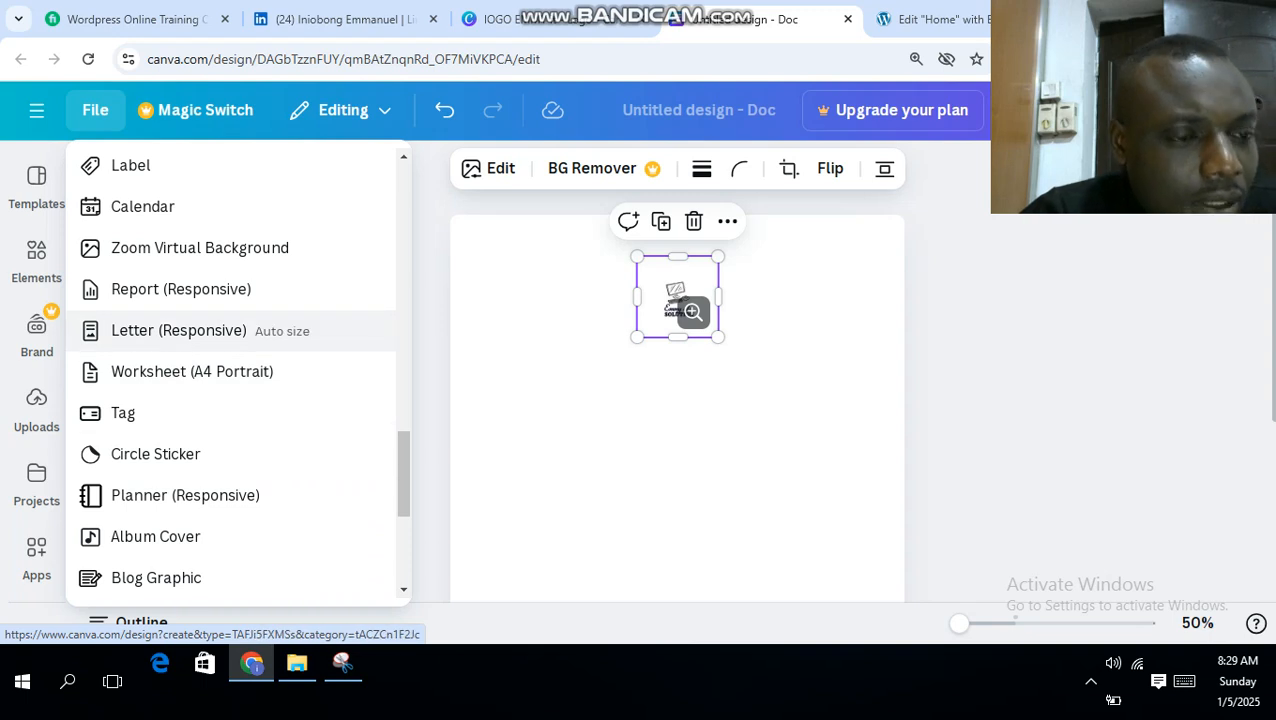
left_click(178, 330)
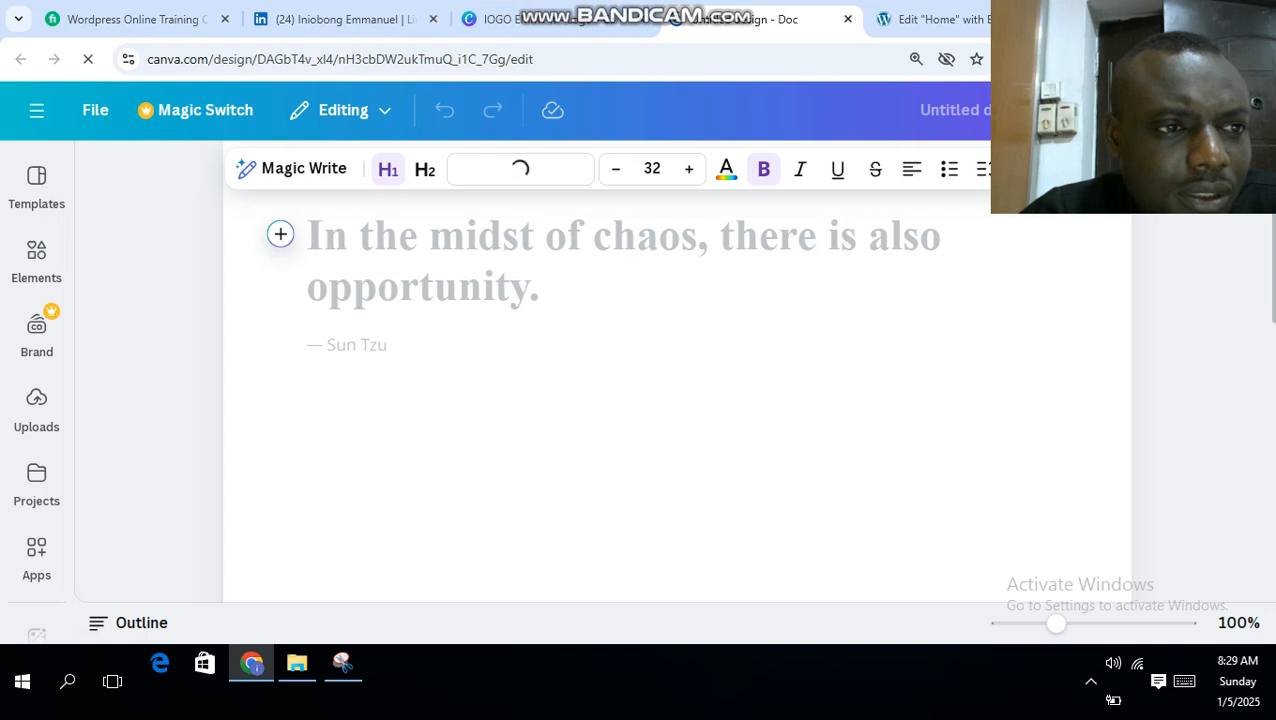
Search the new design types for "THUM" and create a YouTube Thumbnail design
left_click(95, 110)
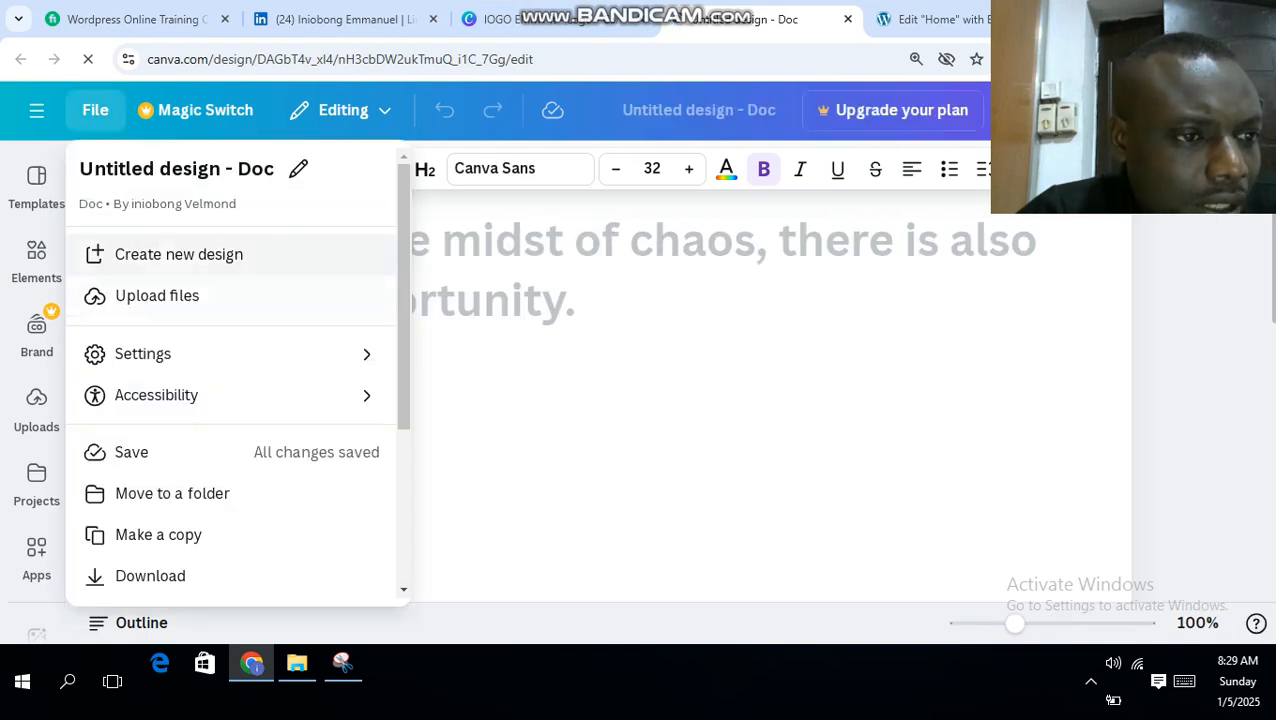
left_click(179, 254)
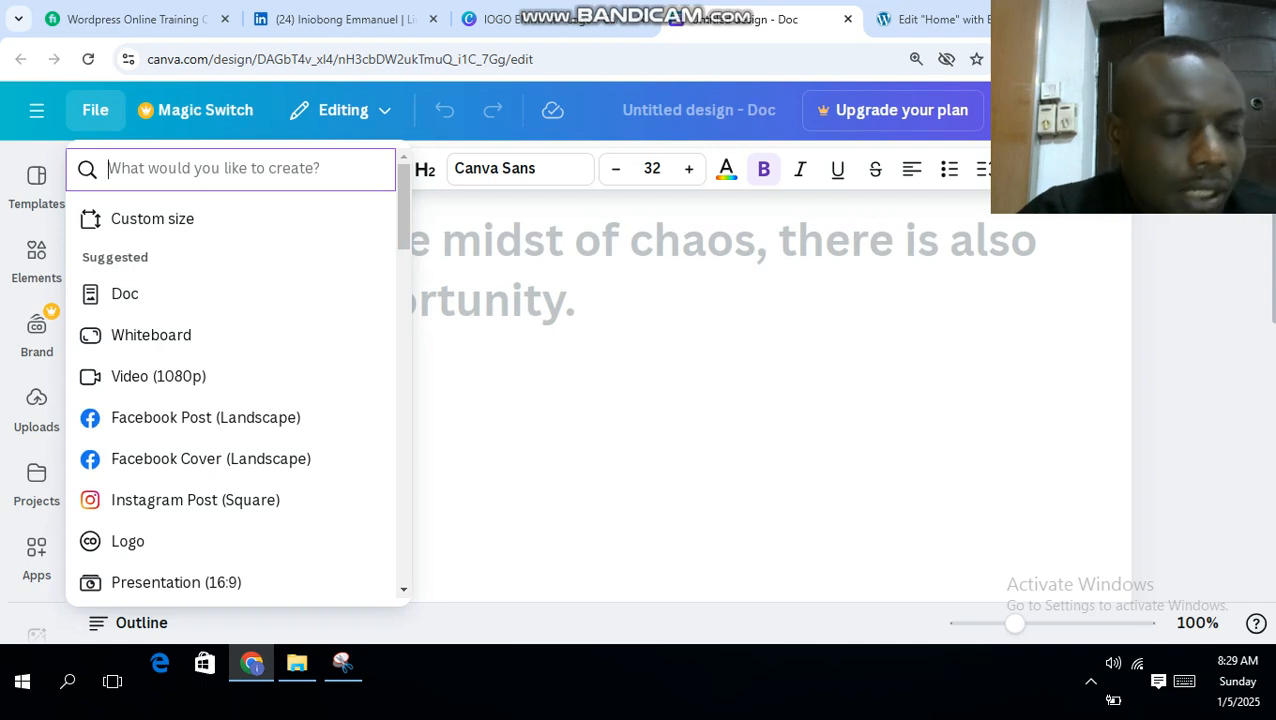
type("THUM")
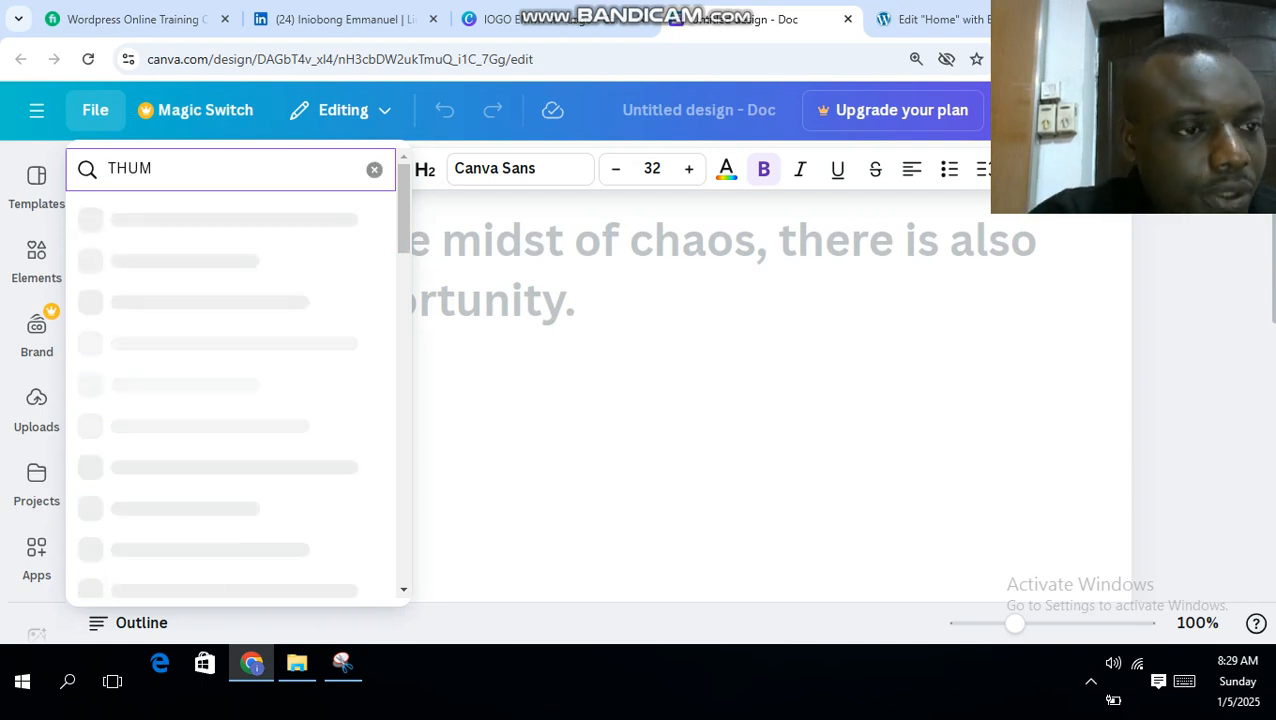
key("Return")
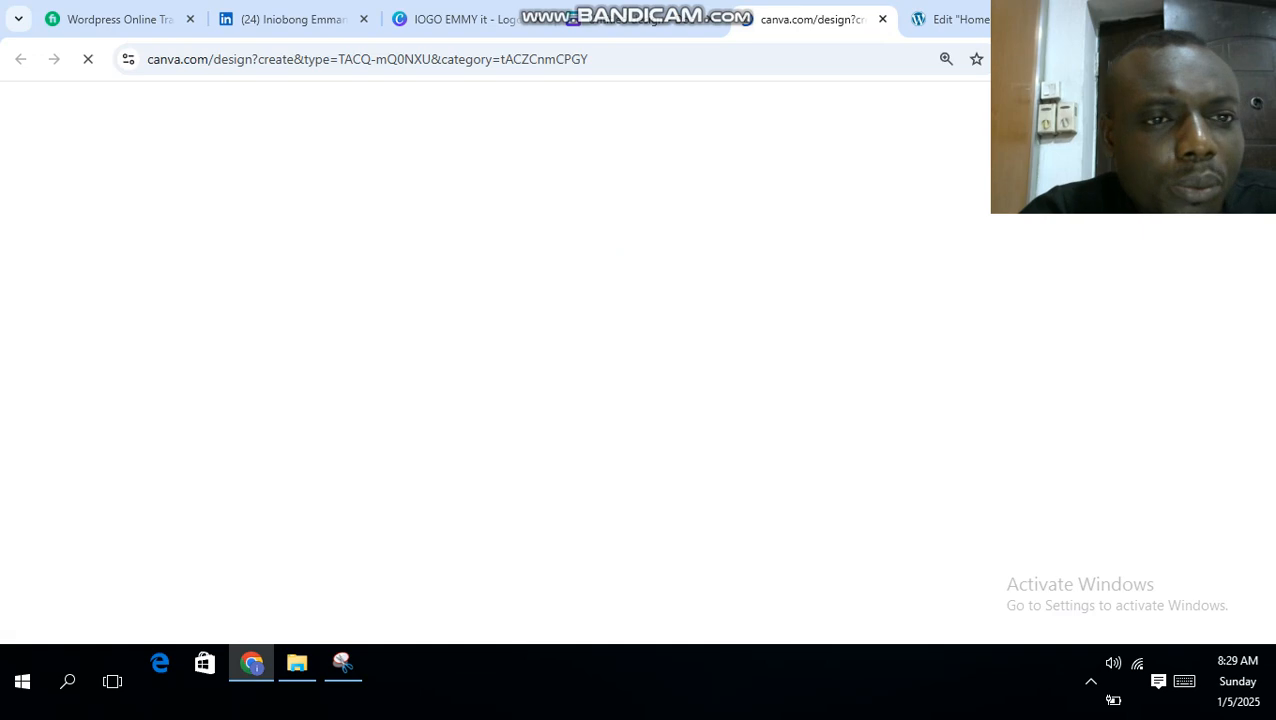
left_click(708, 19)
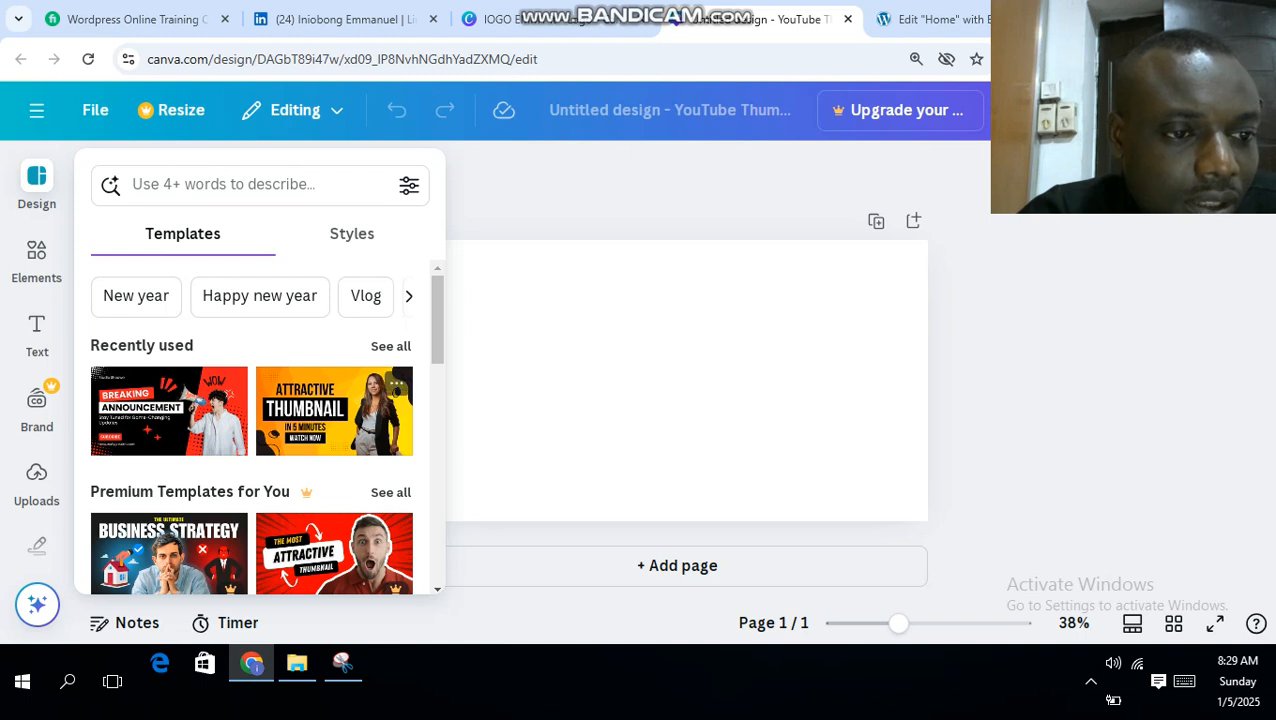
Apply the Yellow and Black Modern Attractive YouTube Thumbnail template and insert the uploaded Emmy I.t SOLUTION logo
left_click(334, 410)
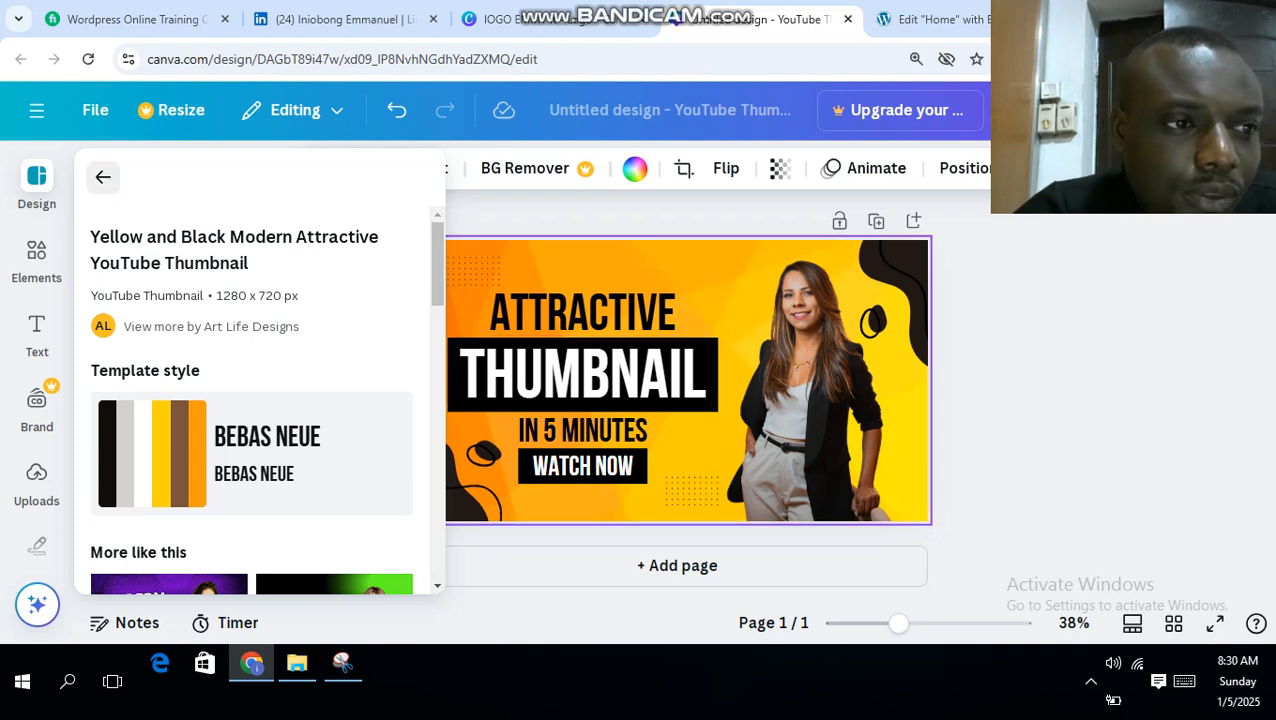
left_click(103, 177)
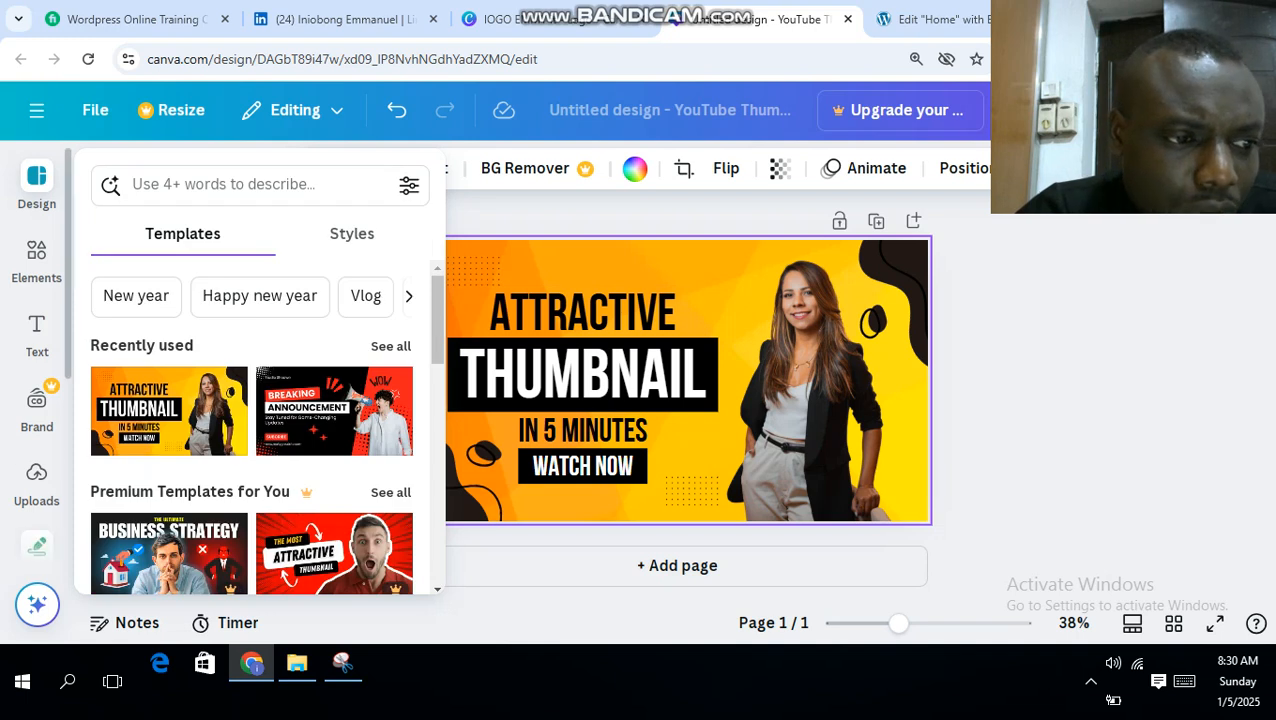
left_click(36, 480)
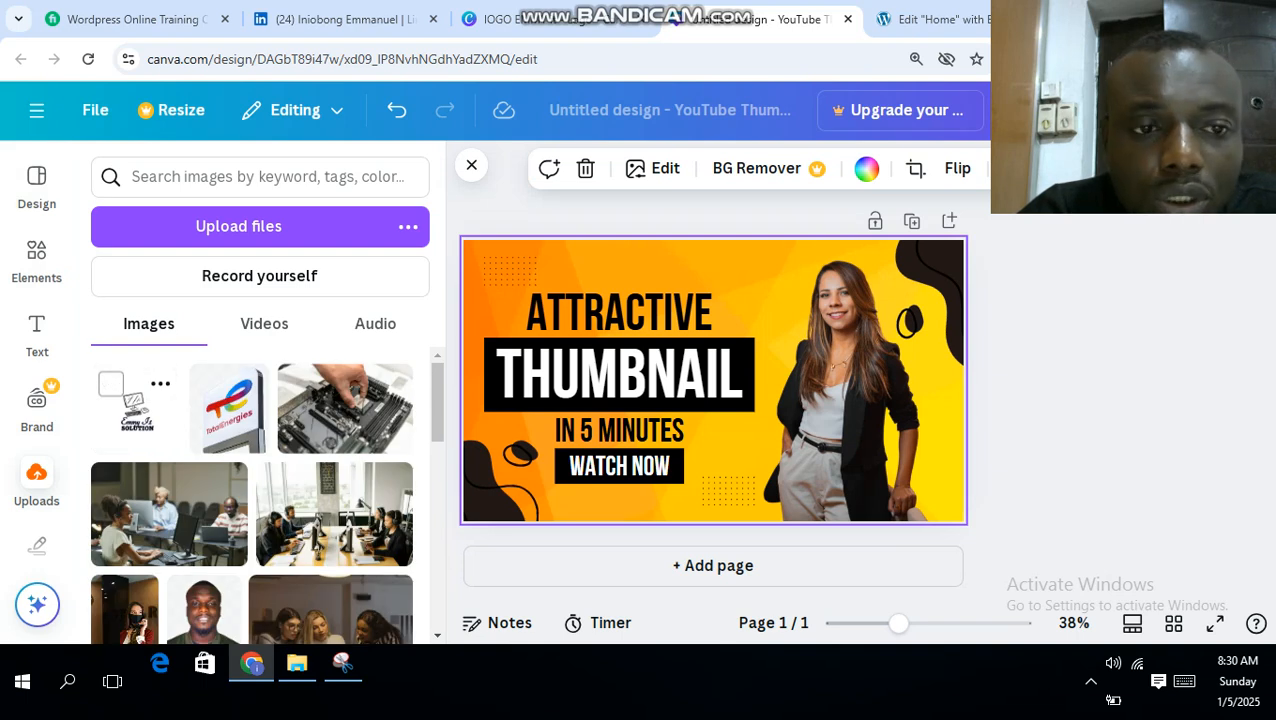
left_click(137, 408)
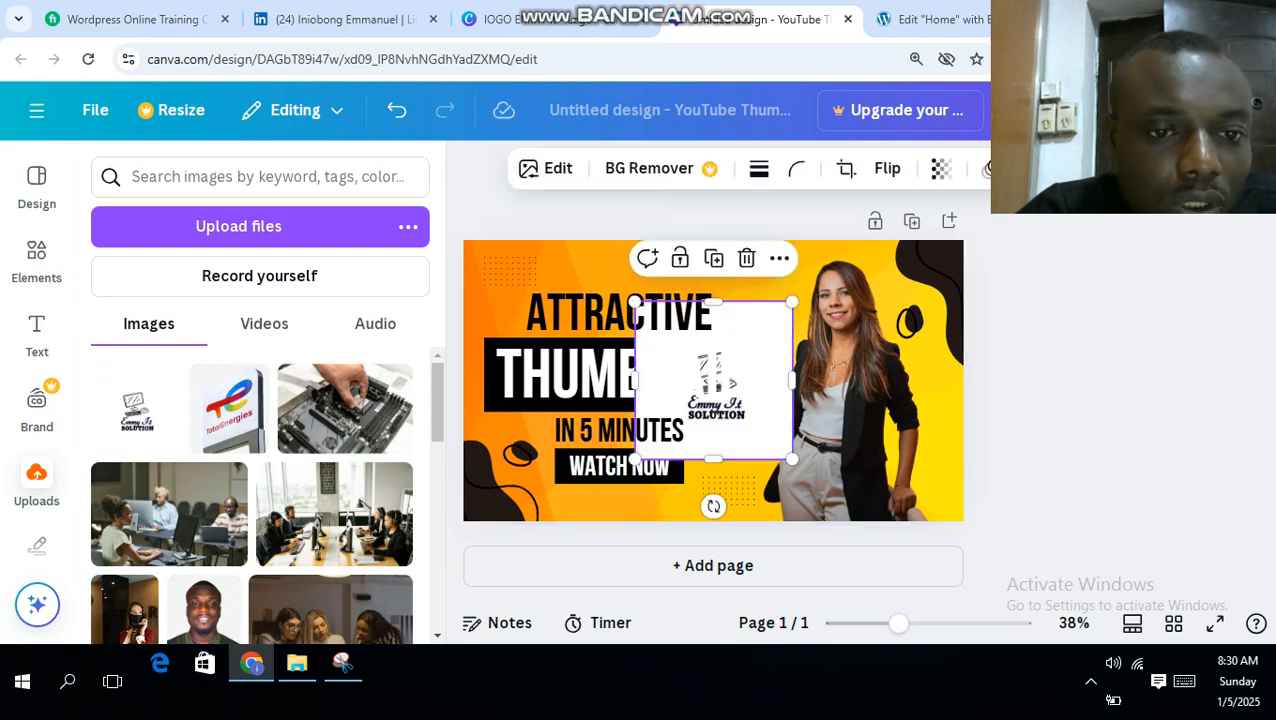
Shrink the logo and place it in the upper-left corner of the thumbnail
left_click_drag(716, 382, 707, 382)
left_click_drag(783, 459, 729, 404)
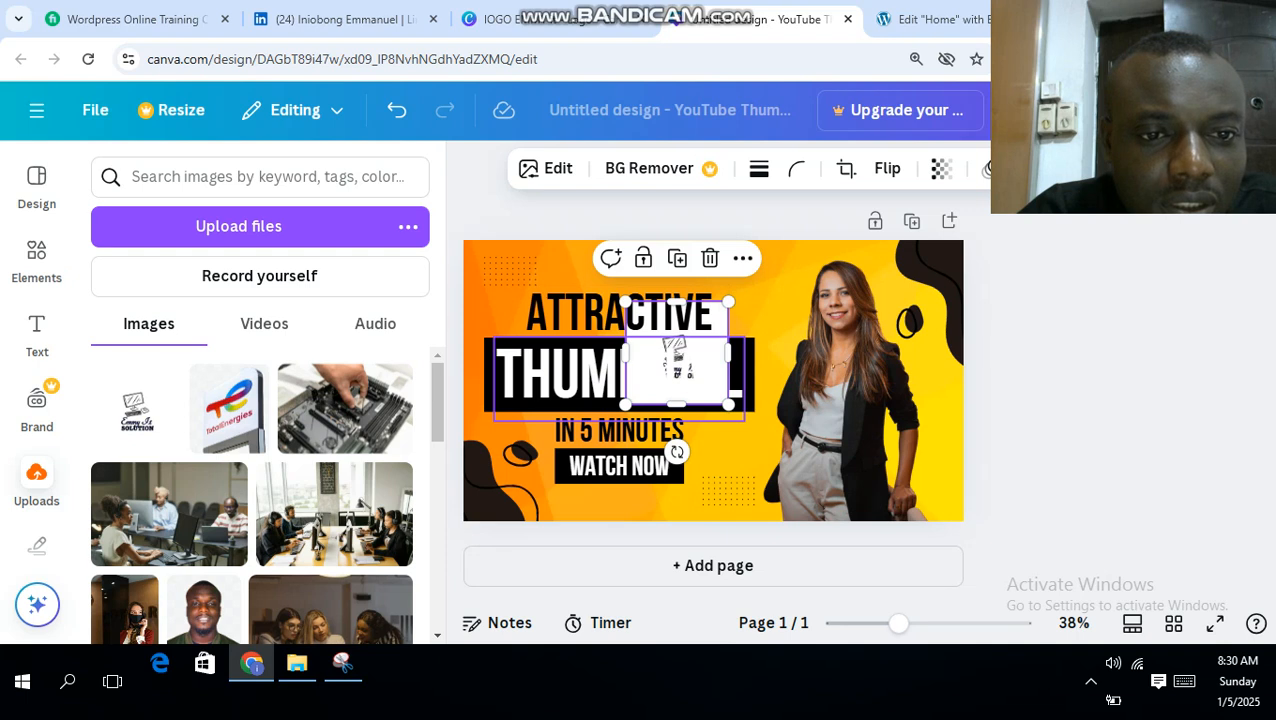
left_click_drag(676, 370, 745, 286)
left_click_drag(565, 268, 512, 269)
left_click(1050, 395)
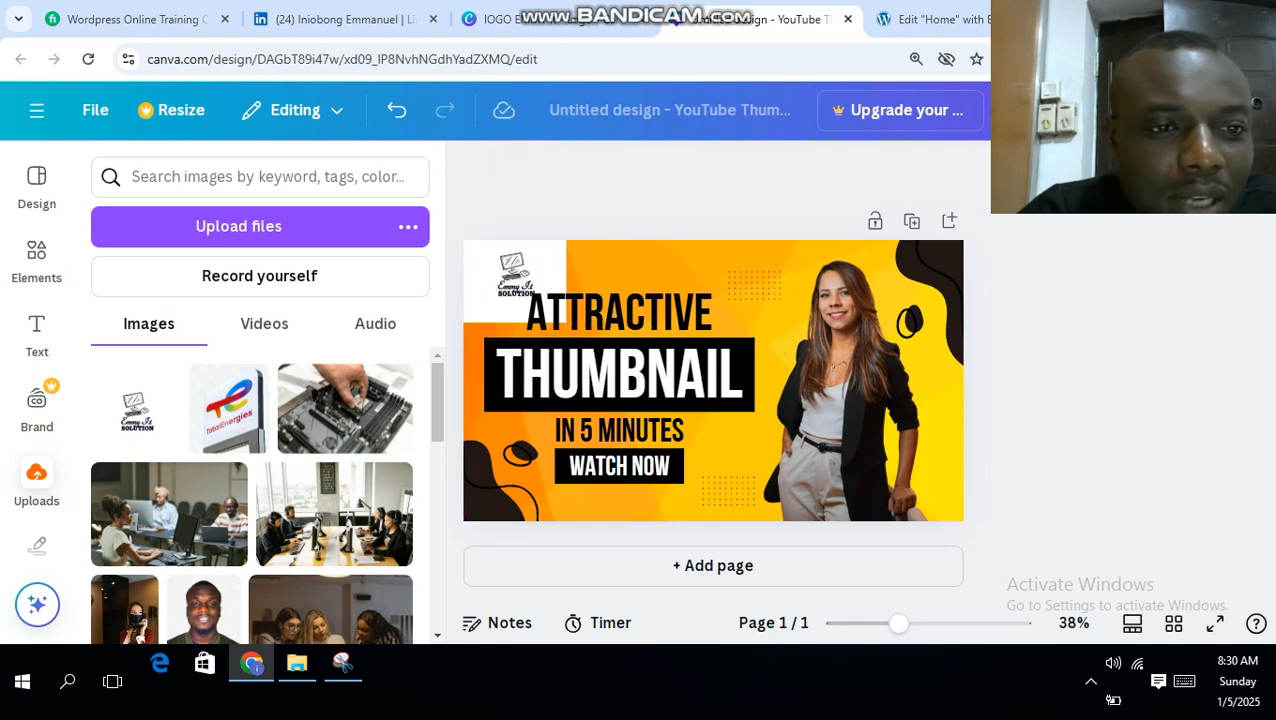
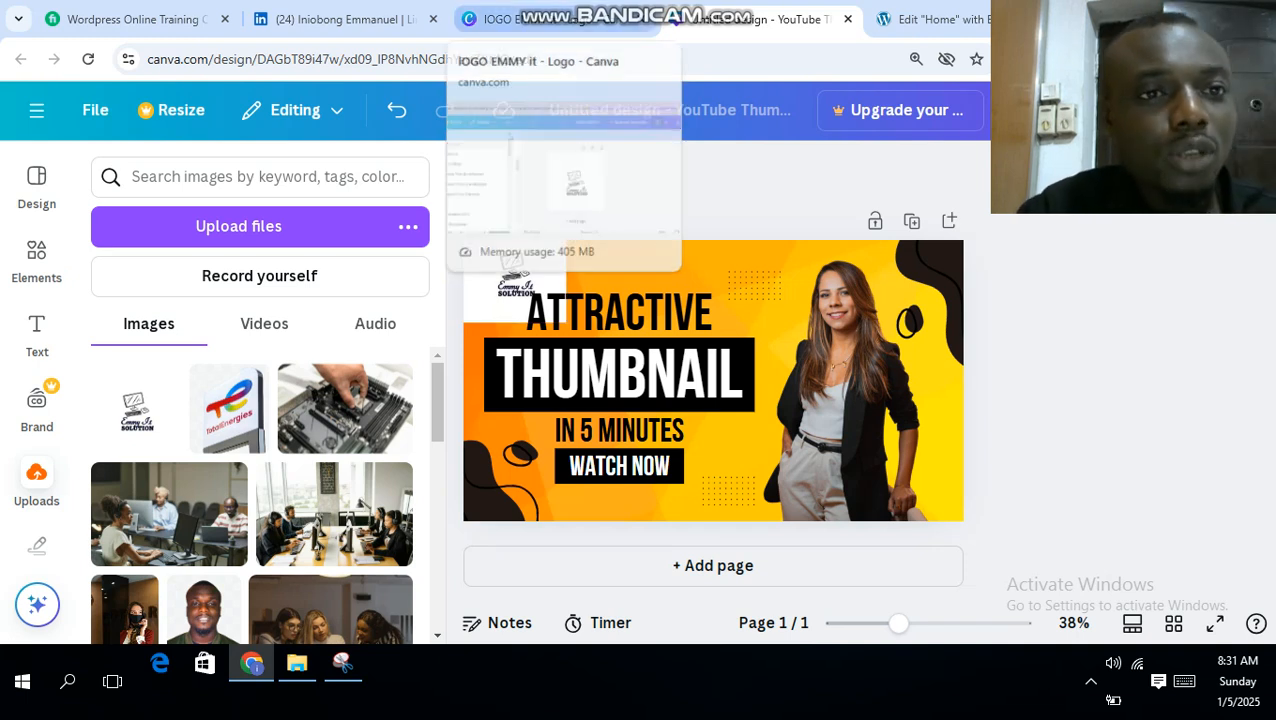
Open the remove.bg website in the browser tab of the lOGO EMMY it design
left_click(510, 19)
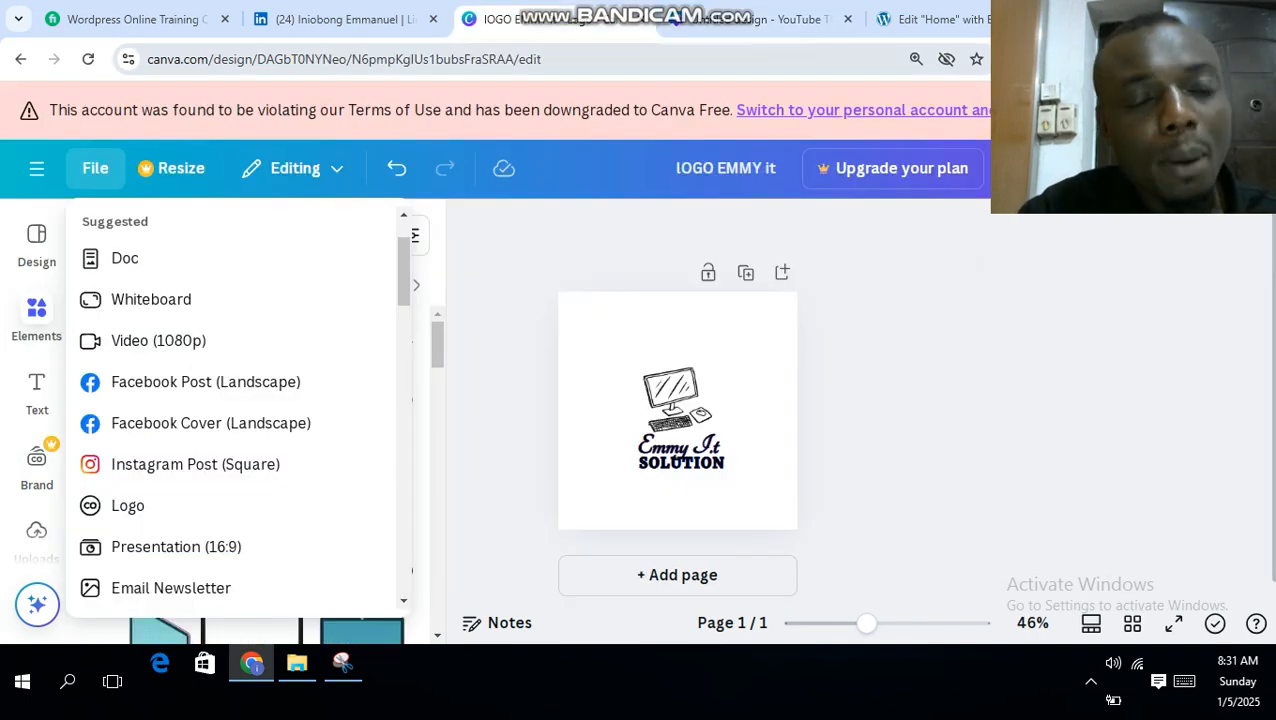
key("ctrl+l")
type("REMOVE.BG")
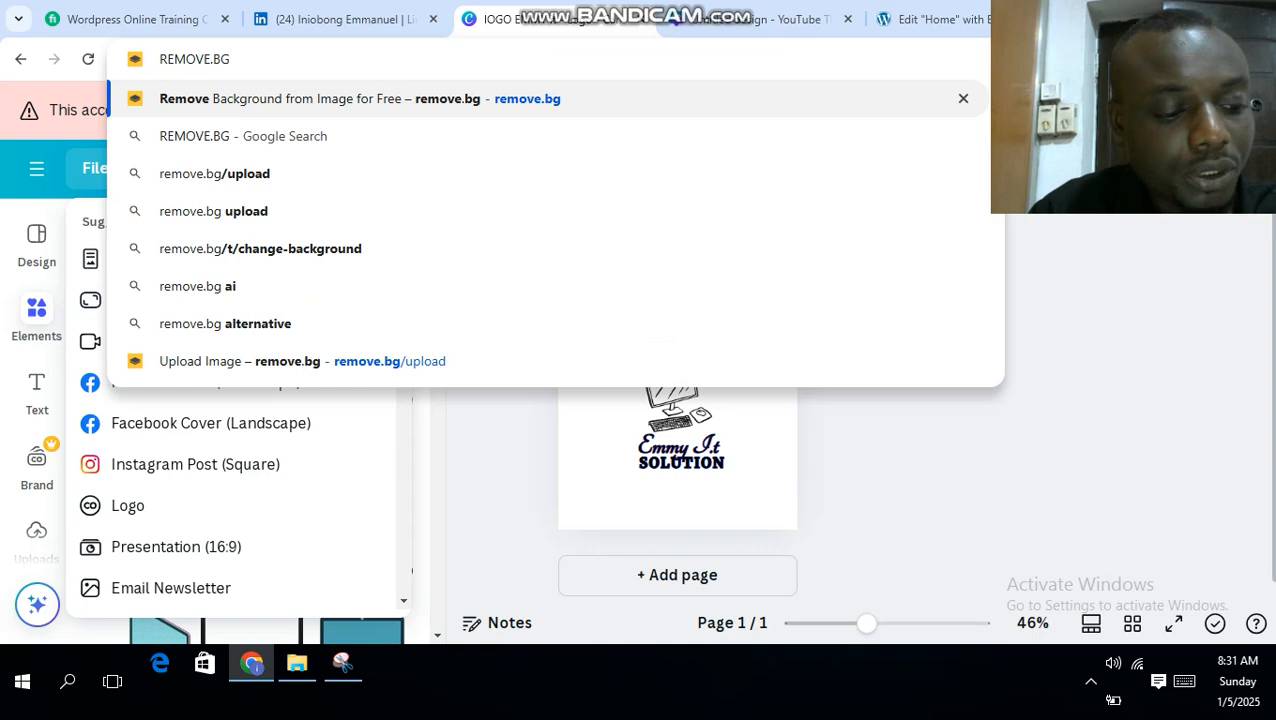
key("Return")
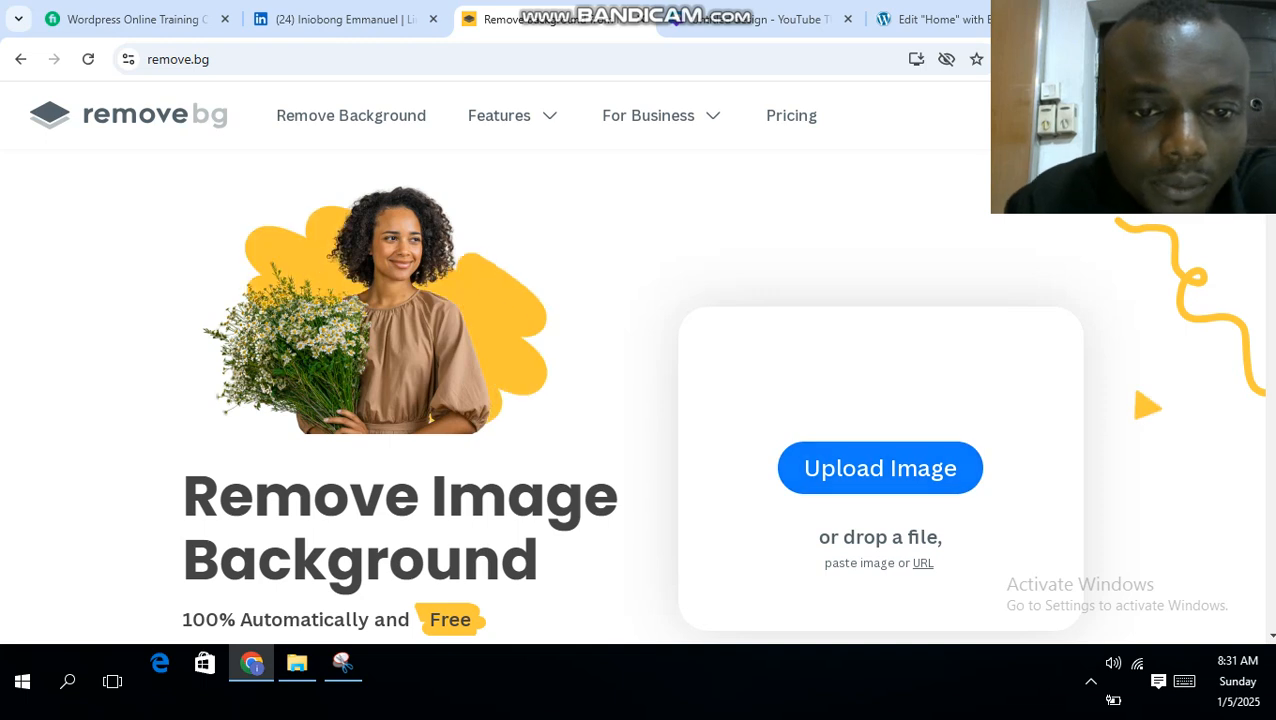
Upload the lOGO EMMY it image from the Downloads folder for background removal
left_click(880, 468)
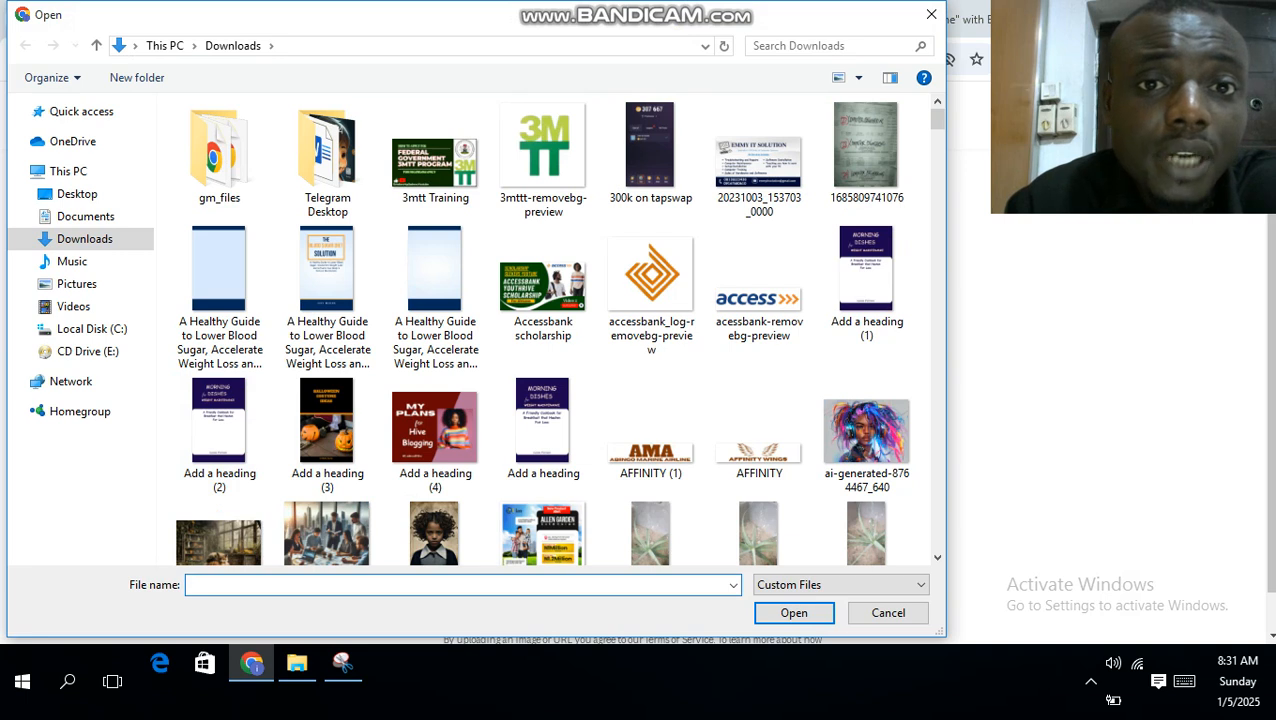
left_click(931, 14)
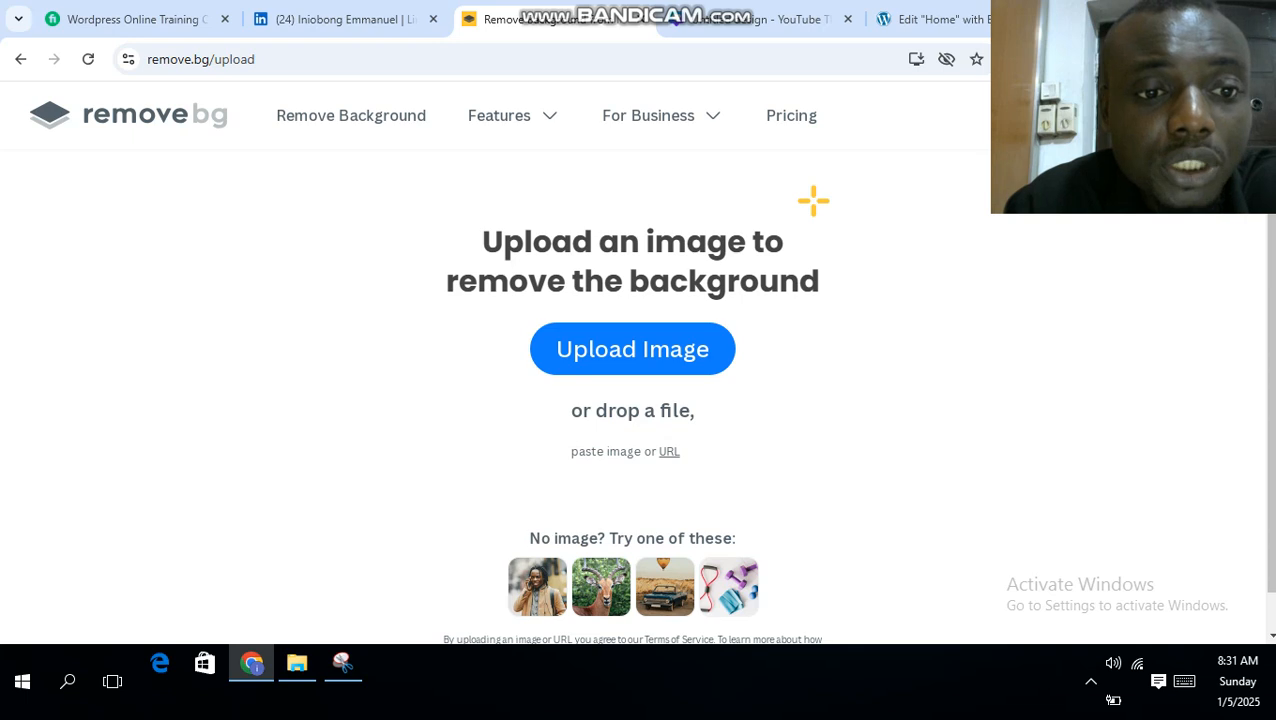
left_click(632, 349)
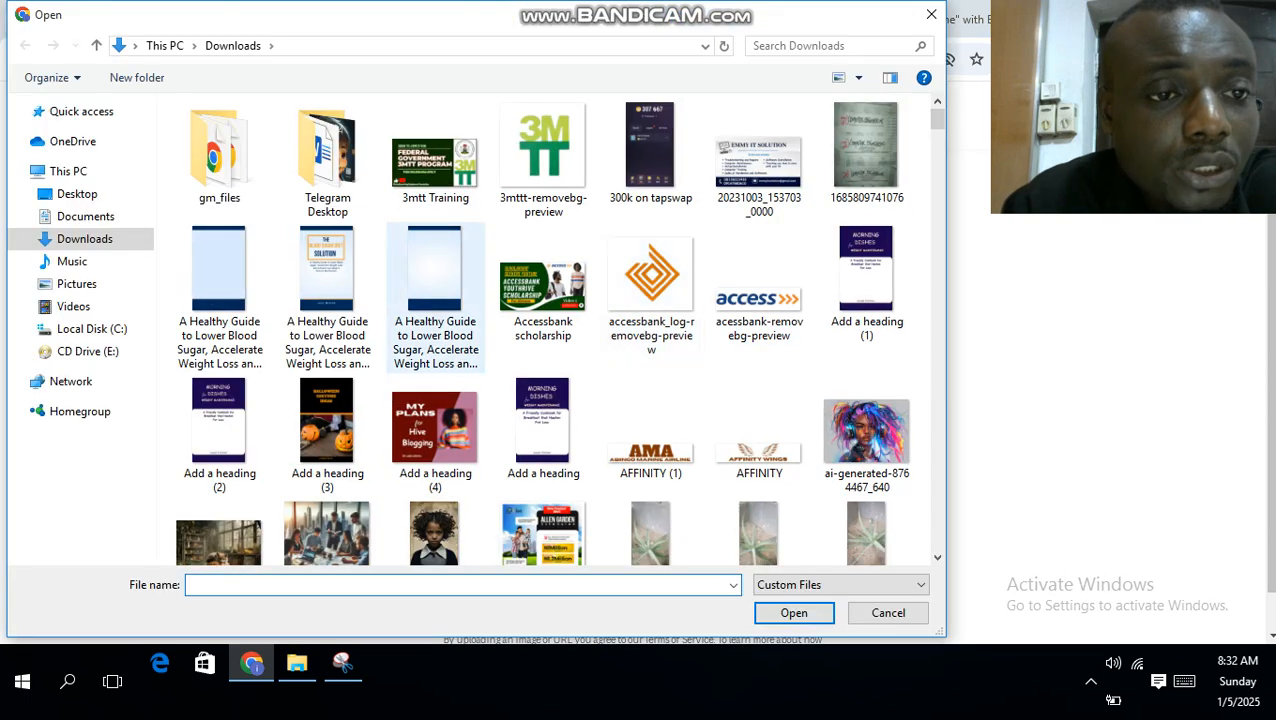
left_click(543, 160)
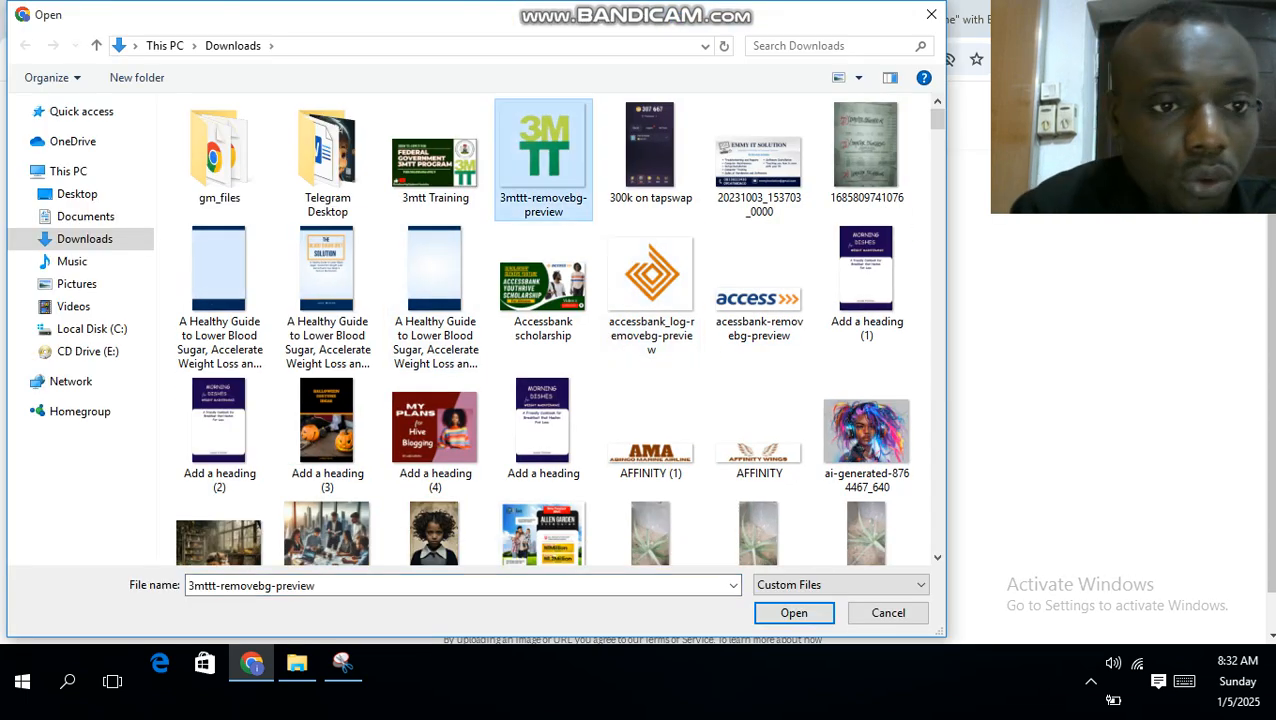
key("l")
key("l")
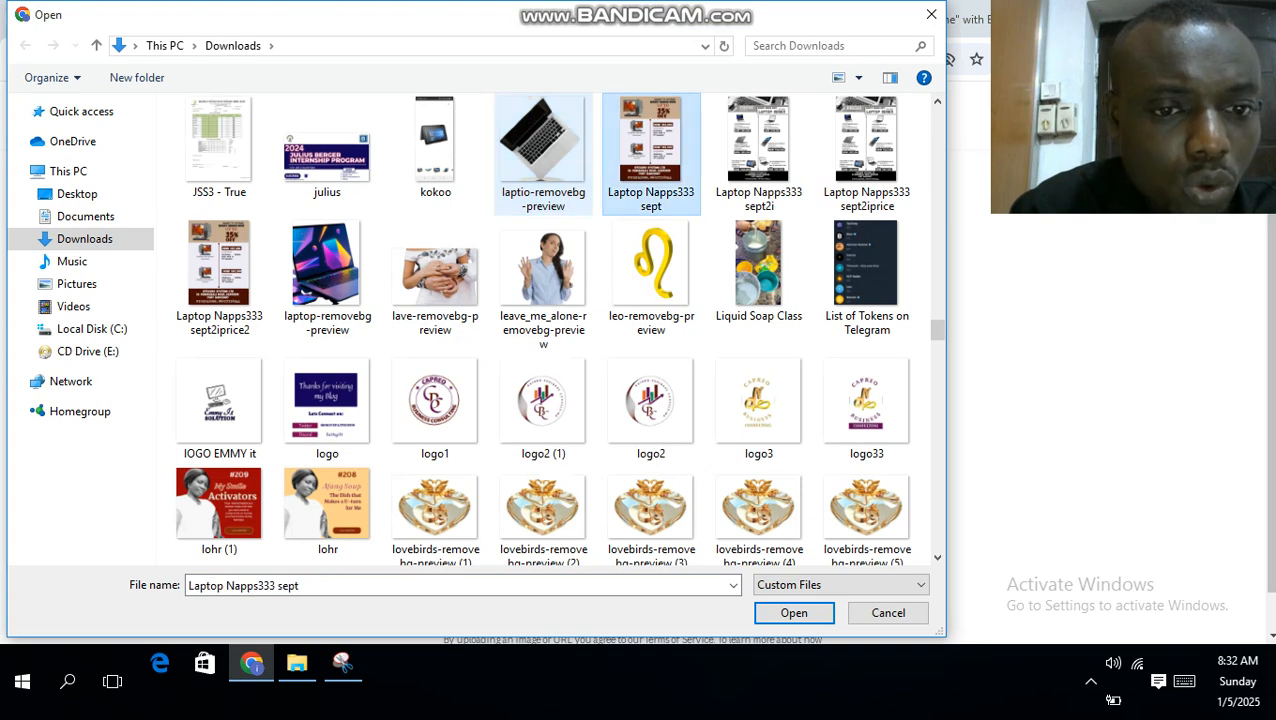
key("l")
key("l")
key("l")
key("l")
key("l")
key("l")
key("l")
key("l")
key("l")
key("l")
key("l")
key("l")
key("l")
key("l")
key("l")
key("l")
key("l")
key("l")
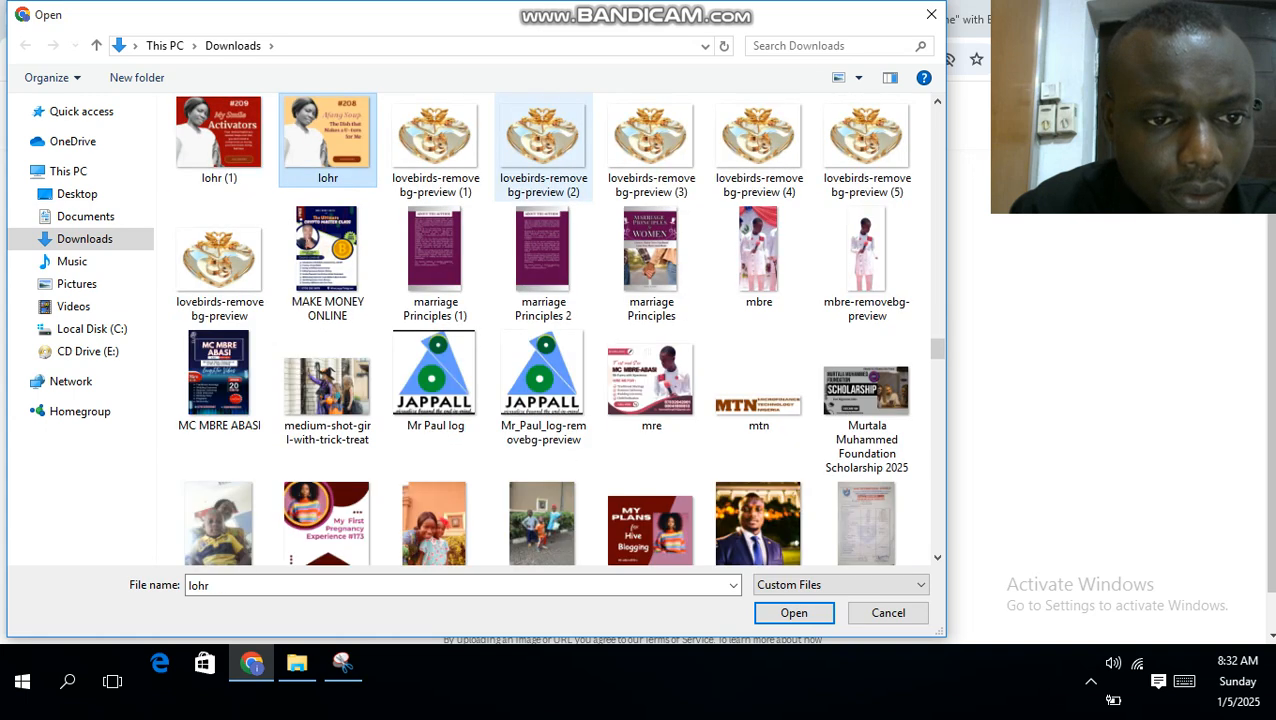
key("l")
key("l")
key("l")
key("l")
key("l")
key("l")
key("l")
key("l")
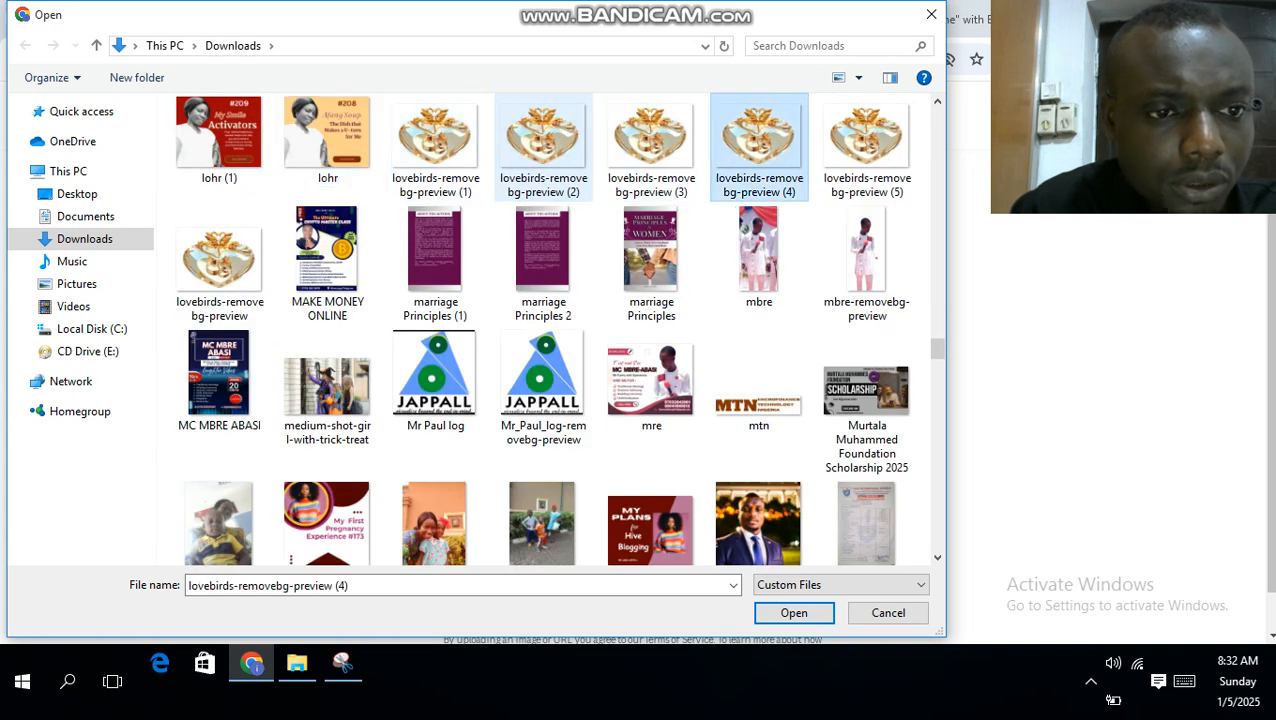
key("l")
key("l")
key("l")
key("l")
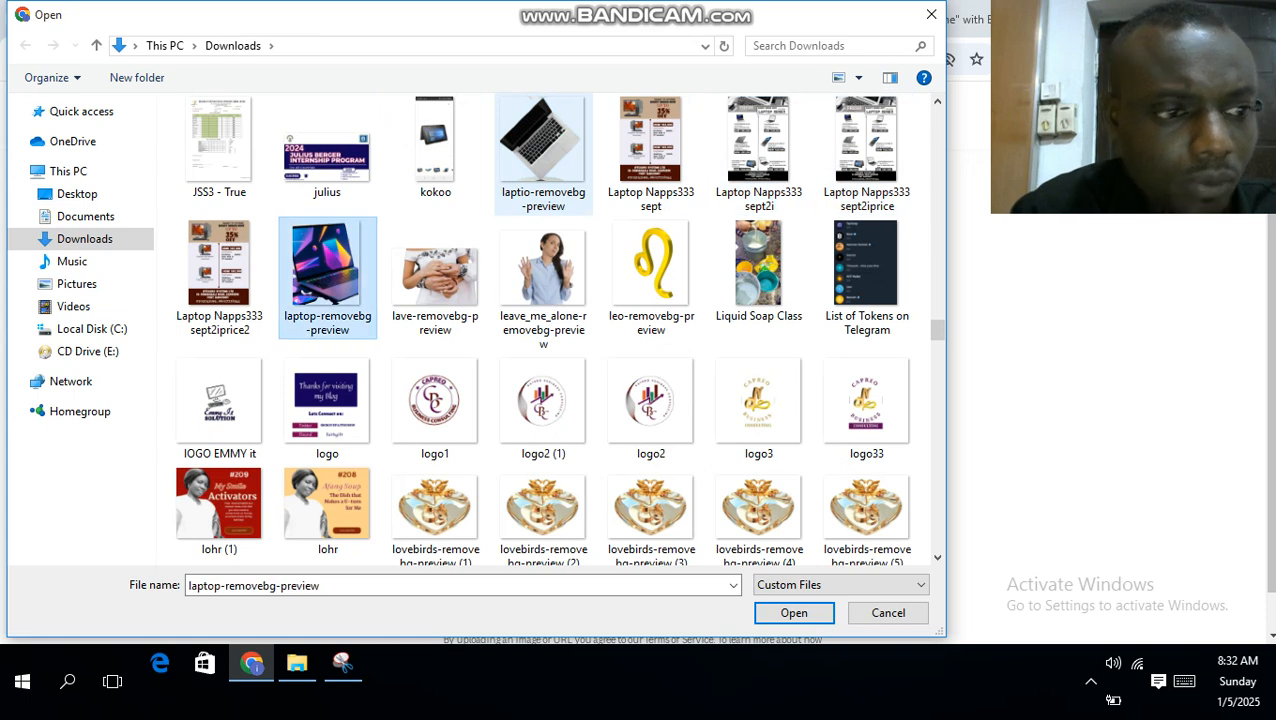
key("l")
key("o")
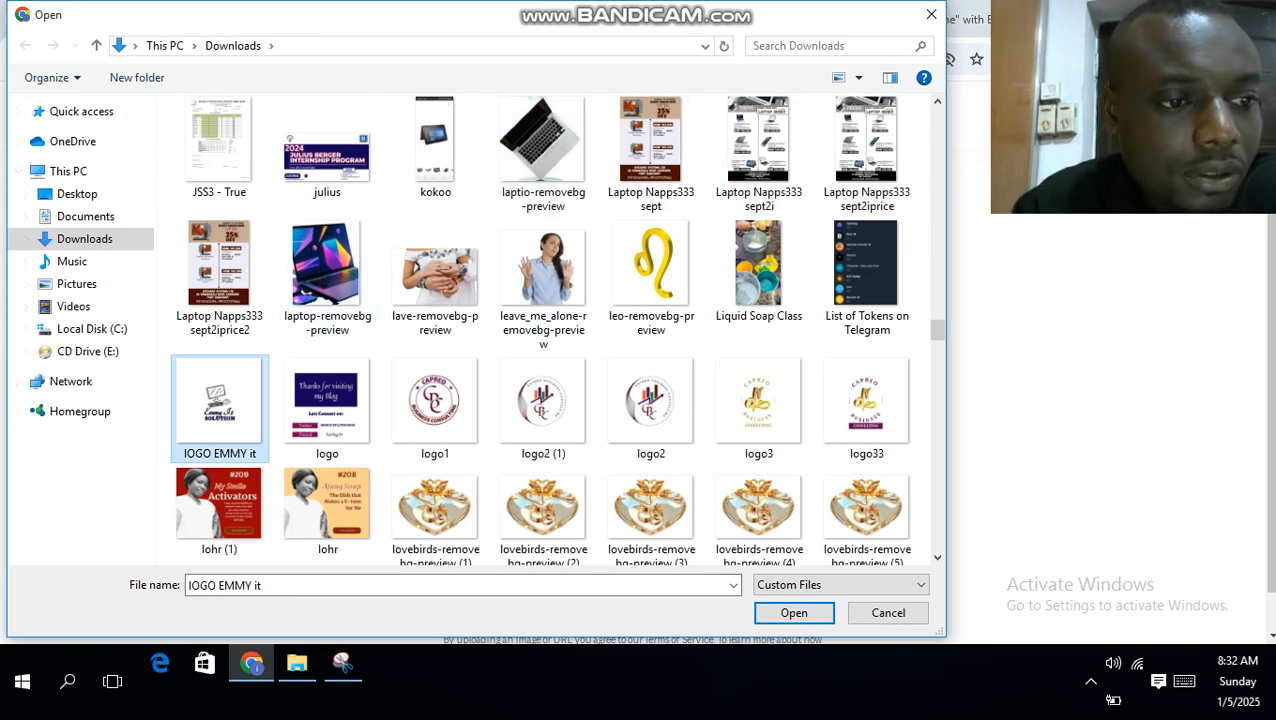
key("Return")
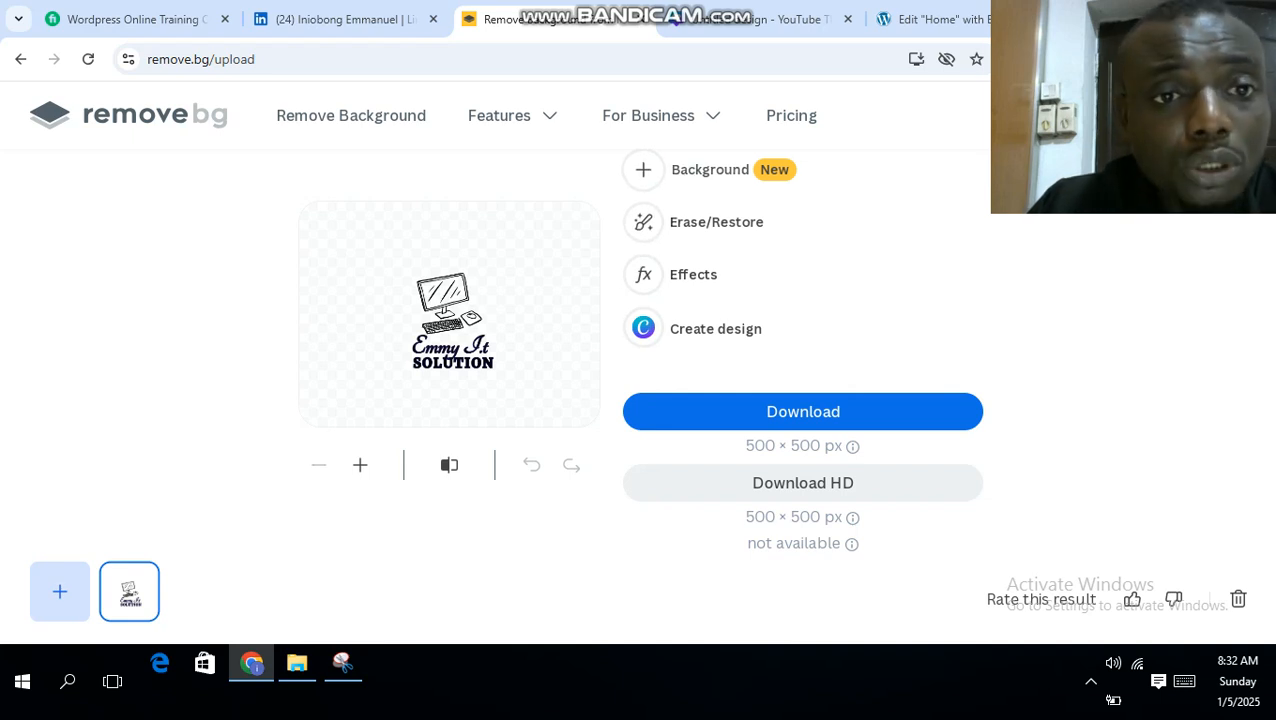
Try the glass-building, green-leaf and dark grey floor photos as the logo's background
left_click(709, 170)
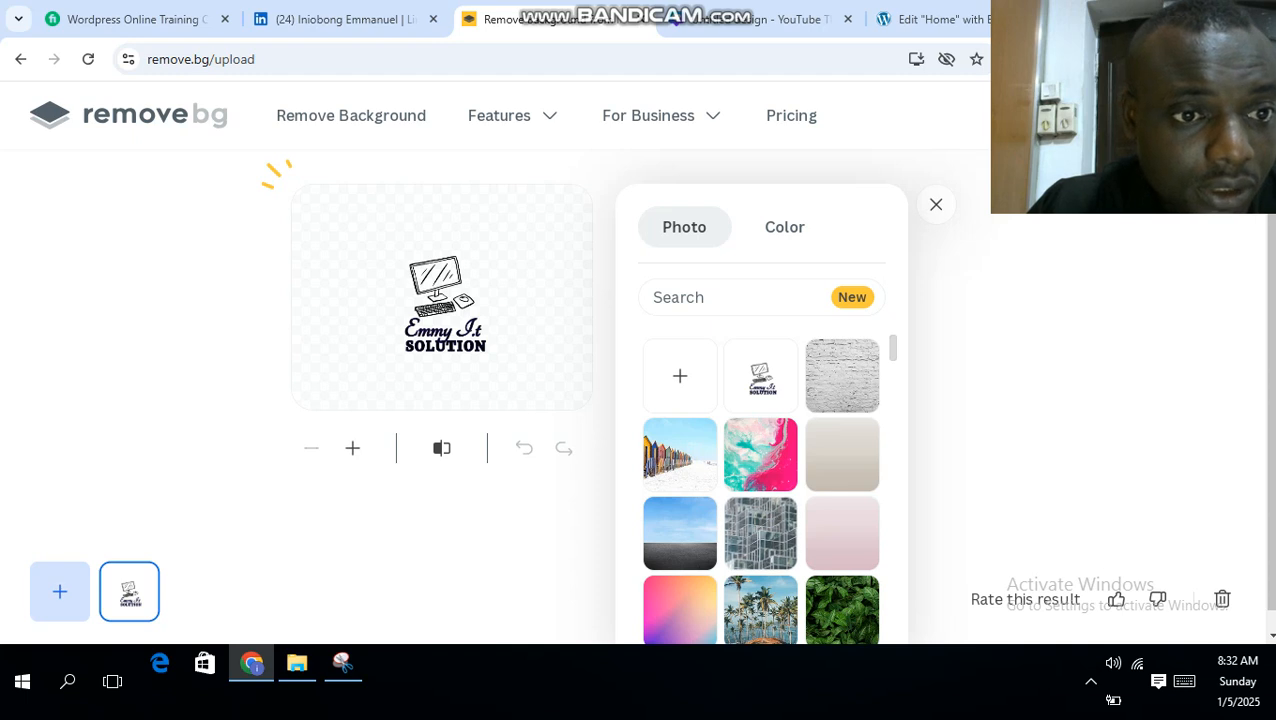
left_click(760, 533)
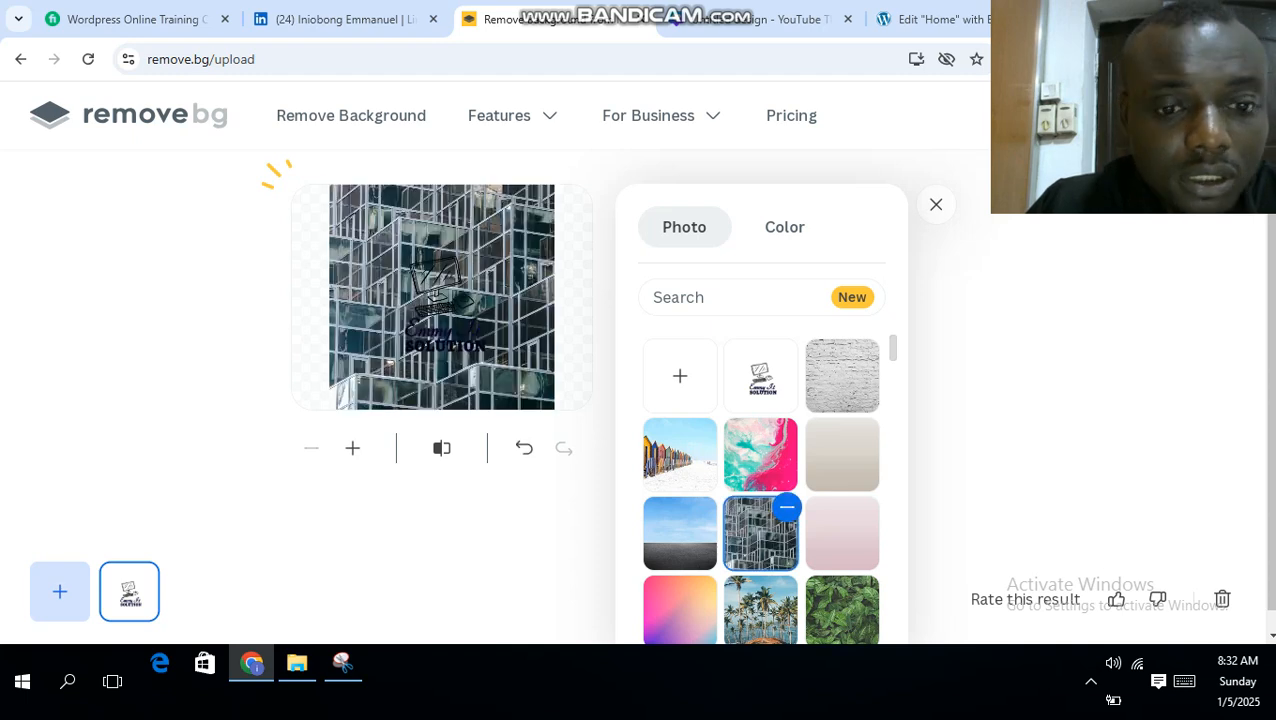
left_click(842, 609)
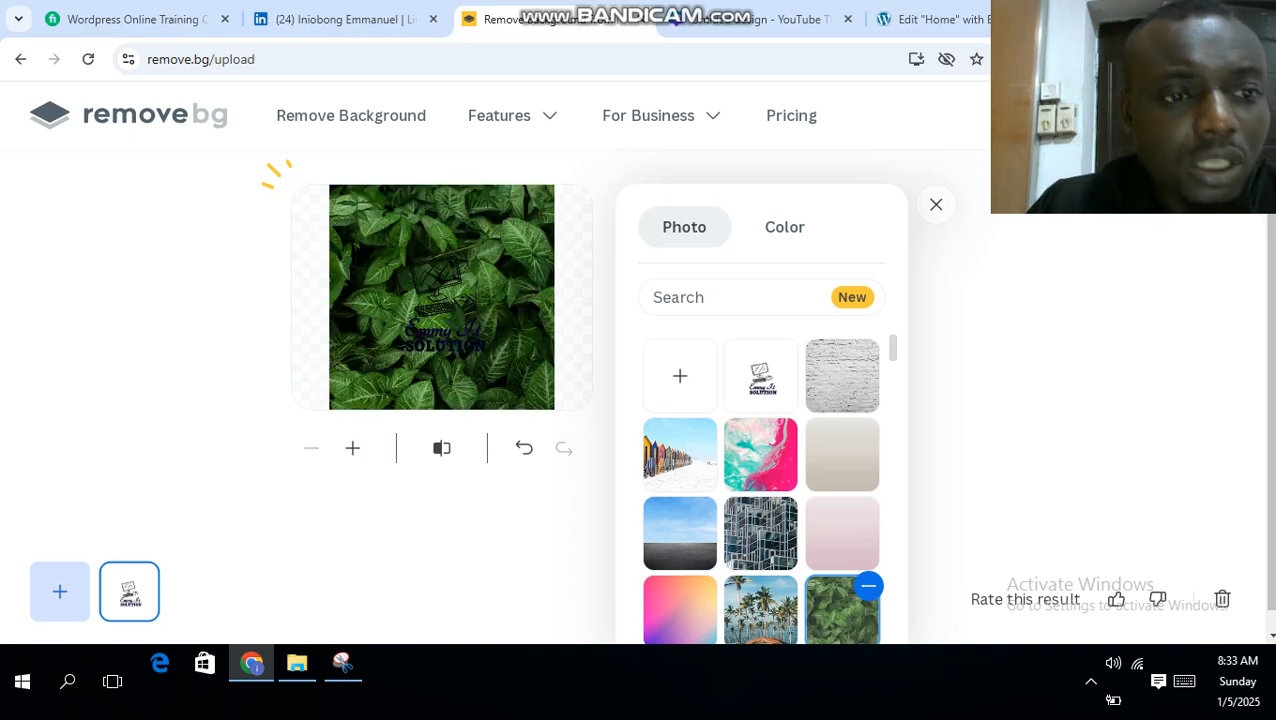
scroll(761, 432, "down", 5)
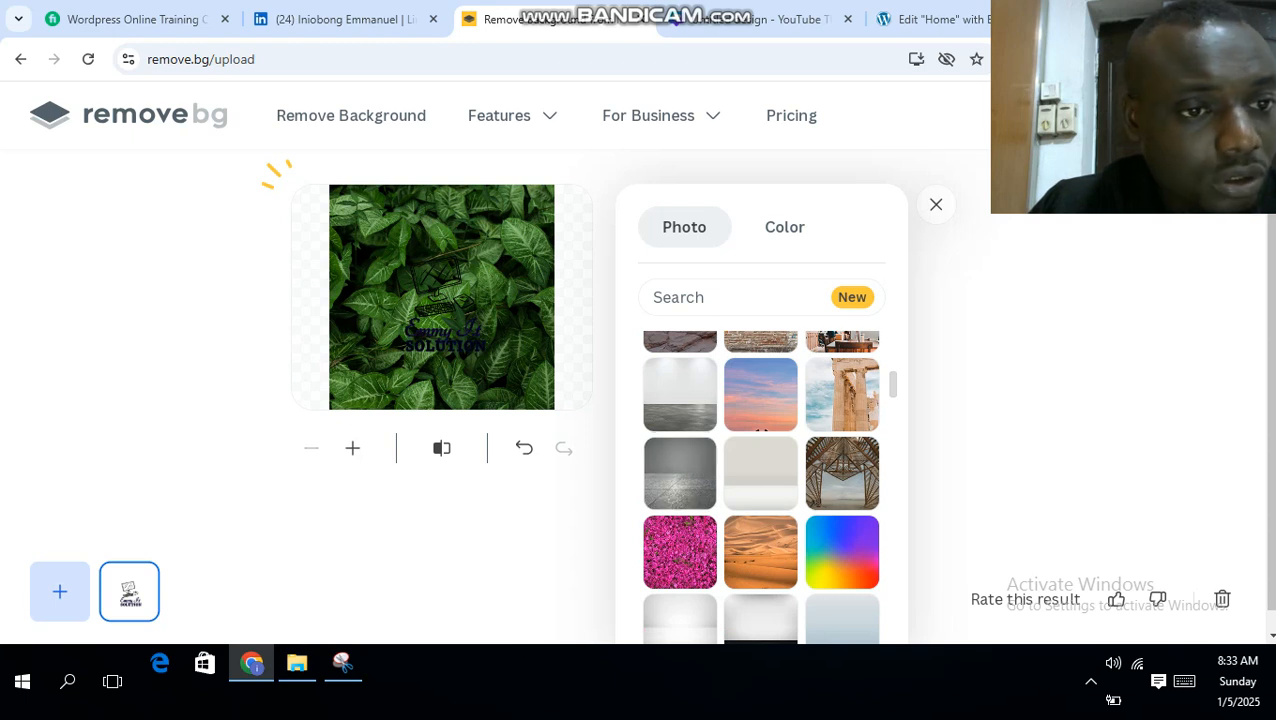
left_click(680, 473)
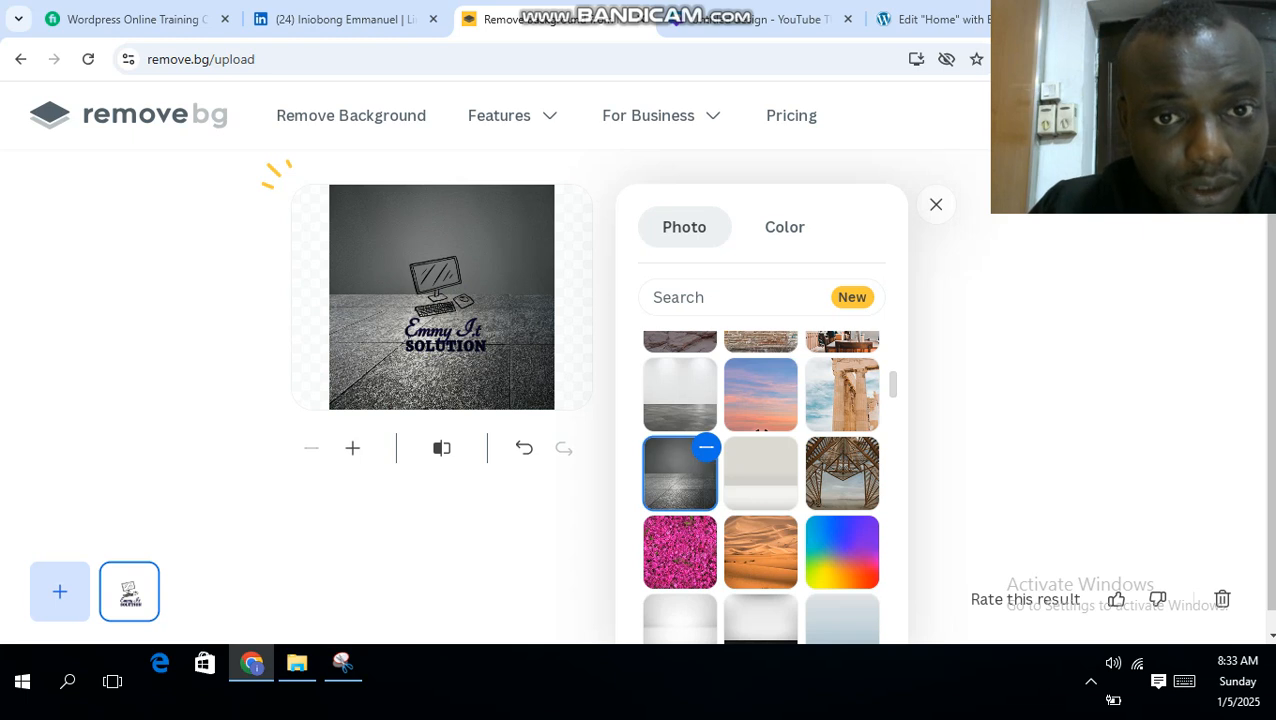
left_click(936, 204)
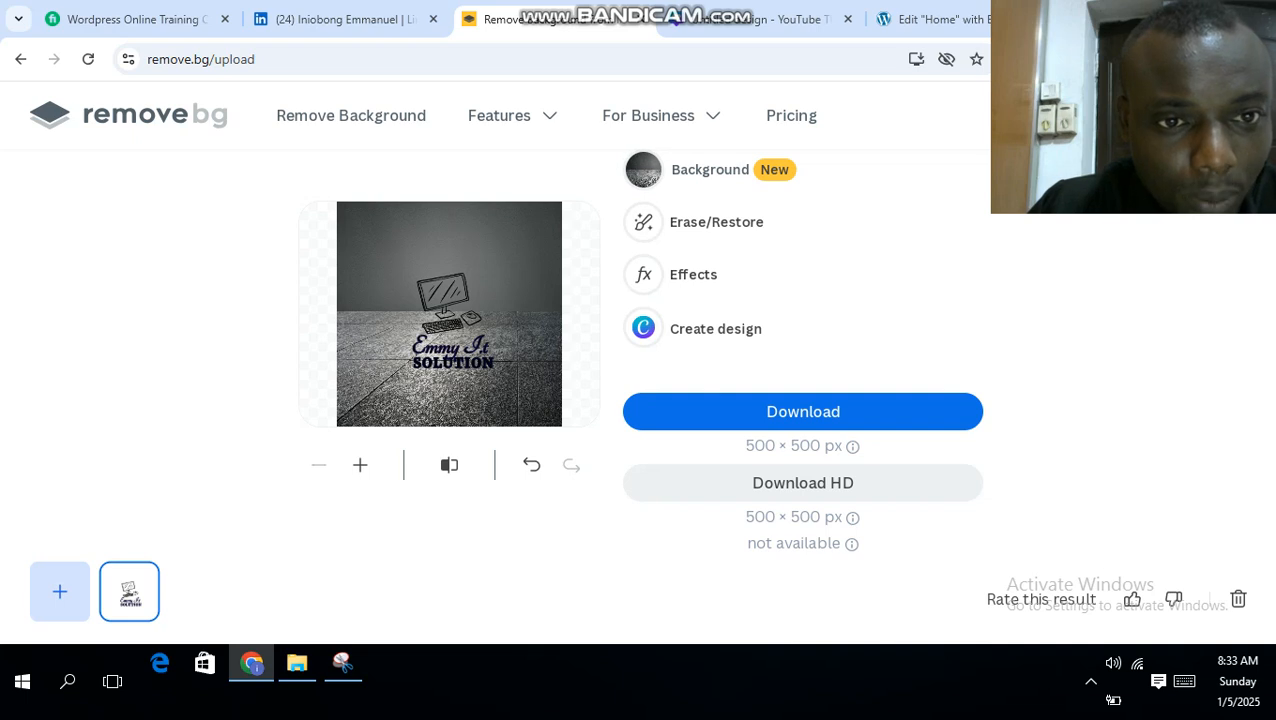
Set the lOGO EMMY it image from the Downloads folder as a custom background photo behind the logo
left_click(709, 170)
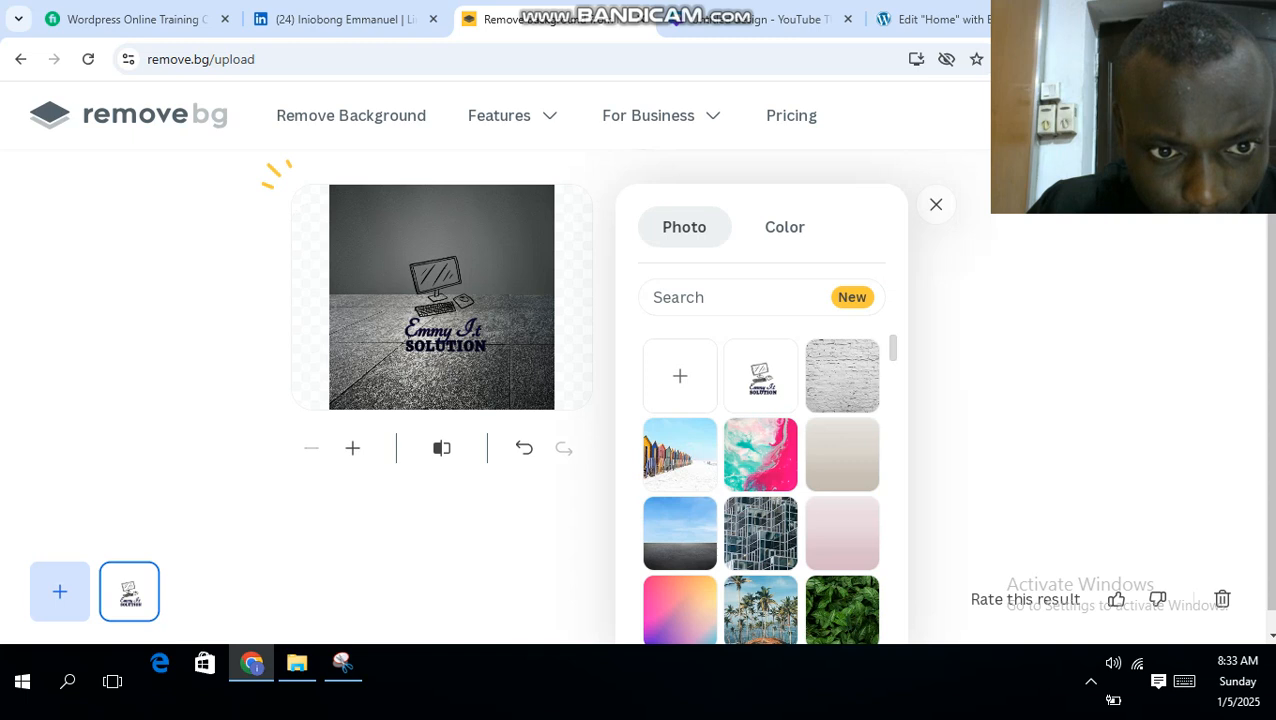
scroll(680, 450, "down", 2)
scroll(760, 476, "down", 15)
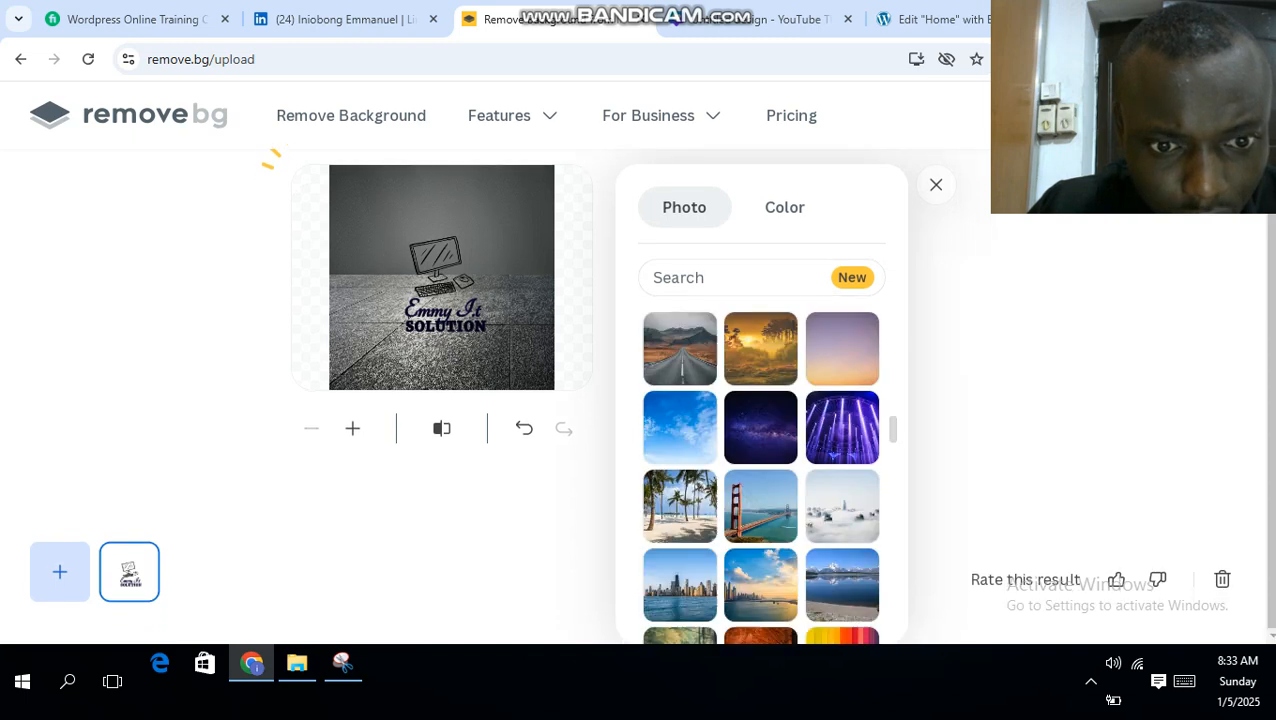
scroll(760, 476, "up", 10)
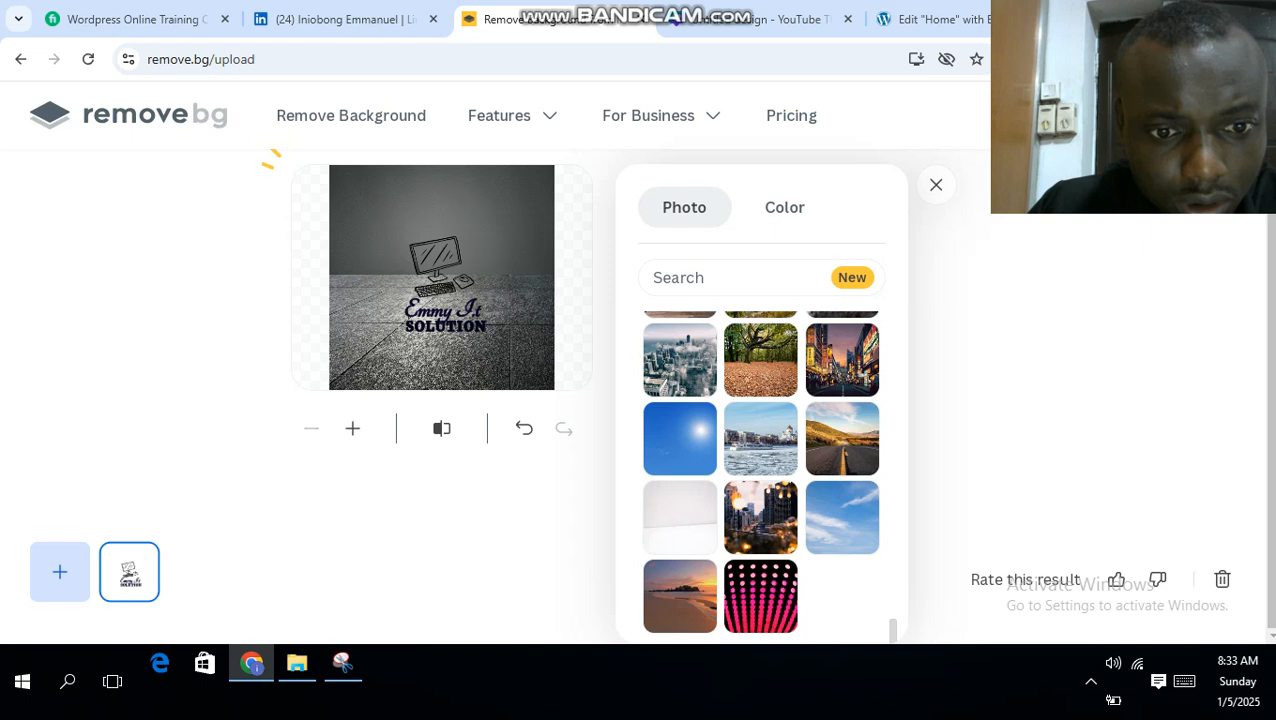
scroll(638, 397, "up", 1)
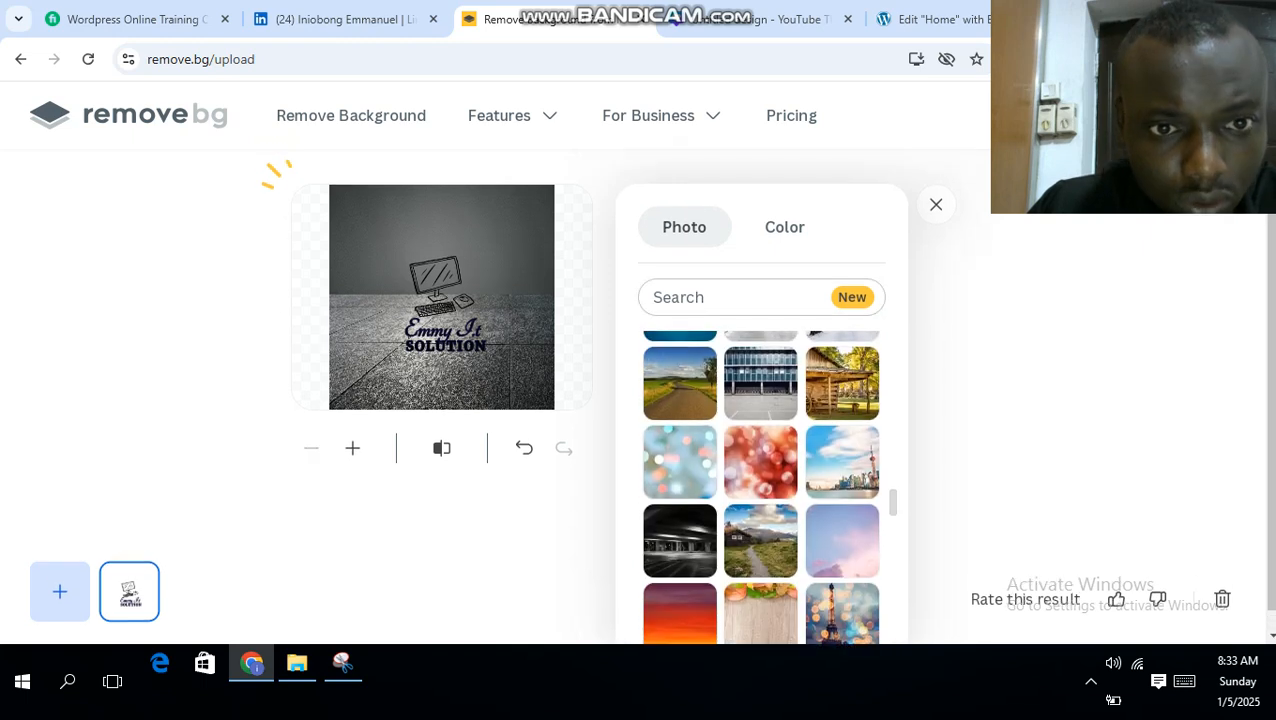
scroll(760, 486, "up", 8)
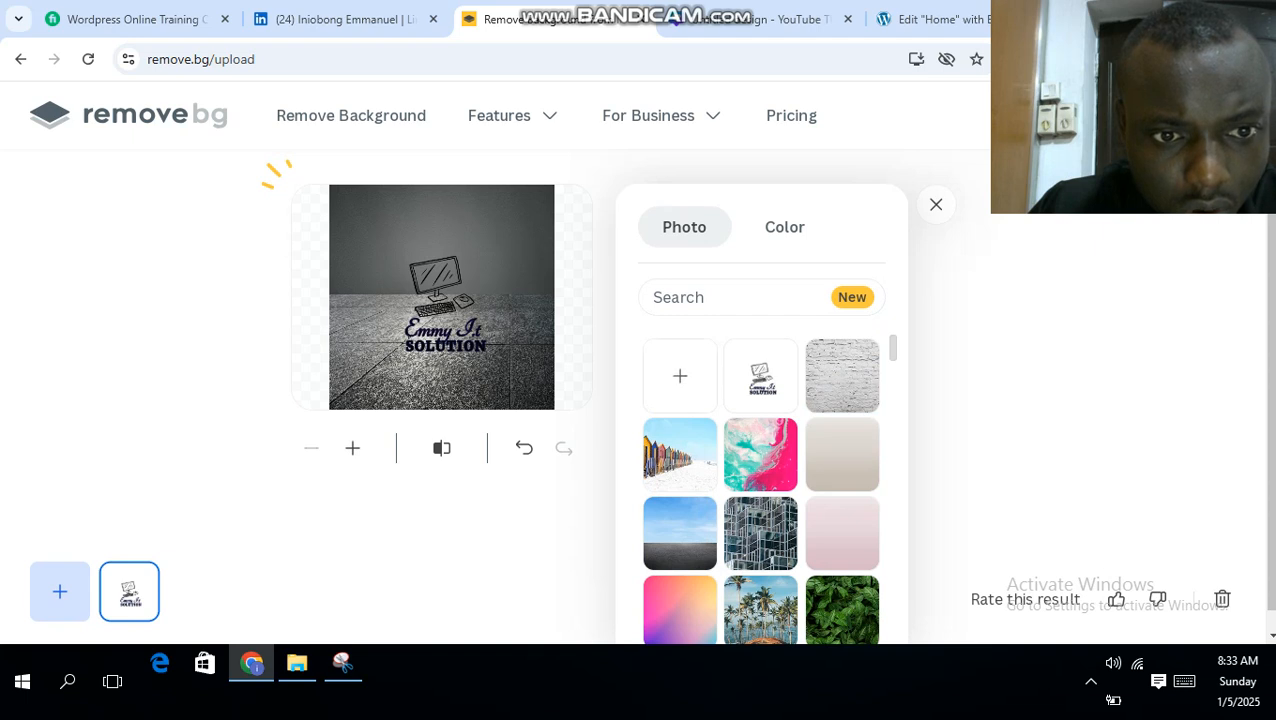
left_click(680, 376)
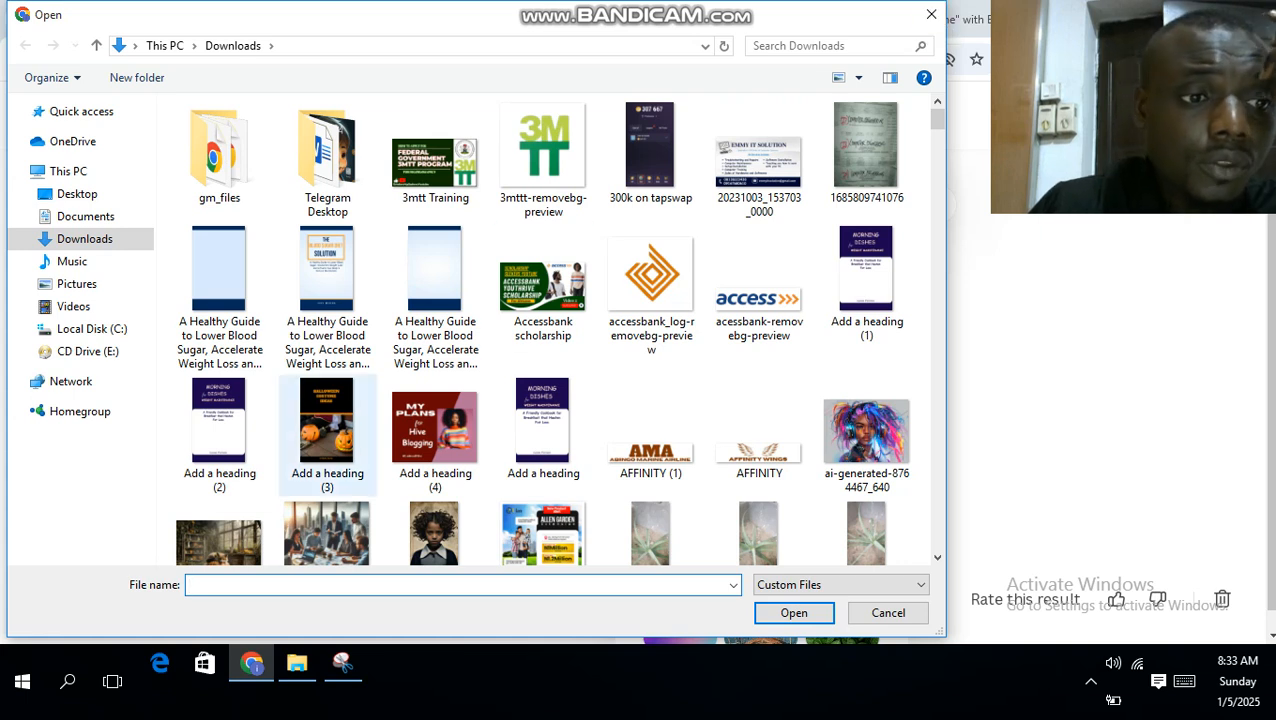
scroll(327, 420, "down", 5)
left_click(327, 345)
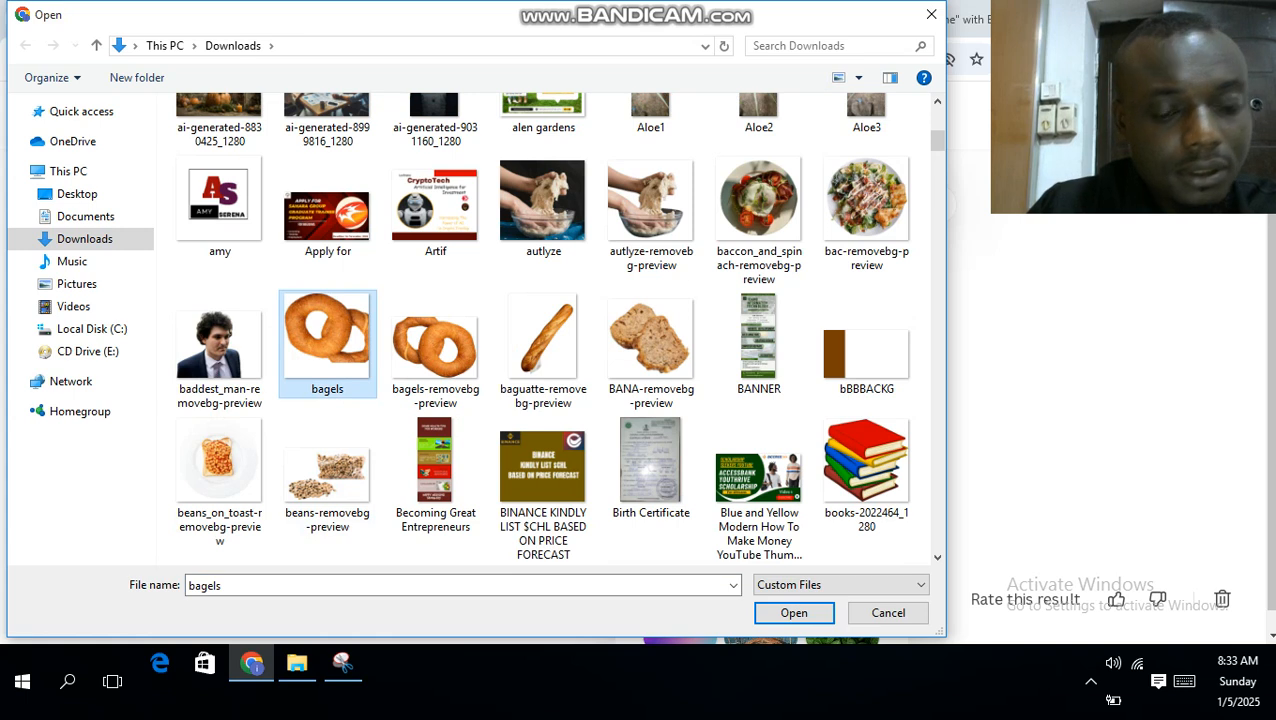
key("l")
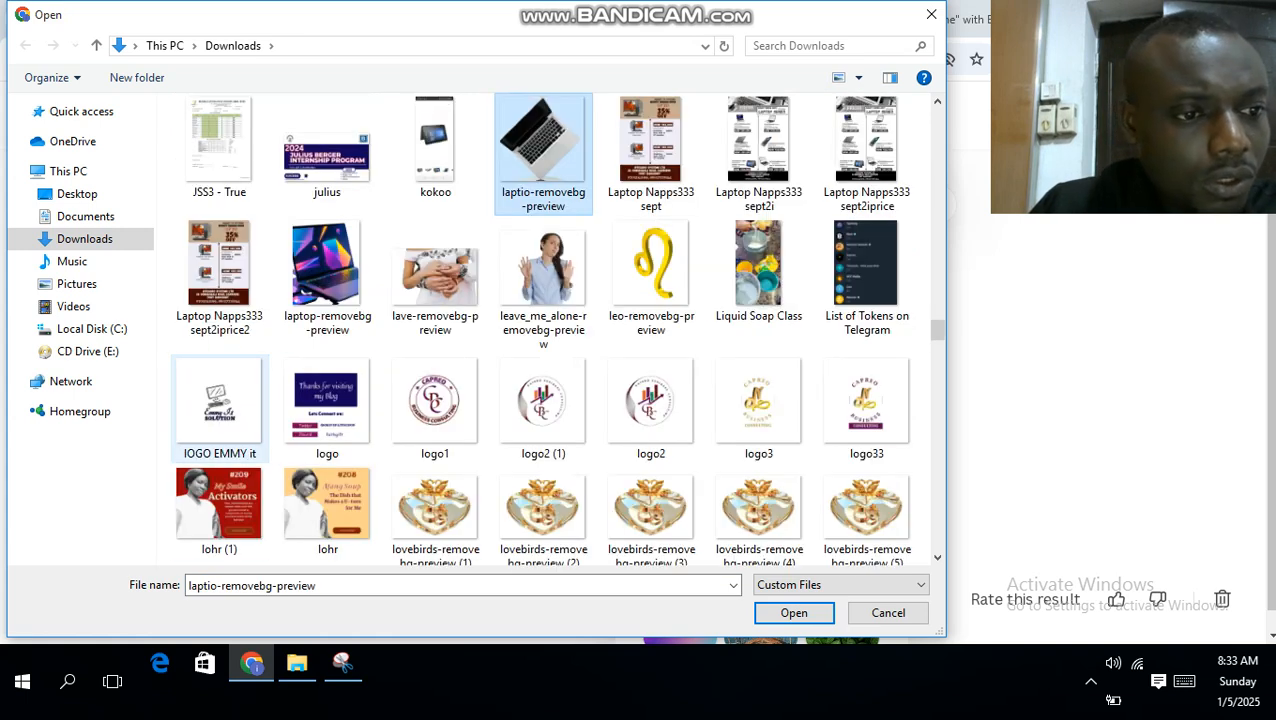
left_click(219, 400)
left_click(794, 612)
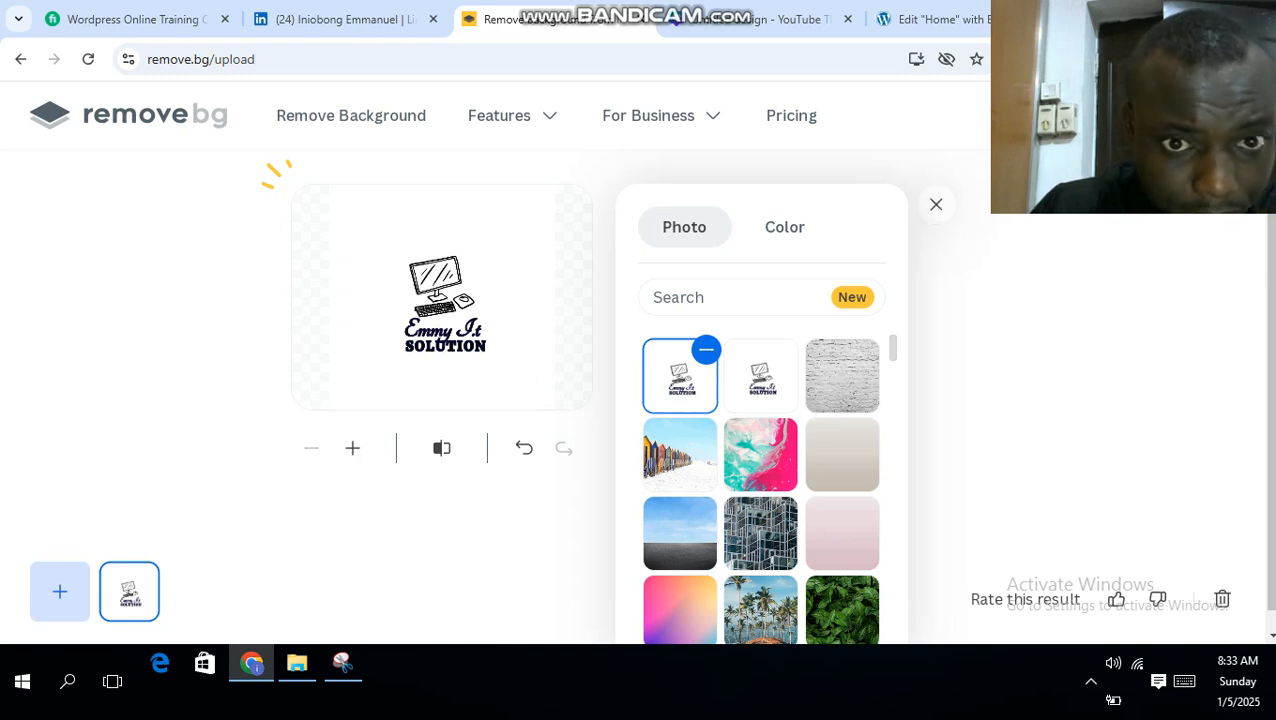
left_click(936, 204)
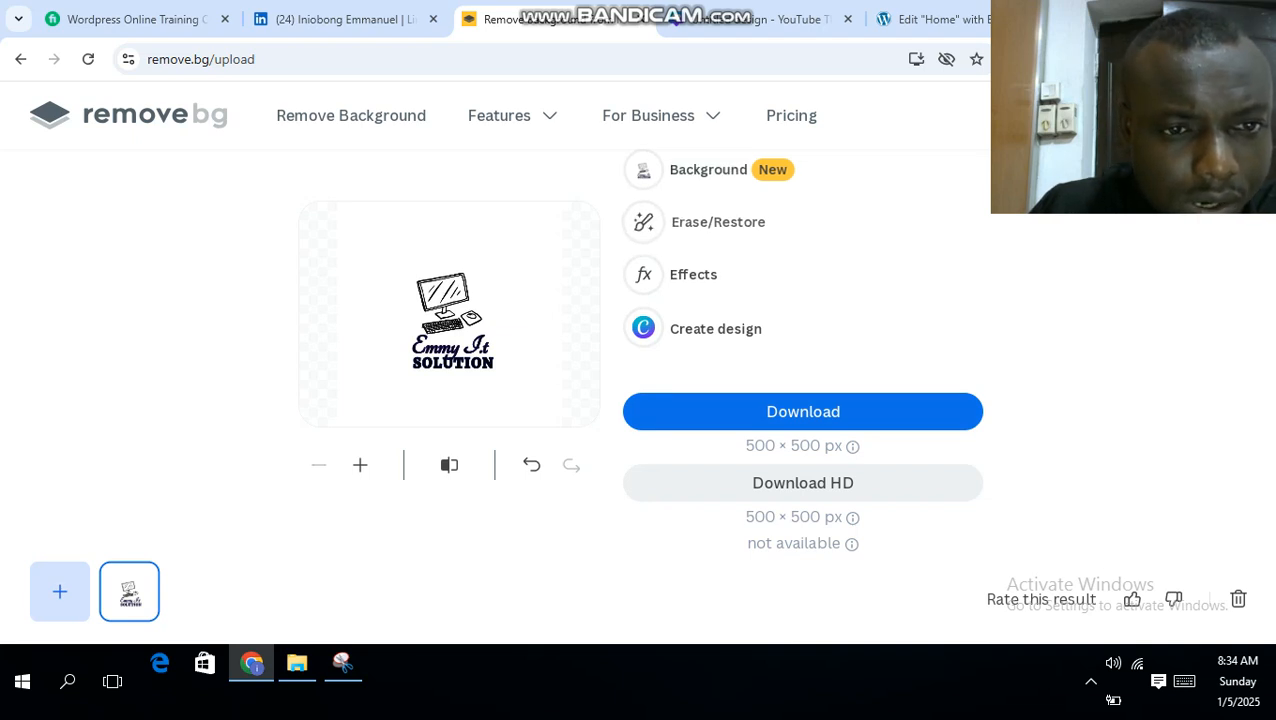
Look at the Erase/Restore options and search the background photos for NONE
left_click(643, 222)
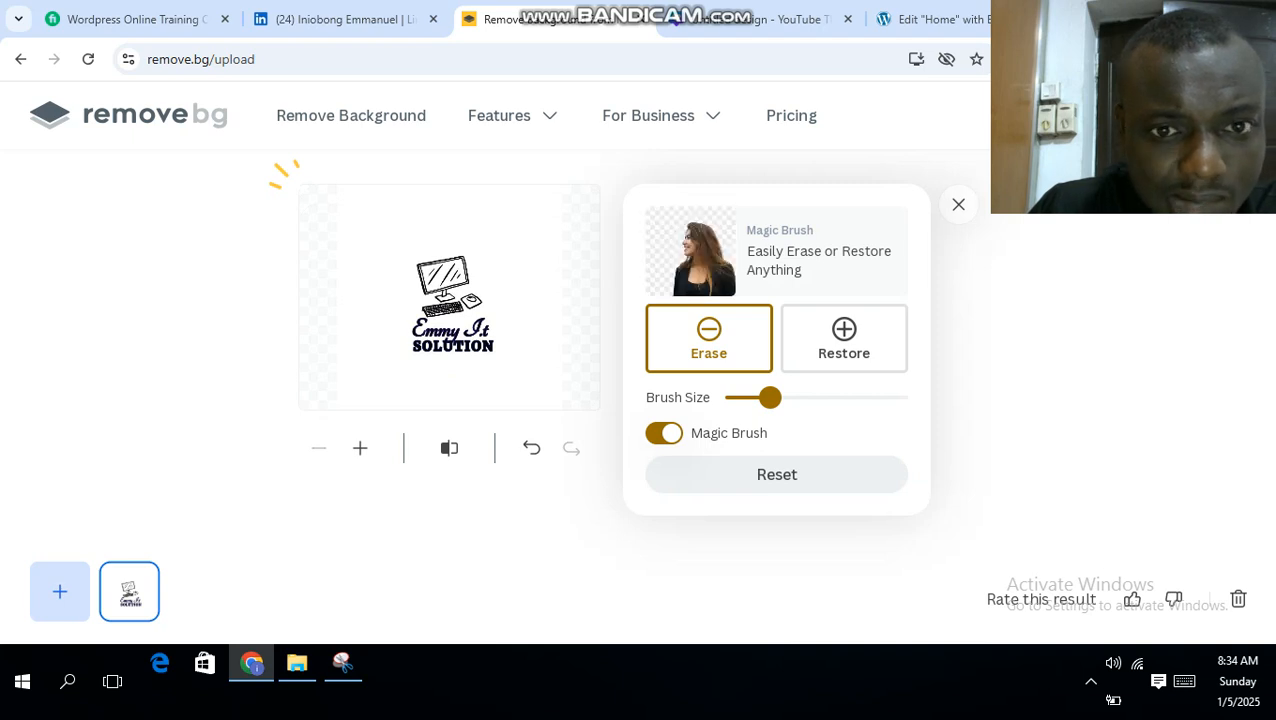
left_click(958, 204)
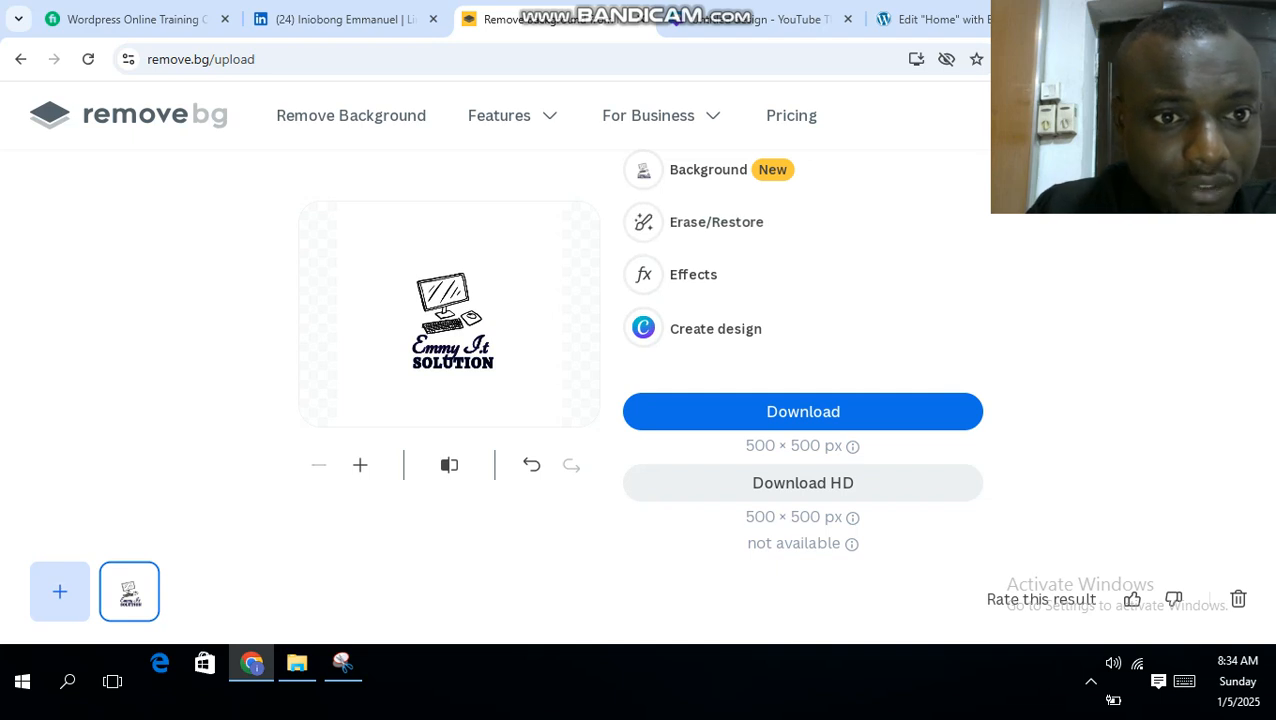
left_click(708, 170)
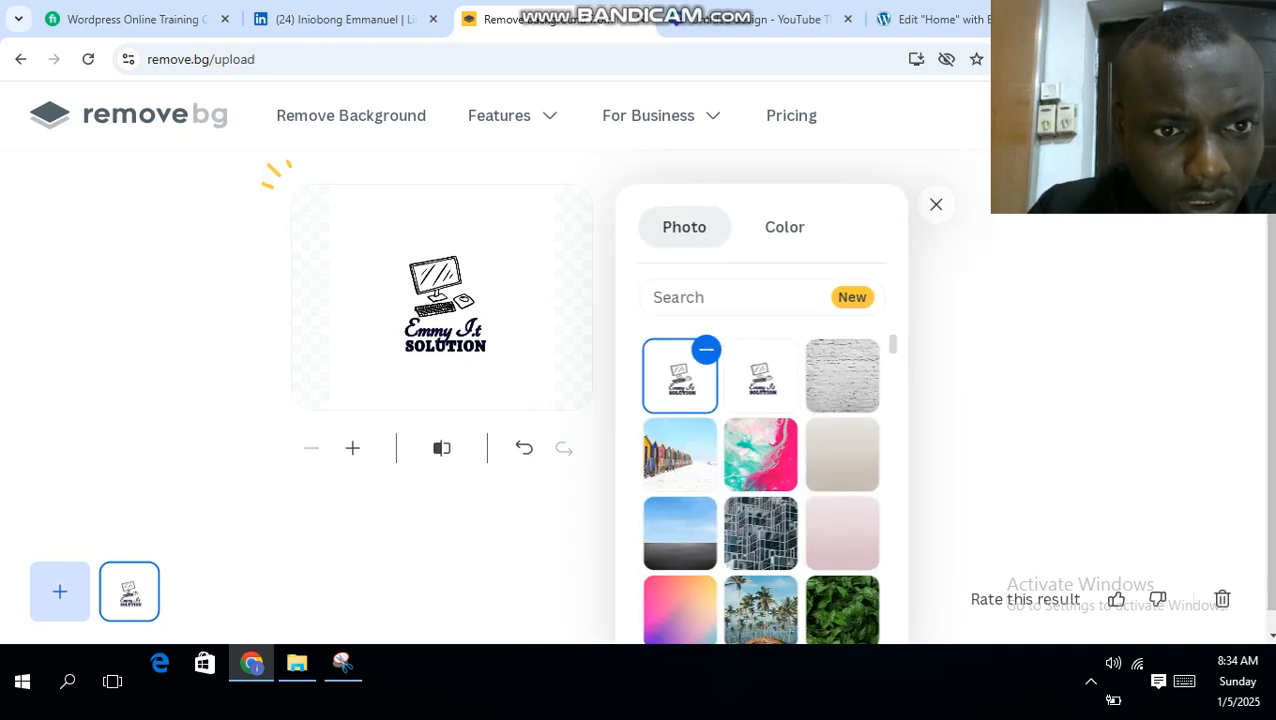
scroll(761, 470, "down", 6)
scroll(761, 470, "up", 6)
left_click(740, 297)
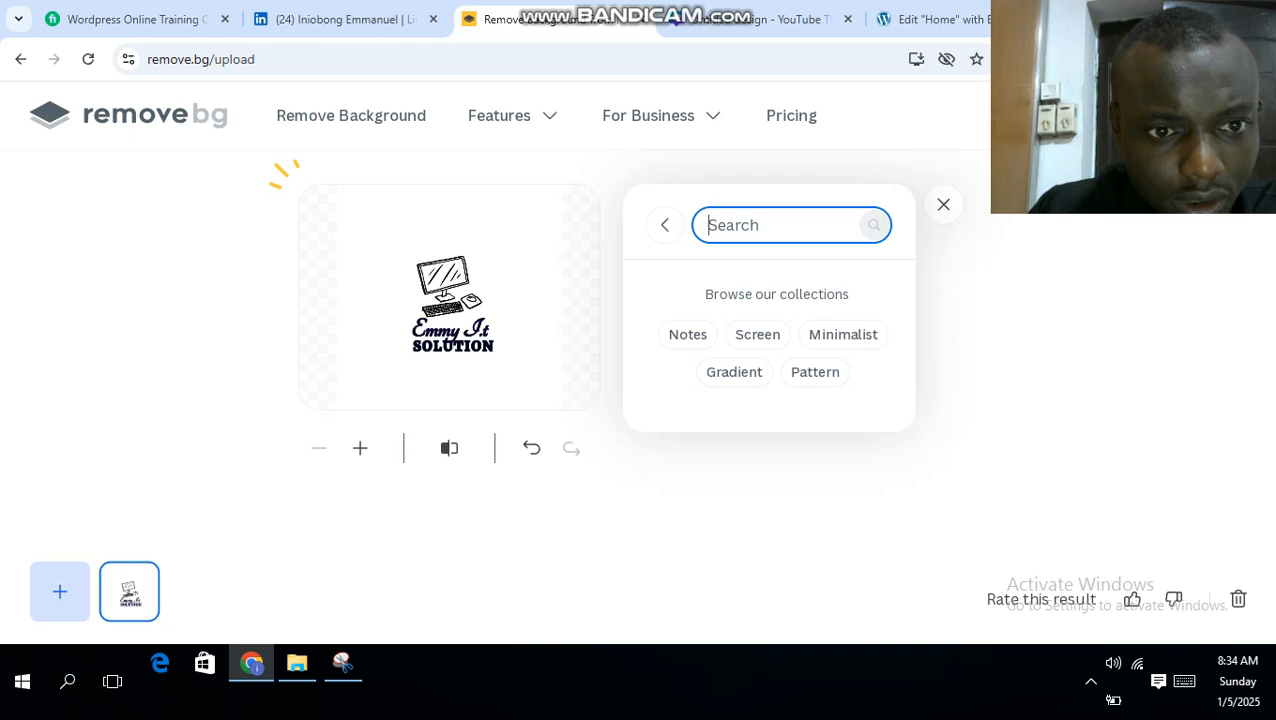
type("NONE")
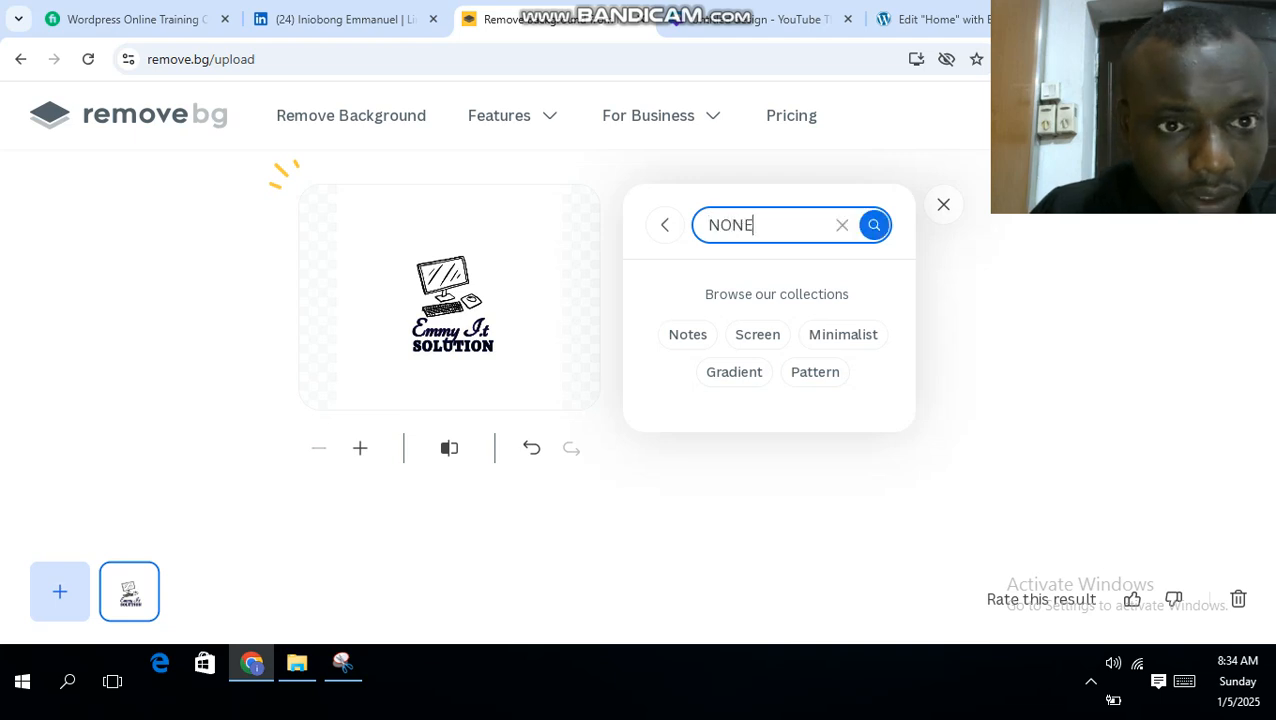
key("Return")
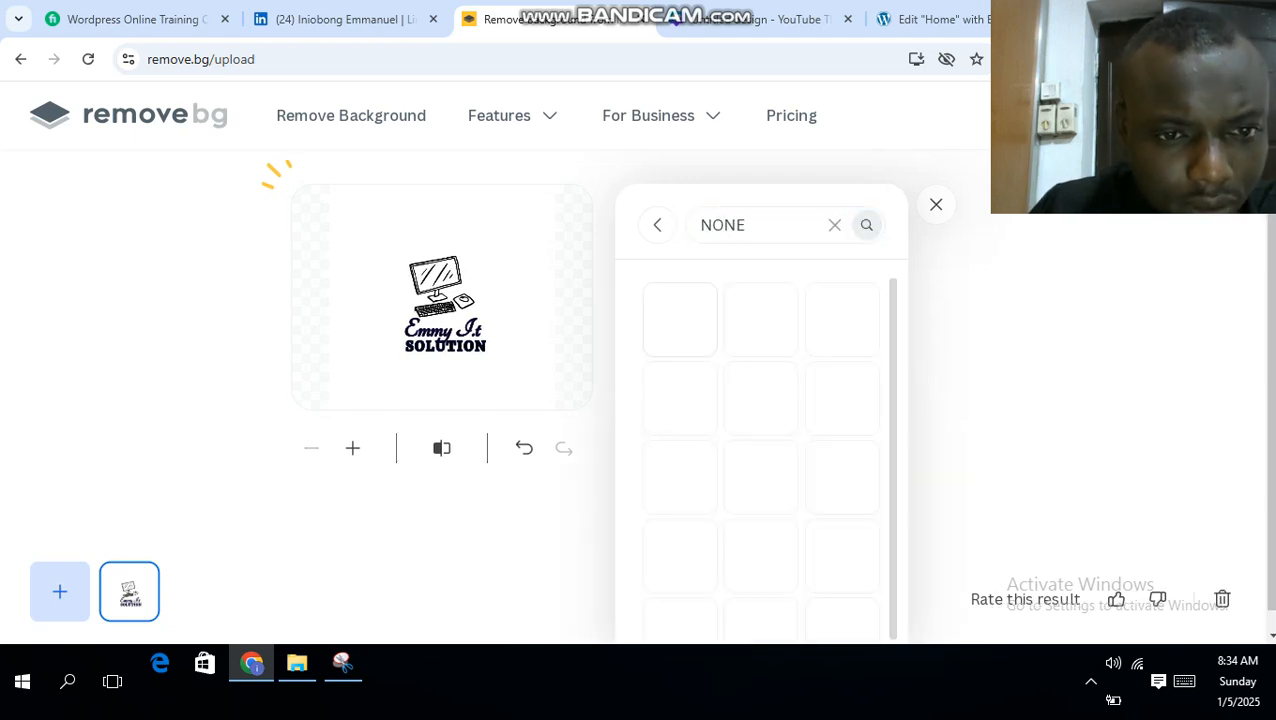
scroll(760, 457, "down", 1)
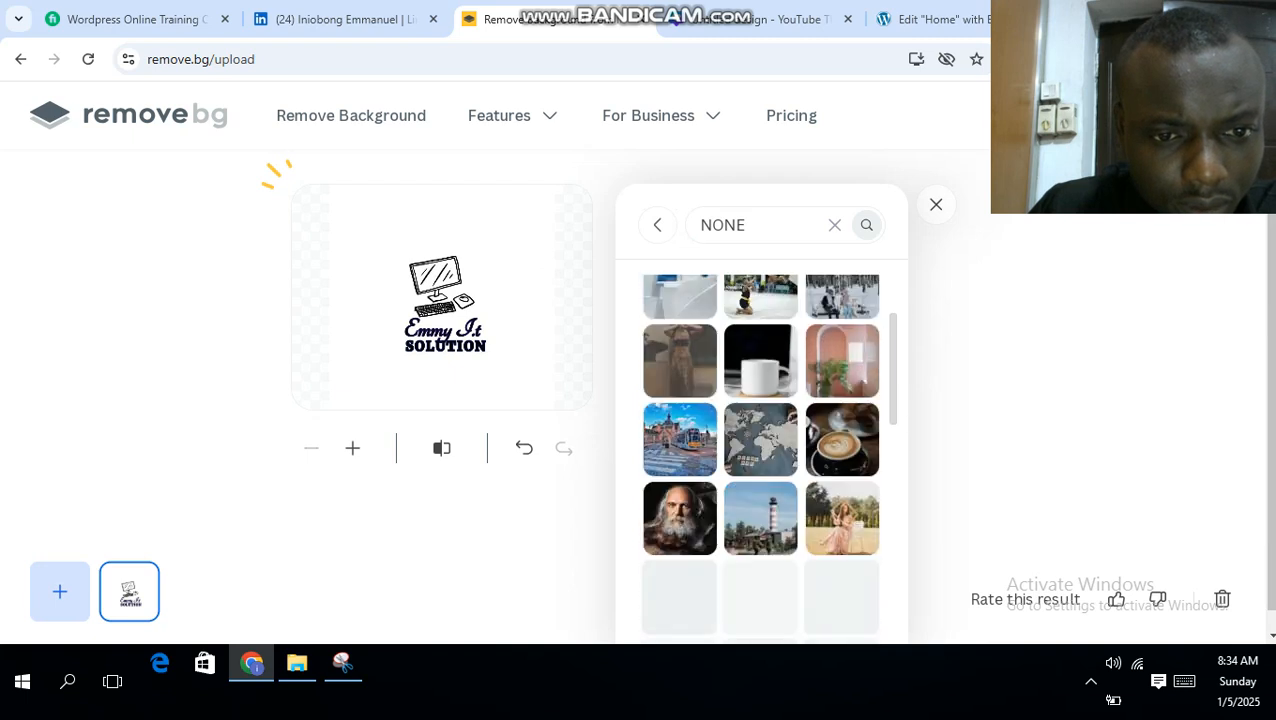
scroll(760, 457, "up", 1)
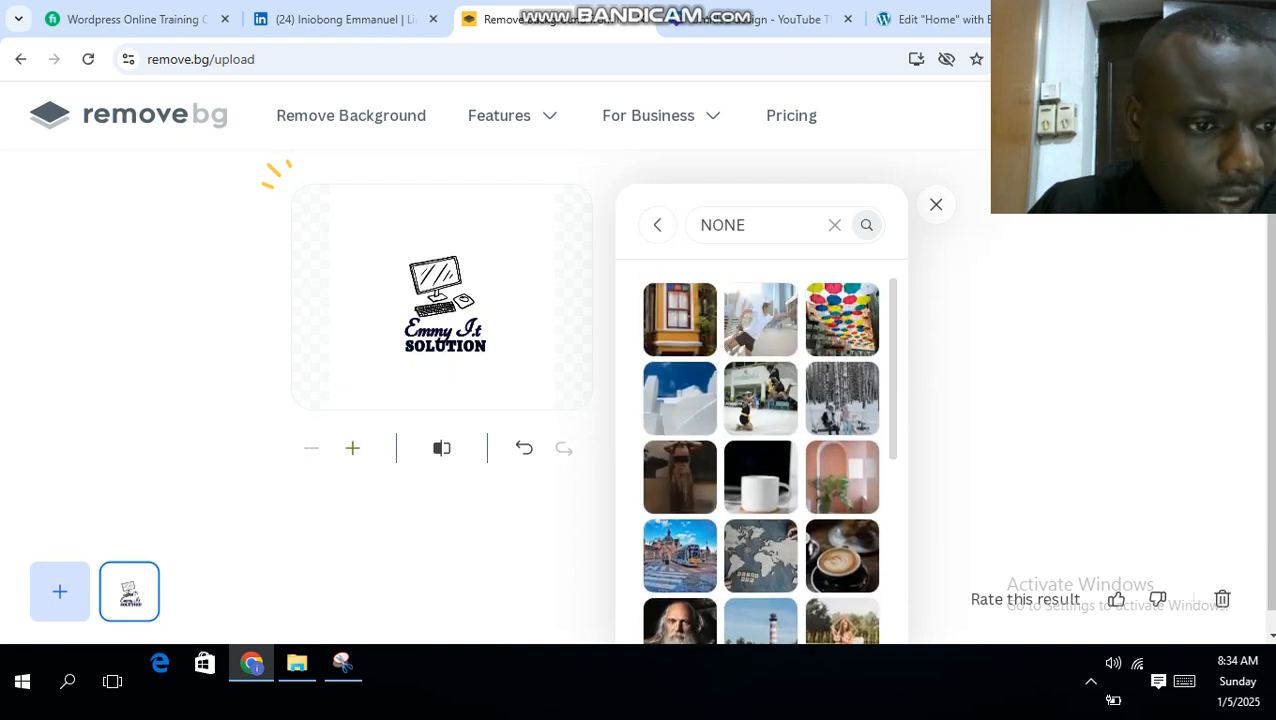
left_click(352, 448)
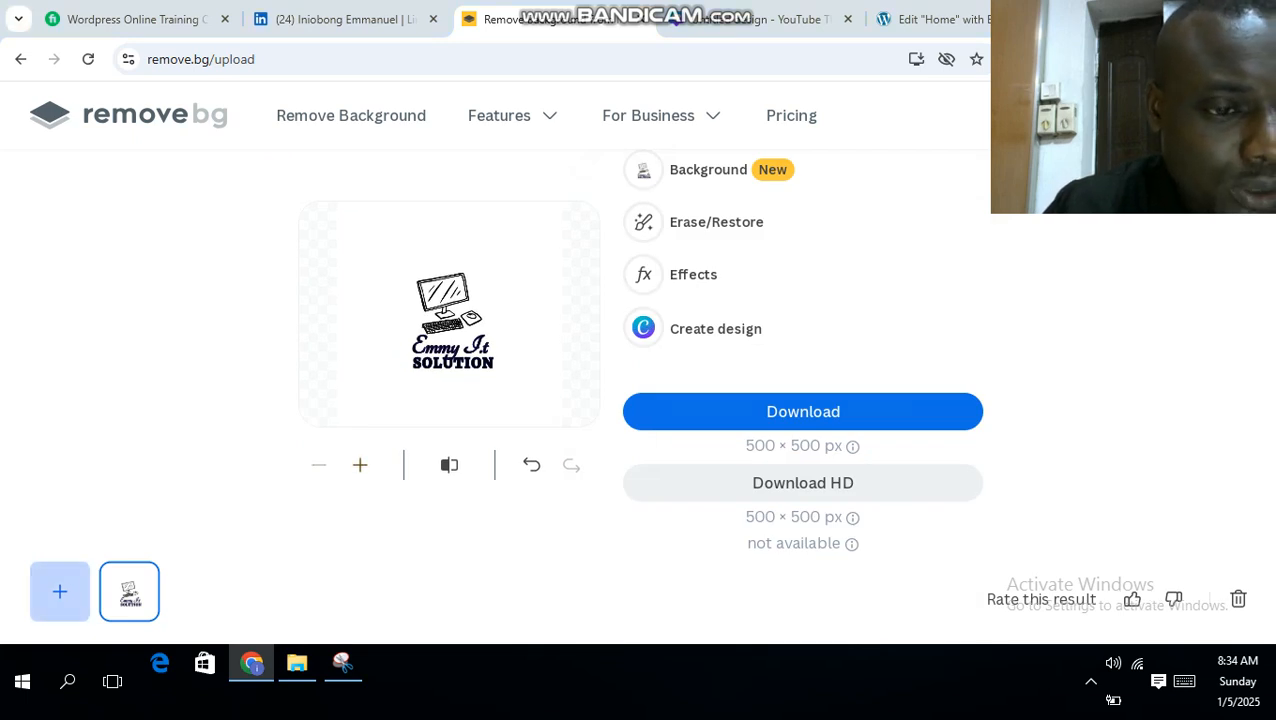
Upload the lOGO EMMY it image from Downloads again and download its 500 × 500 px version without background
left_click(59, 591)
scroll(219, 365, "down", 2)
scroll(219, 365, "down", 3)
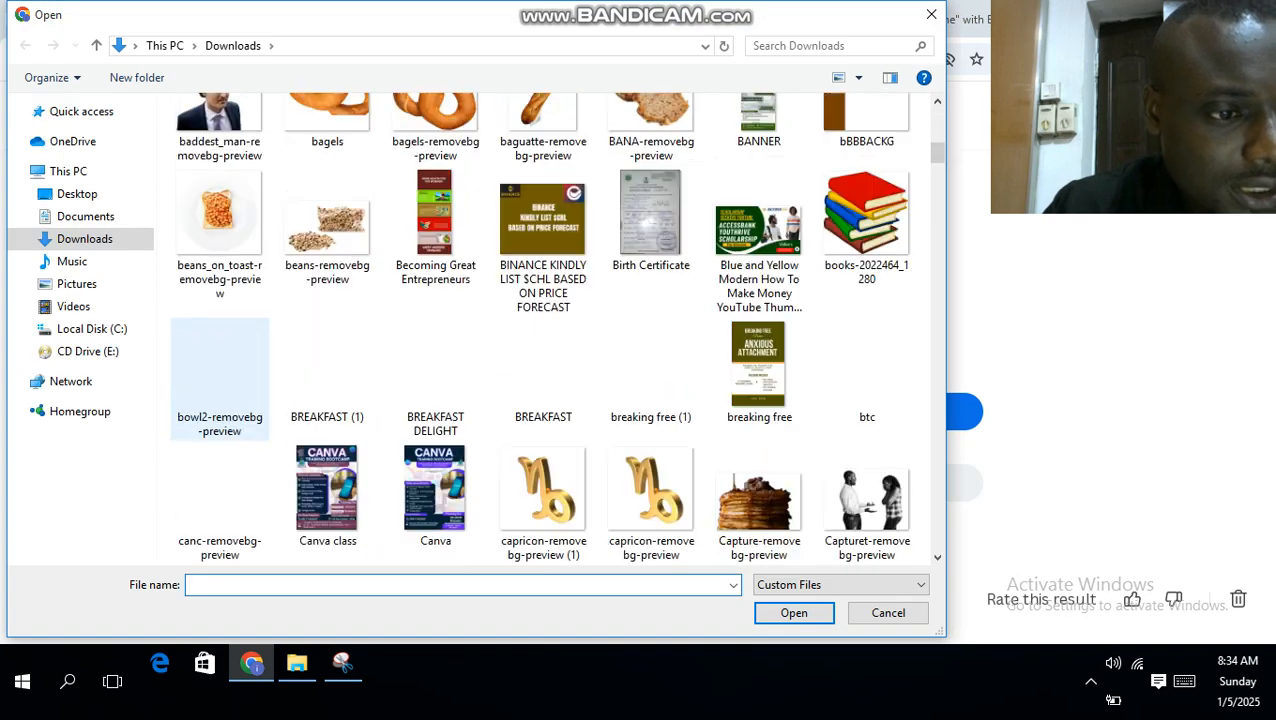
left_click(219, 335)
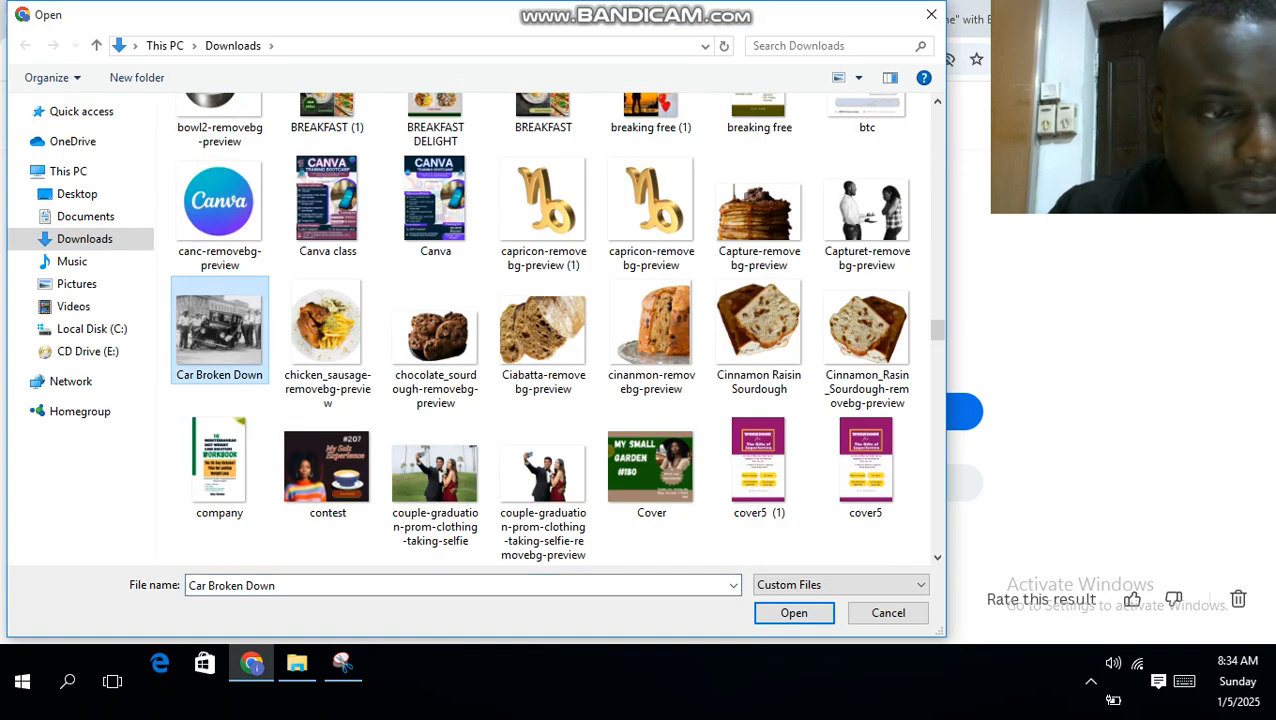
key("l")
left_click(219, 403)
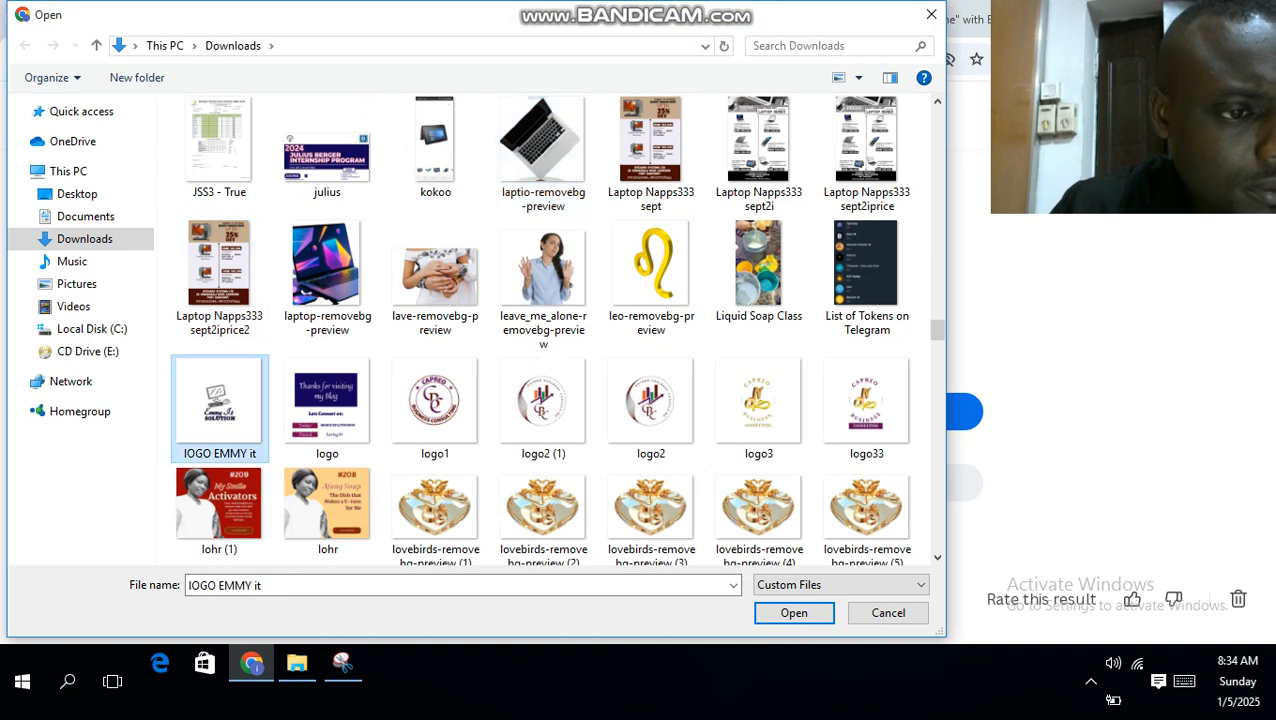
left_click(794, 613)
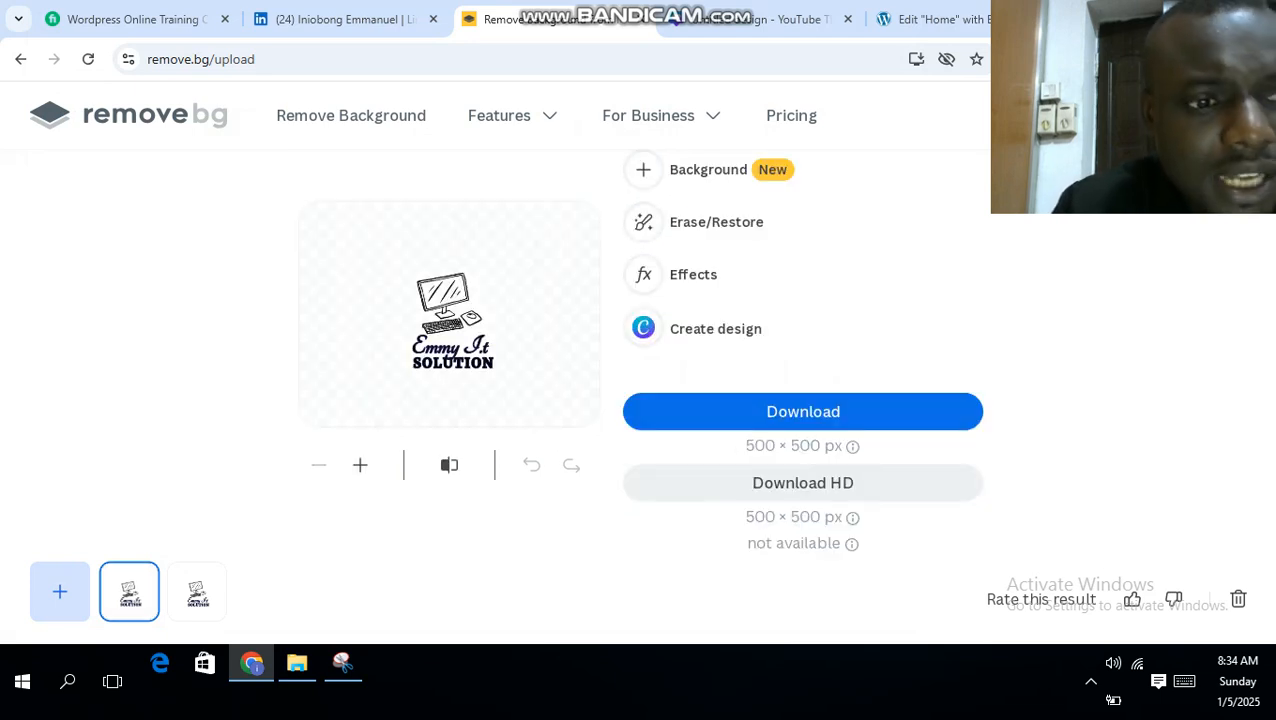
left_click(803, 412)
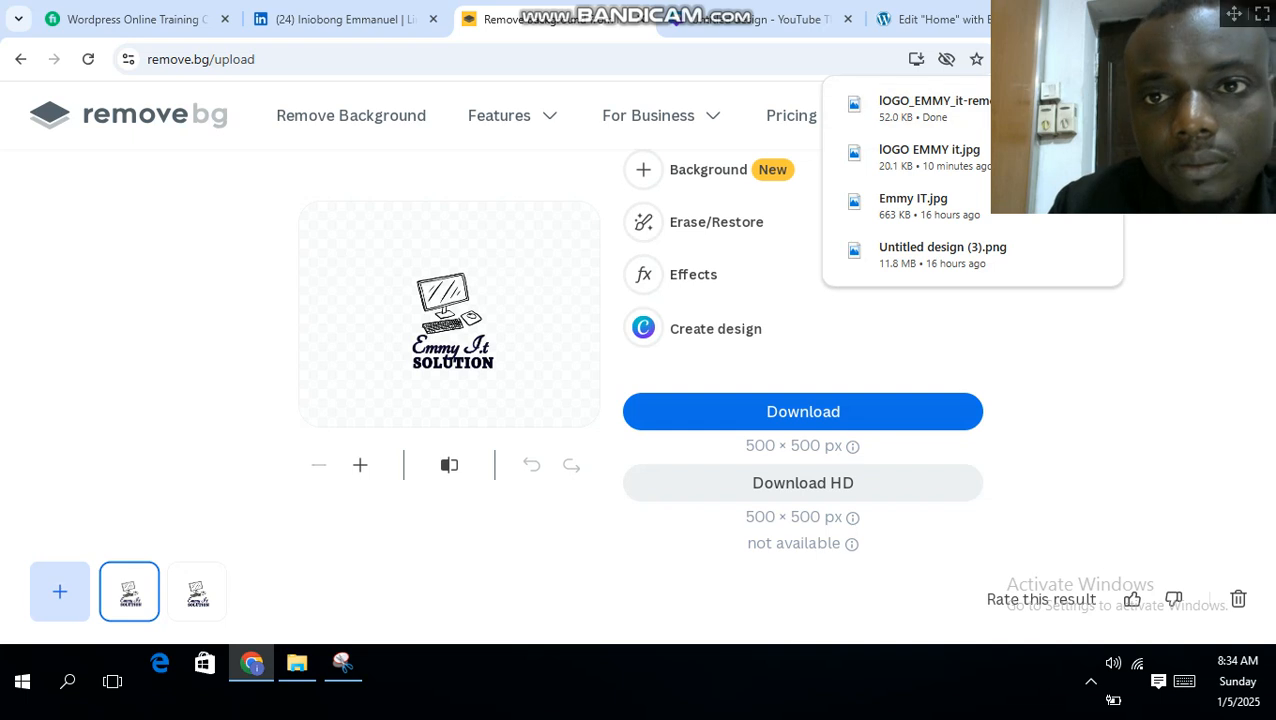
left_click_drag(1234, 14, 321, 276)
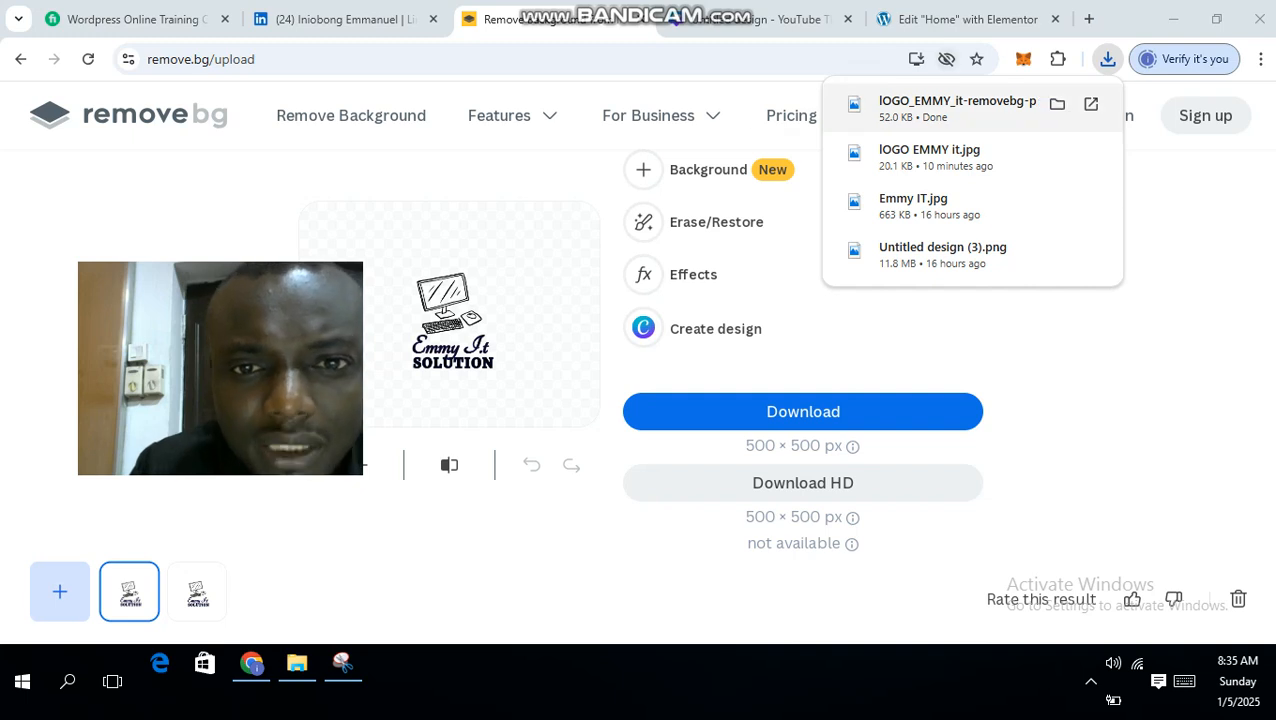
Switch to the Canva YouTube thumbnail design and delete the white-background logo from it
left_click(770, 19)
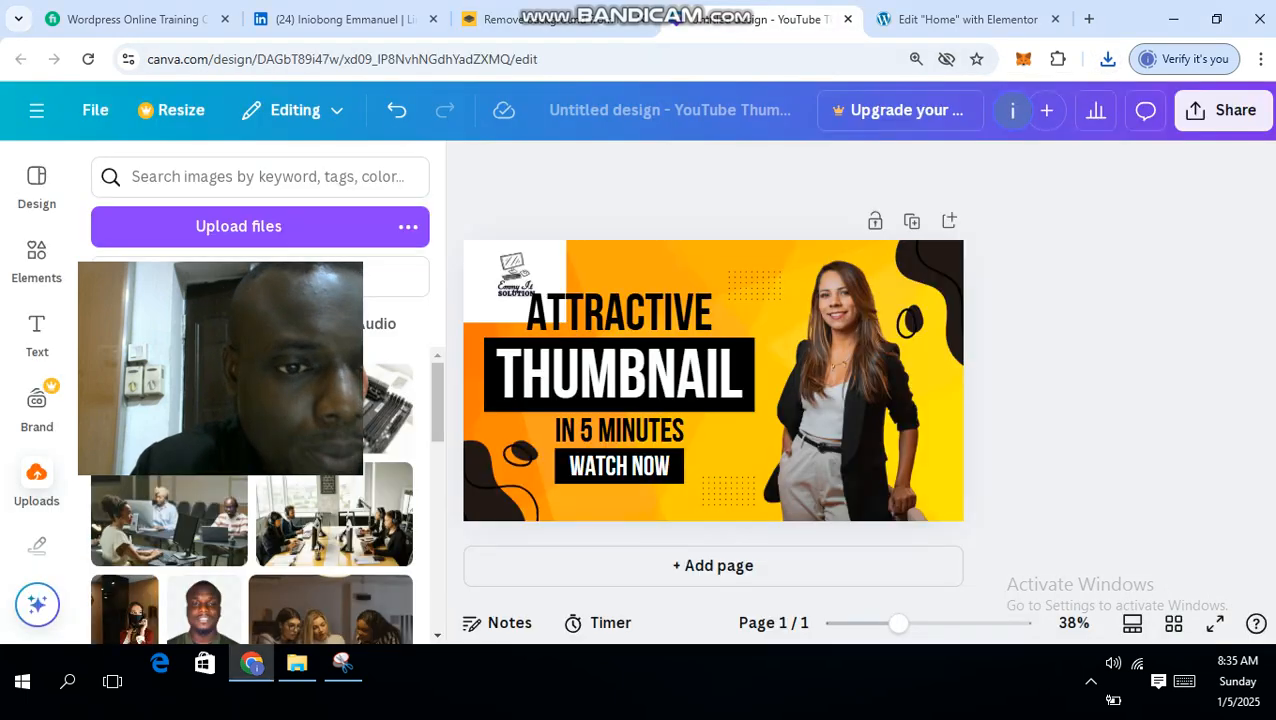
left_click(515, 280)
key("Delete")
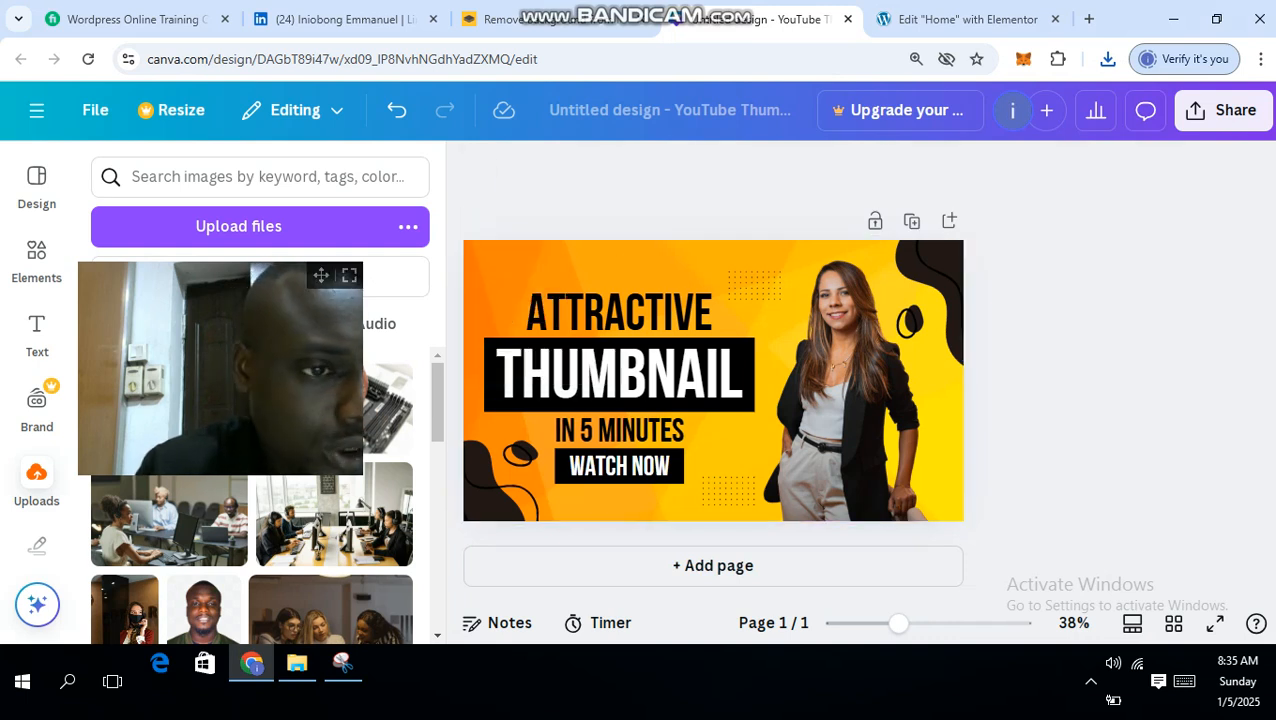
left_click_drag(321, 275, 1215, 72)
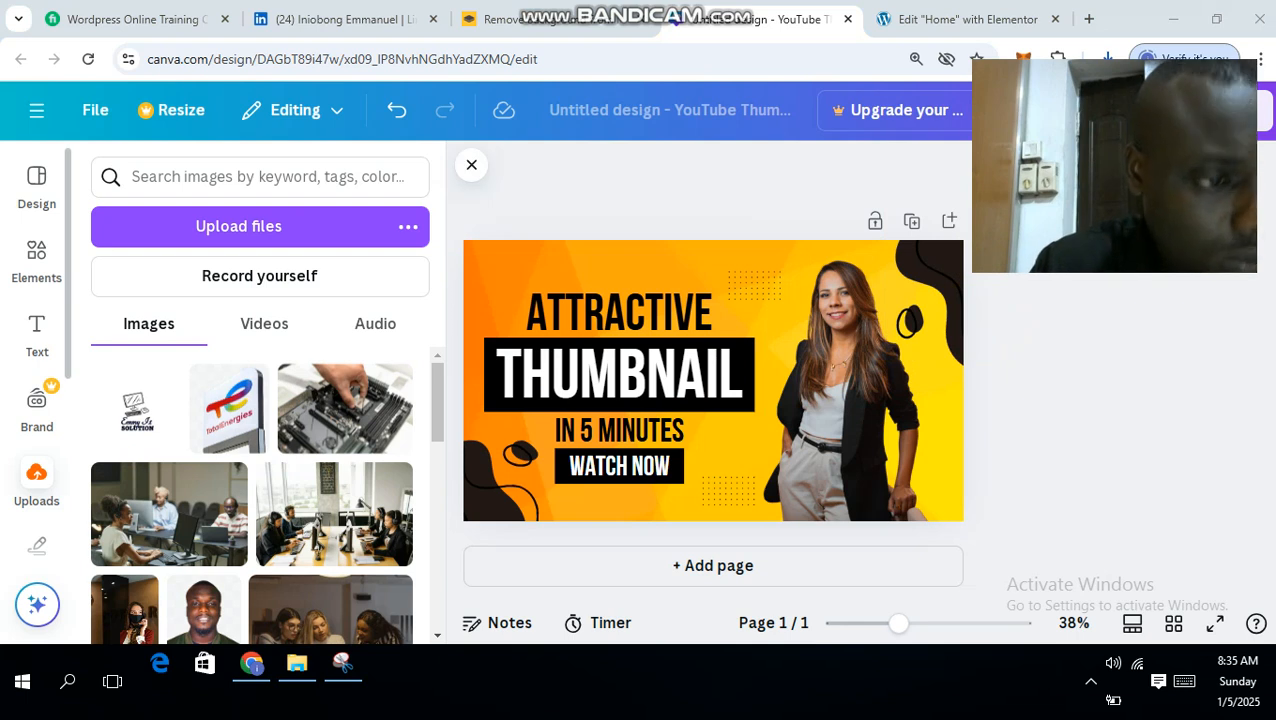
Upload the lOGO_EMMY_it-removebg-preview image from the Downloads folder to the design's uploaded images
left_click(37, 478)
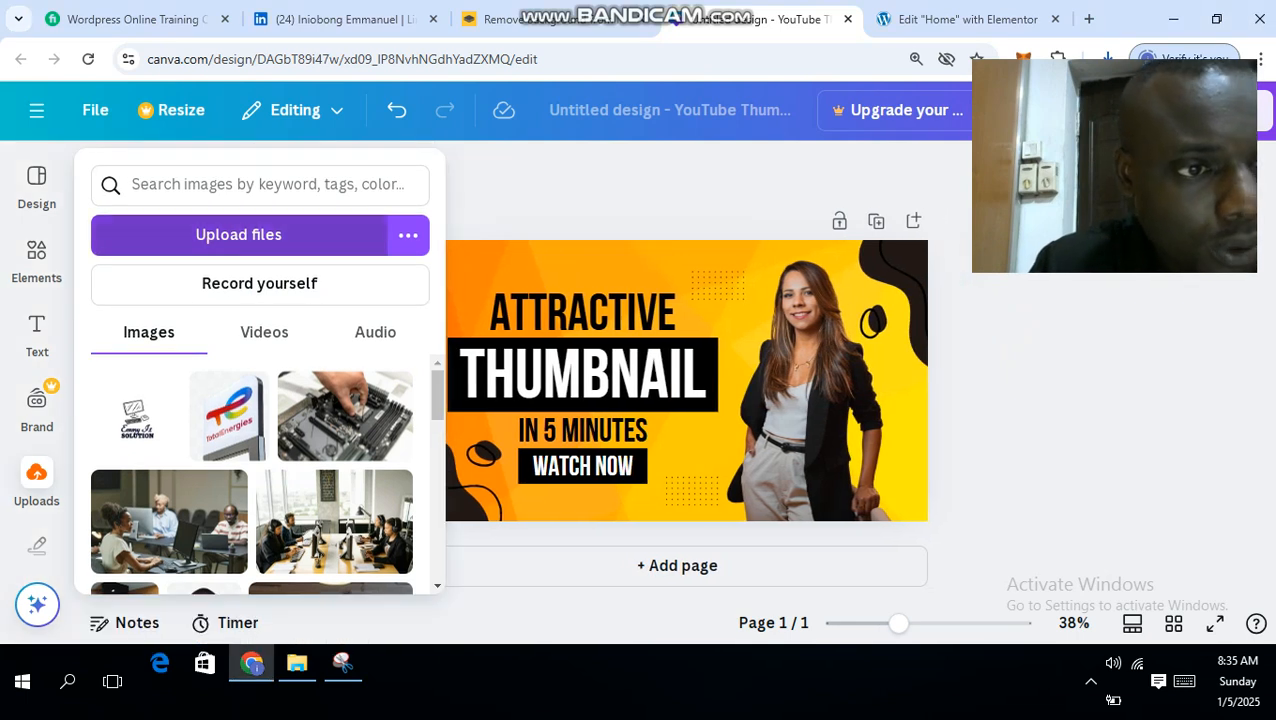
left_click(238, 234)
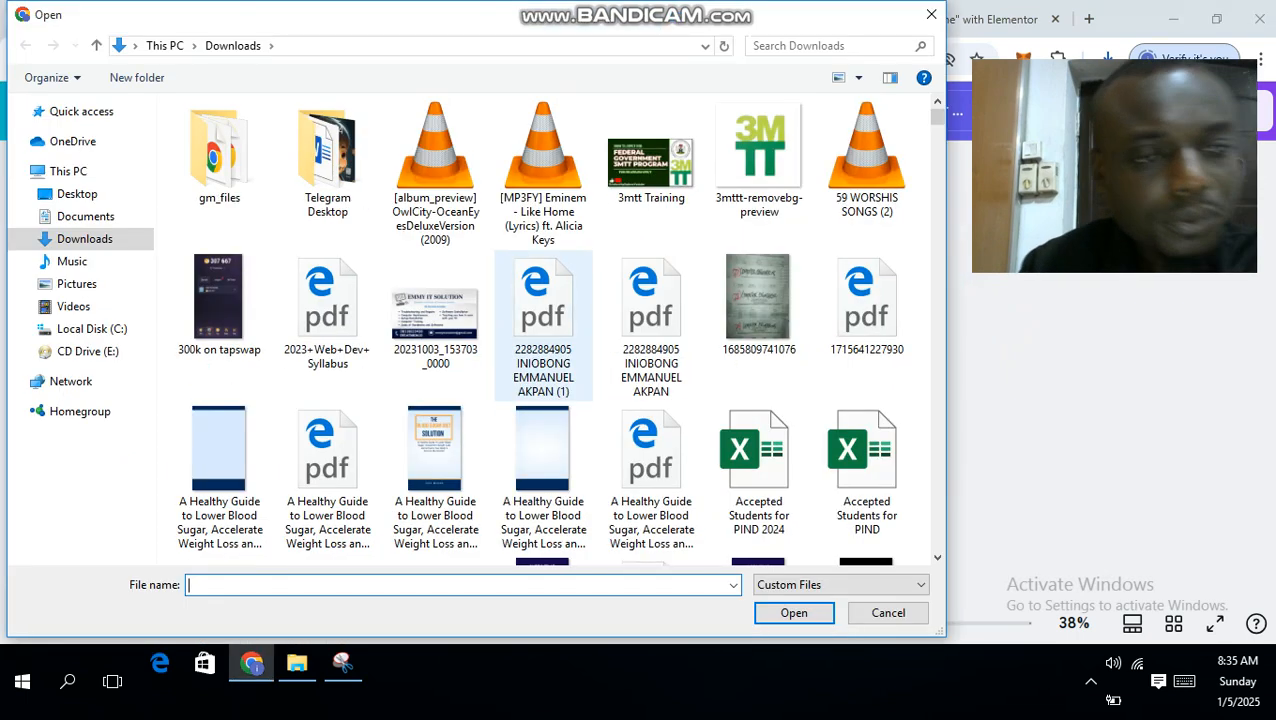
left_click(327, 312)
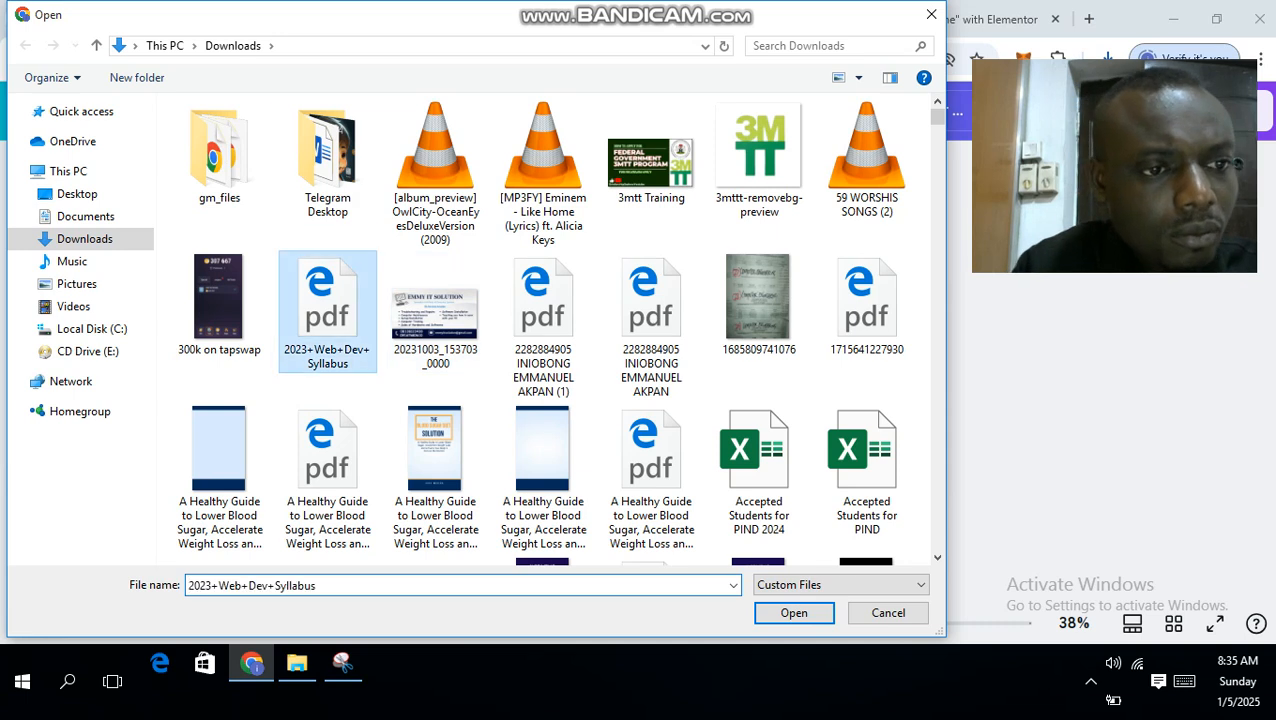
type("l")
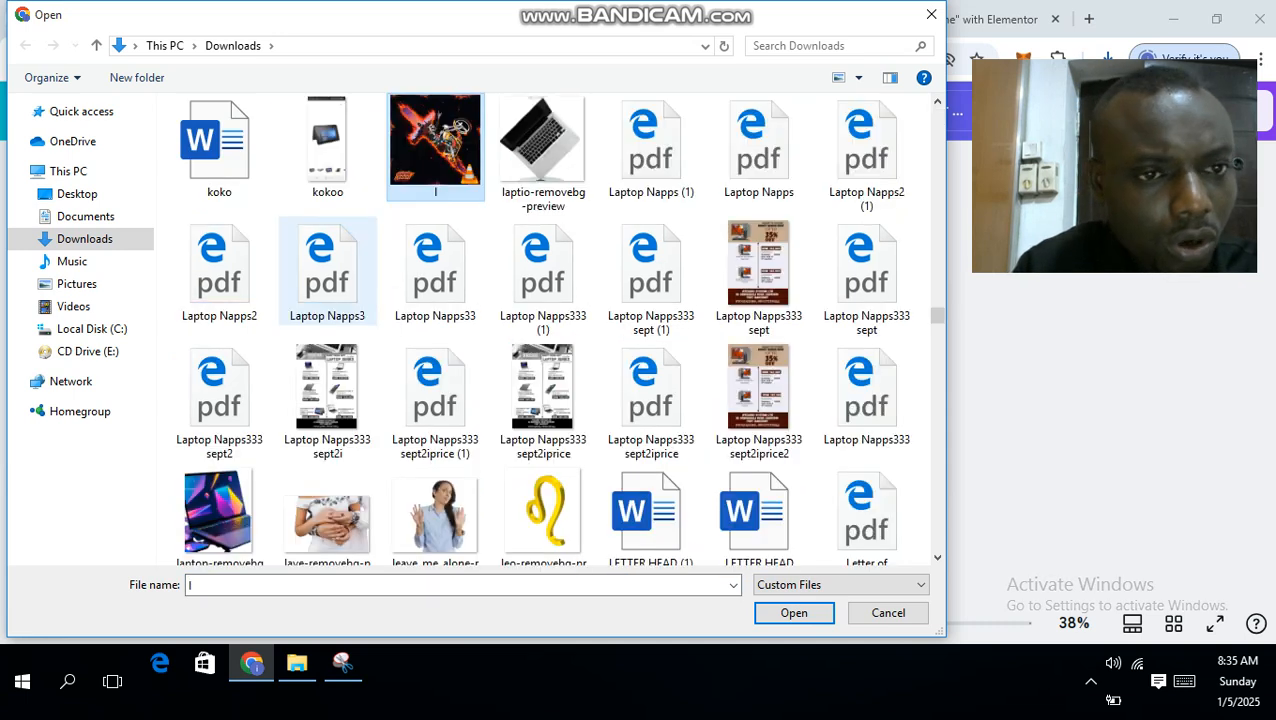
type("aptop napps333 sept")
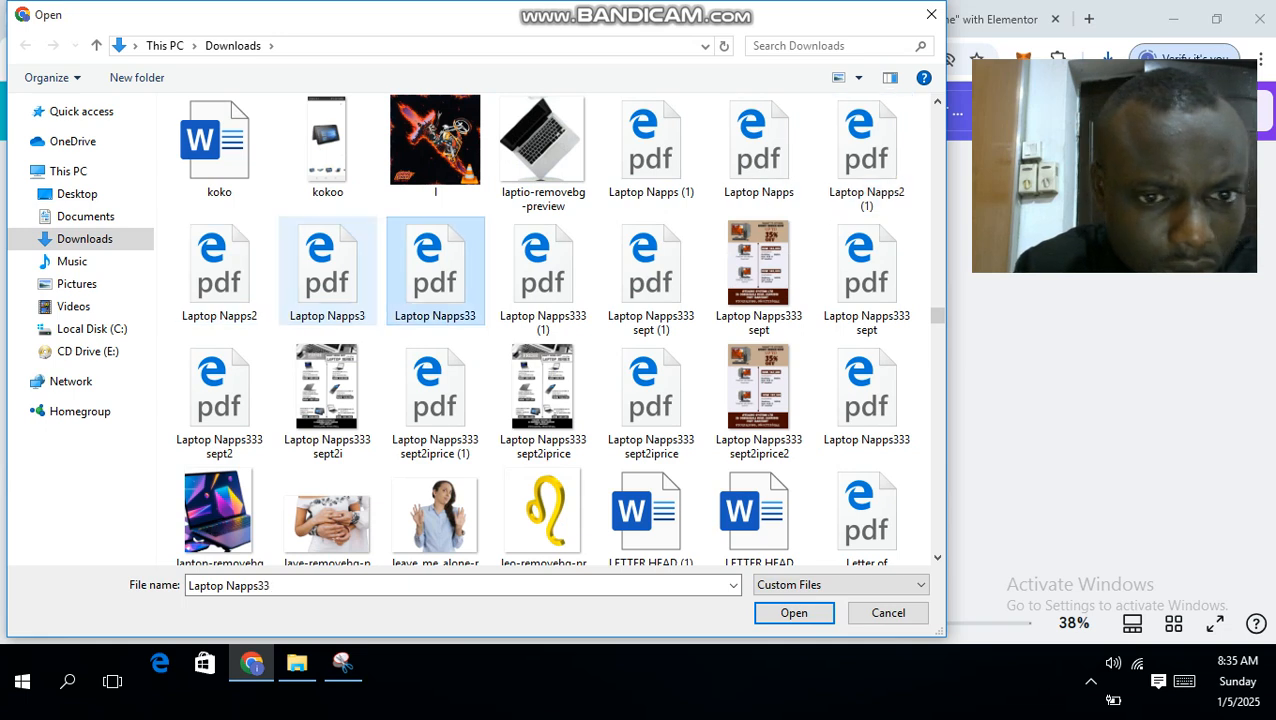
key("l")
key("l")
key("l")
key("l")
key("l")
key("l")
key("l")
key("l")
key("l")
key("l")
key("l")
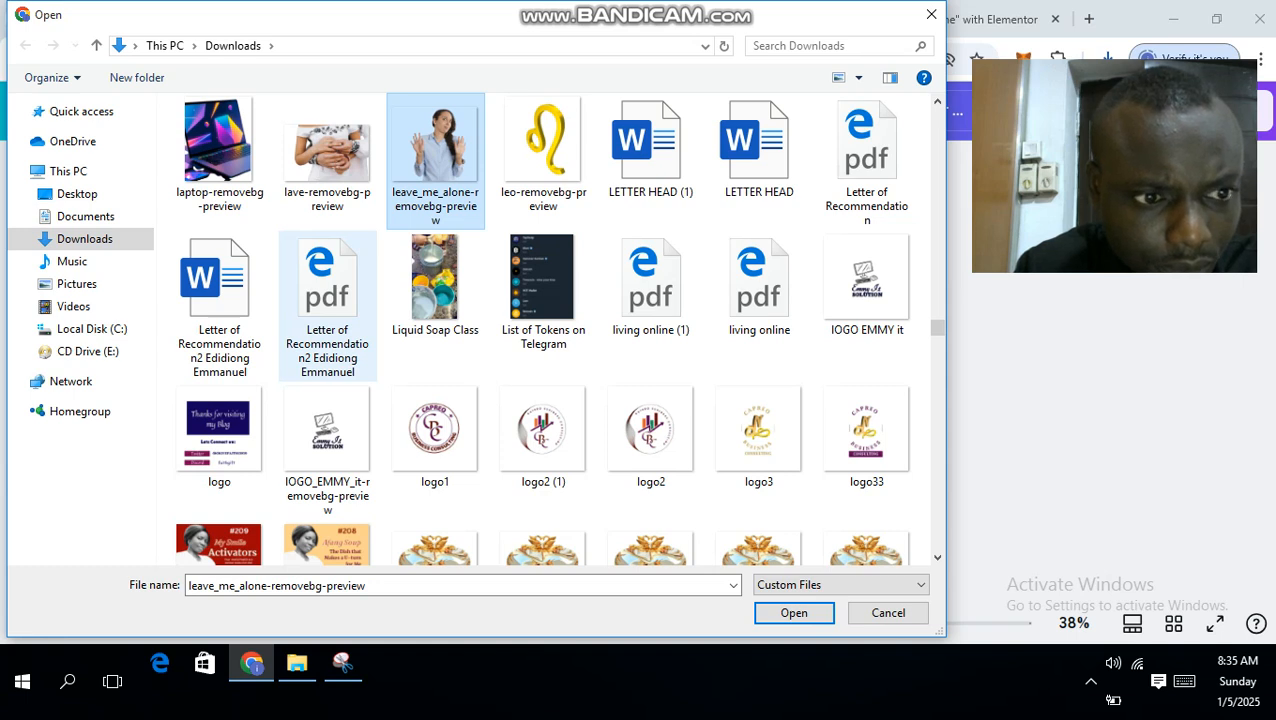
left_click(327, 450)
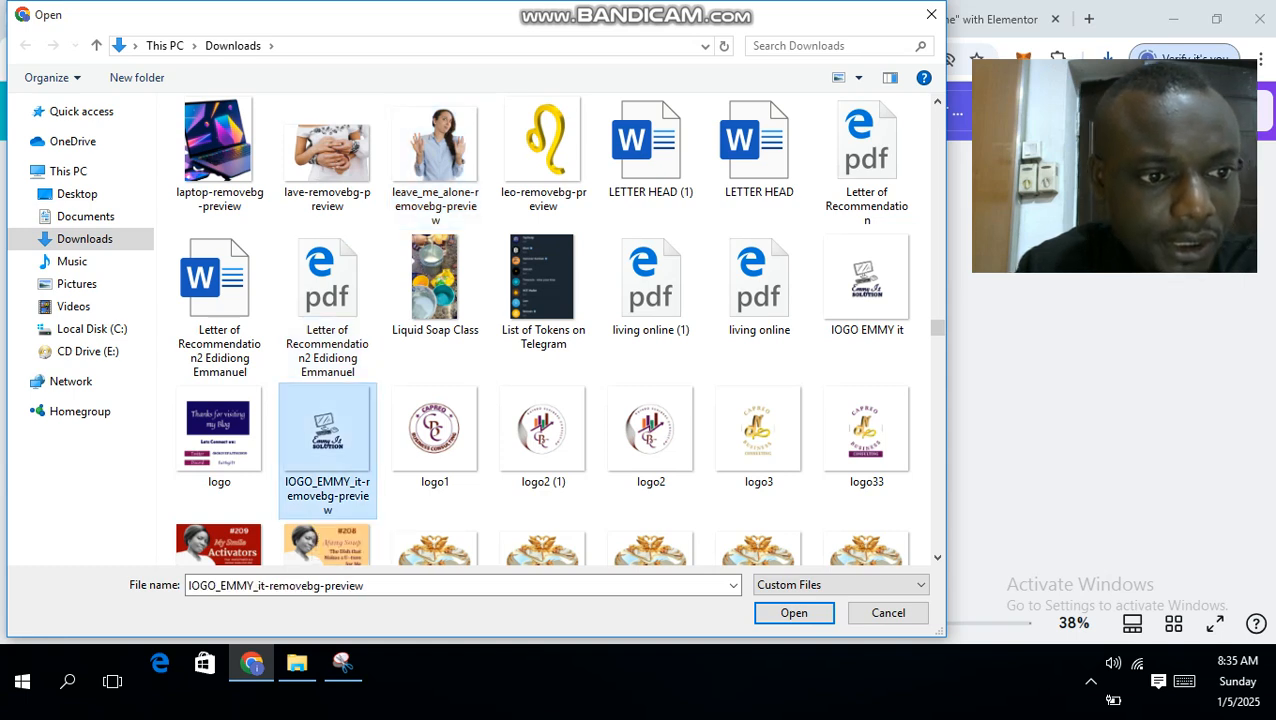
left_click(794, 613)
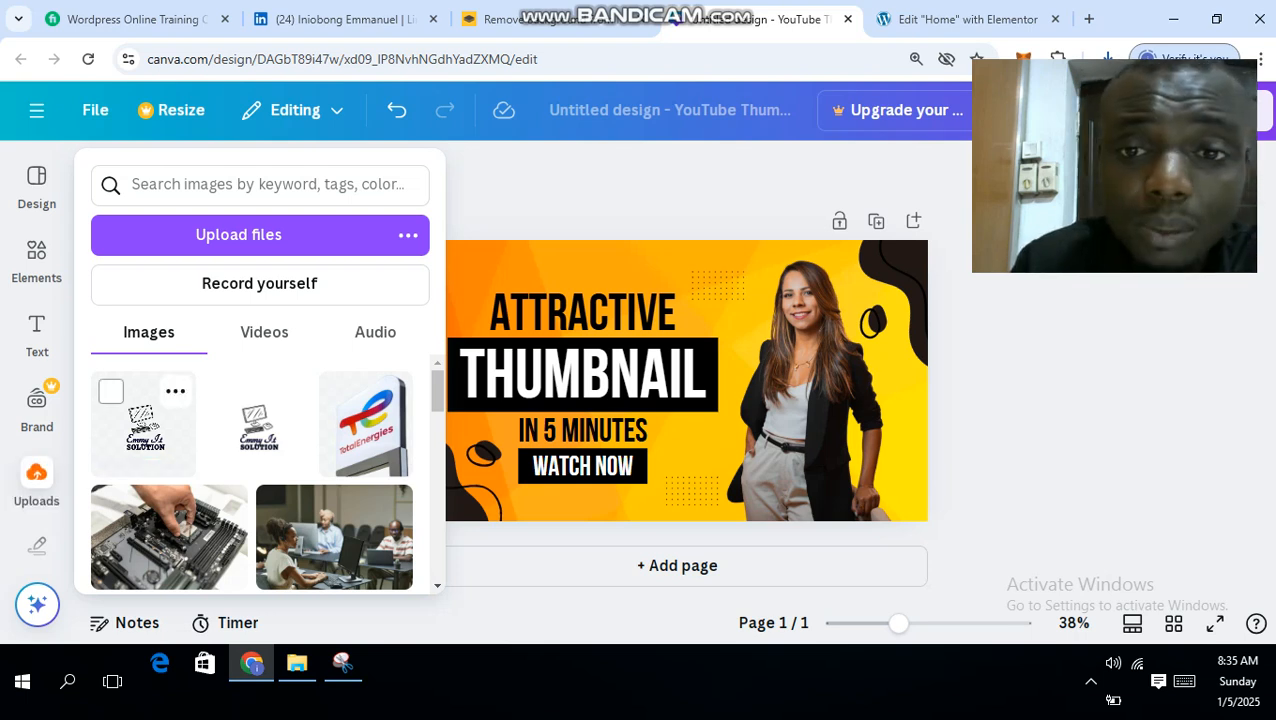
Place the transparent logo on the thumbnail, shrunk in the upper-left corner above the word ATTRACTIVE
left_click(144, 428)
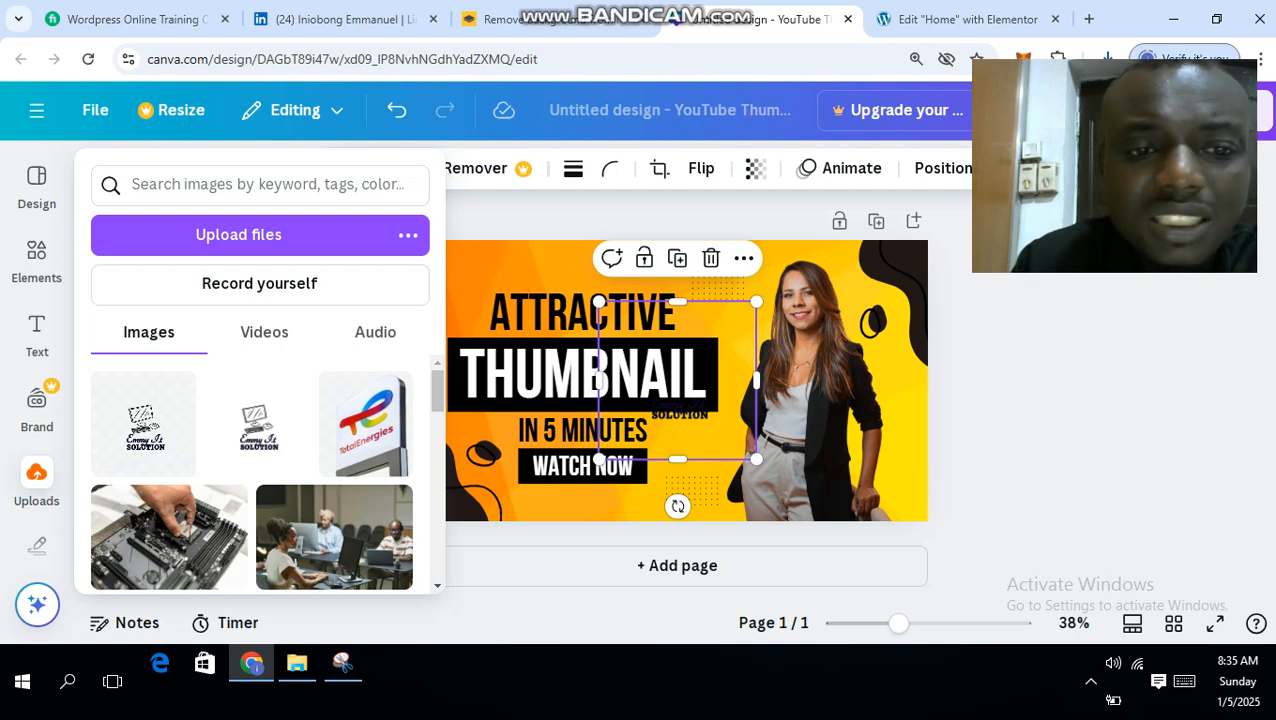
left_click_drag(678, 380, 464, 270)
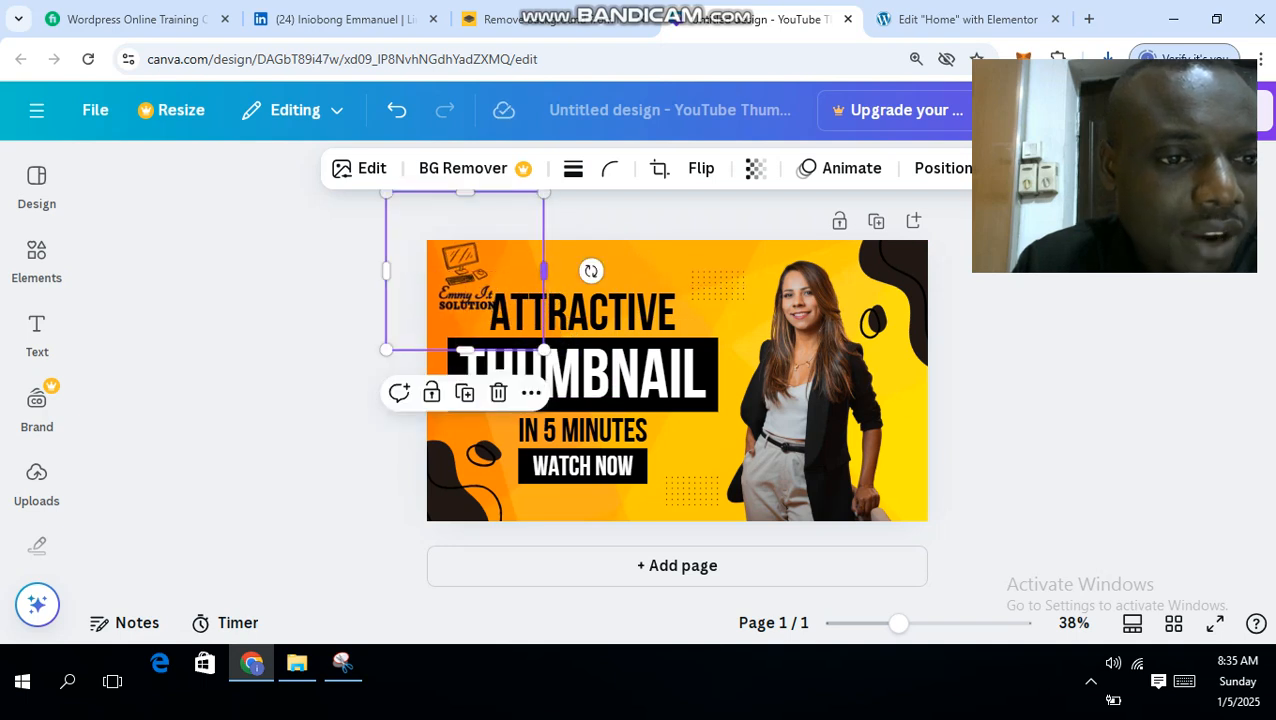
left_click_drag(543, 349, 492, 286)
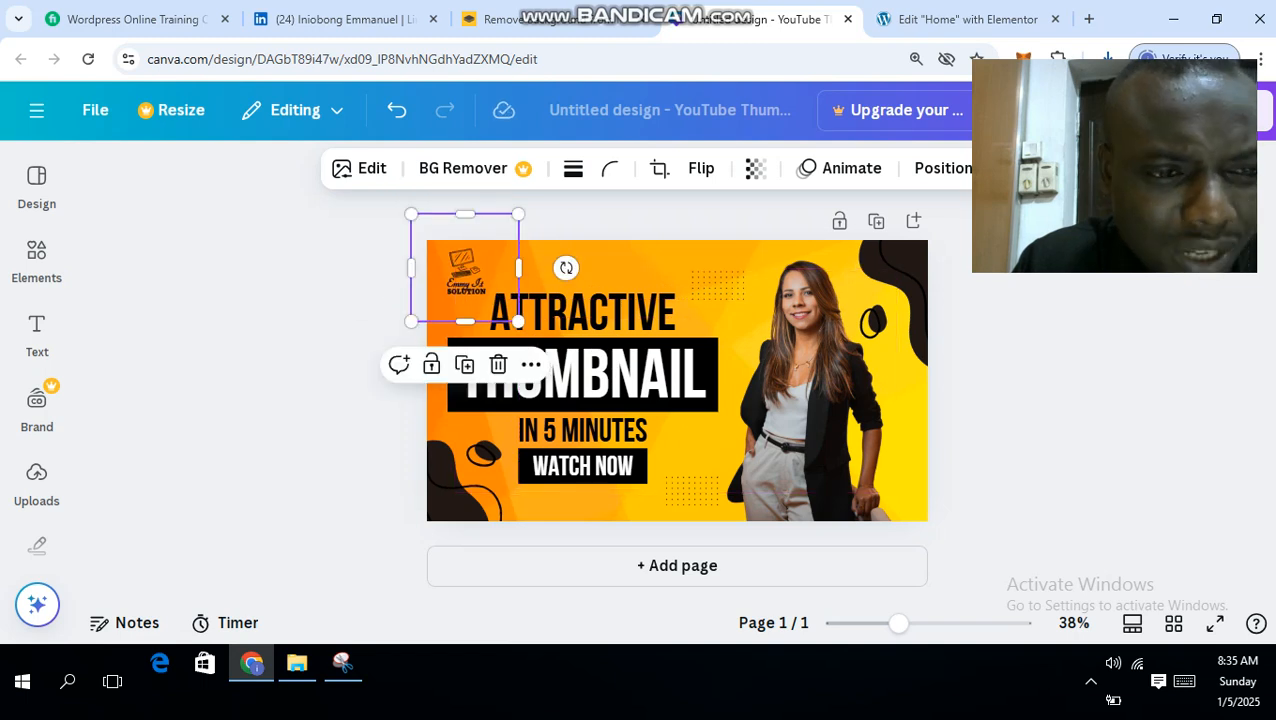
left_click(345, 305)
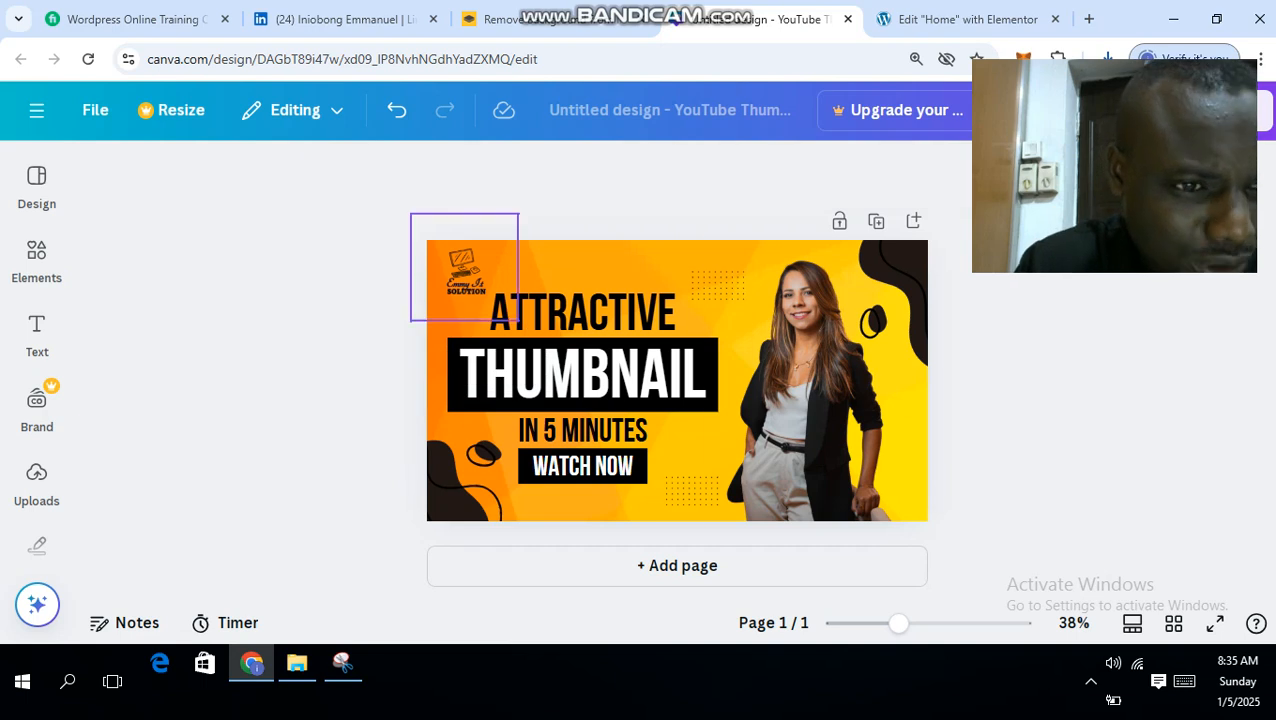
left_click(464, 268)
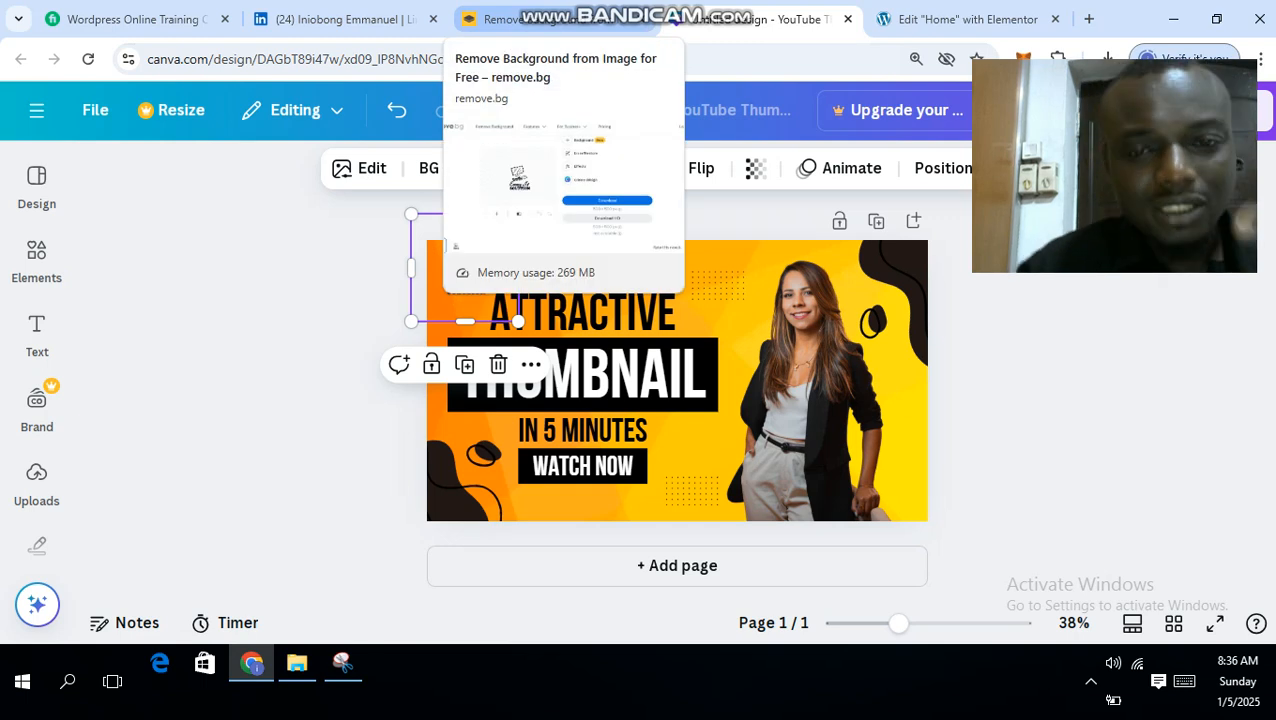
left_click(1010, 400)
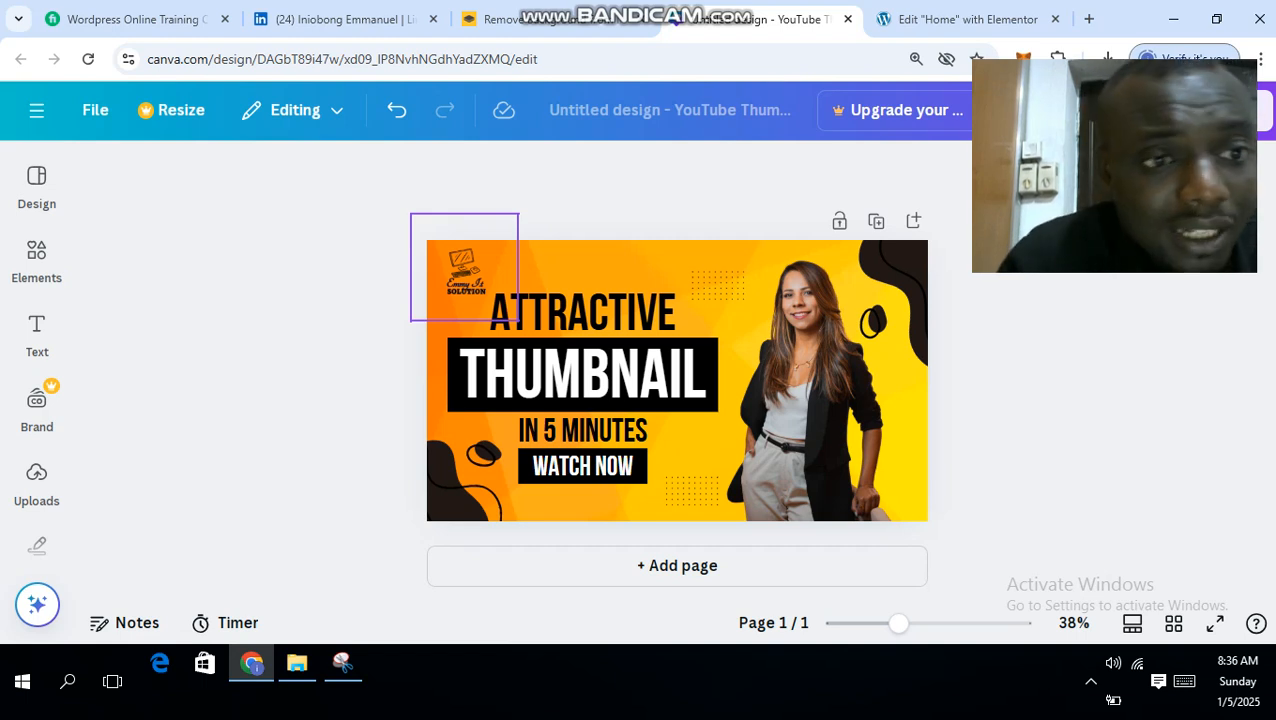
Replace the thumbnail's orange background with the dark brown document color
left_click(465, 275)
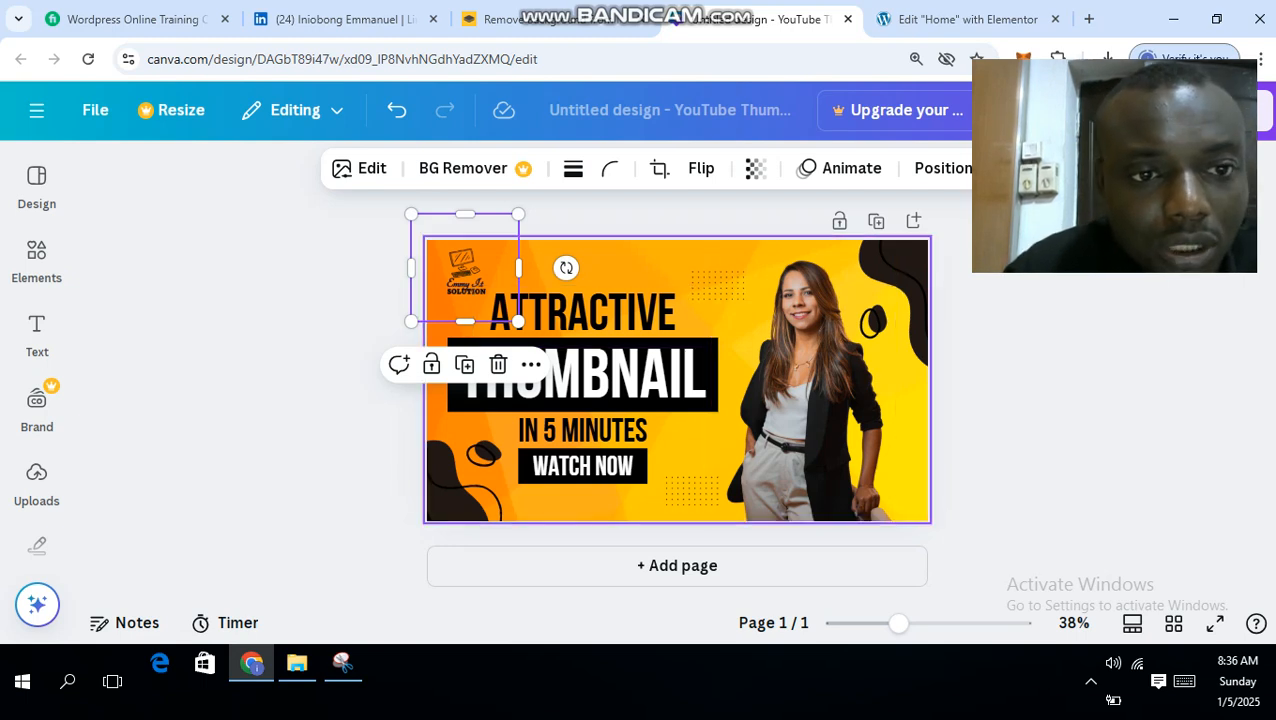
left_click(655, 262)
left_click(635, 169)
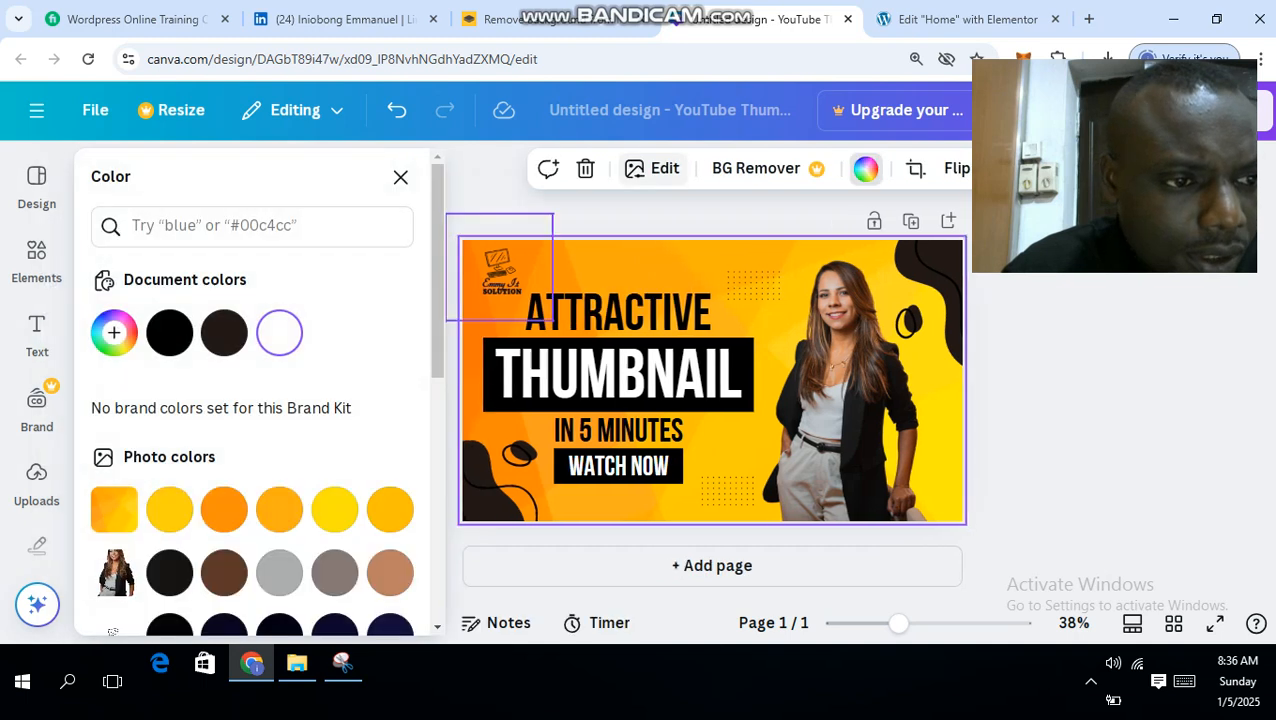
left_click(224, 333)
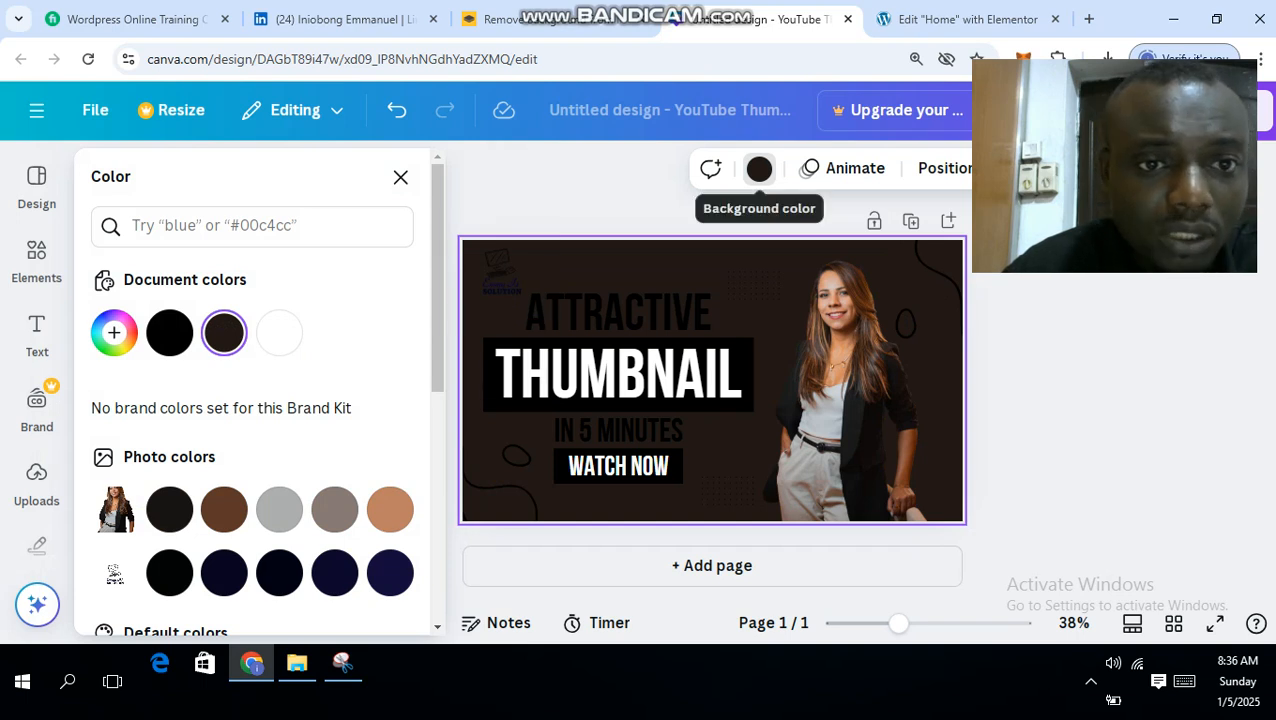
Set the thumbnail's background color to white from the document colors
left_click(759, 168)
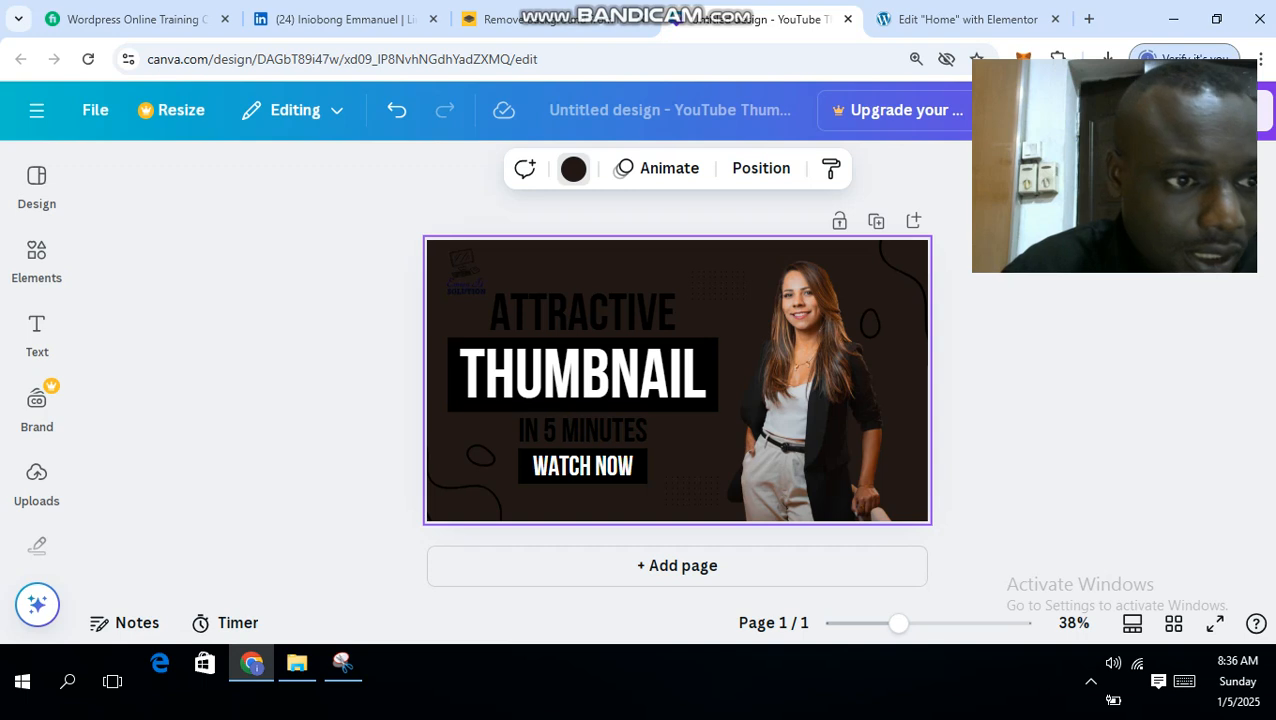
left_click(573, 168)
left_click(279, 332)
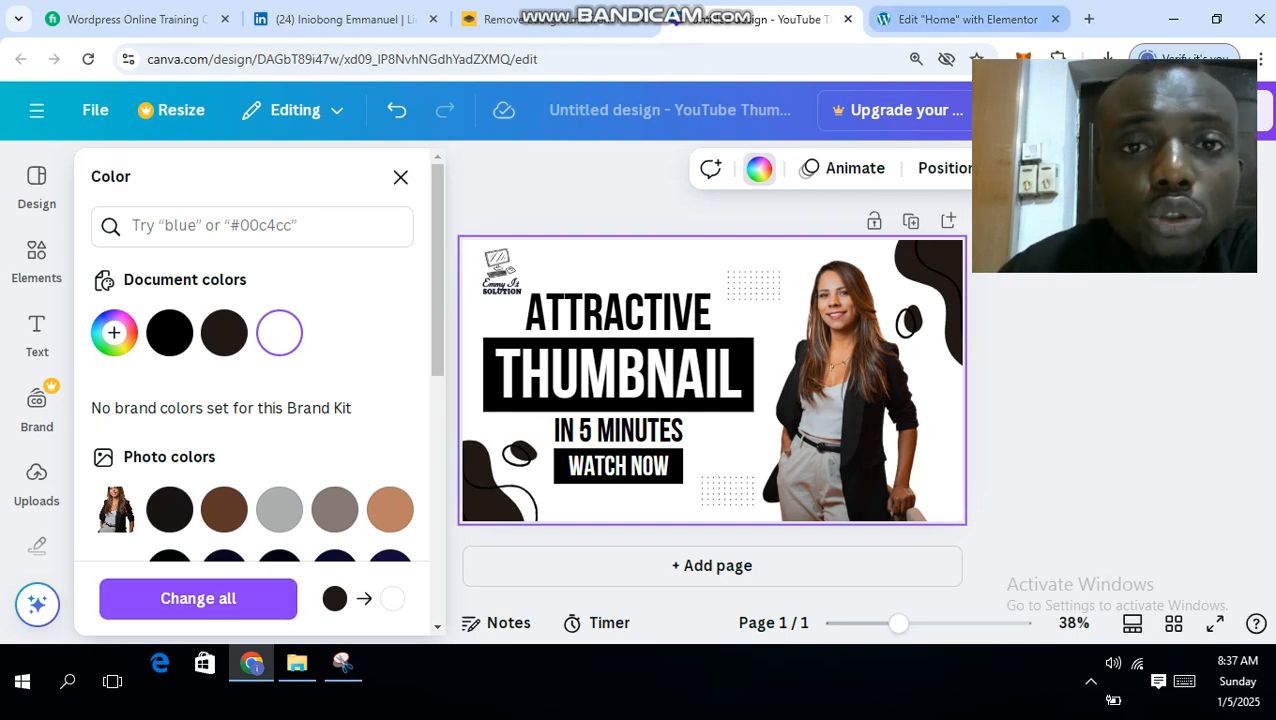
Open YouTube in a new browser tab and pause the playing video ad
left_click(960, 19)
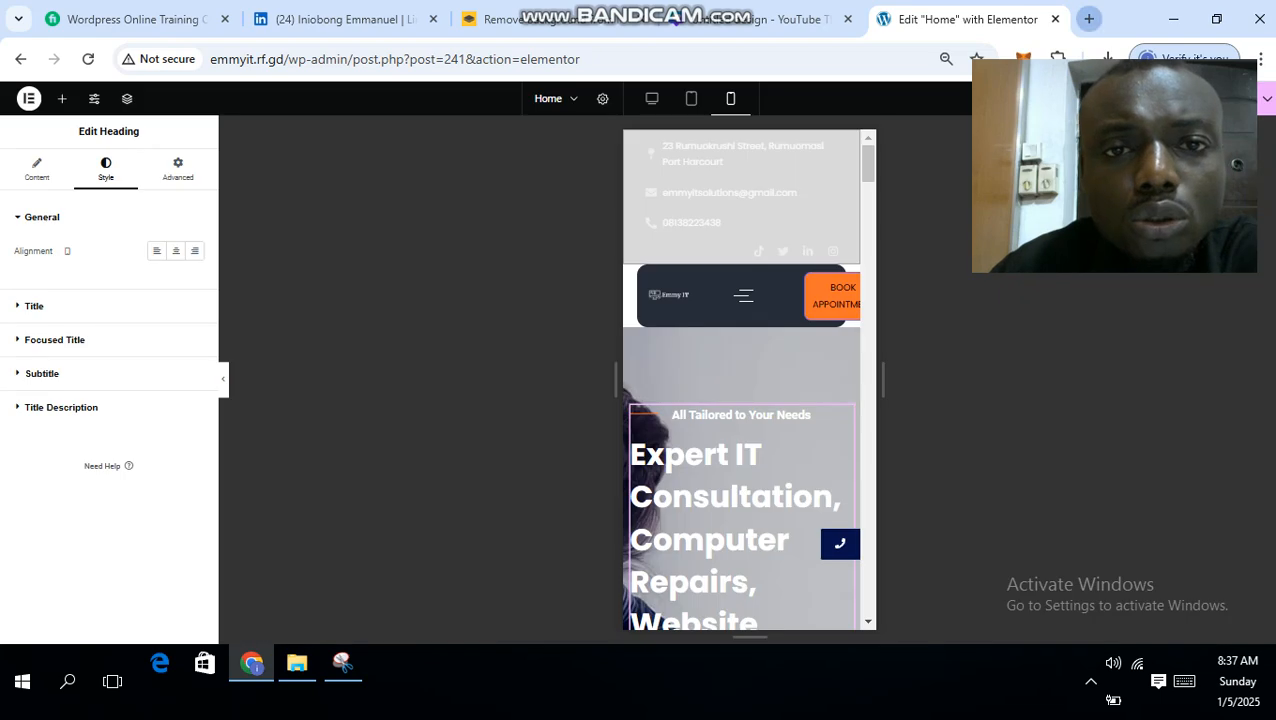
left_click(1089, 19)
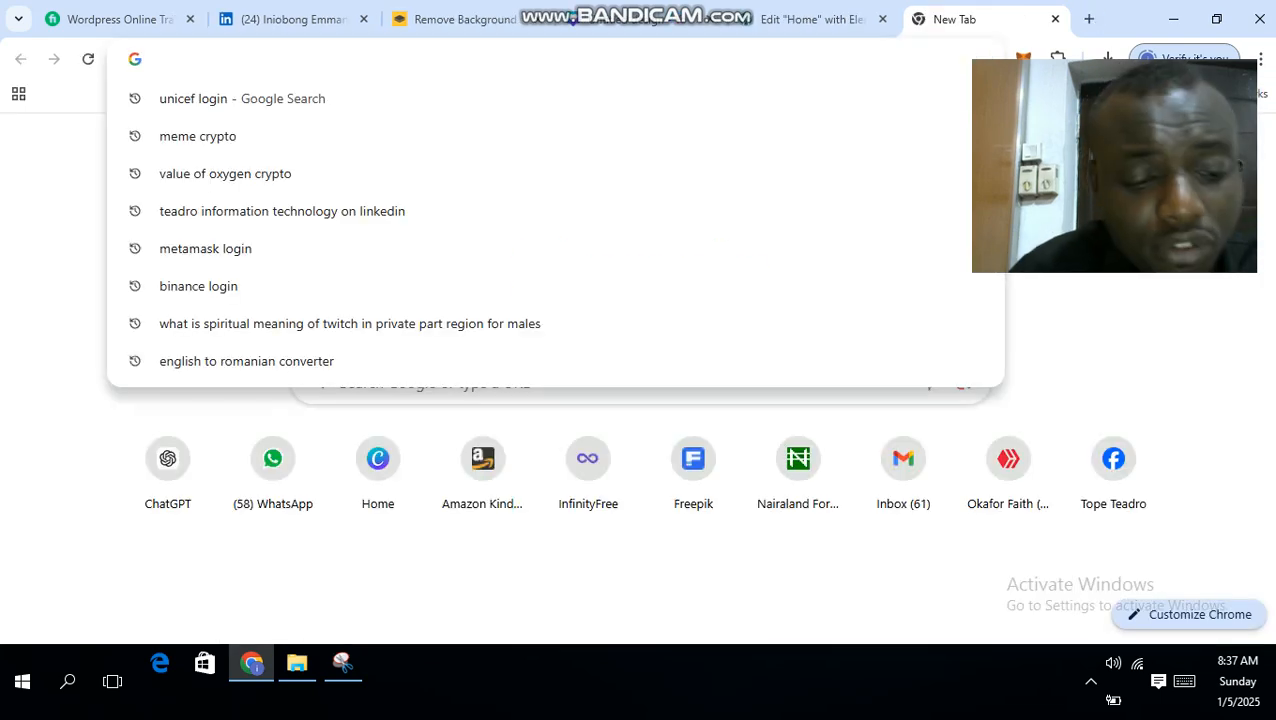
type("YOU")
key("Return")
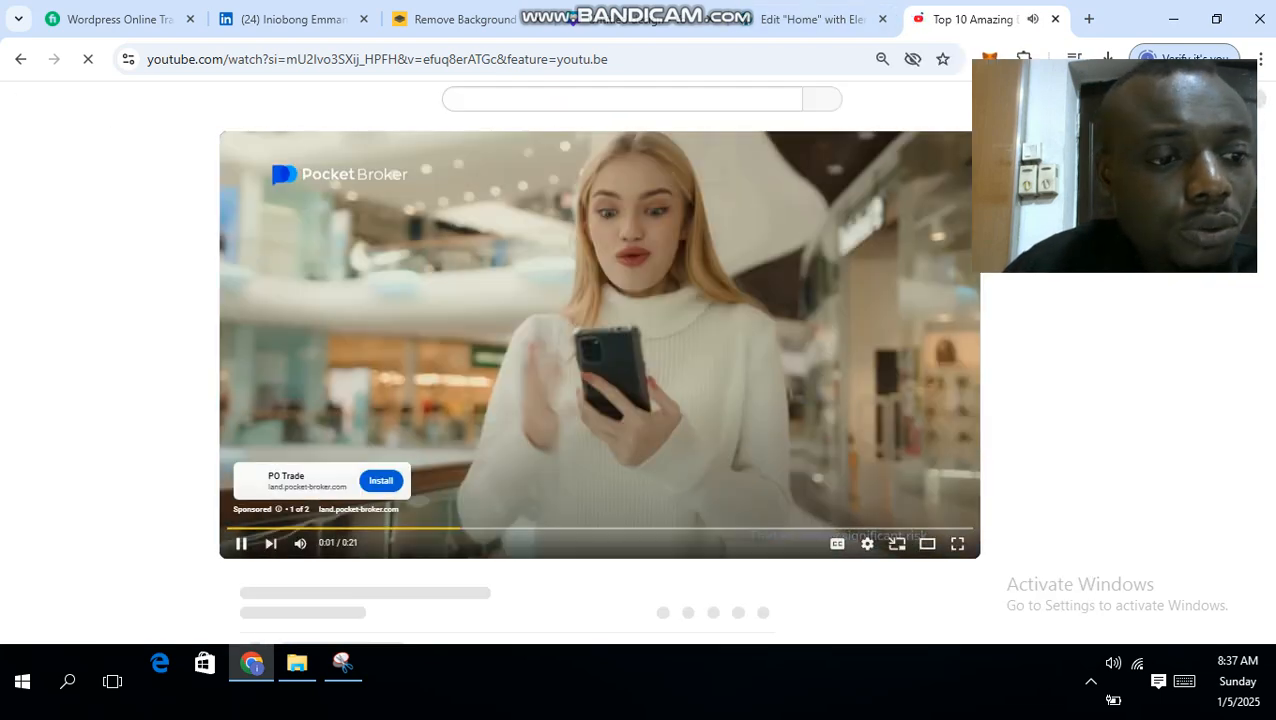
left_click(241, 543)
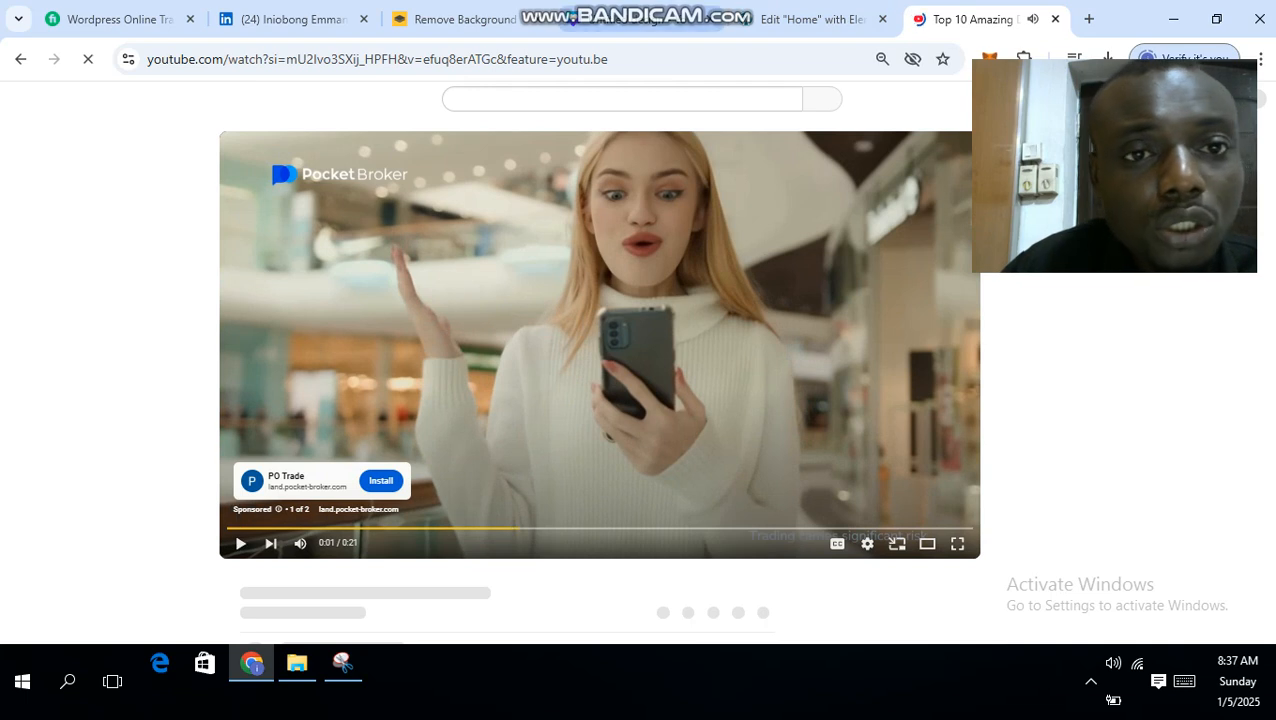
Switch to the Elementor editor and examine the logo header and sections in the home page's mobile preview
left_click(812, 19)
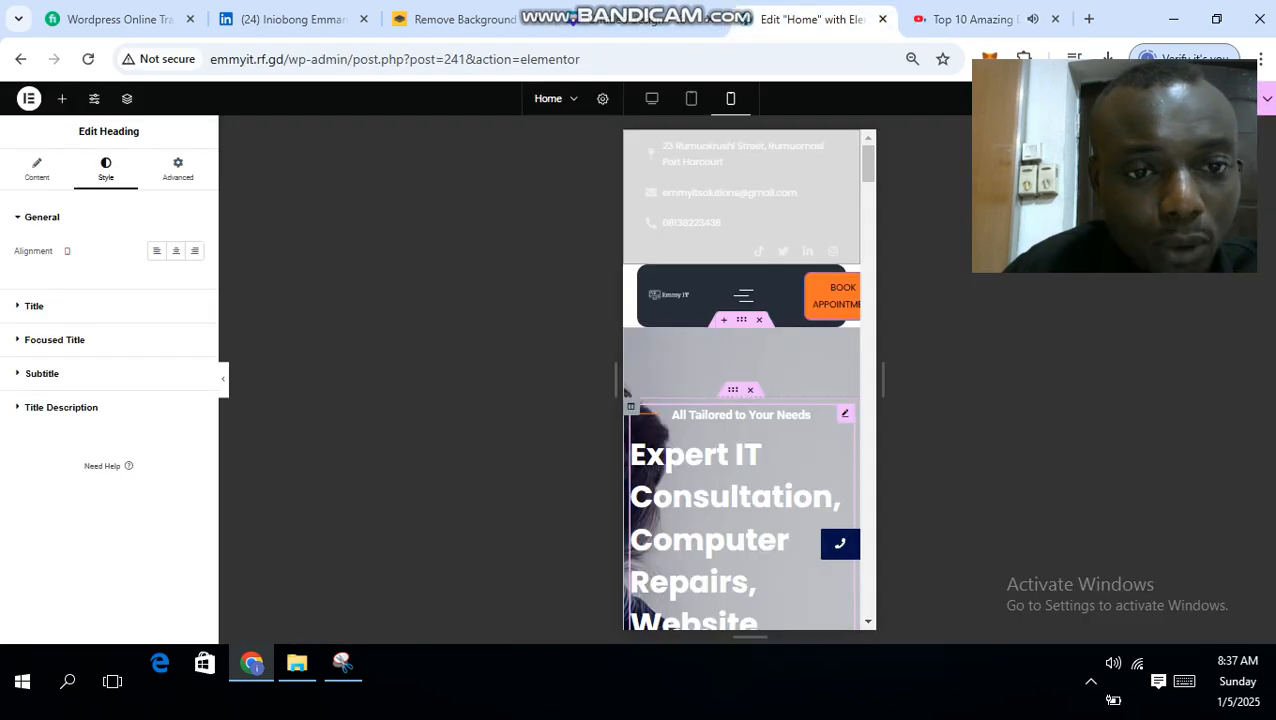
scroll(749, 380, "down", 15)
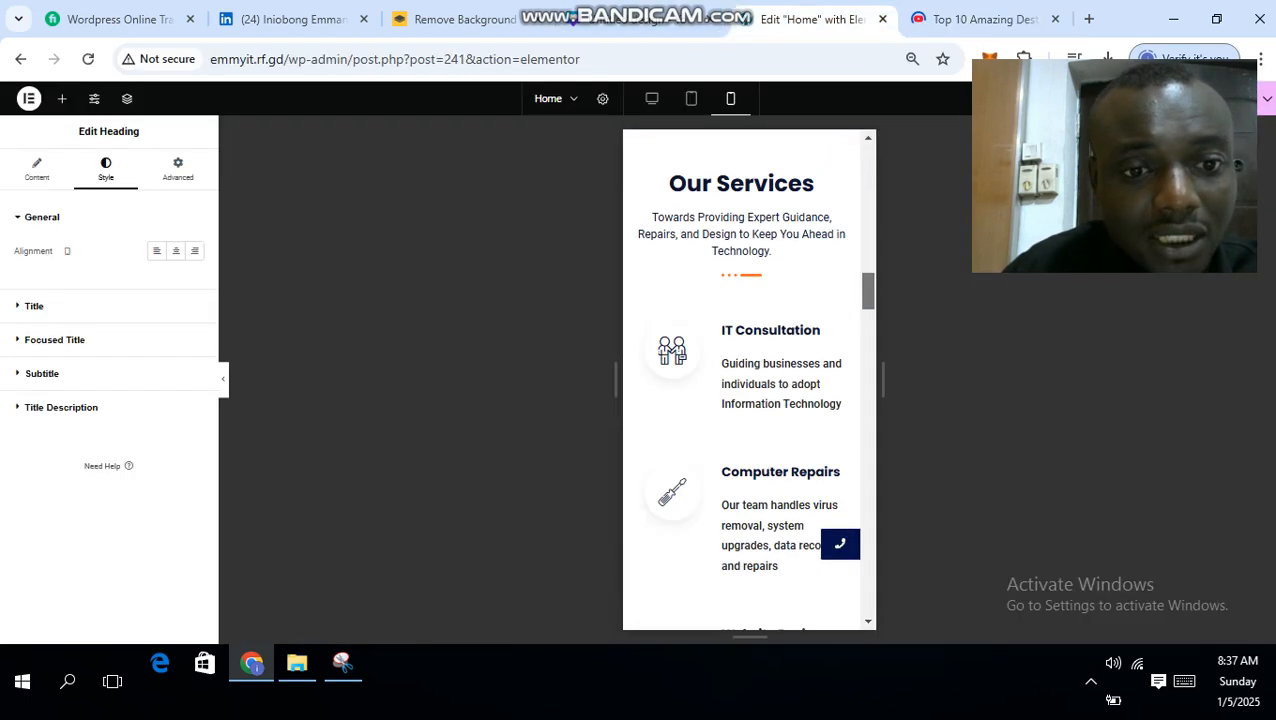
left_click_drag(868, 404, 868, 163)
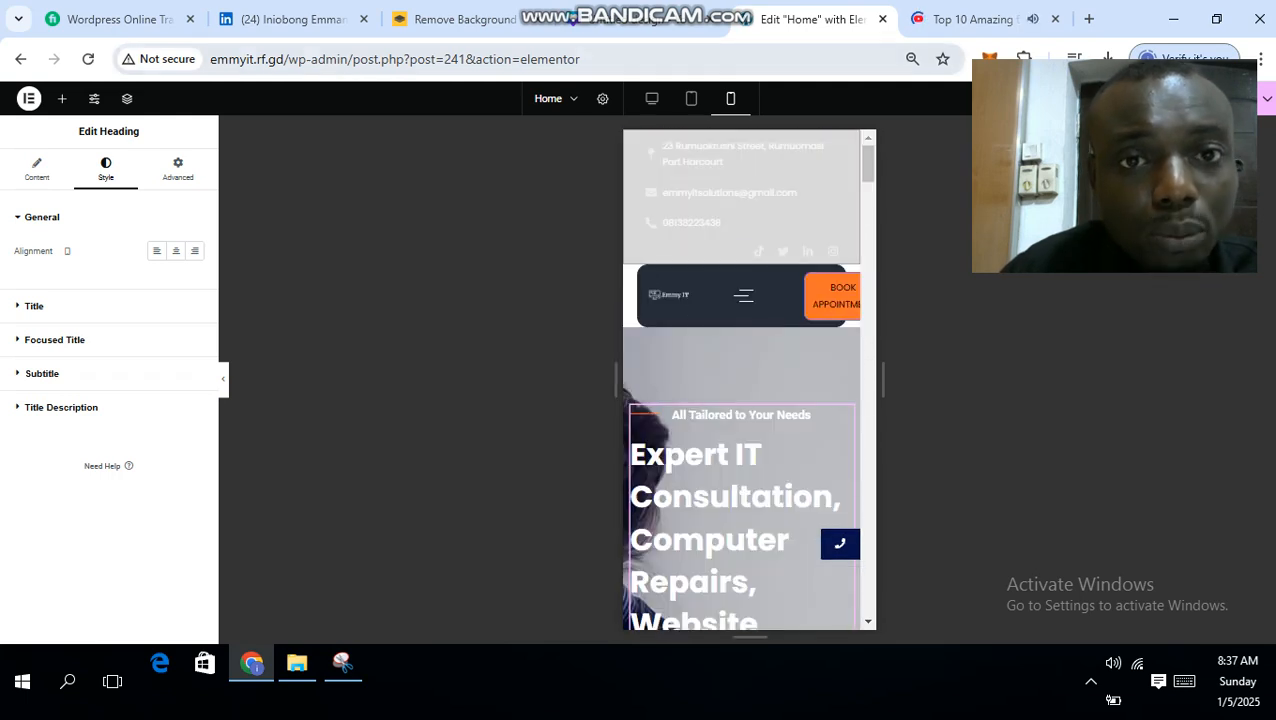
scroll(742, 380, "down", 4)
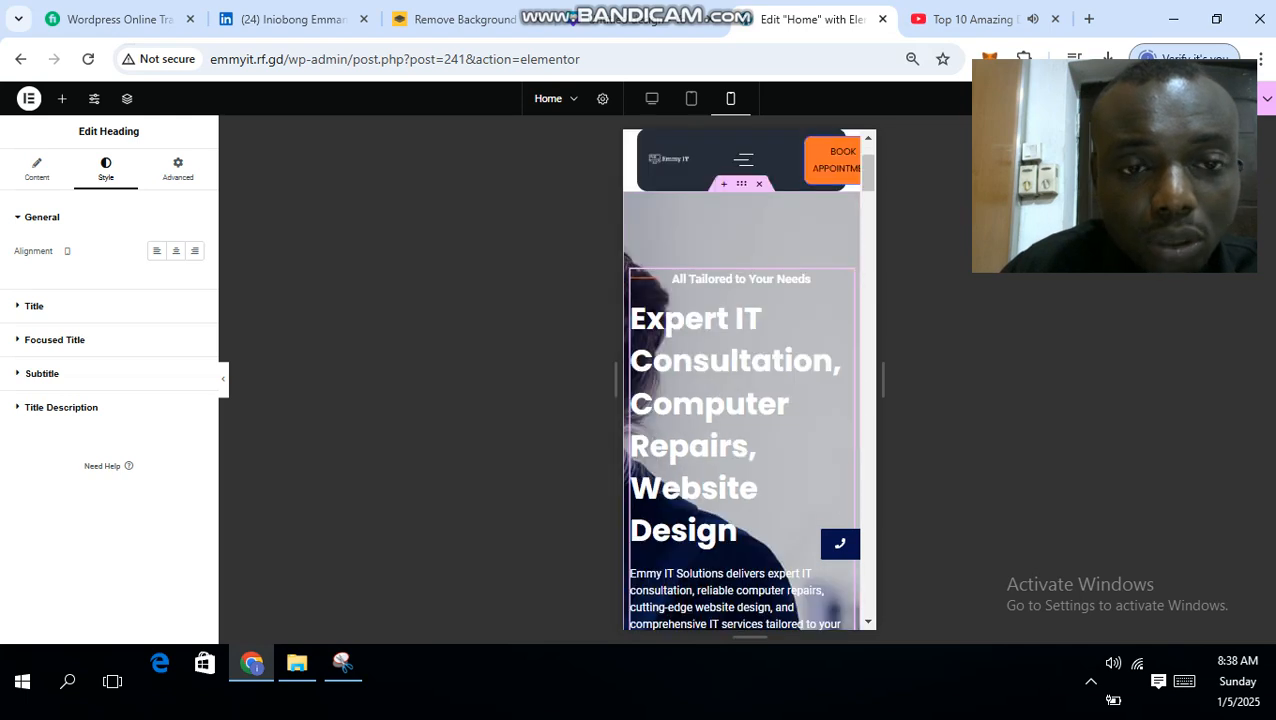
Return to YouTube, pause the ad, search for "scholarship seekers youtube" and open the Scholarship Seekers Youtube channel
left_click(975, 19)
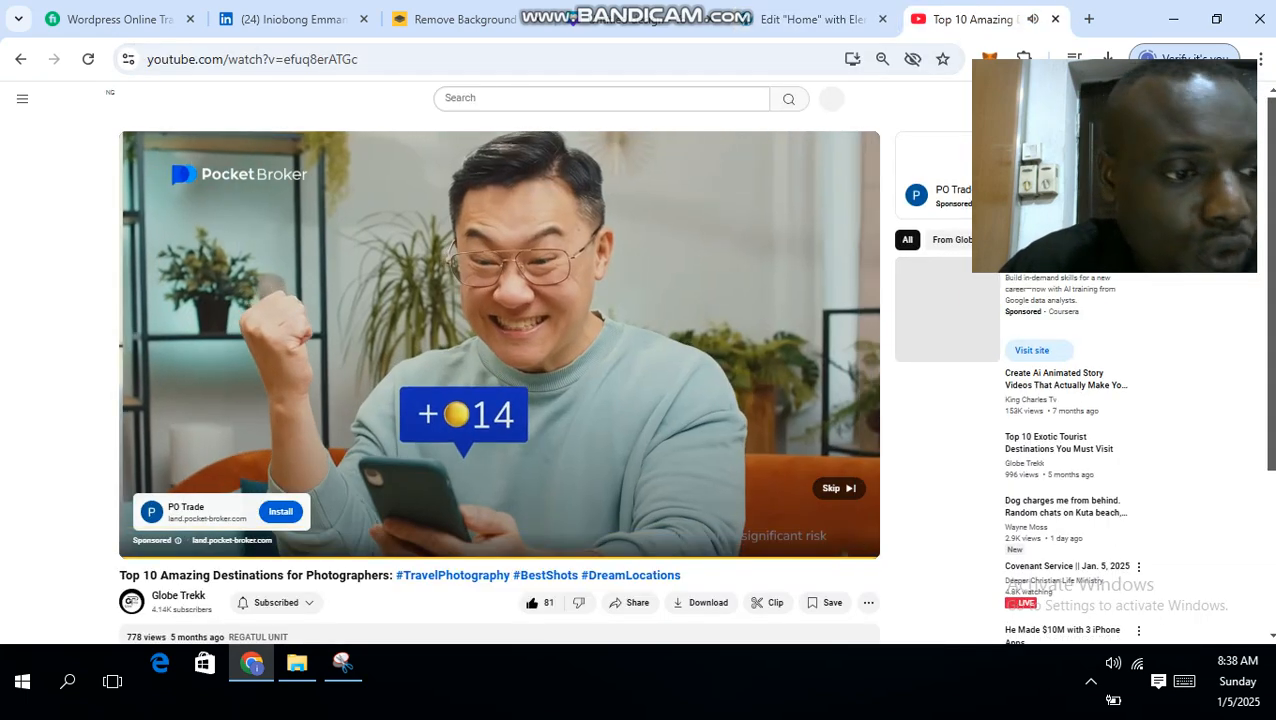
left_click(140, 543)
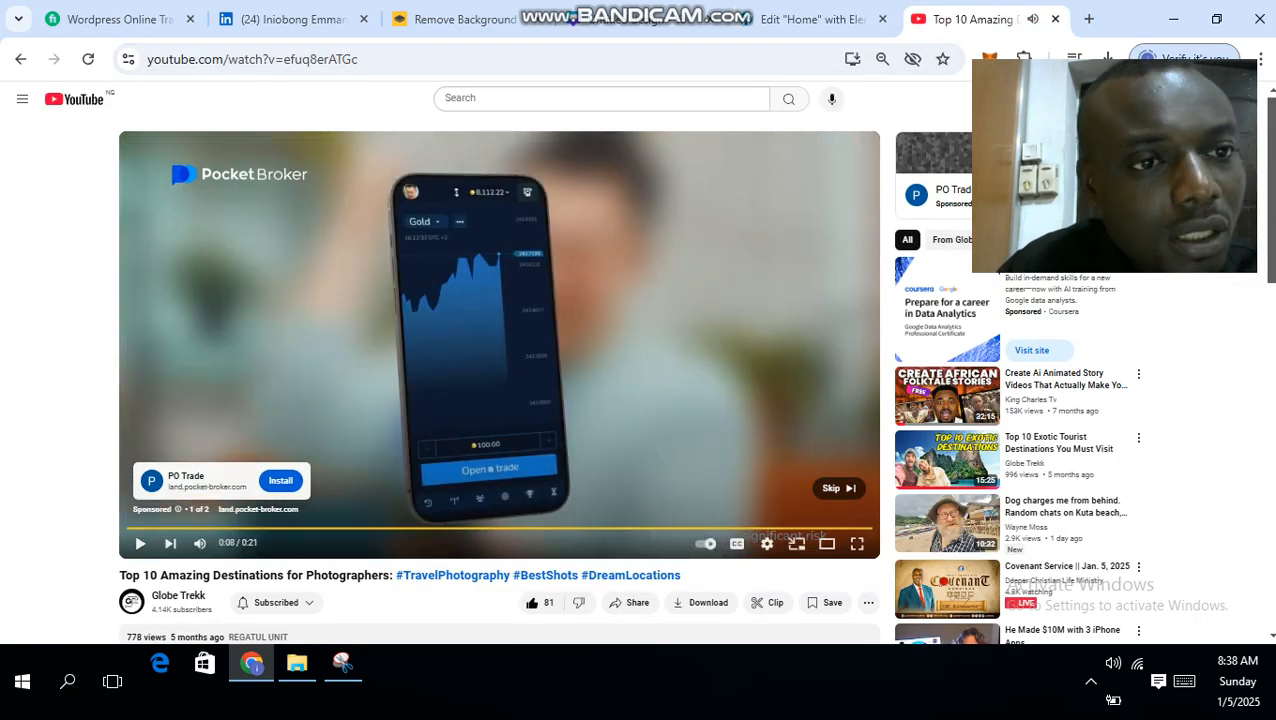
left_click(540, 98)
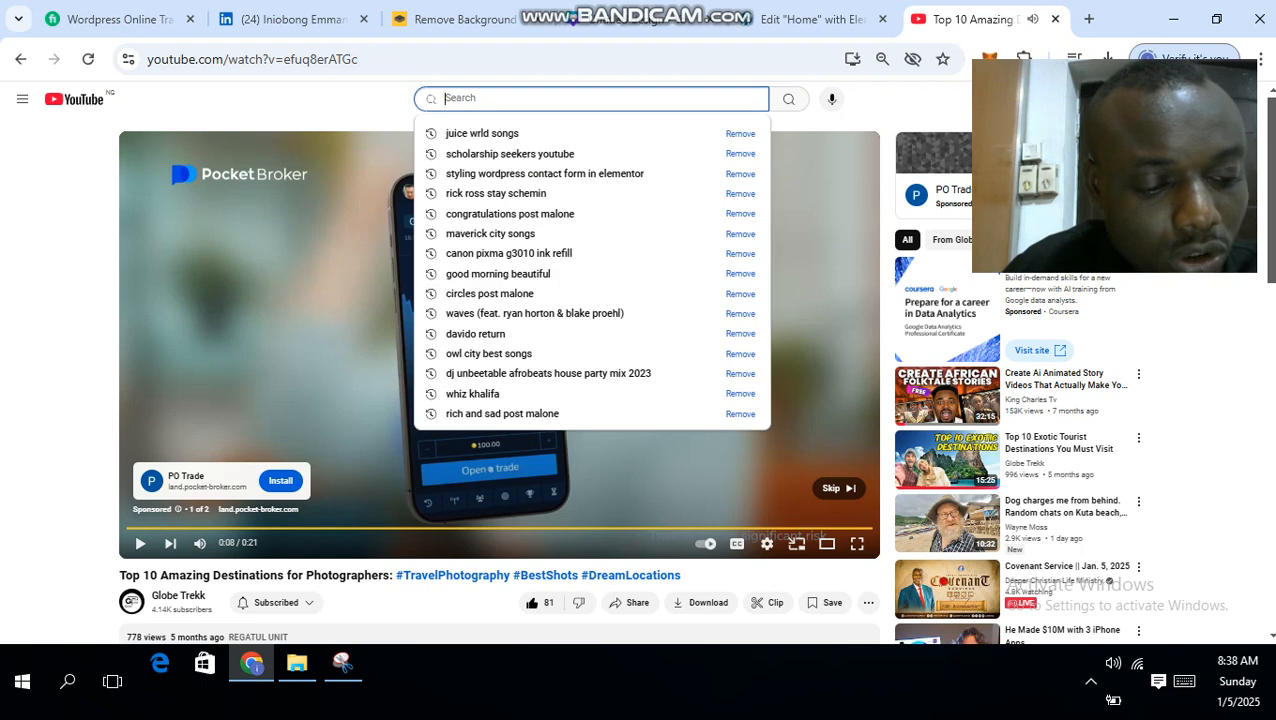
type("scHOLARS")
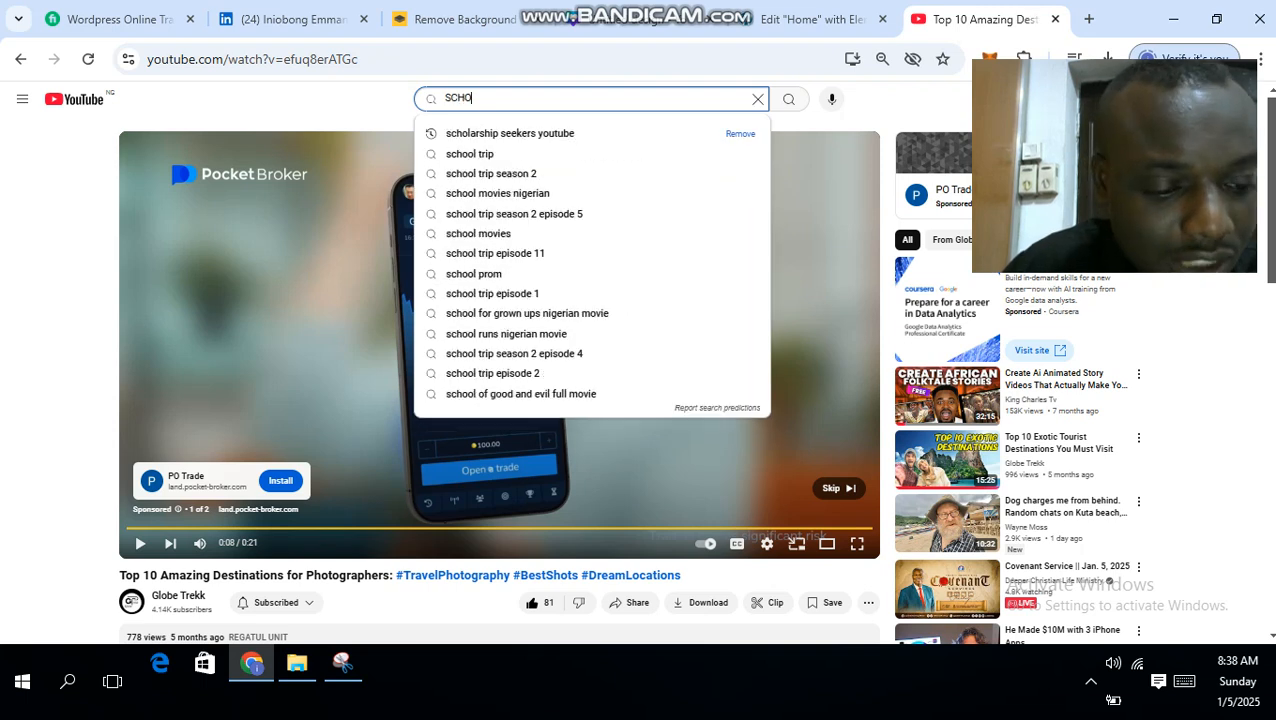
type("HIP")
key("Down")
key("Return")
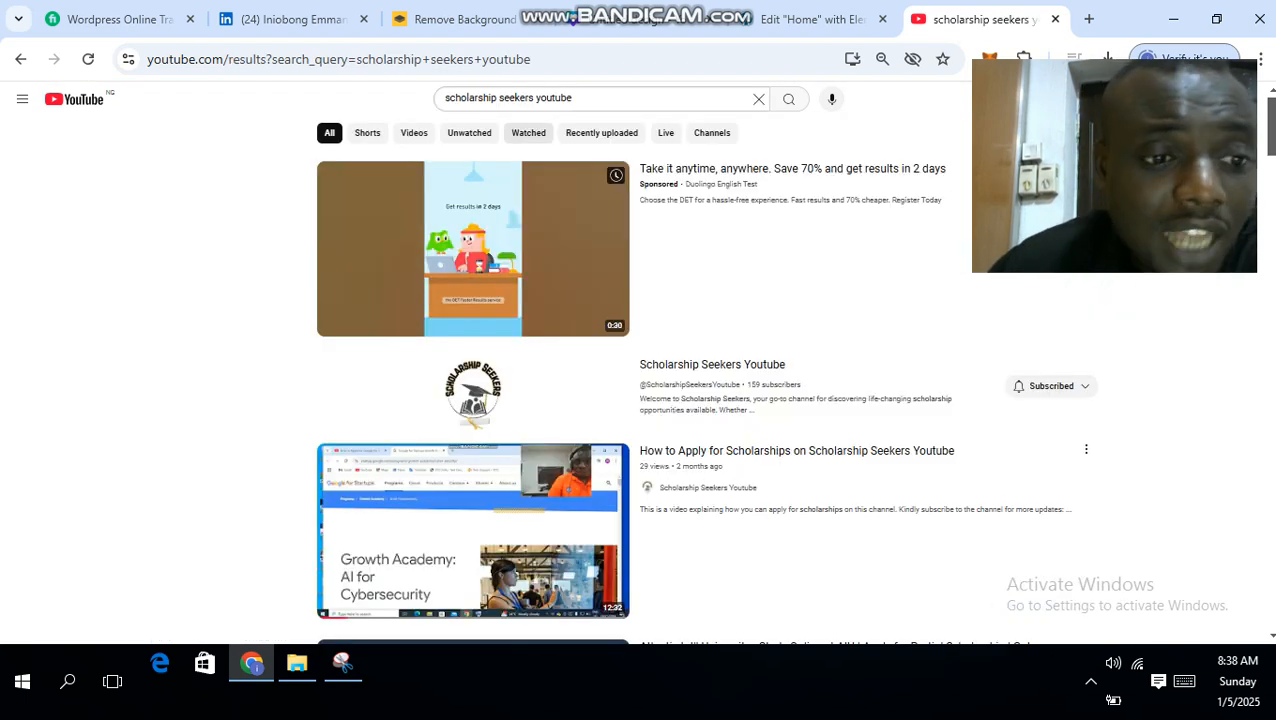
left_click(712, 364)
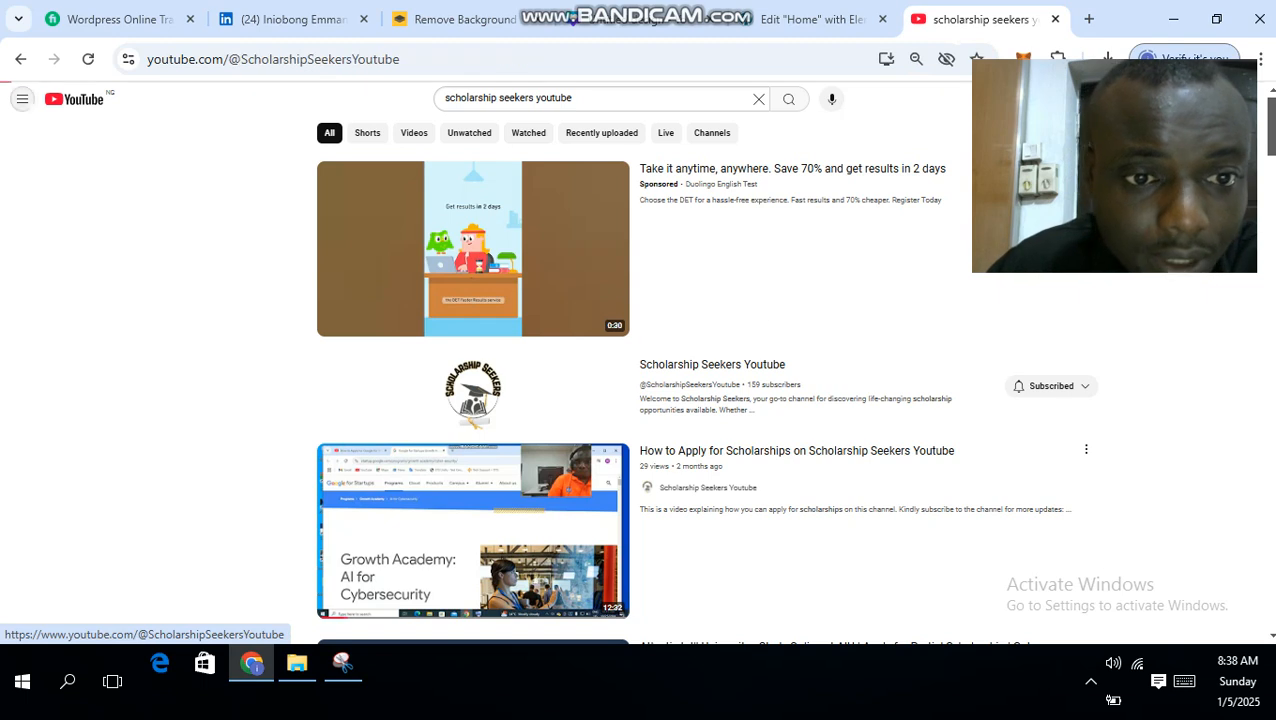